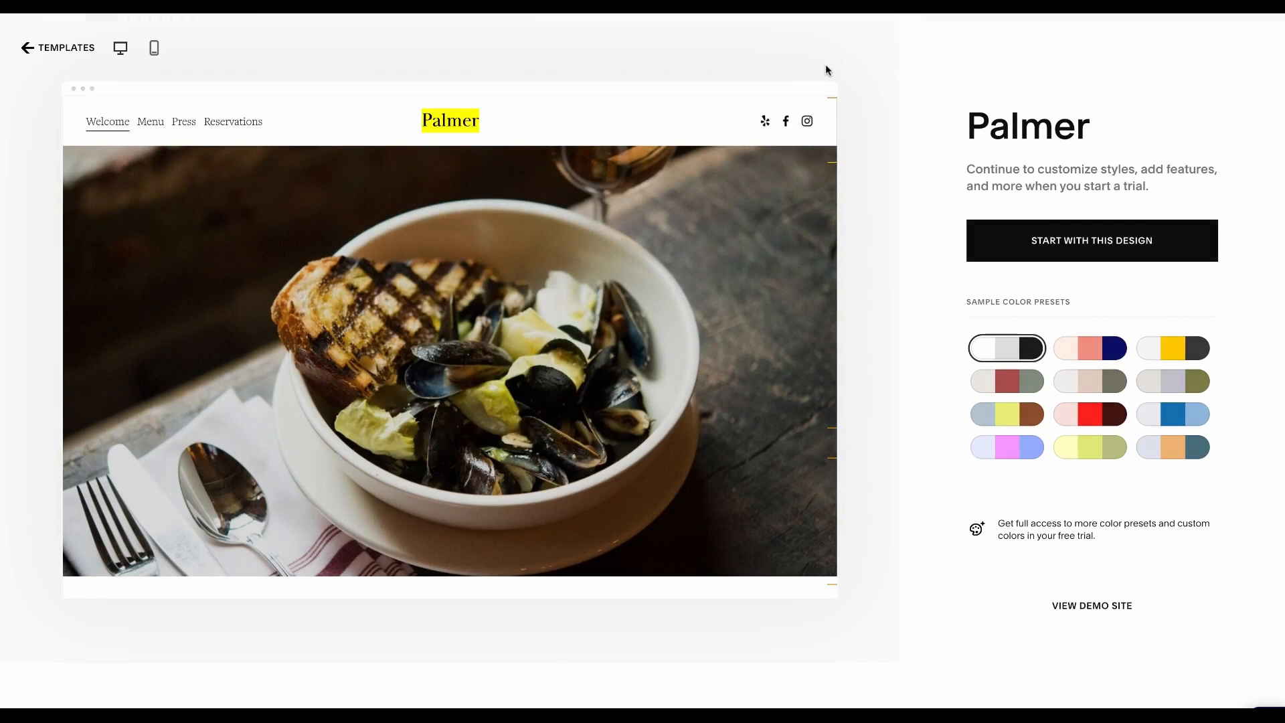
# Step: Start a new site from the Palmer design and name it Palmer Example
pyautogui.click(1103, 251)
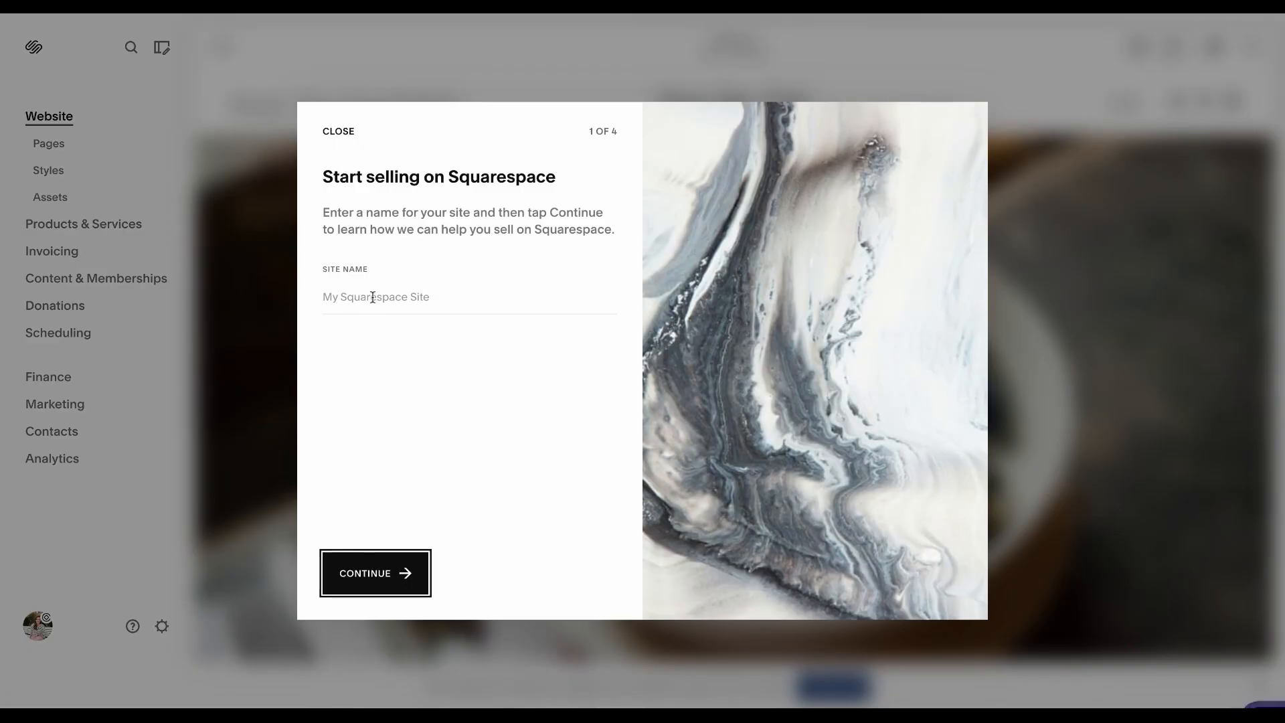
pyautogui.click(373, 296)
pyautogui.write('Palmer')
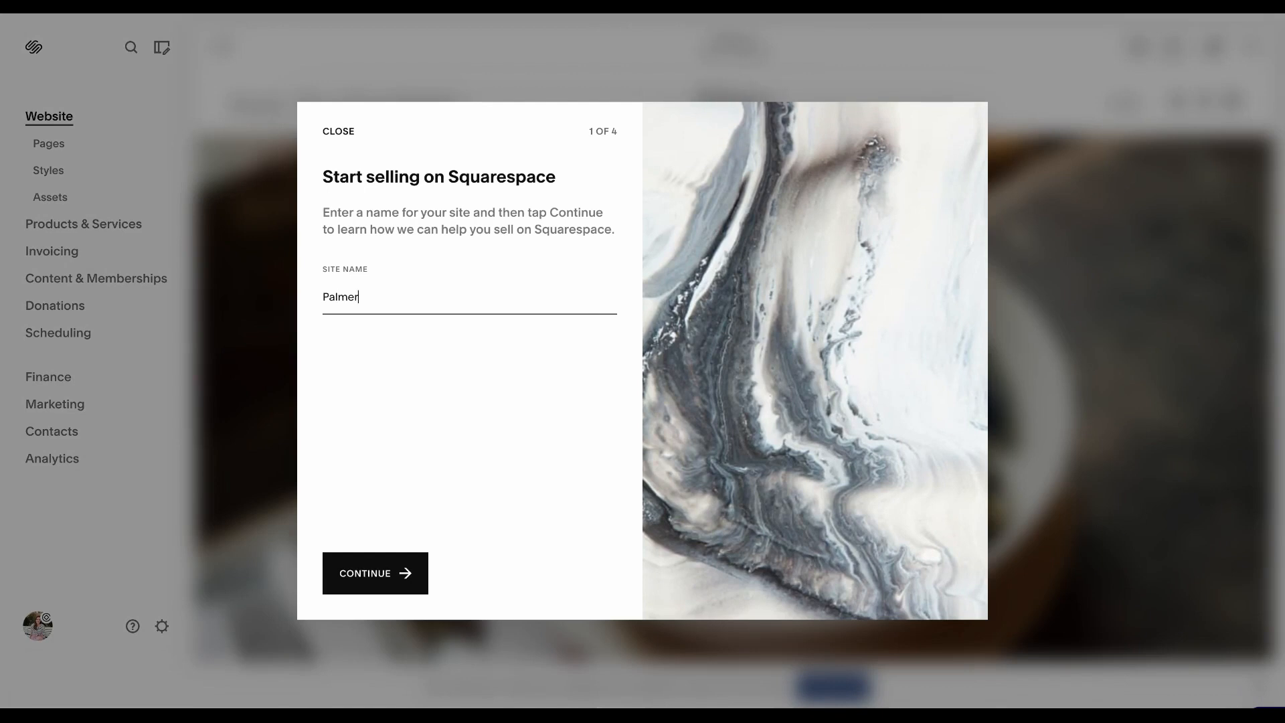
pyautogui.write(' Example')
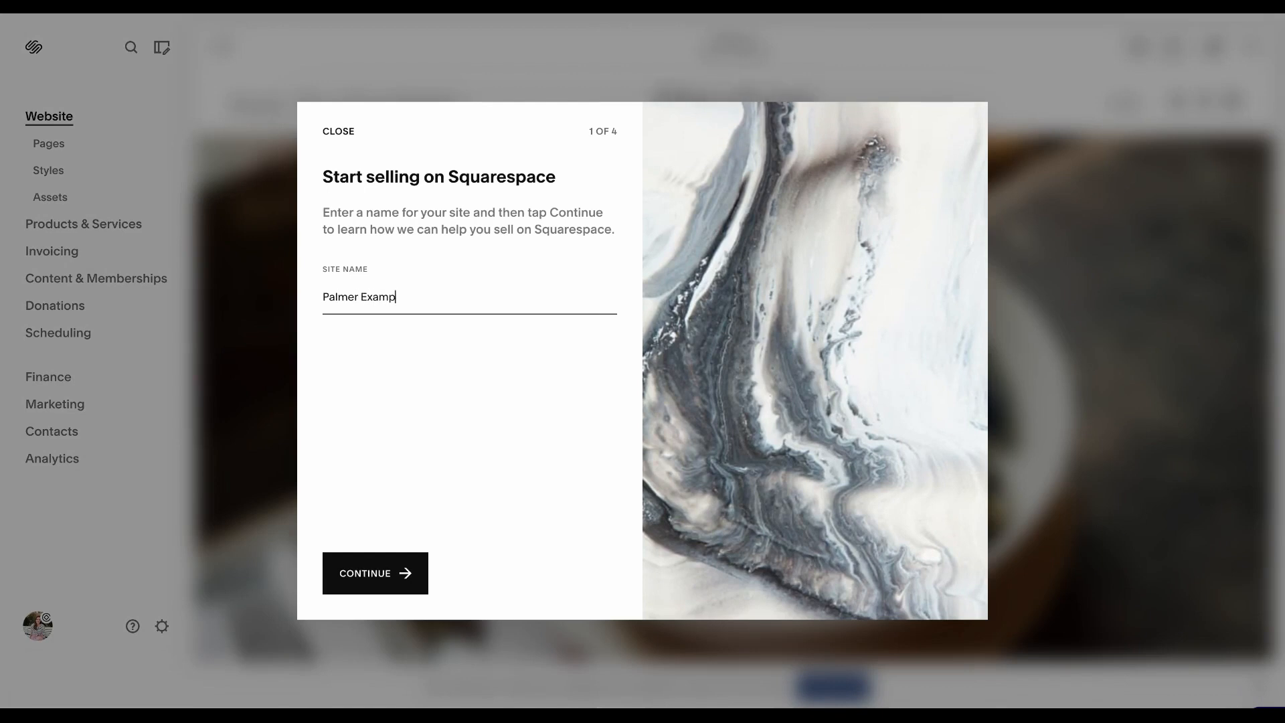
pyautogui.click(366, 575)
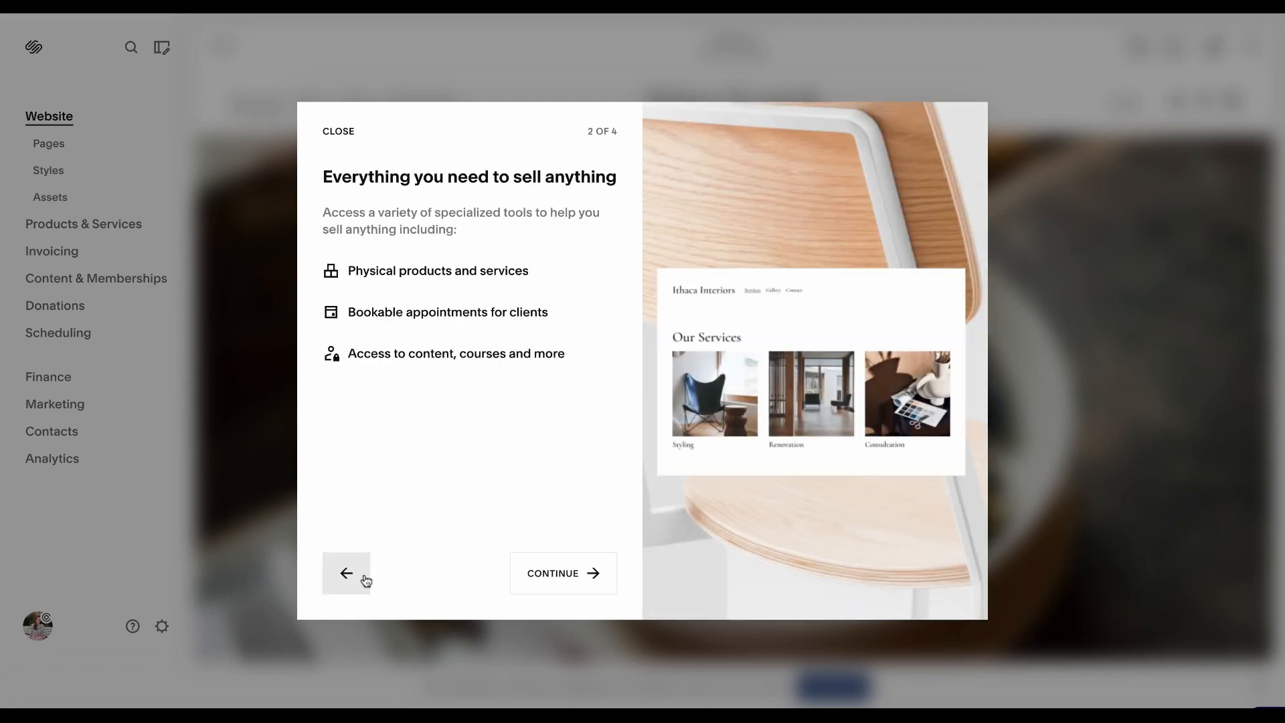
# Step: Dismiss the selling introduction and the Invoicing tip to reach the site's Welcome page
pyautogui.click(326, 133)
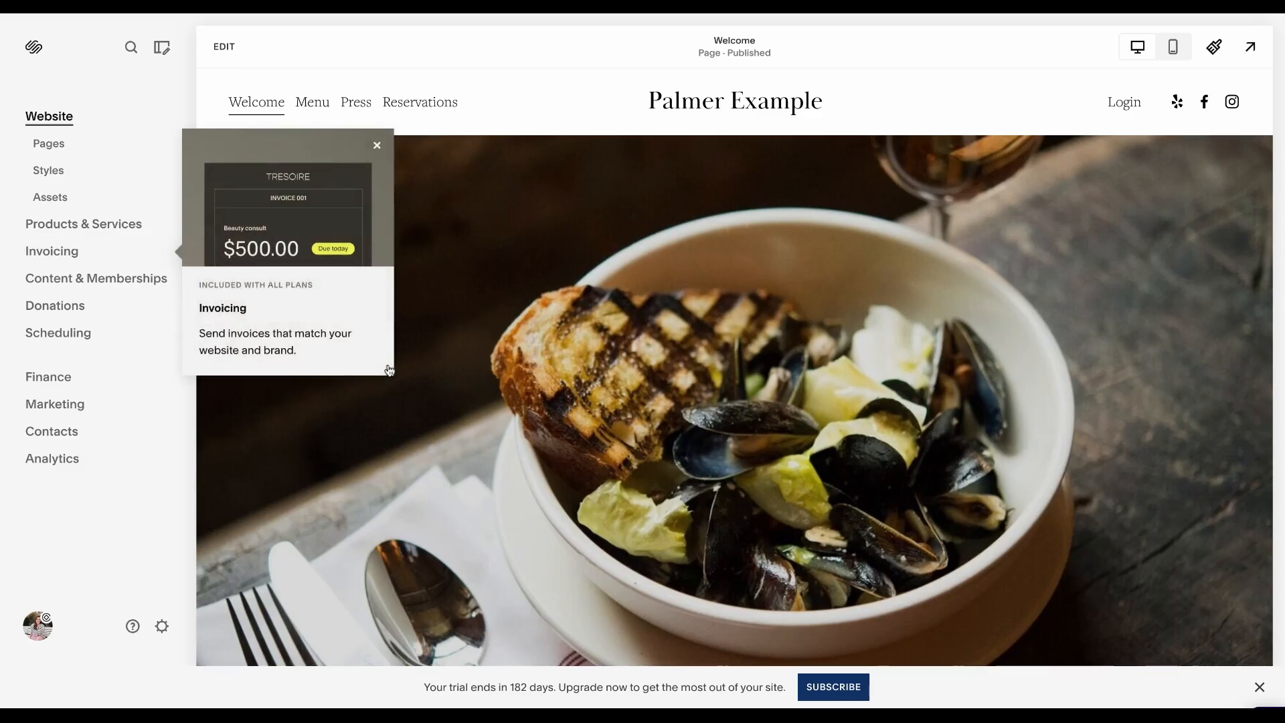
pyautogui.click(377, 145)
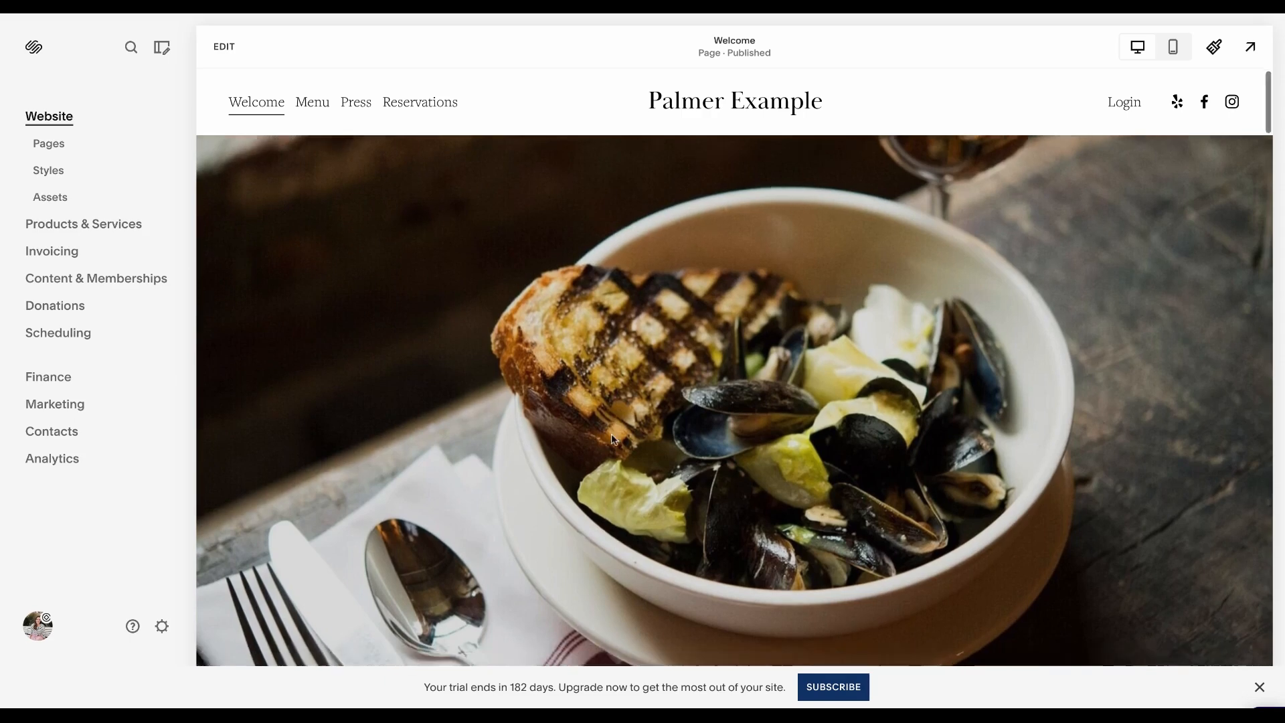
pyautogui.scroll(-5, 612, 435)
pyautogui.scroll(1, 611, 437)
pyautogui.scroll(4, 612, 433)
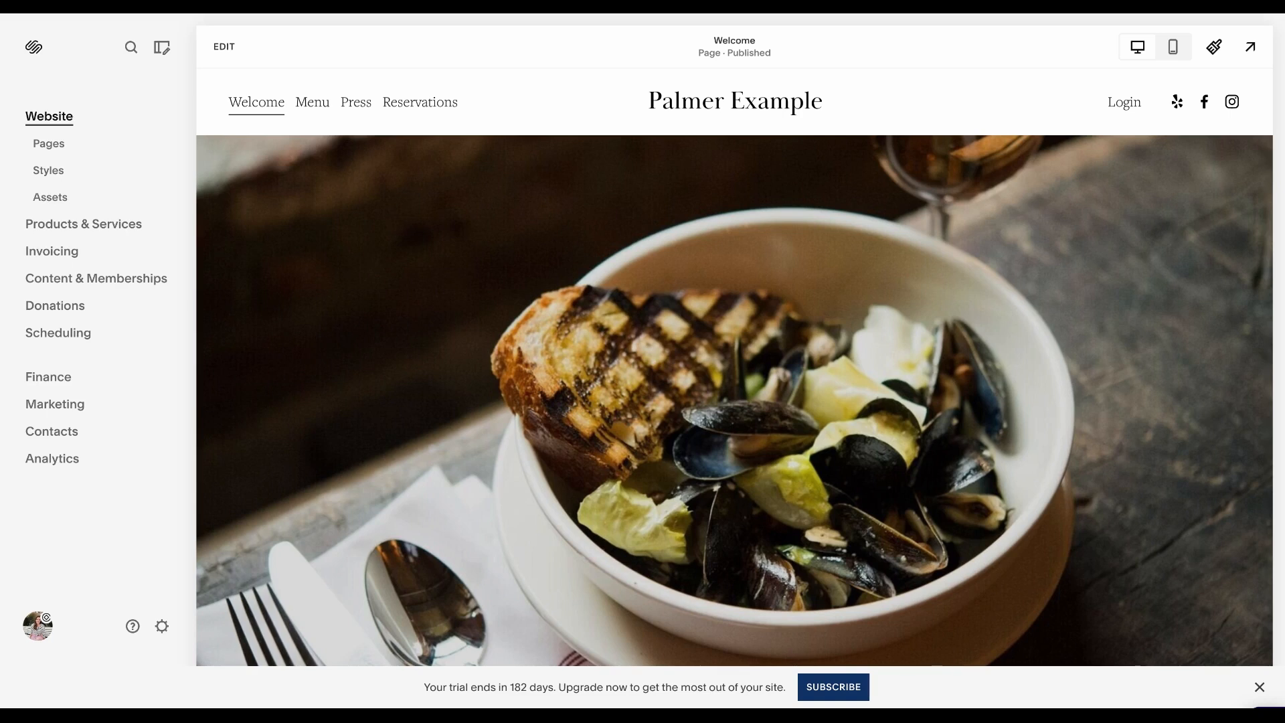
# Step: Put the Welcome page into edit mode and view the background settings of its hero image section
pyautogui.click(228, 50)
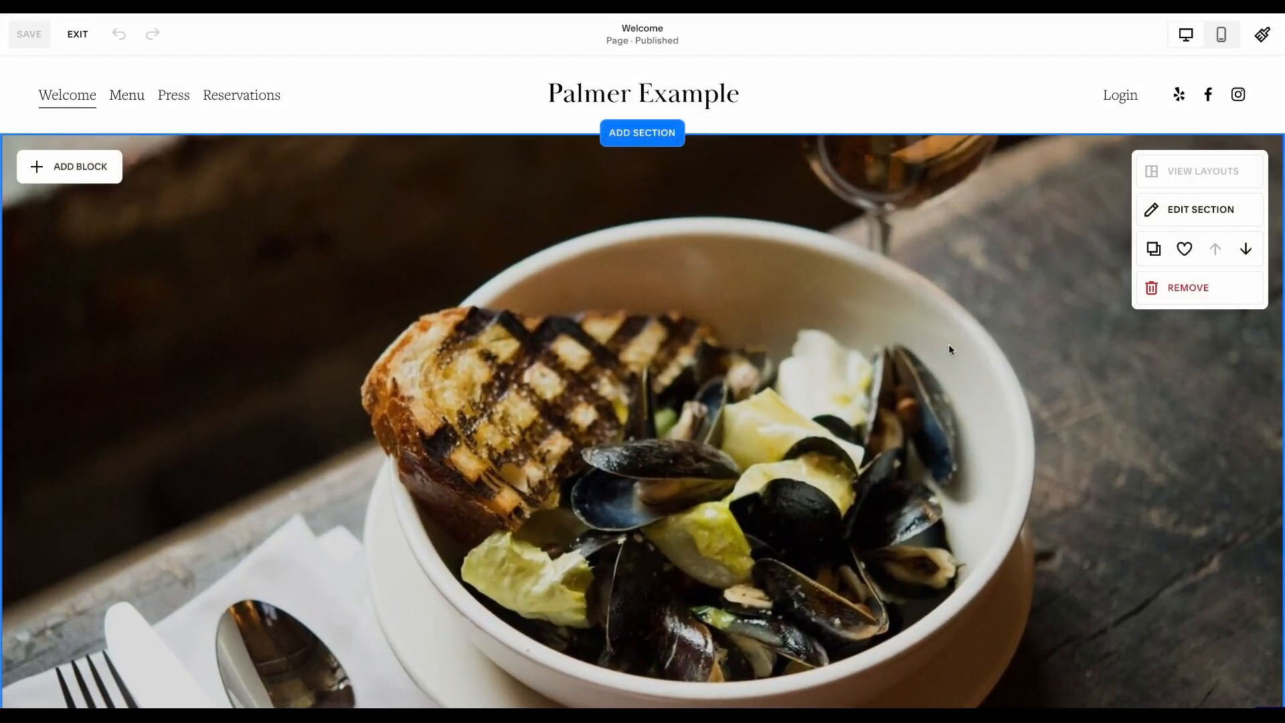
pyautogui.scroll(-1, 949, 344)
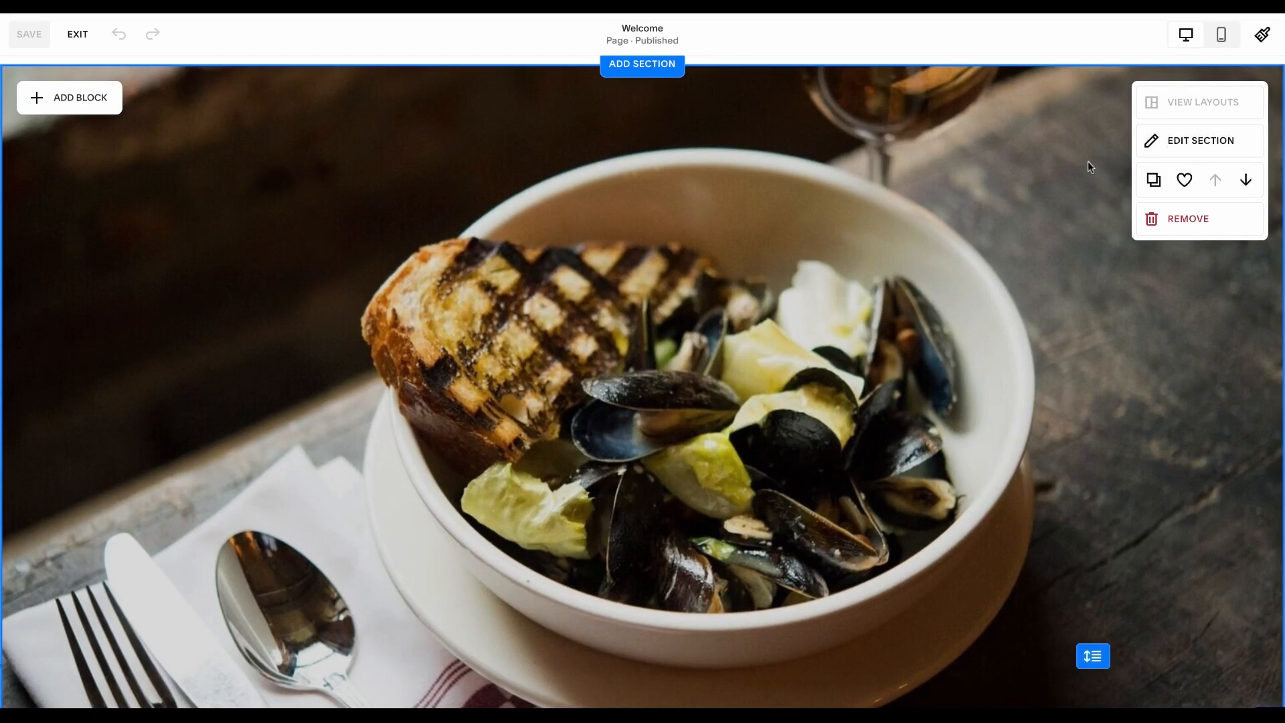
pyautogui.scroll(1, 1138, 201)
pyautogui.click(1182, 188)
pyautogui.click(1115, 200)
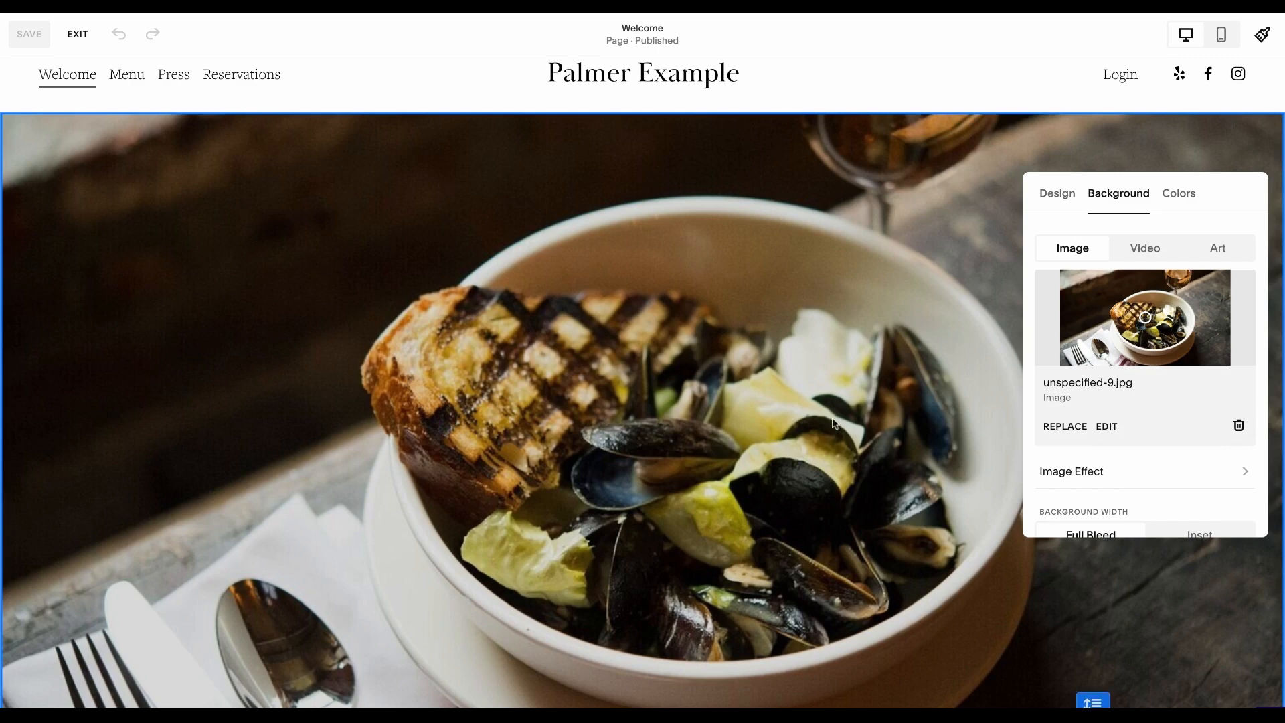
pyautogui.click(908, 424)
# Step: Examine the formatting options and available text styles for the introductory paragraph below the hero image
pyautogui.scroll(-7, 906, 418)
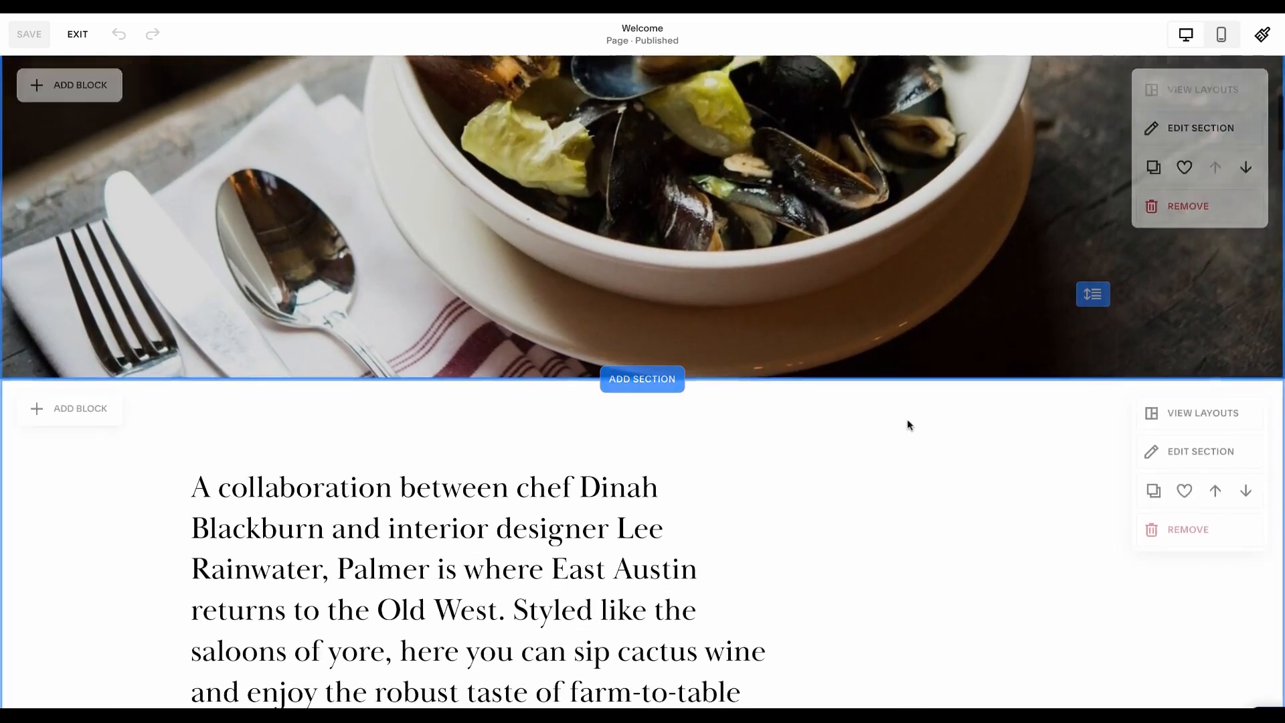
pyautogui.scroll(-3, 642, 381)
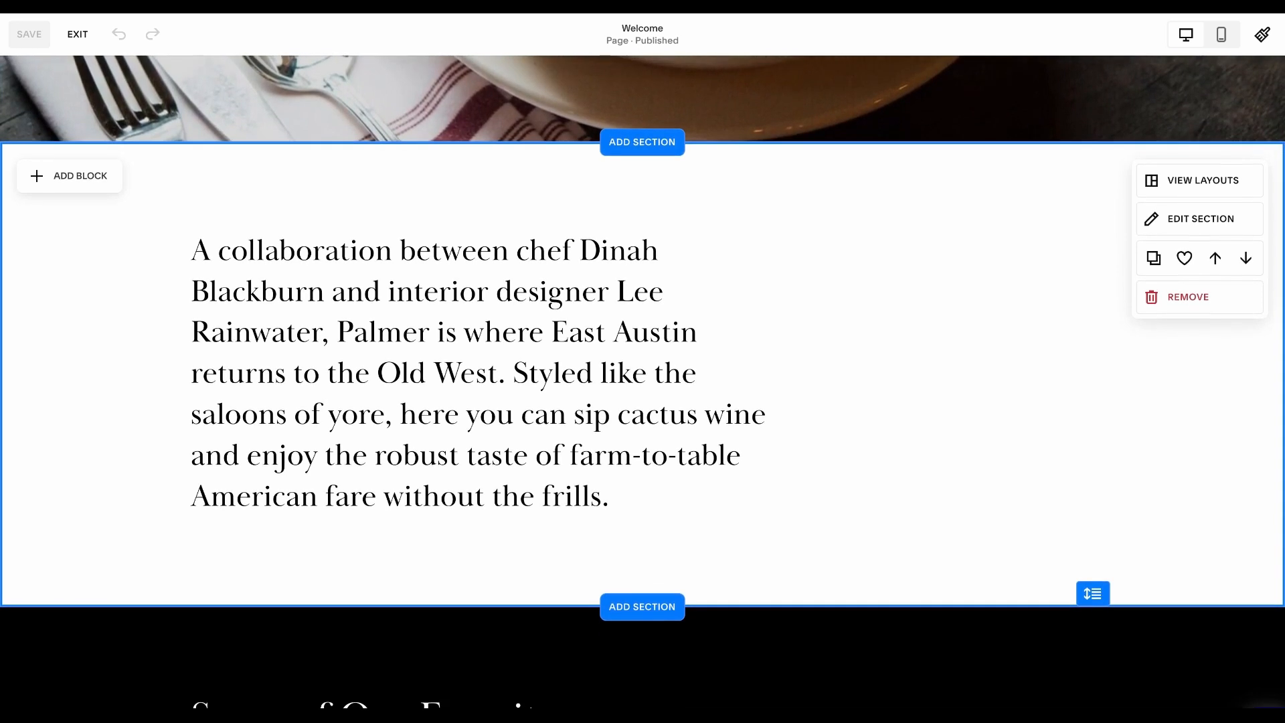
pyautogui.click(650, 343)
pyautogui.doubleClick(606, 361)
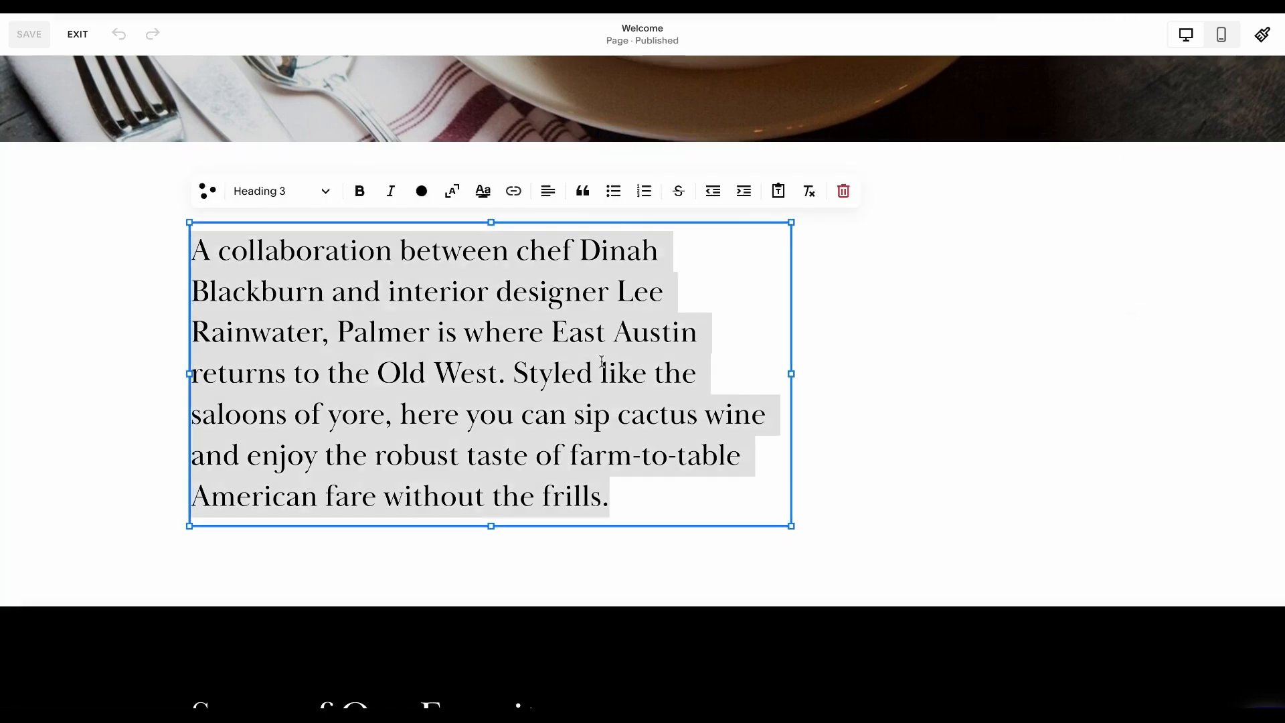
pyautogui.click(878, 333)
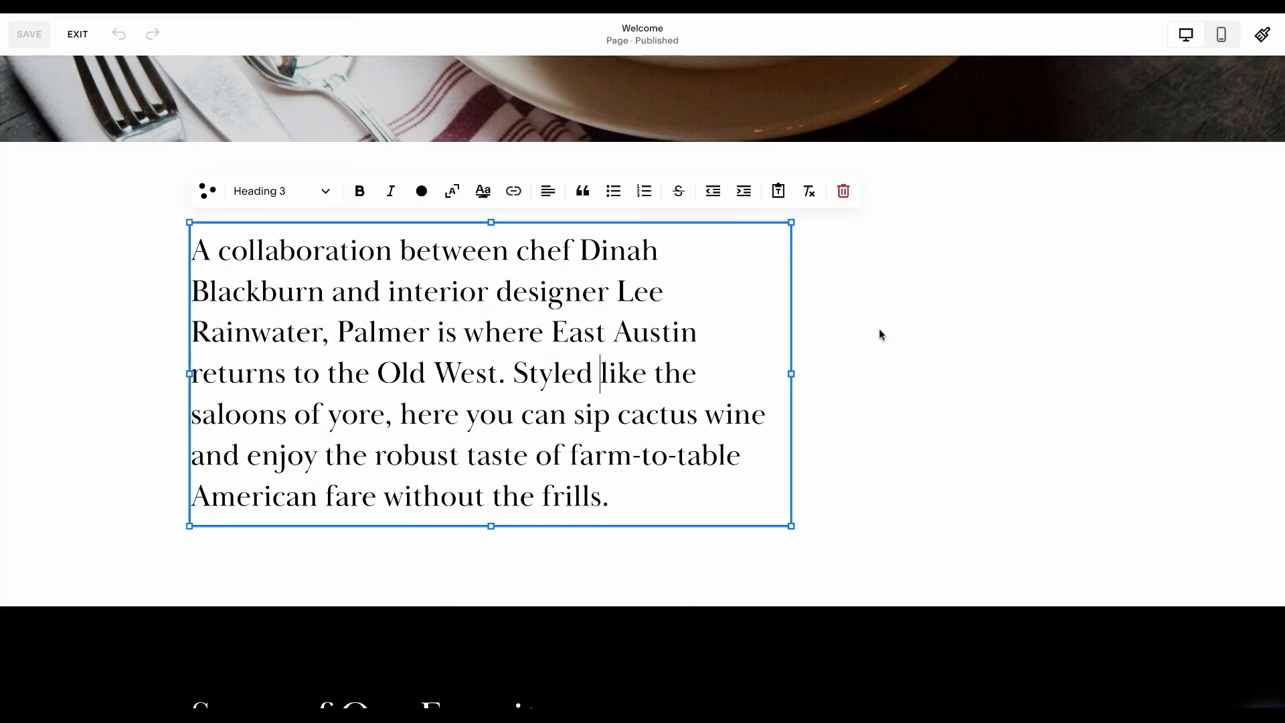
pyautogui.click(680, 381)
pyautogui.doubleClick(655, 390)
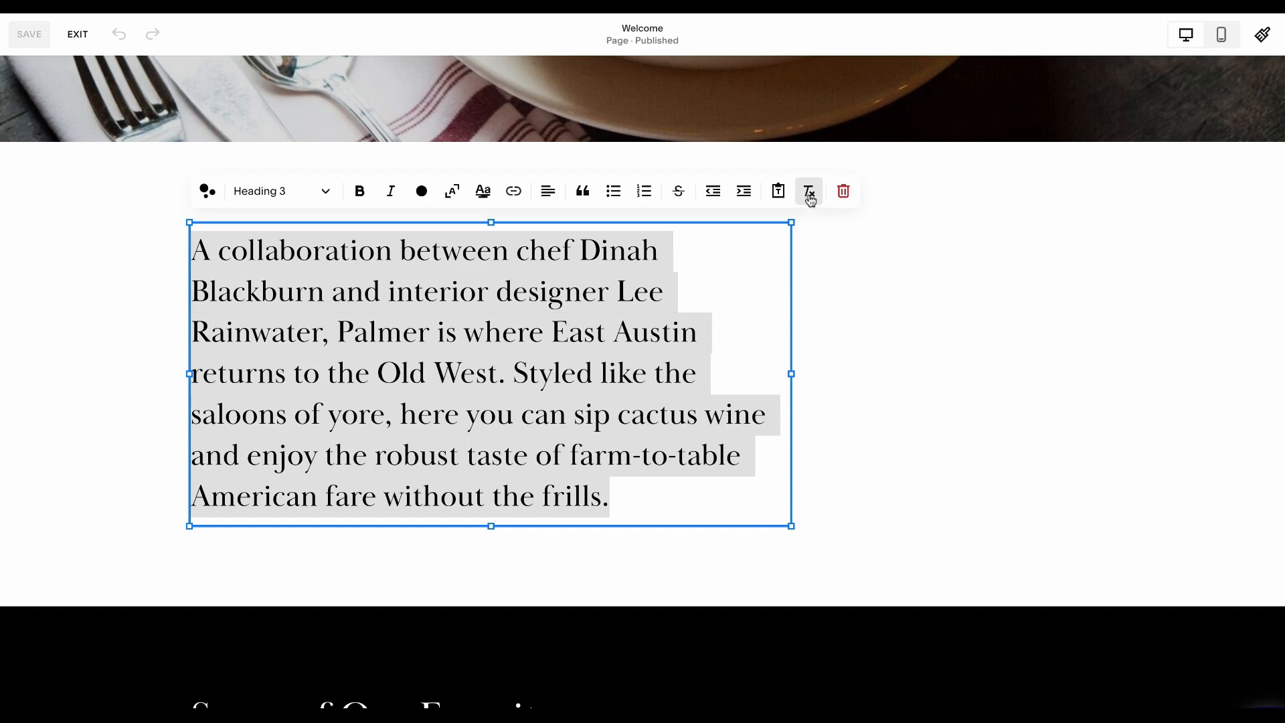
pyautogui.click(281, 194)
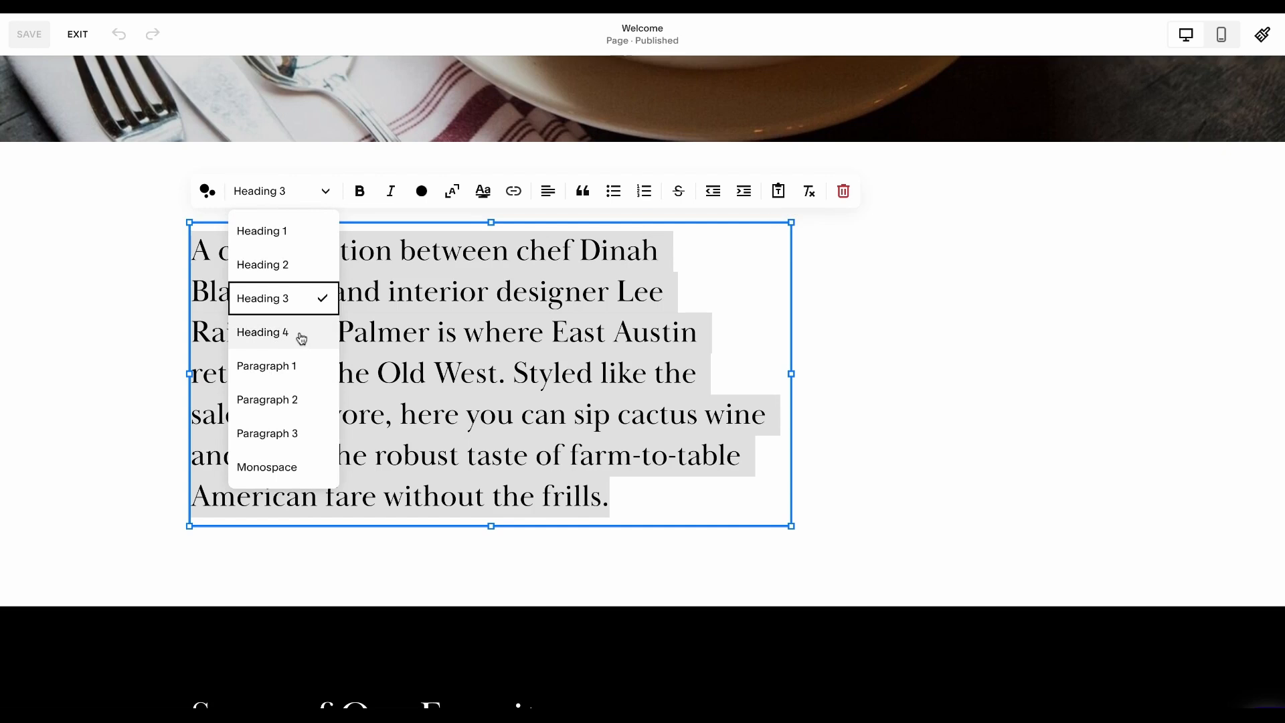
pyautogui.click(115, 381)
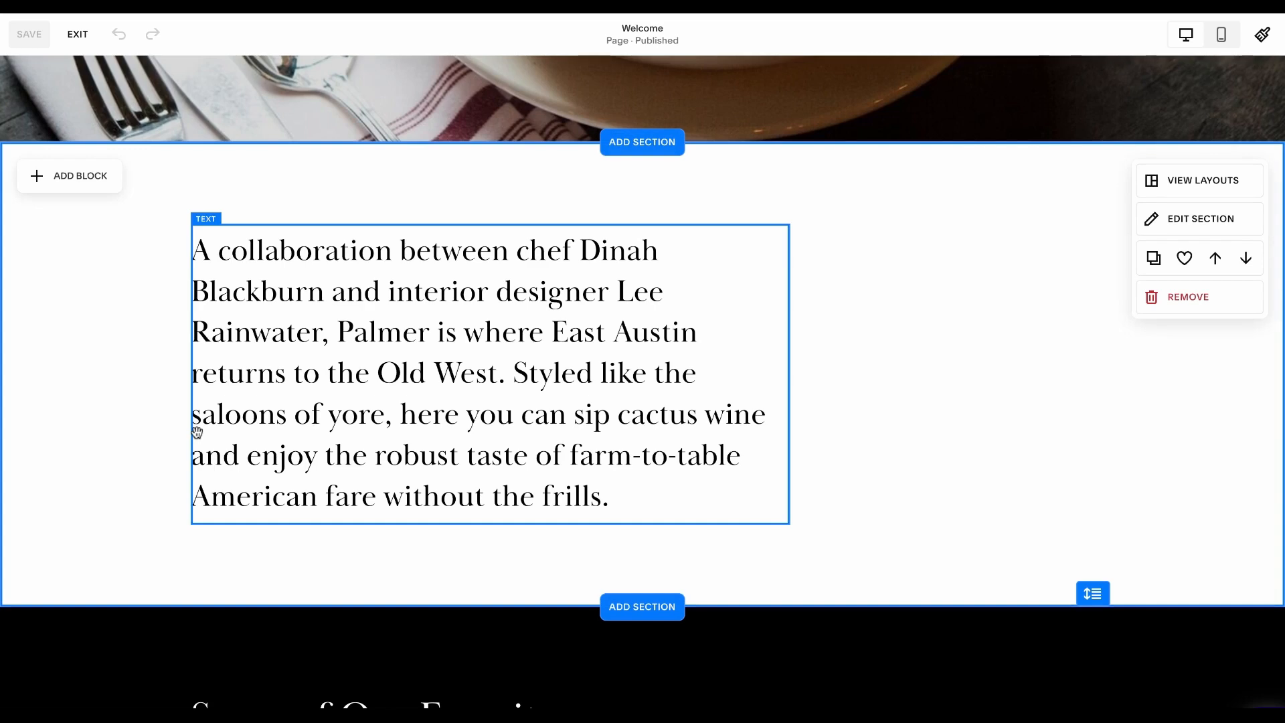
# Step: Extend the heading above the dish list to read "Some of Our Favorites from the Menu"
pyautogui.scroll(-8, 196, 431)
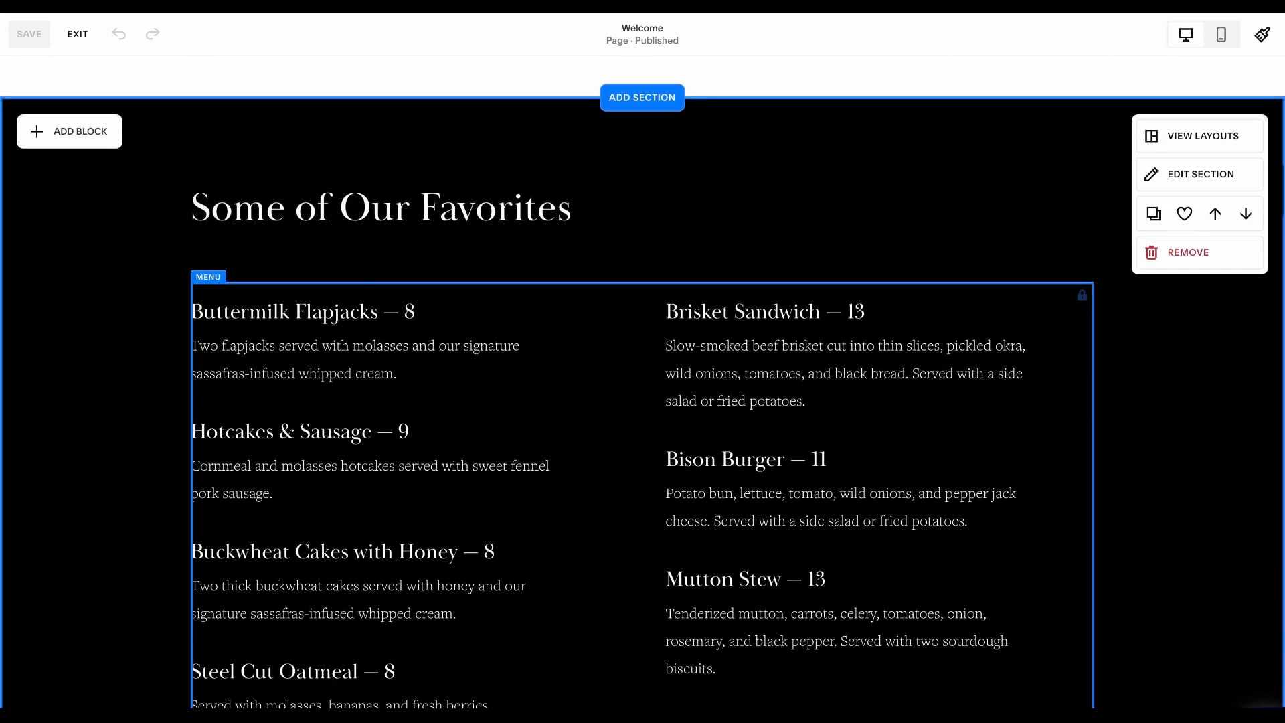
pyautogui.scroll(-1, 151, 444)
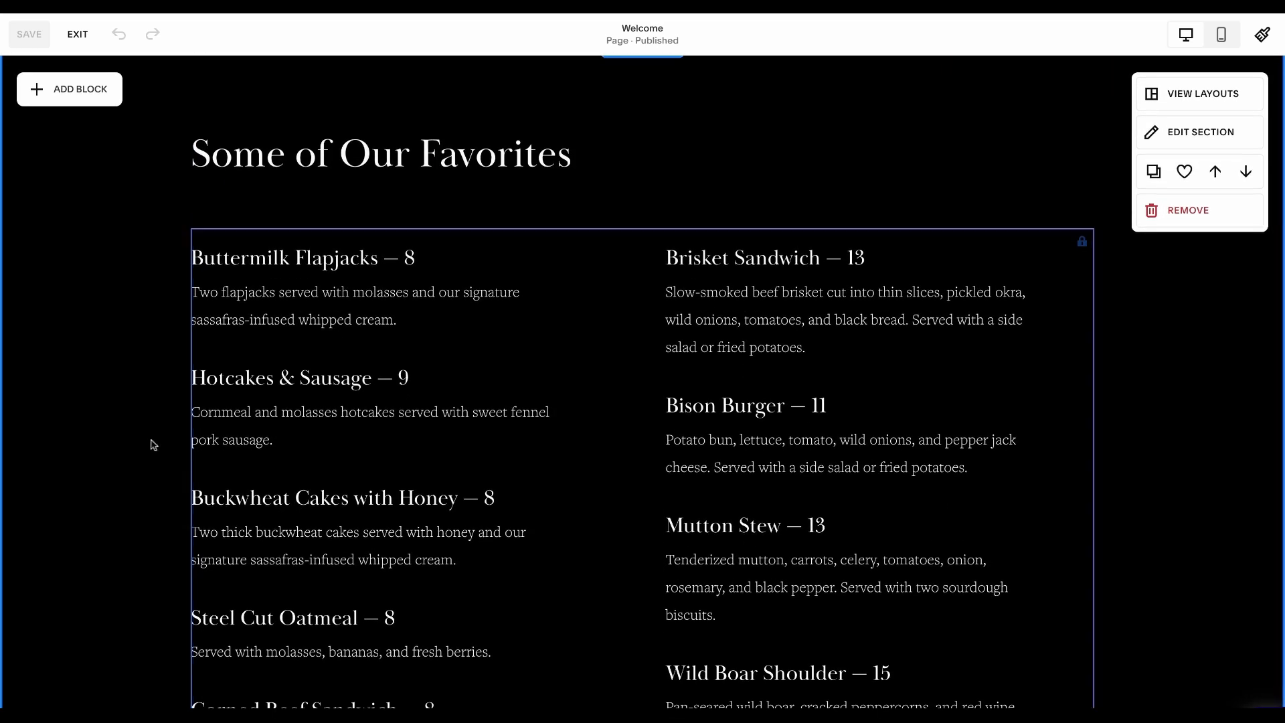
pyautogui.click(399, 155)
pyautogui.tripleClick(401, 162)
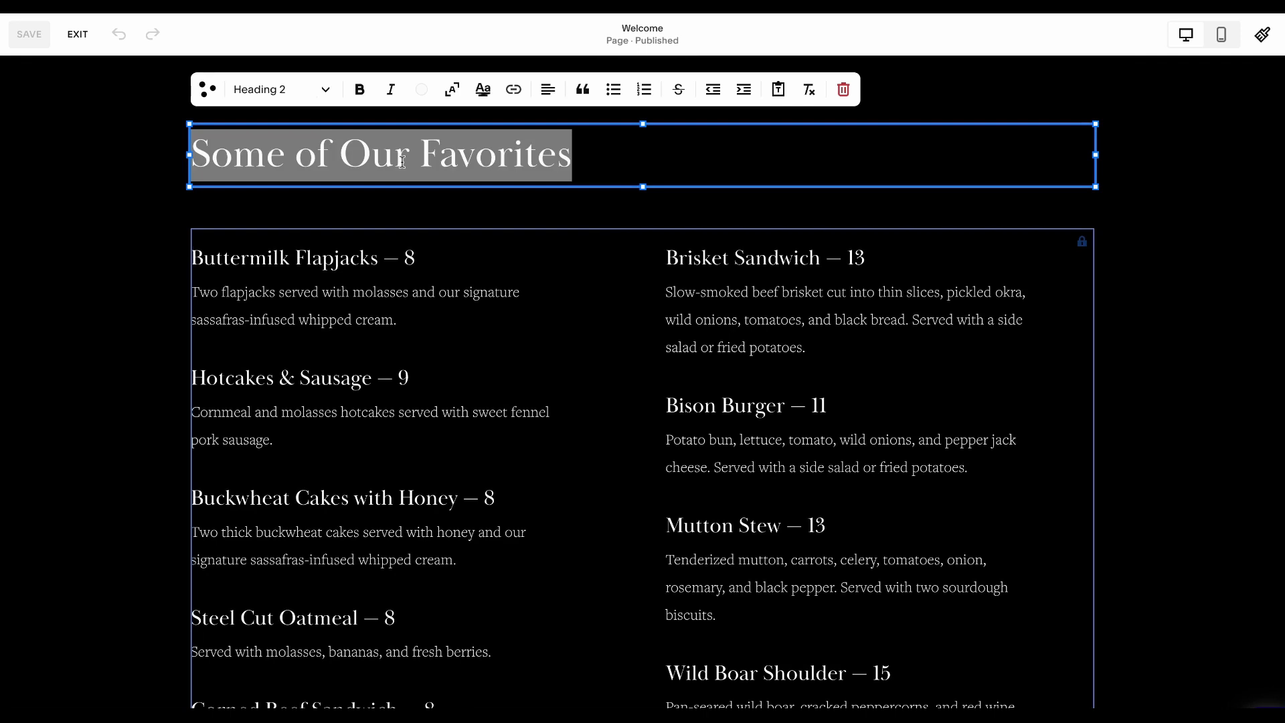
pyautogui.click(624, 139)
pyautogui.write('fr')
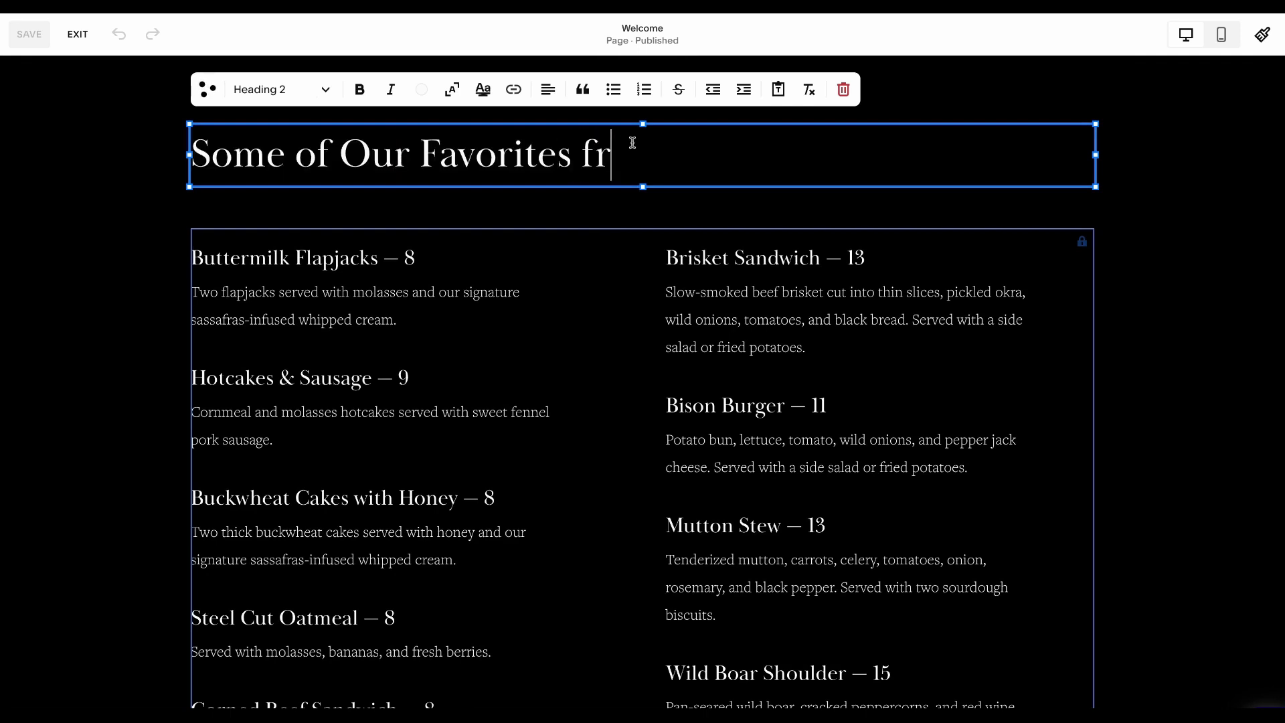
pyautogui.write('om the Menu')
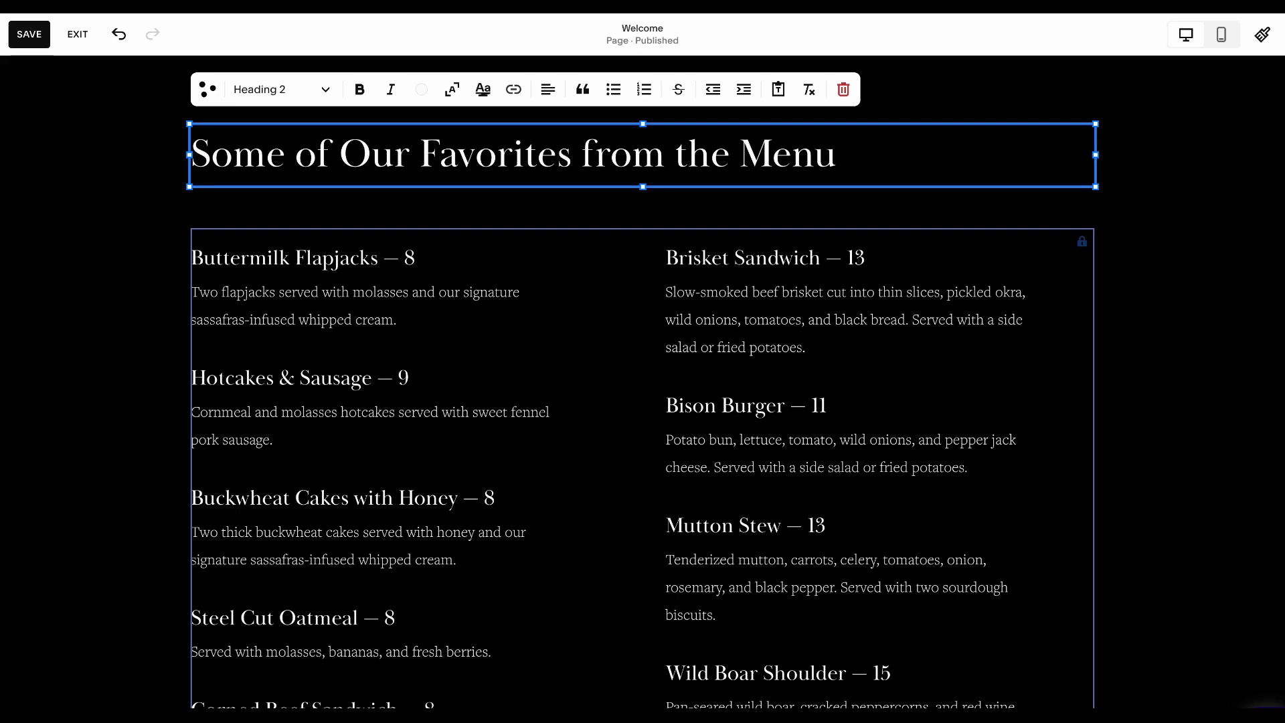
# Step: In the menu block's content, rename the first dish, Buttermilk Flapjacks, to Grilled Cheese and set its price to 12
pyautogui.click(295, 309)
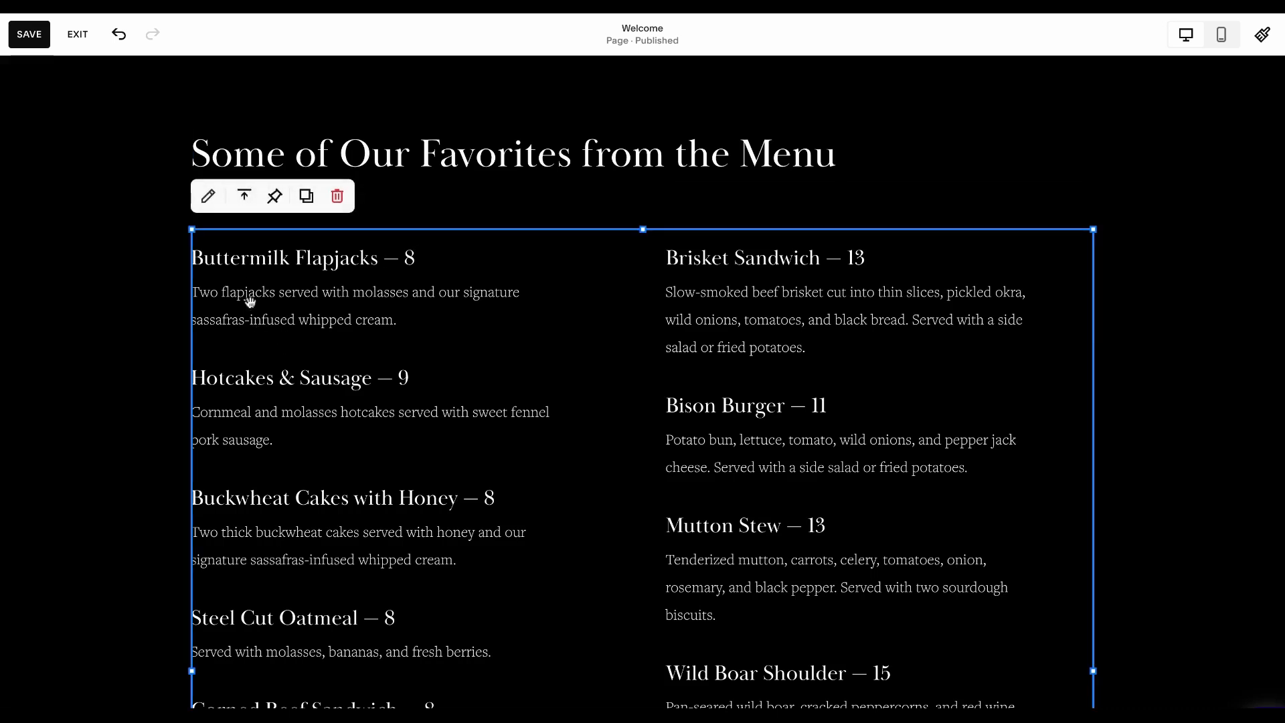
pyautogui.click(208, 196)
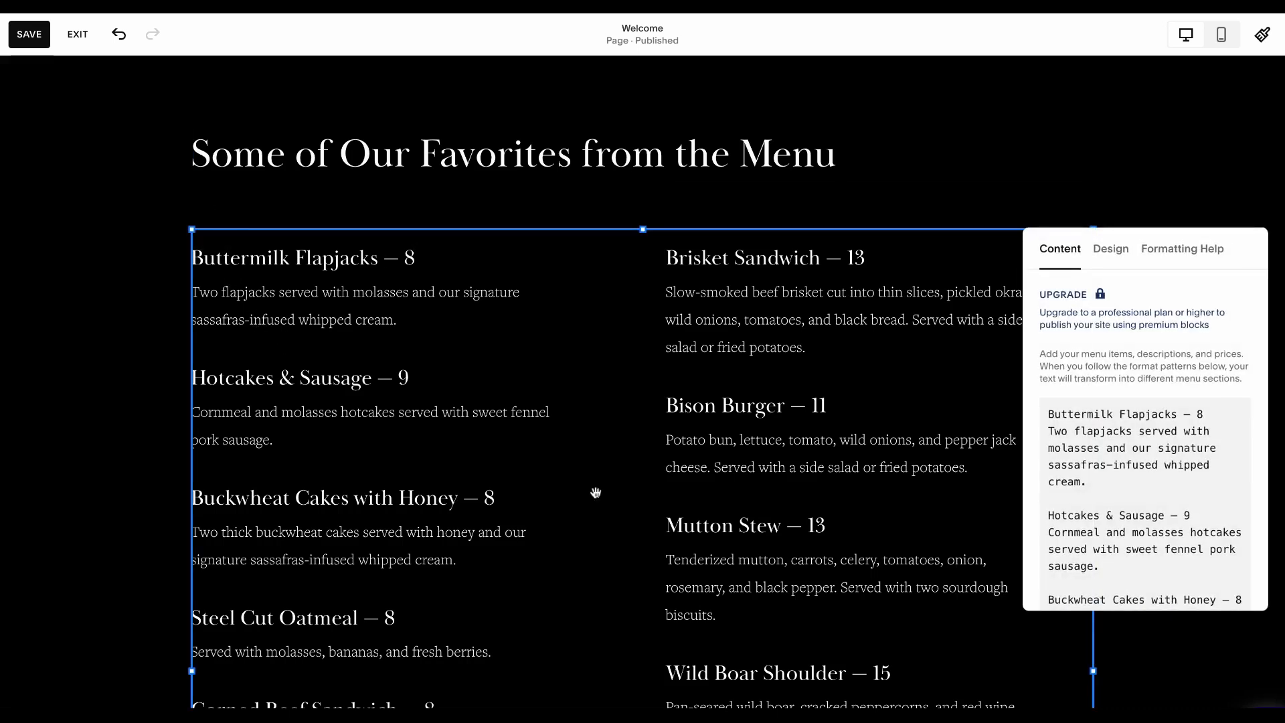
pyautogui.scroll(-15, 1114, 492)
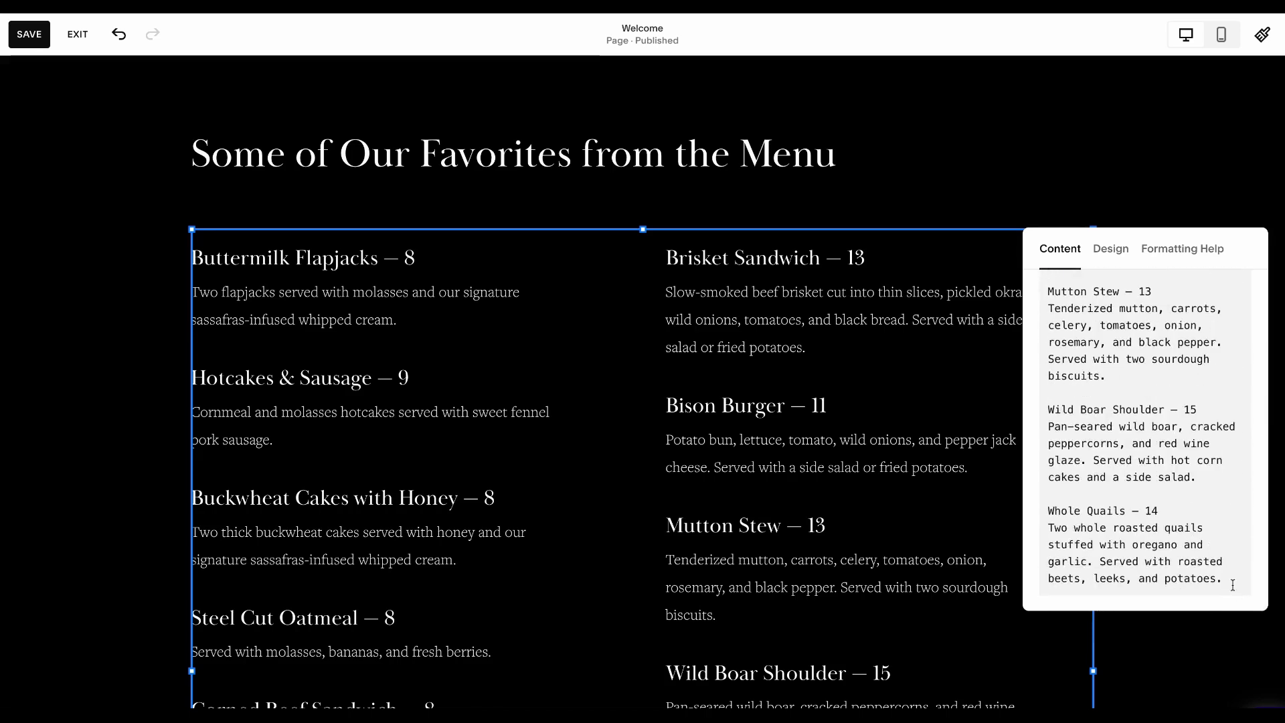
pyautogui.moveTo(1230, 582); pyautogui.dragTo(1150, 382)
pyautogui.click(1125, 431)
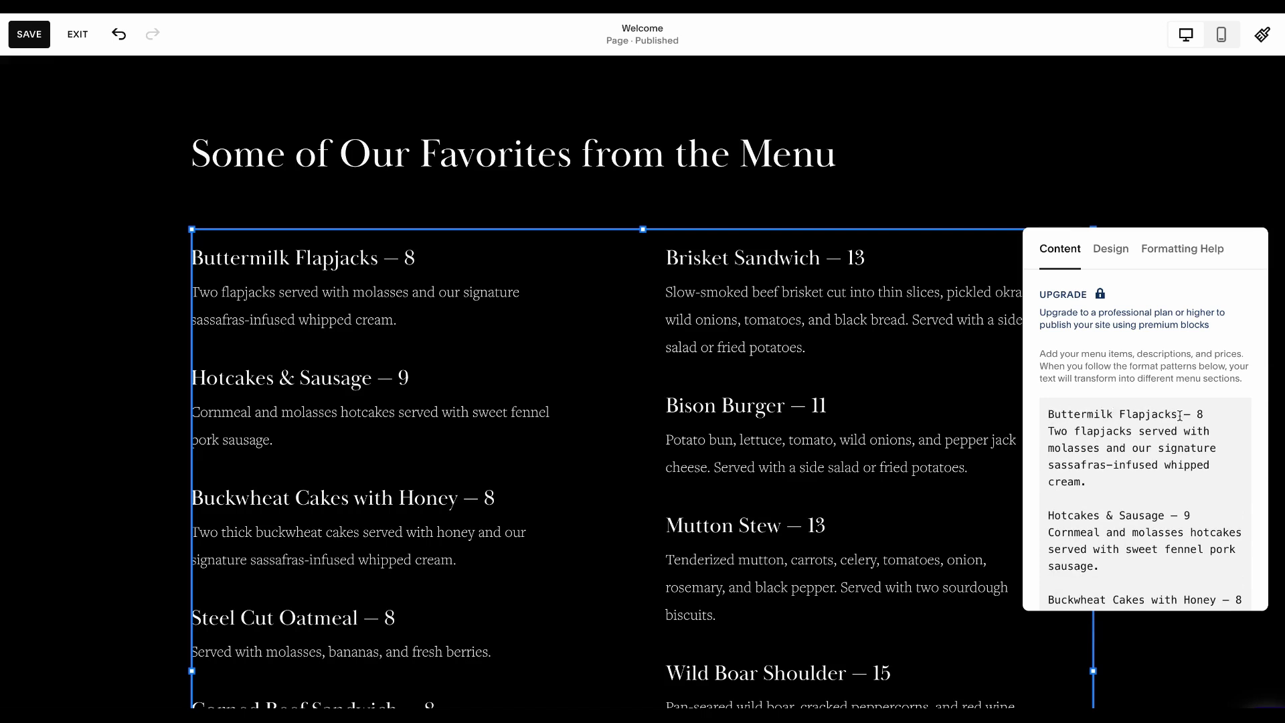
pyautogui.moveTo(1176, 414); pyautogui.dragTo(1037, 412)
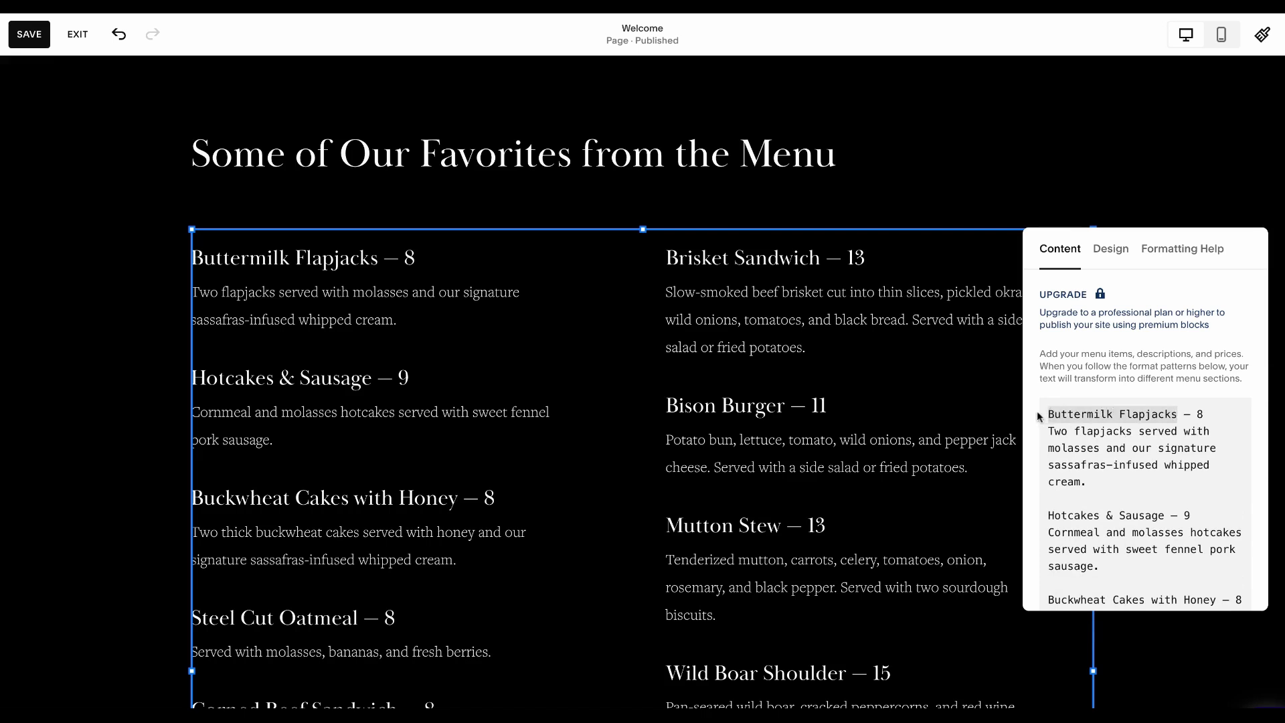
pyautogui.write('Grilled Che')
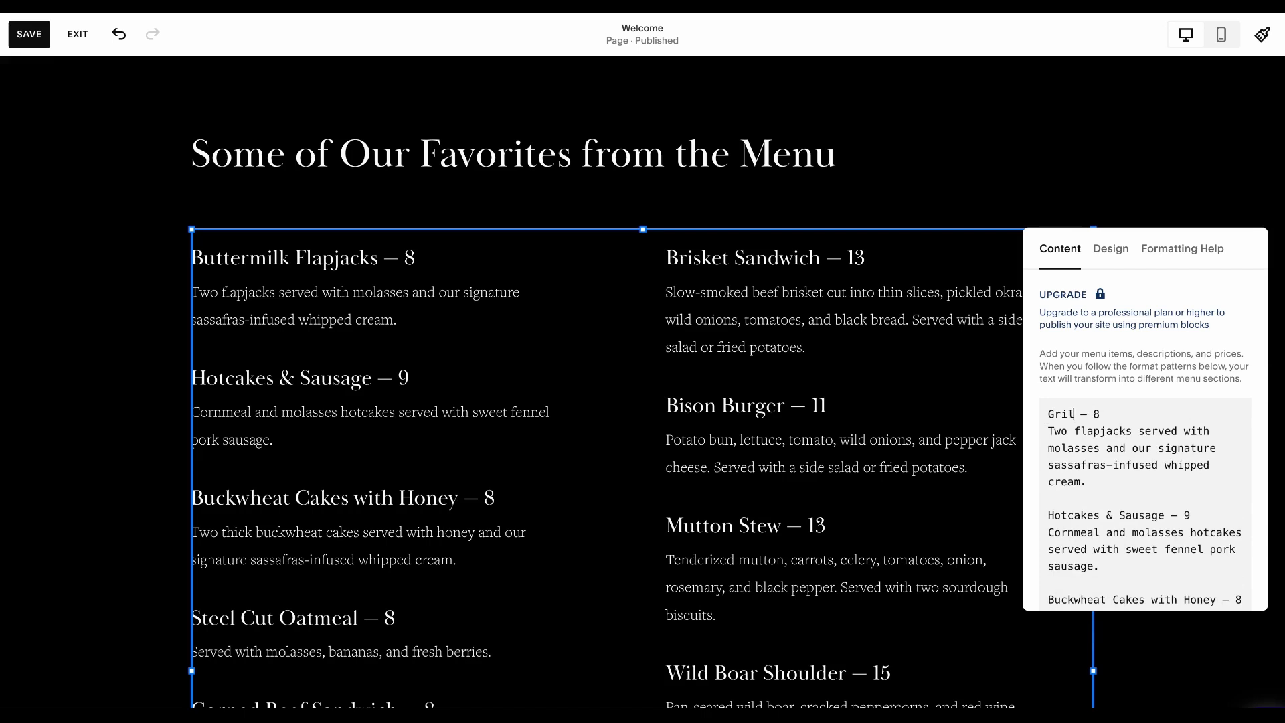
pyautogui.write('ese')
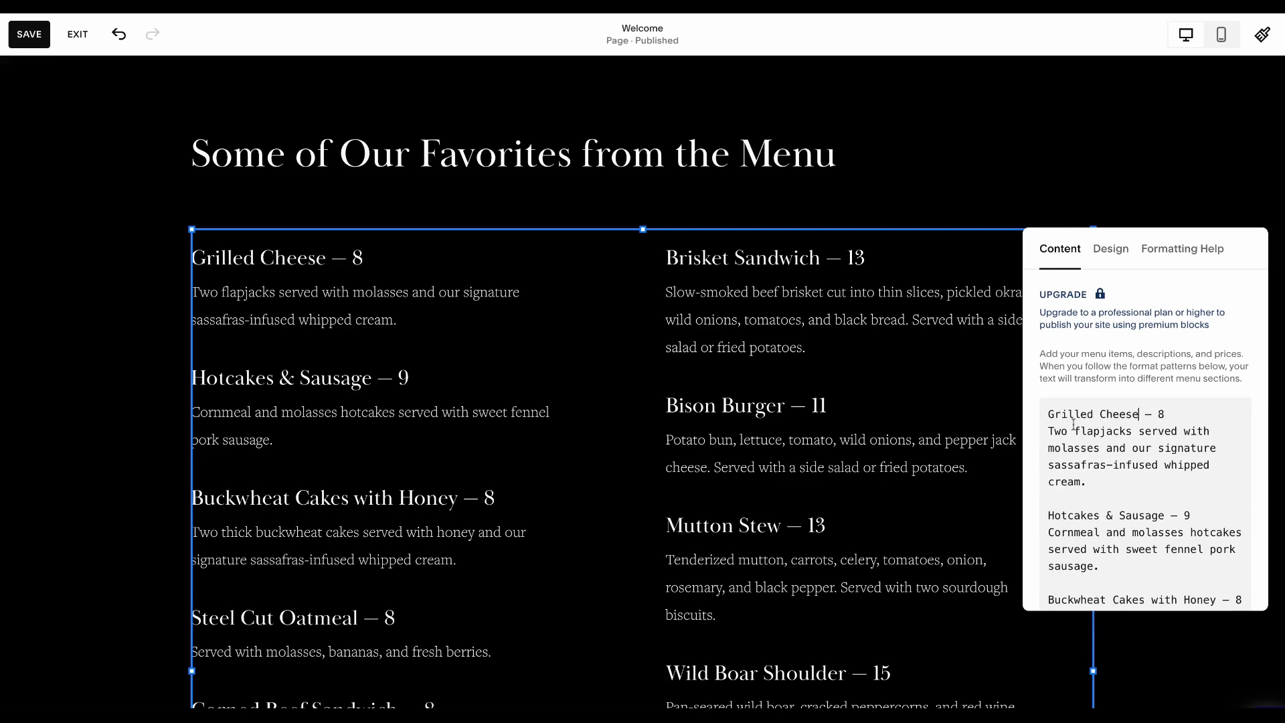
pyautogui.click(1161, 416)
pyautogui.press('BackSpace')
pyautogui.write('12')
# Step: Replace the Grilled Cheese description with "Description of the grilled cheese here."
pyautogui.moveTo(1106, 482); pyautogui.dragTo(1048, 437)
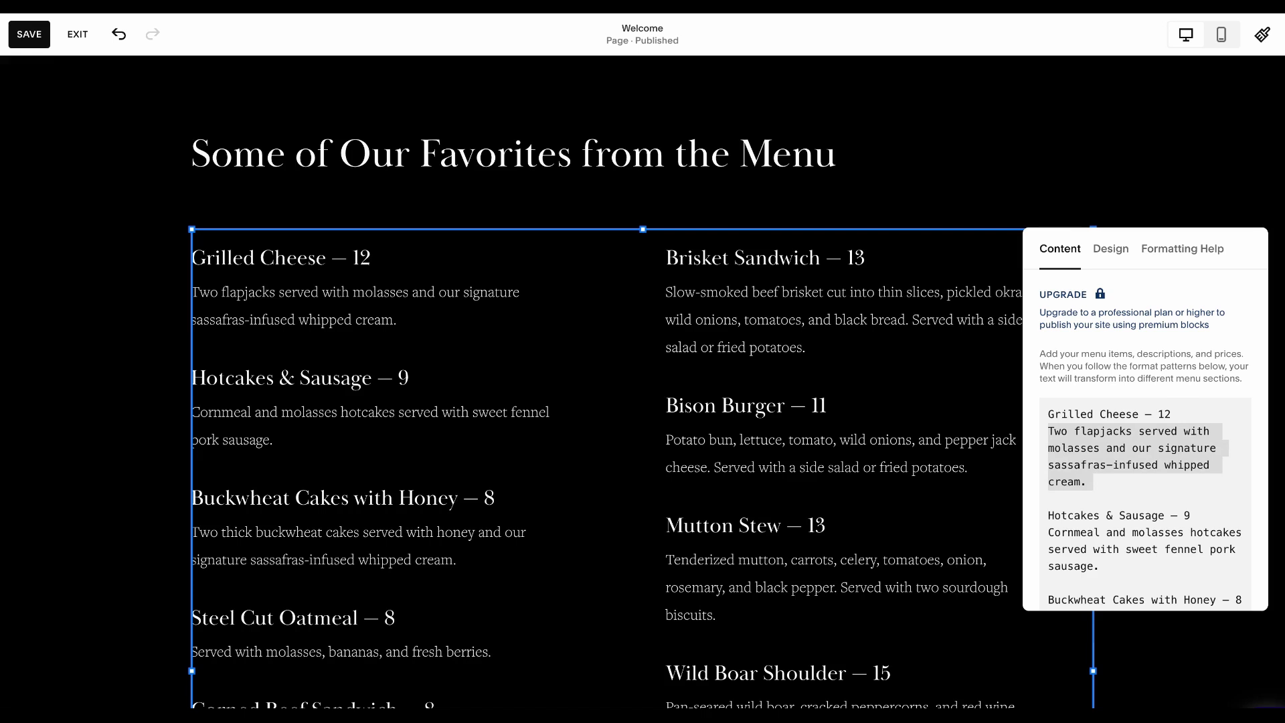
pyautogui.write('Description of t')
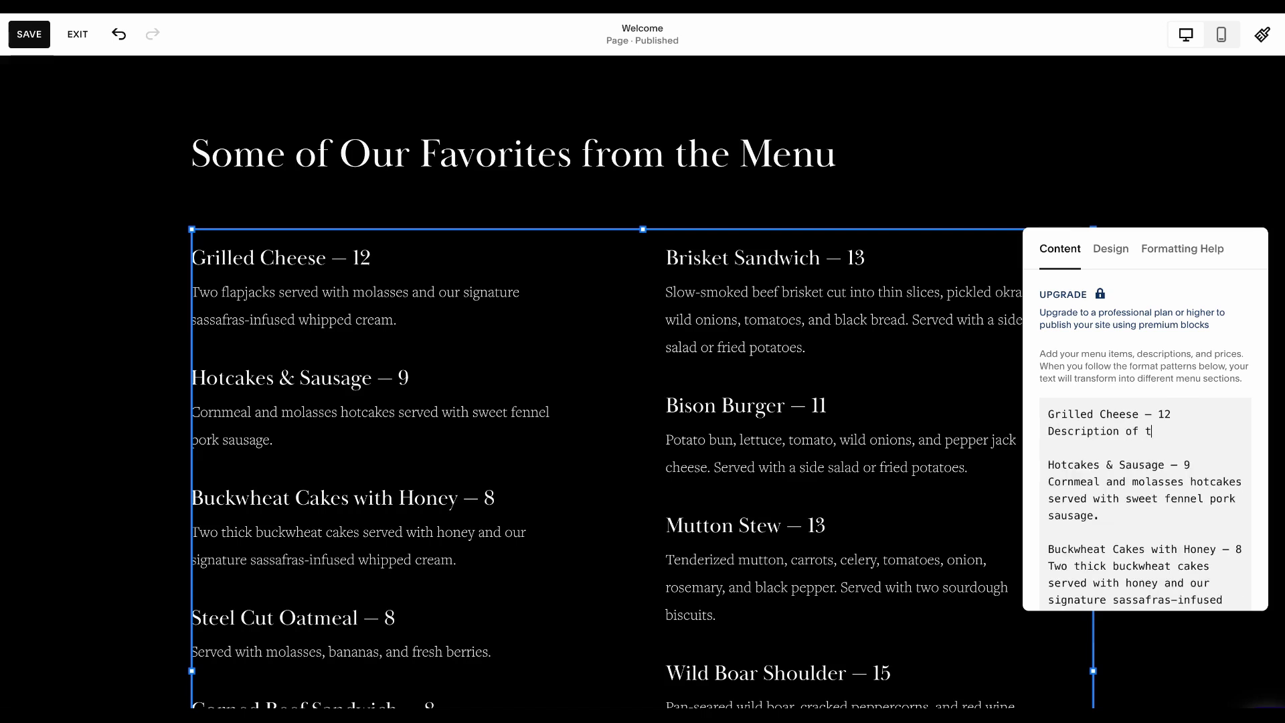
pyautogui.write('he grilled chees')
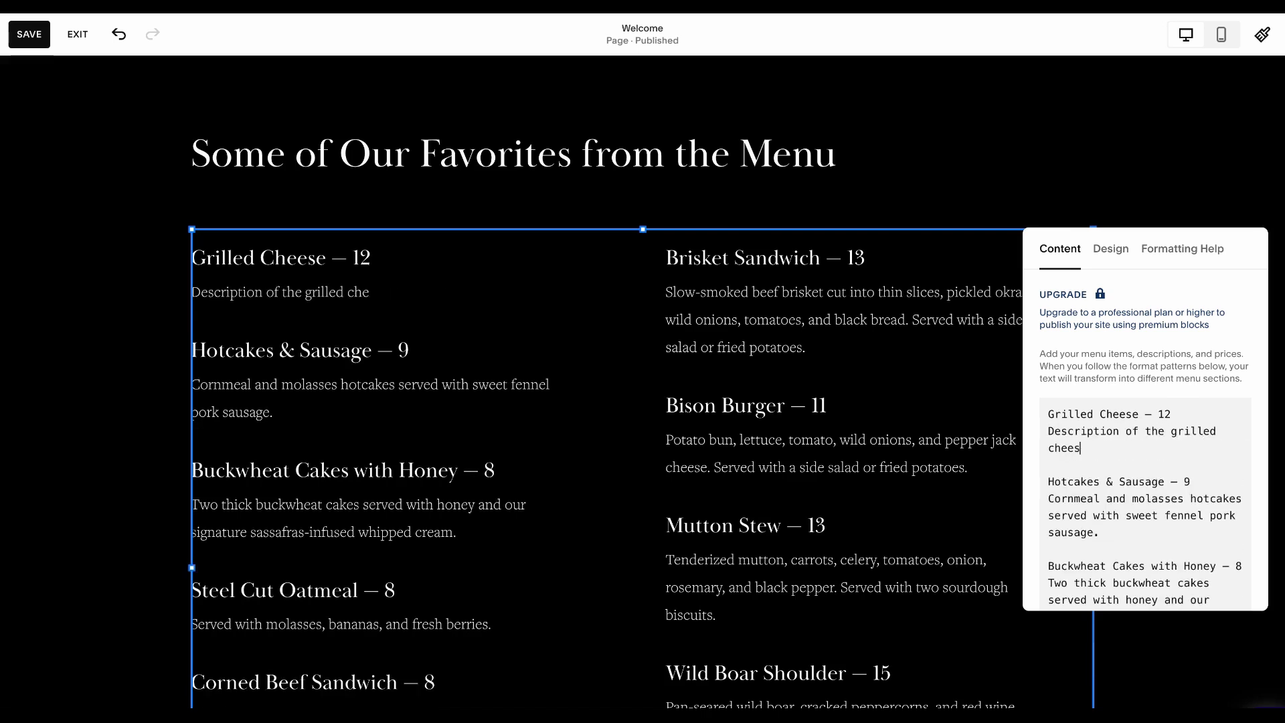
pyautogui.write('e here.')
pyautogui.moveTo(1049, 482); pyautogui.dragTo(1095, 487)
pyautogui.click(1103, 523)
# Step: Change the menu block's design layout to Centered
pyautogui.click(1110, 249)
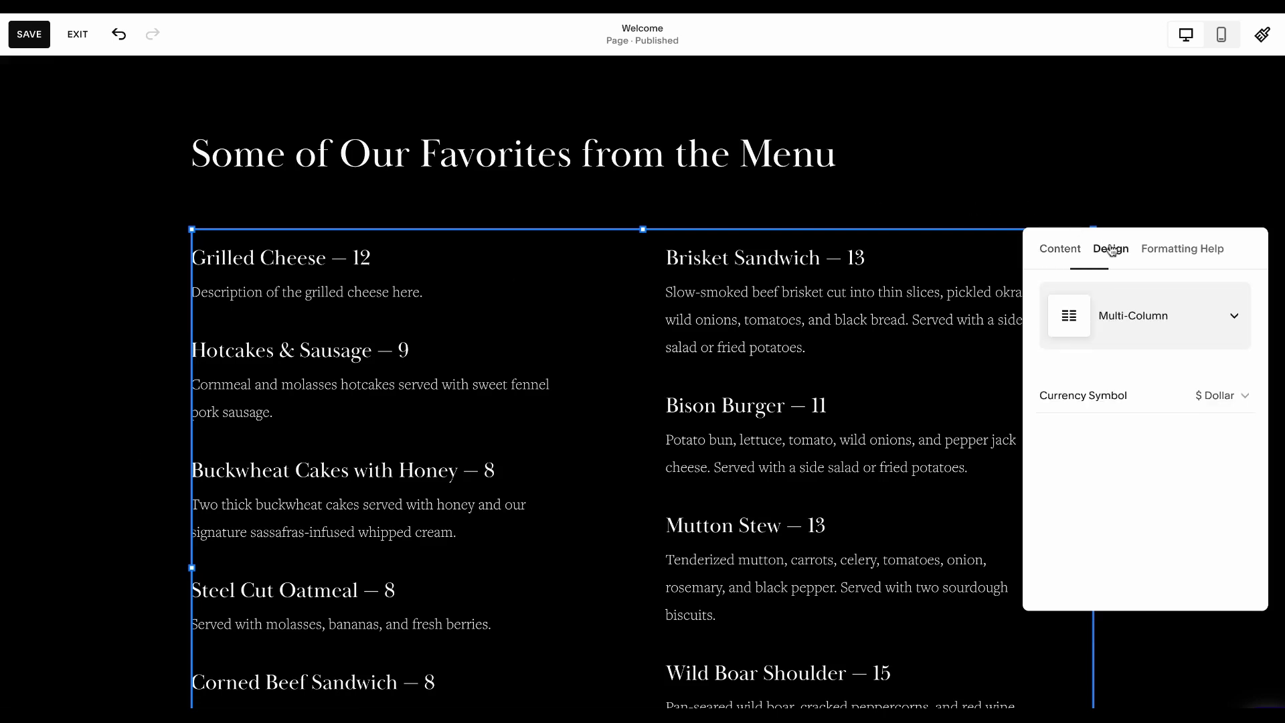
pyautogui.click(1229, 318)
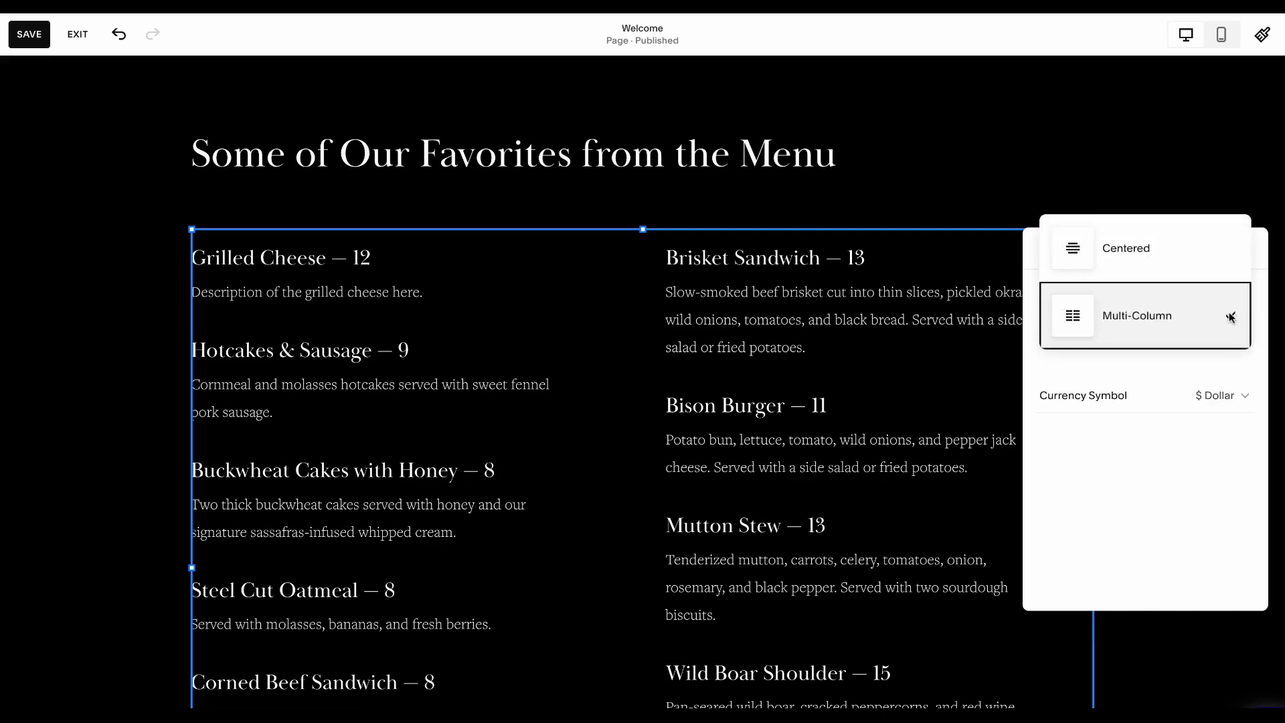
pyautogui.click(1208, 279)
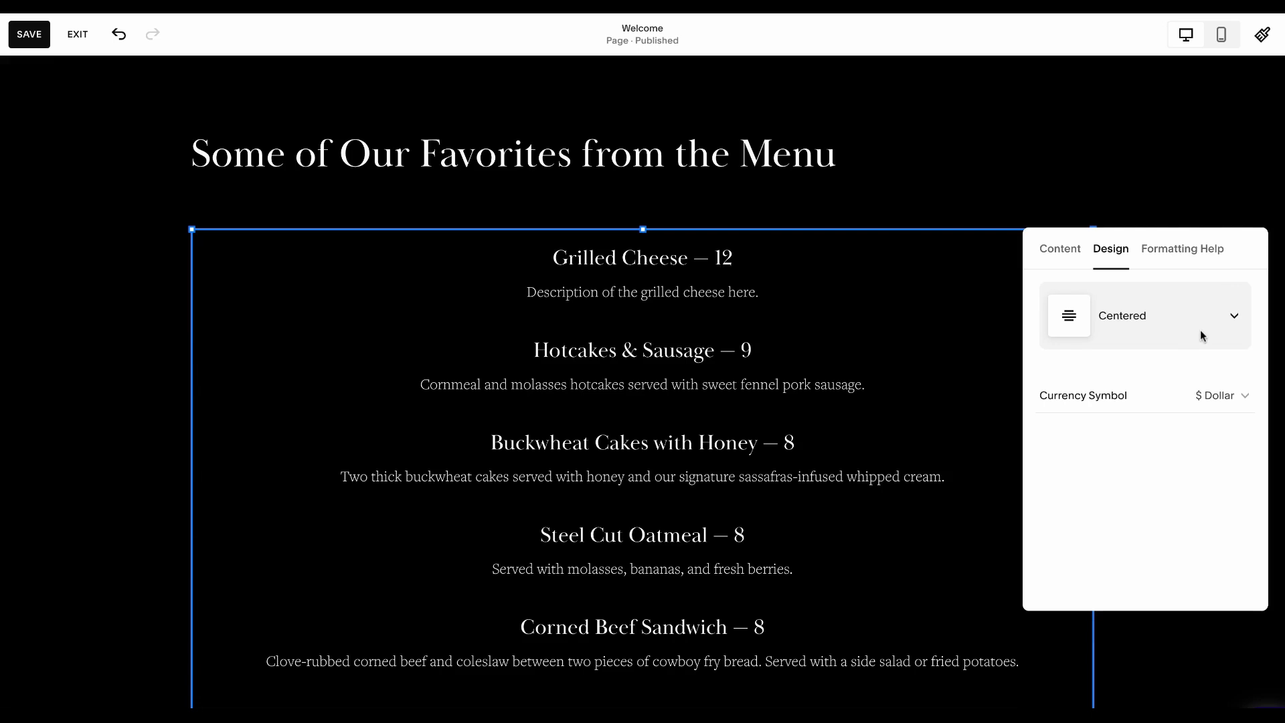
# Step: Change the menu block's design layout to Multi-Column and review its currency symbol options
pyautogui.click(1225, 322)
pyautogui.click(1186, 382)
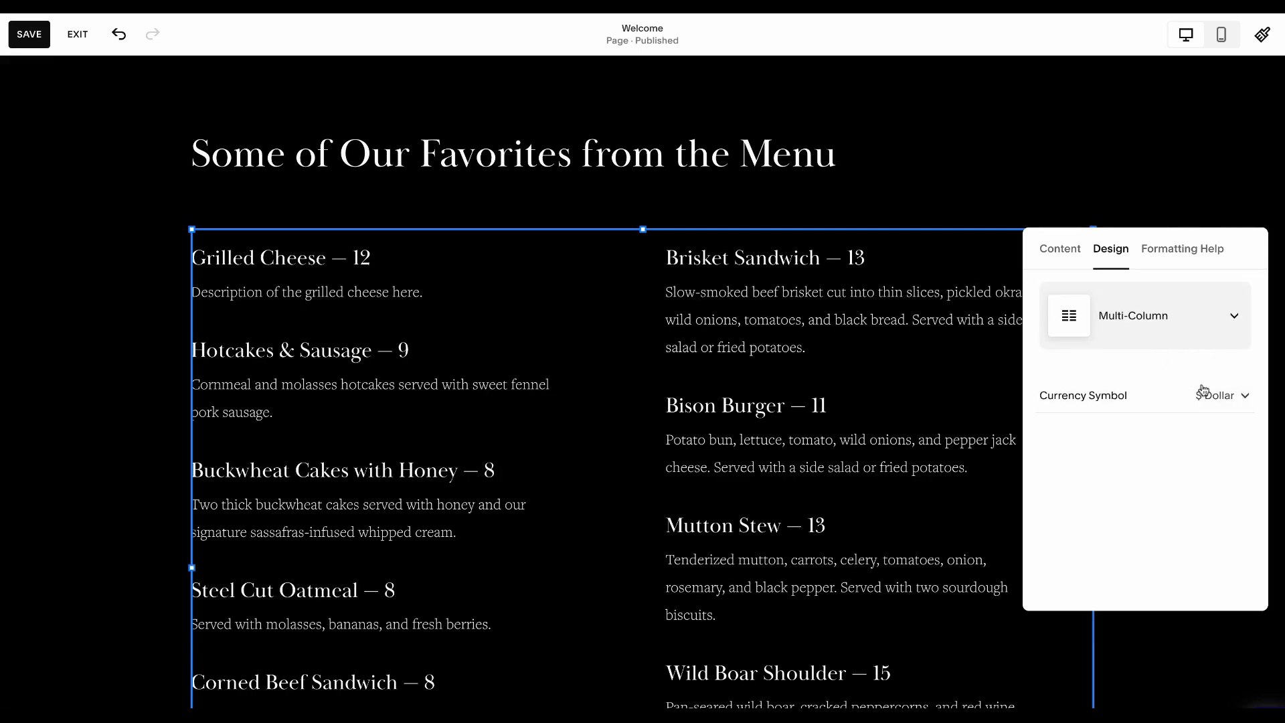
pyautogui.click(1205, 395)
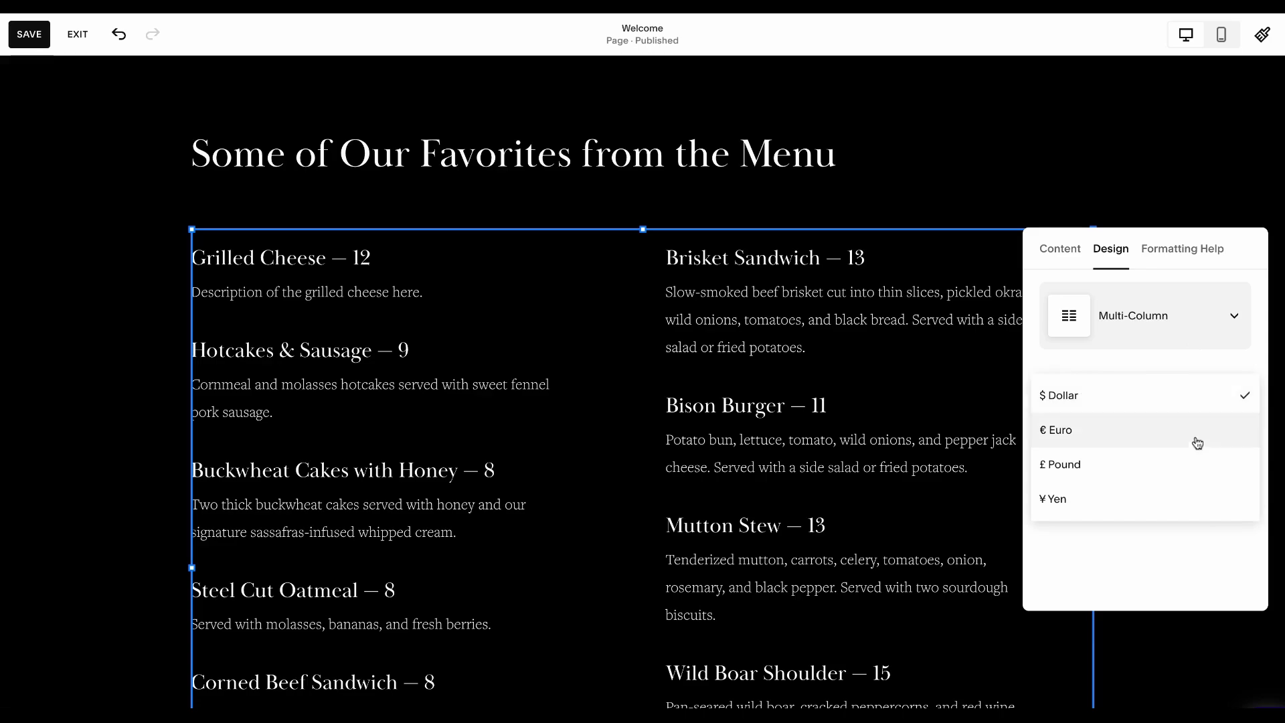
pyautogui.click(1194, 372)
pyautogui.click(137, 502)
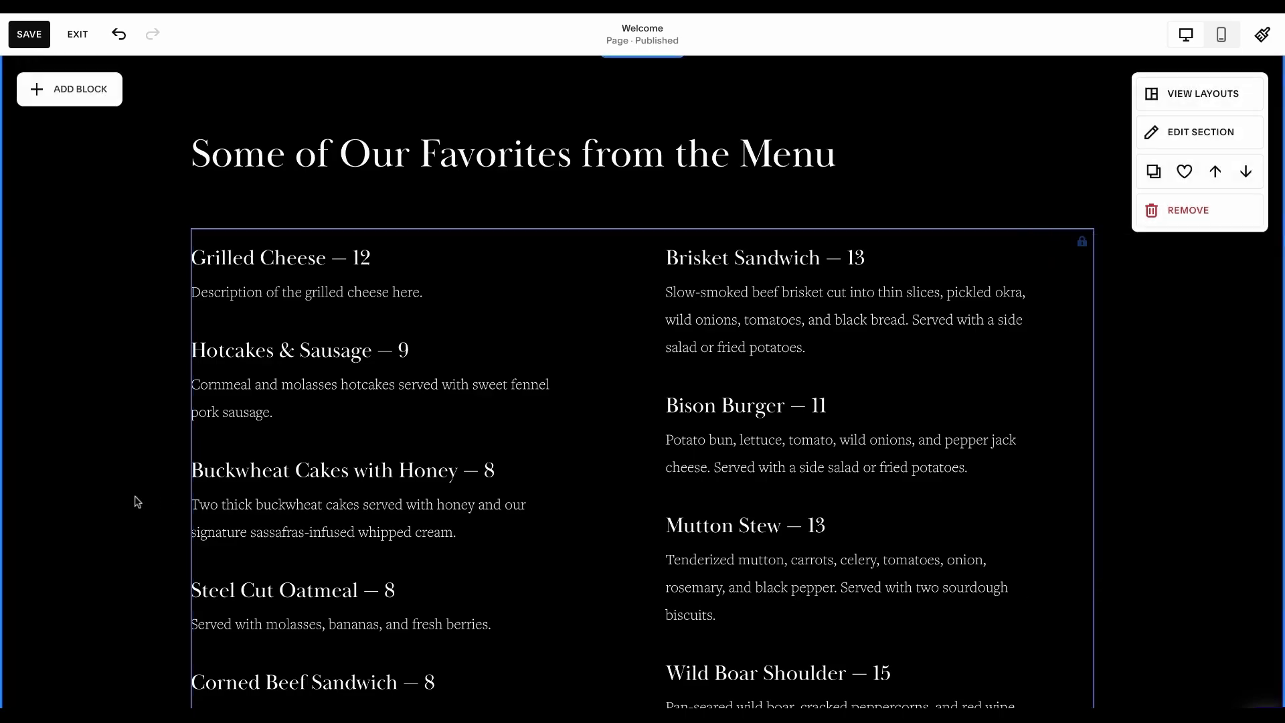
# Step: Inspect the link assigned to the "View Our Full Menu" text below the dish list
pyautogui.scroll(-3, 137, 502)
pyautogui.scroll(-3, 138, 502)
pyautogui.scroll(-5, 642, 382)
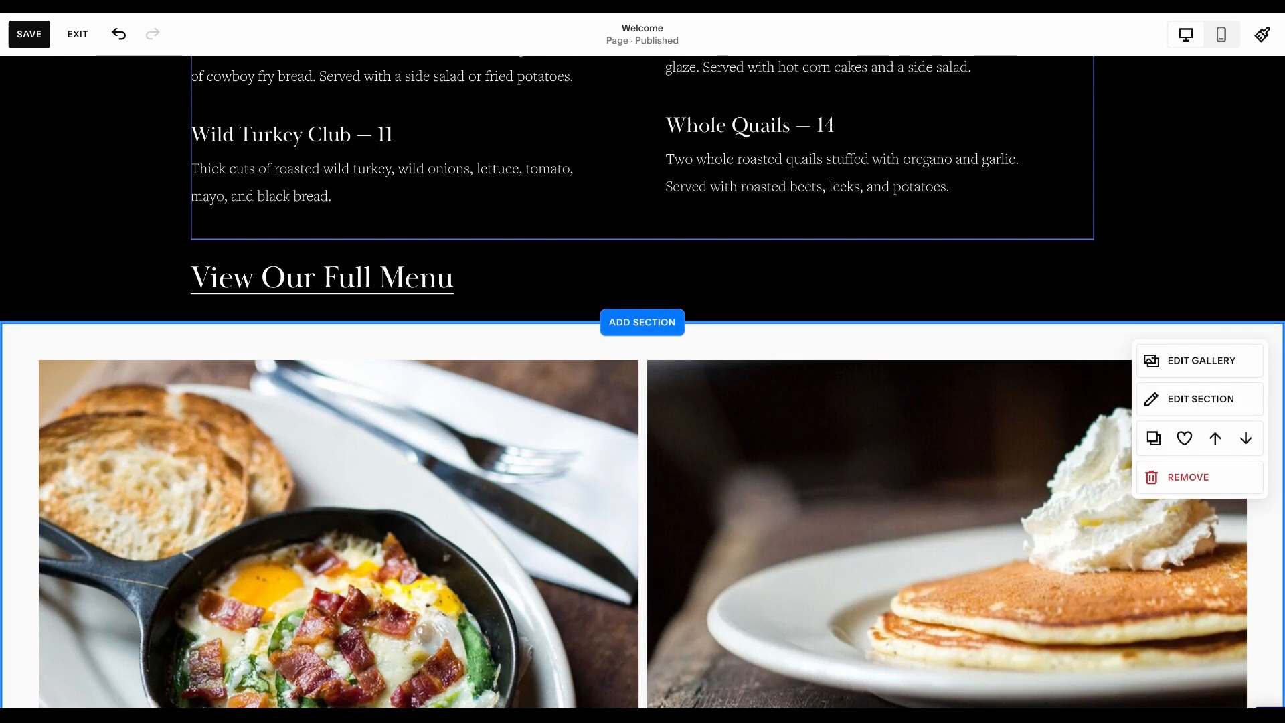
pyautogui.scroll(4, 642, 381)
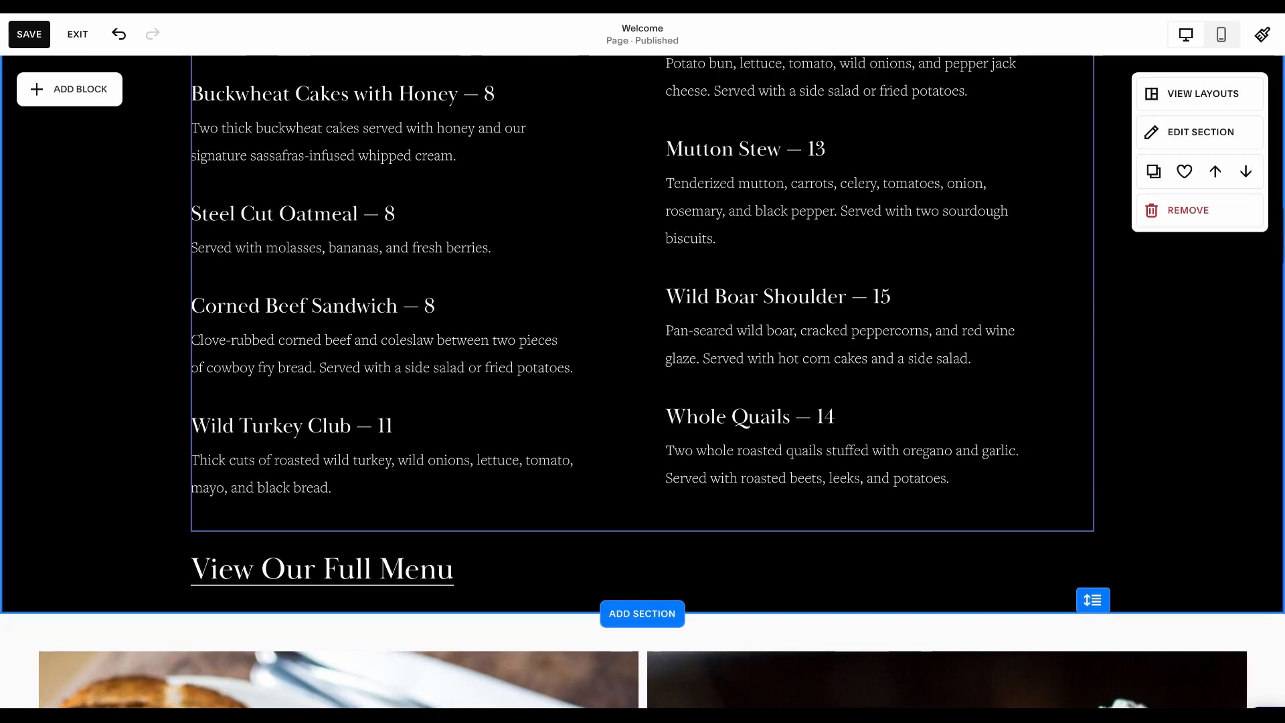
pyautogui.click(277, 564)
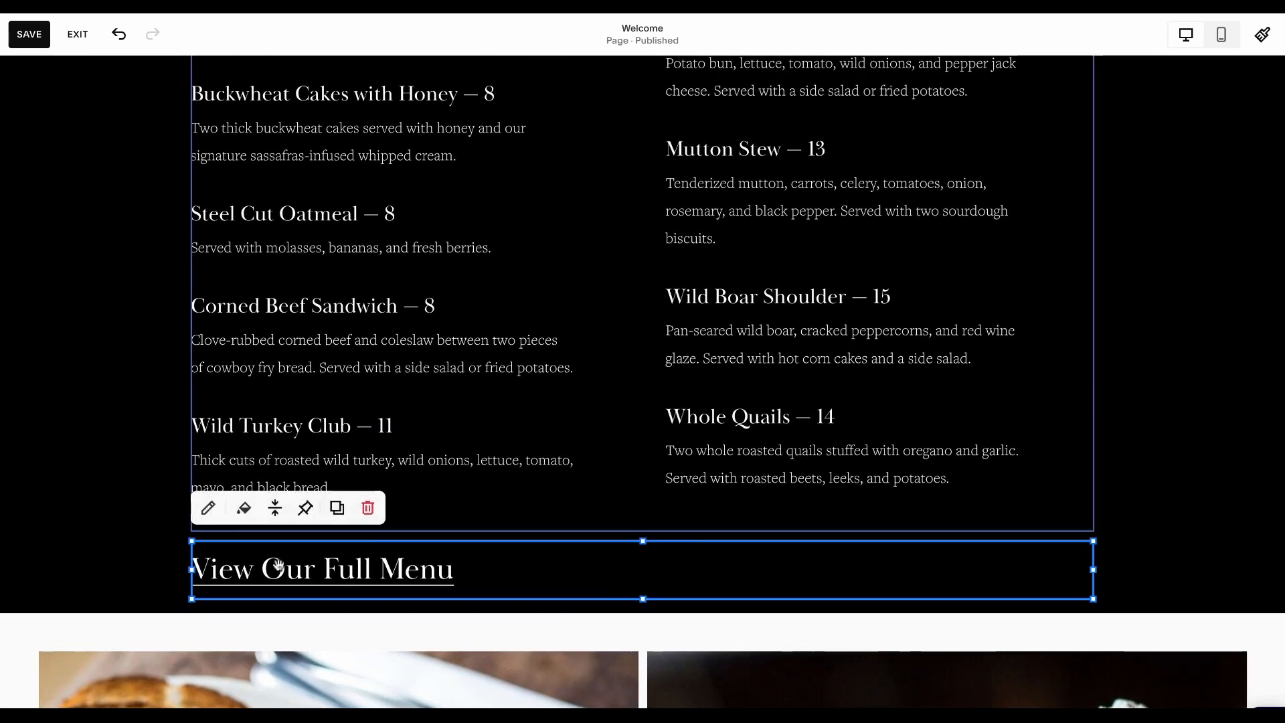
pyautogui.click(259, 569)
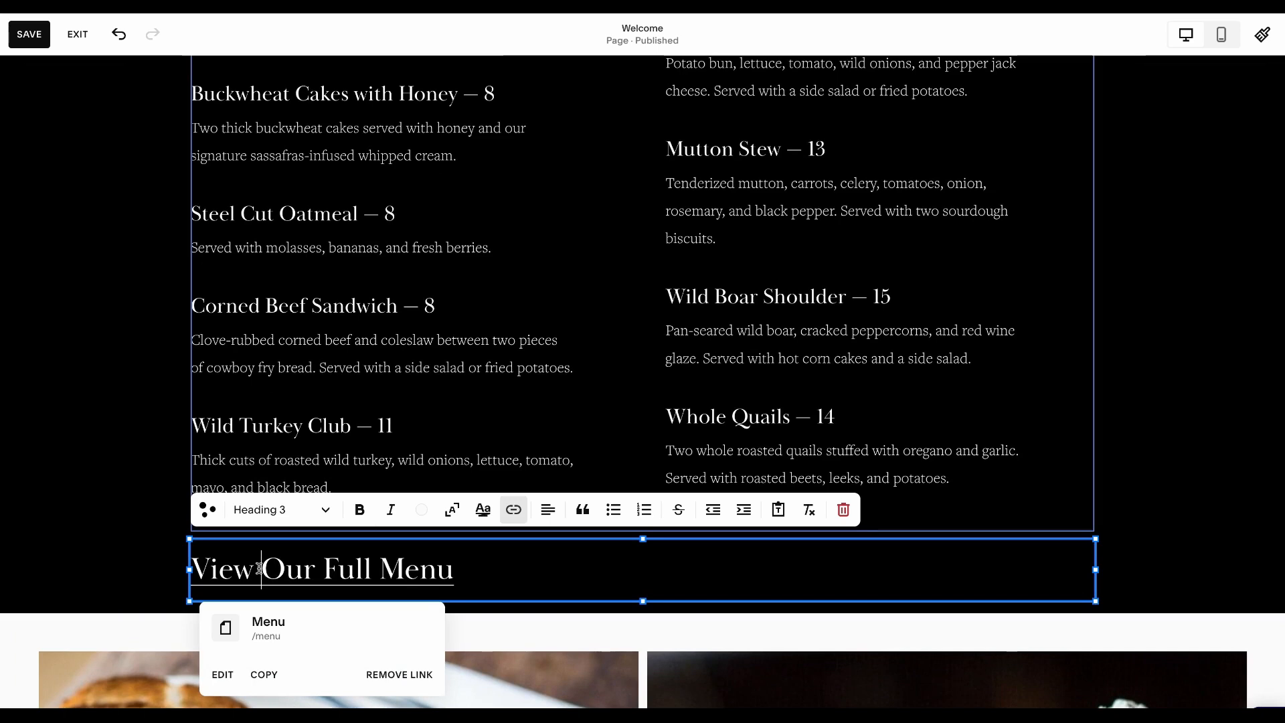
pyautogui.click(114, 532)
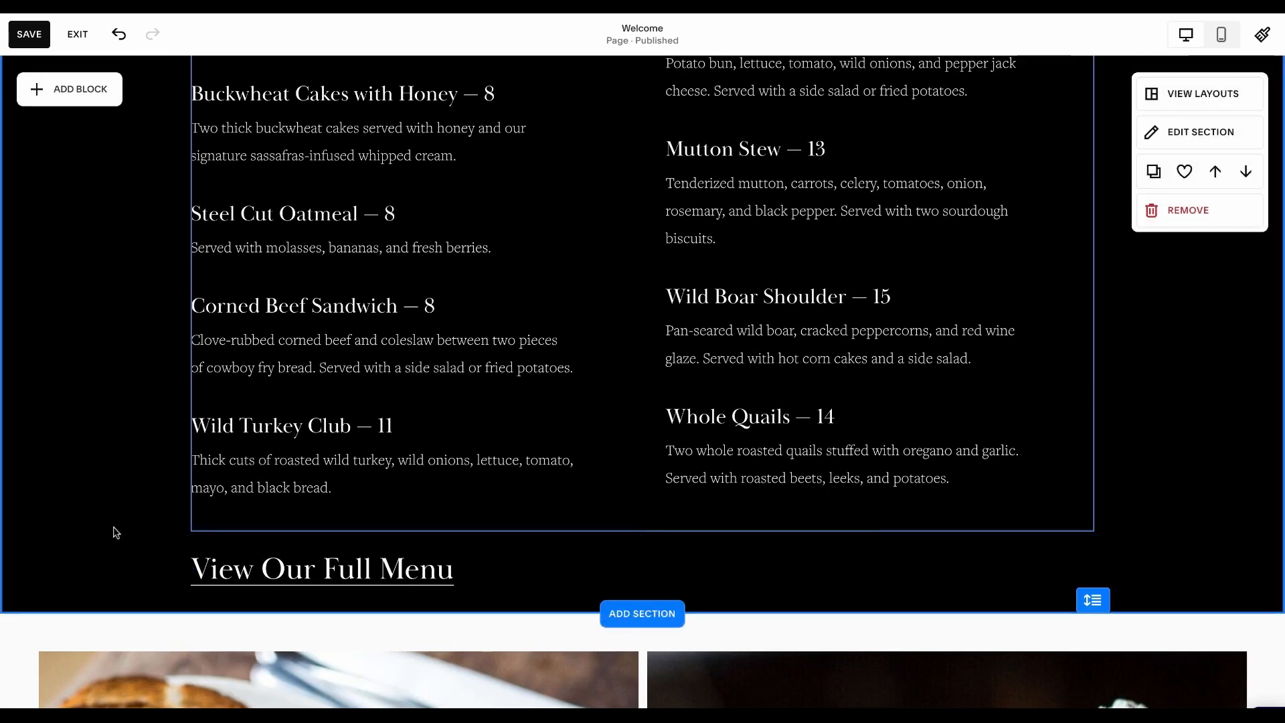
# Step: Open the food photo gallery for editing, select all of its images, and close it without deleting any
pyautogui.scroll(-8, 115, 530)
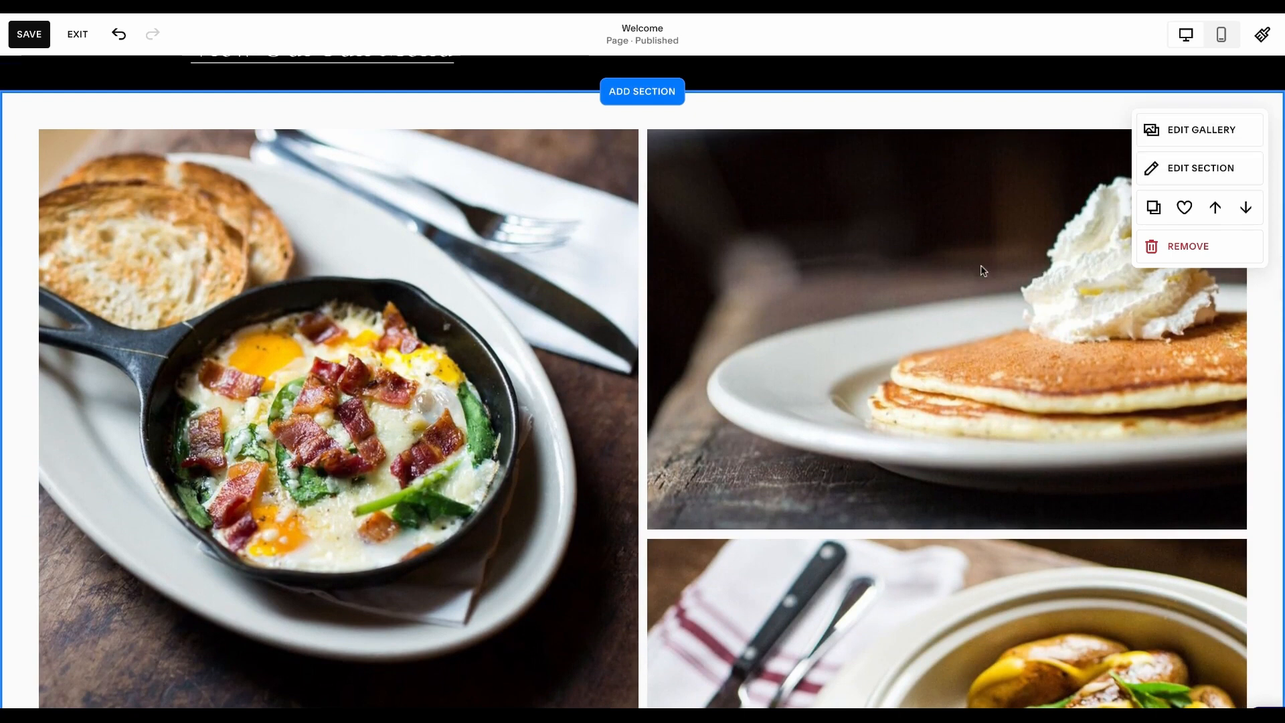
pyautogui.click(1165, 137)
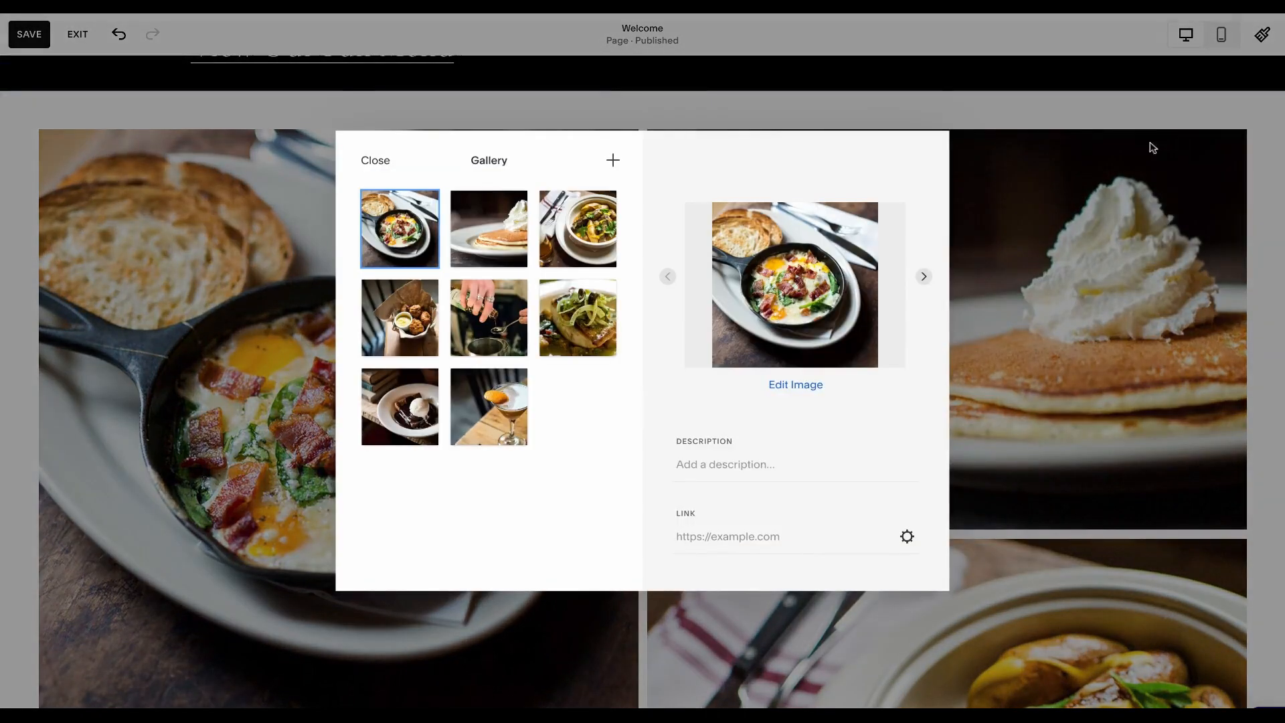
pyautogui.moveTo(374, 221)
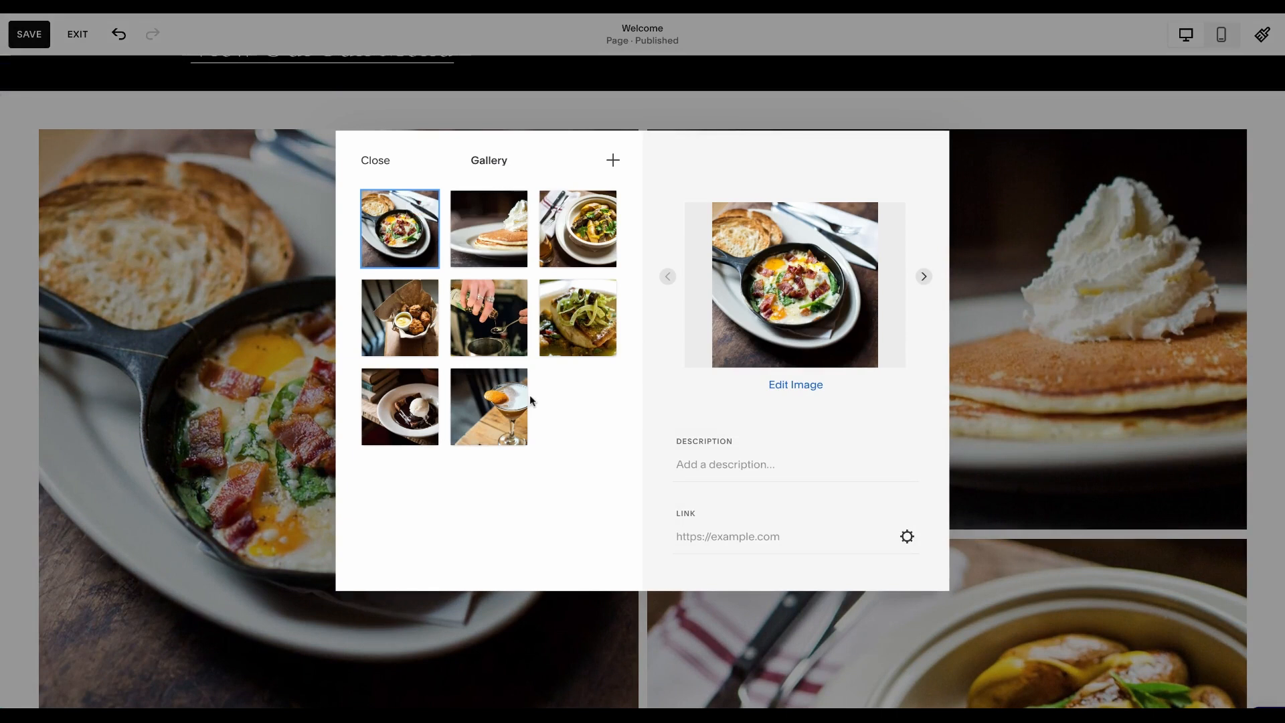
pyautogui.keyDown('shift'); pyautogui.click(495, 410); pyautogui.keyUp('shift')
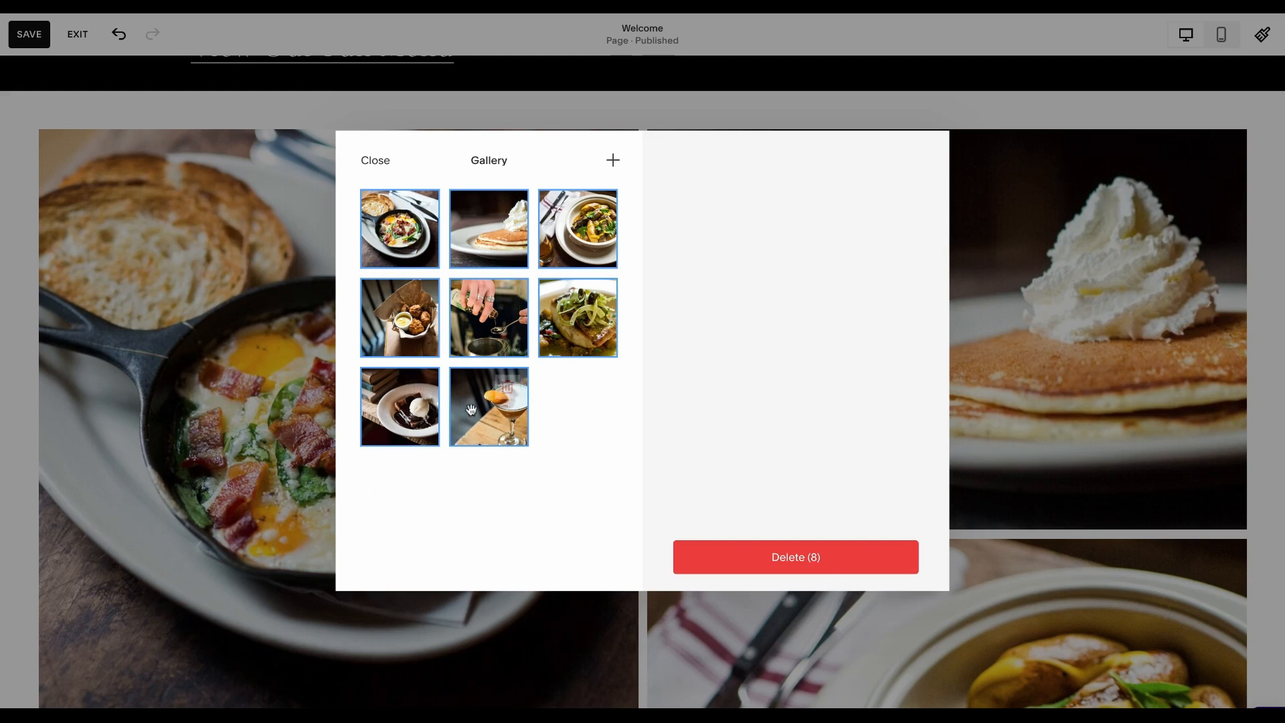
pyautogui.click(387, 164)
# Step: Examine the first review quote and its Food Magazine attribution as editable text
pyautogui.scroll(-8, 400, 321)
pyautogui.scroll(-20, 400, 322)
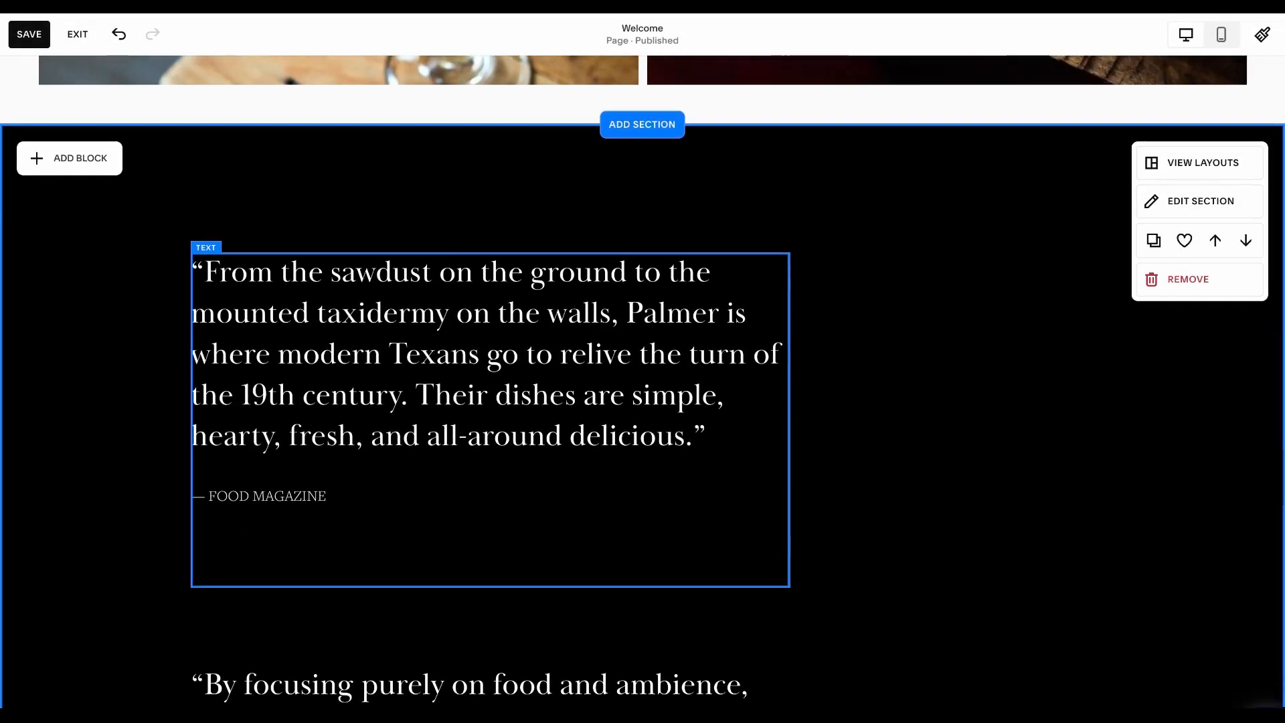
pyautogui.scroll(-1, 396, 338)
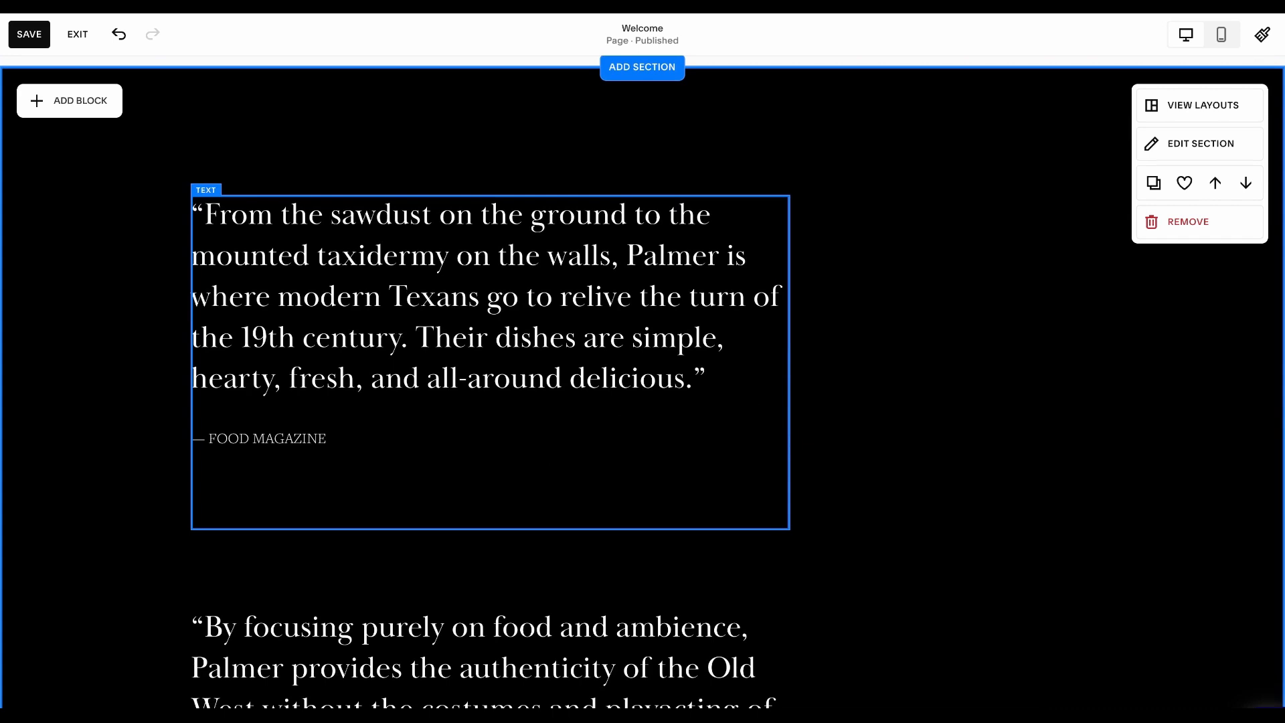
pyautogui.click(330, 335)
pyautogui.click(402, 336)
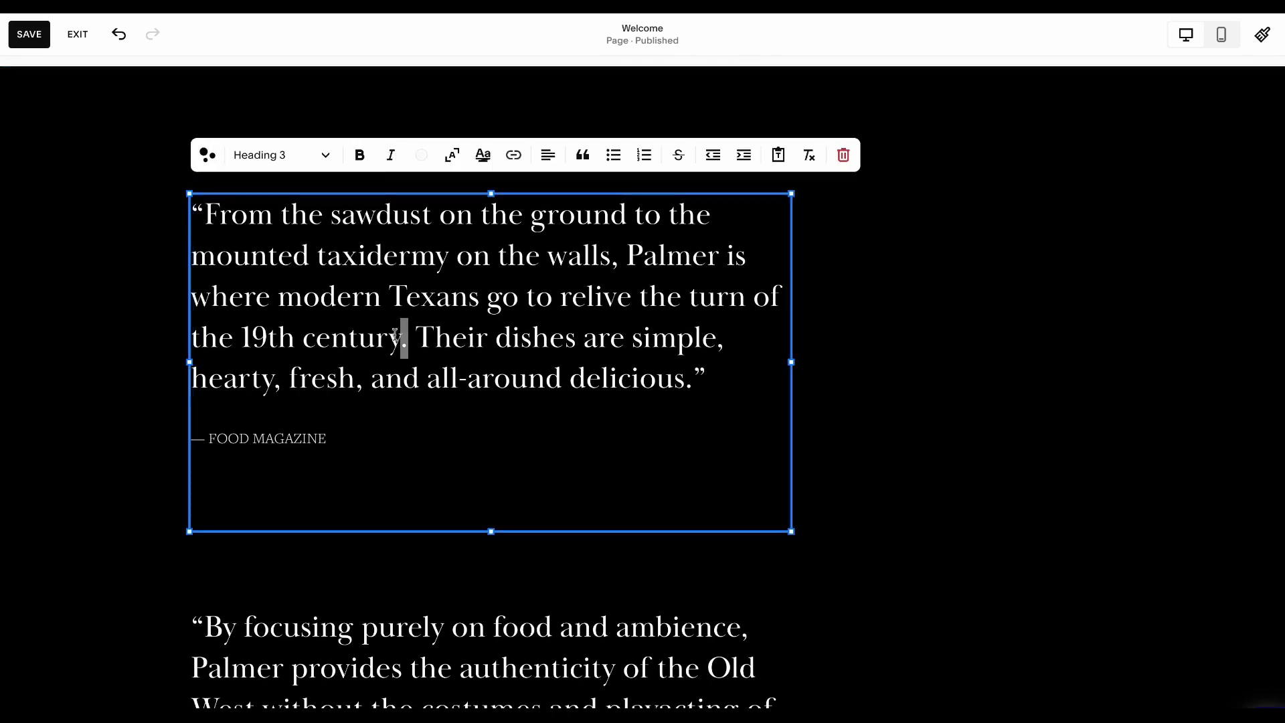
pyautogui.tripleClick(395, 336)
pyautogui.click(310, 436)
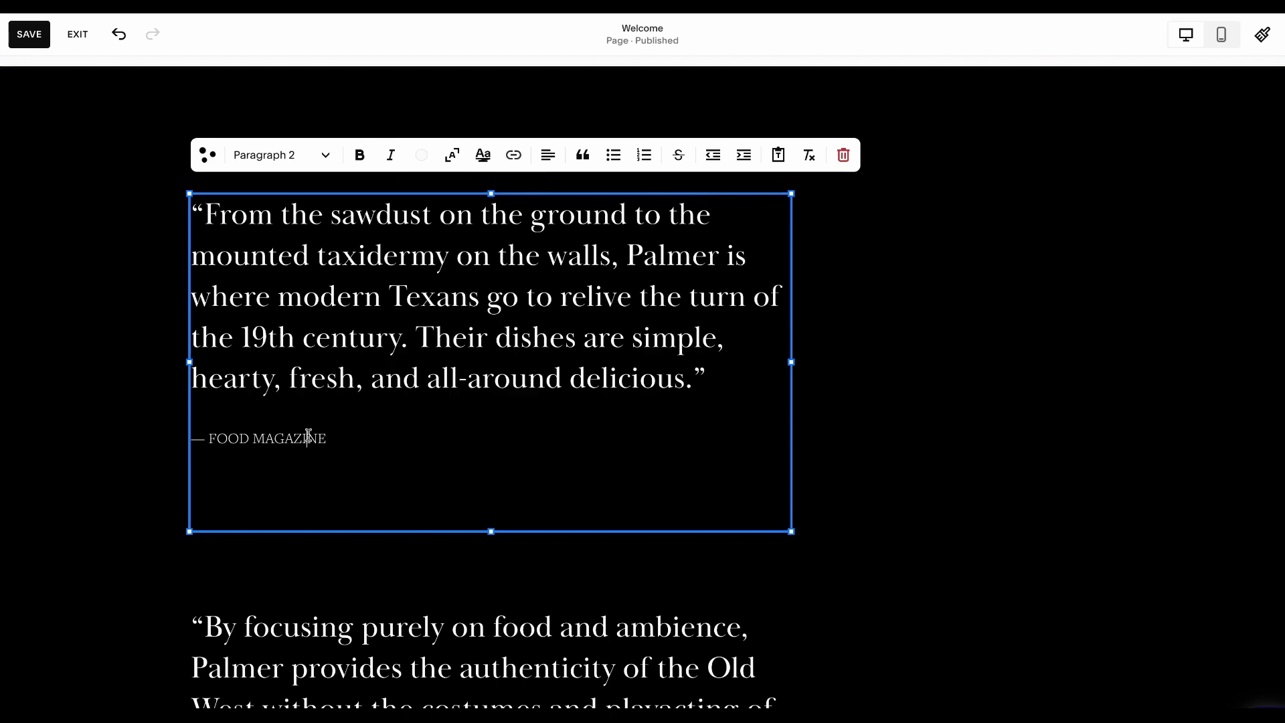
pyautogui.click(149, 490)
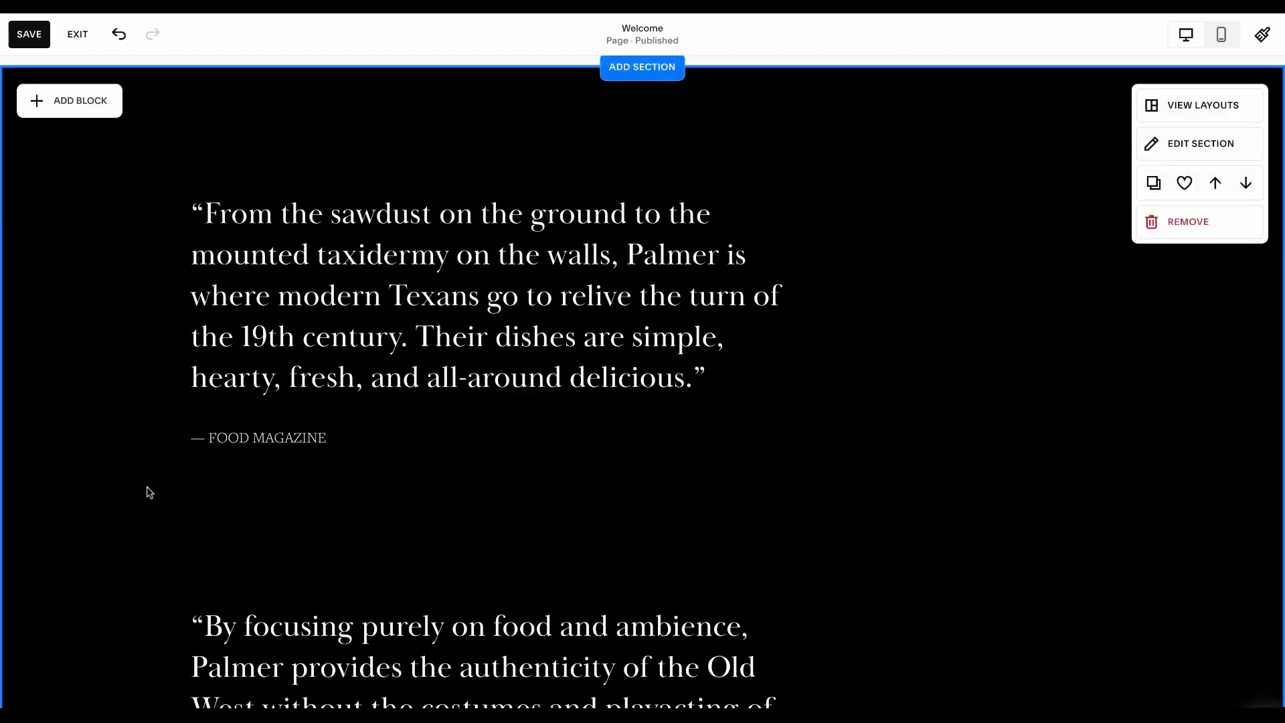
# Step: Inspect the "Read More Reviews" link text below the review quotes
pyautogui.scroll(-7, 149, 491)
pyautogui.scroll(-12, 149, 491)
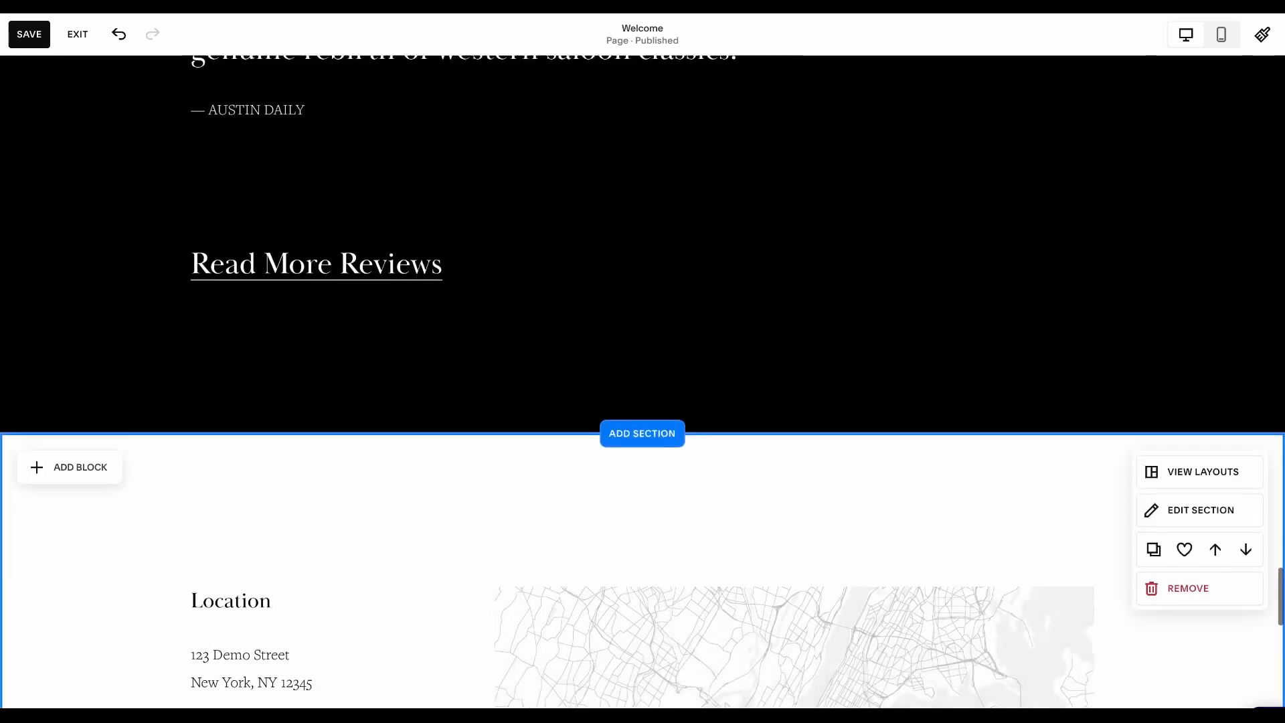
pyautogui.scroll(1, 149, 491)
pyautogui.click(371, 318)
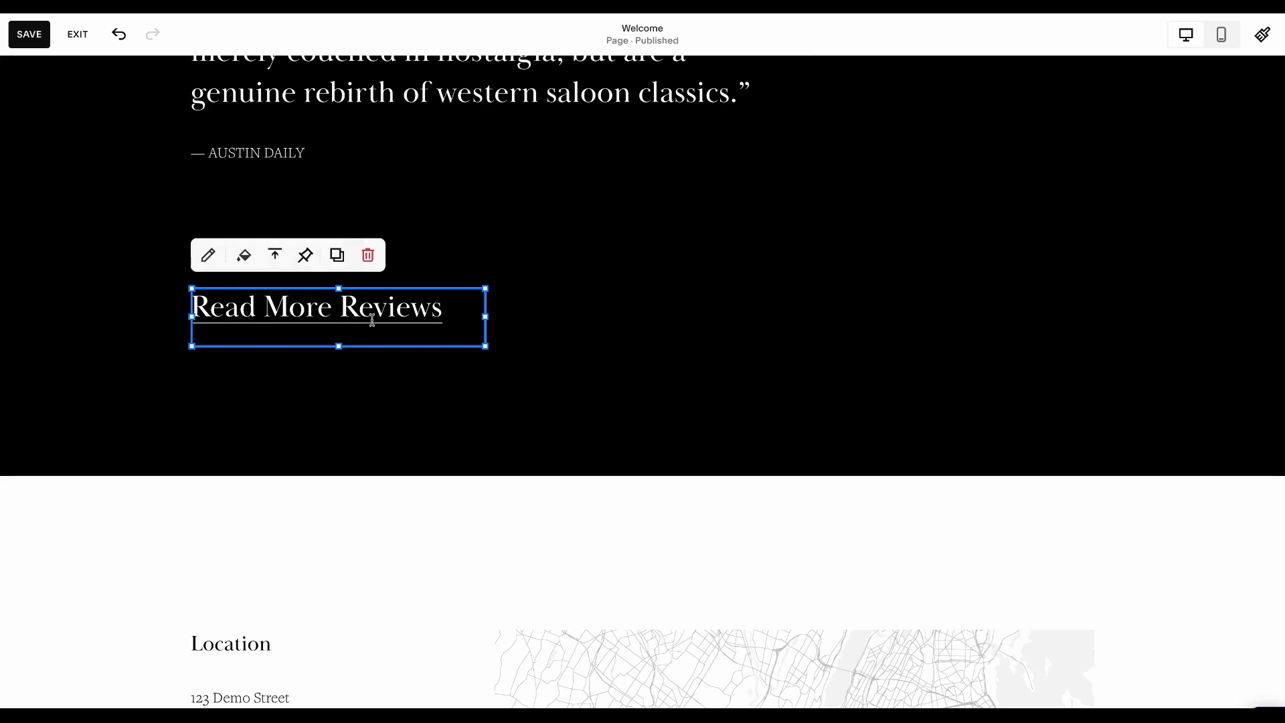
pyautogui.click(372, 318)
pyautogui.click(599, 390)
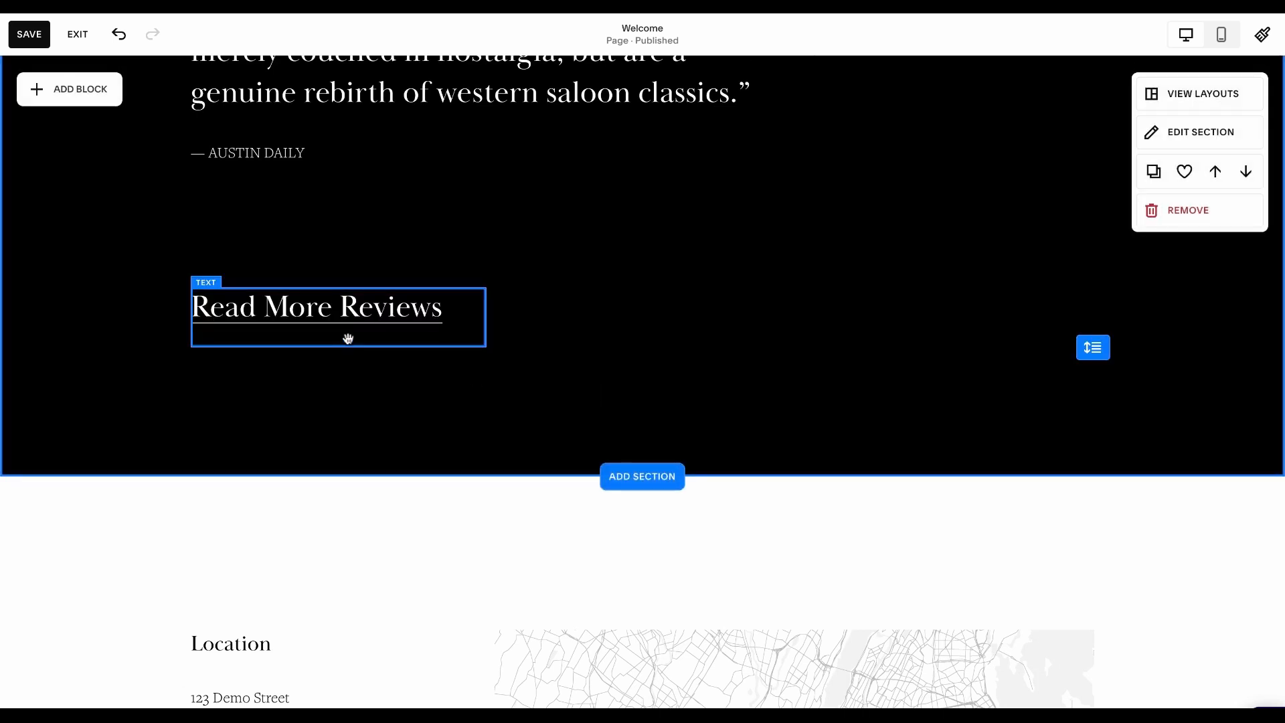
# Step: Change the city and state under the Location heading to Nashville, TN
pyautogui.scroll(-6, 348, 338)
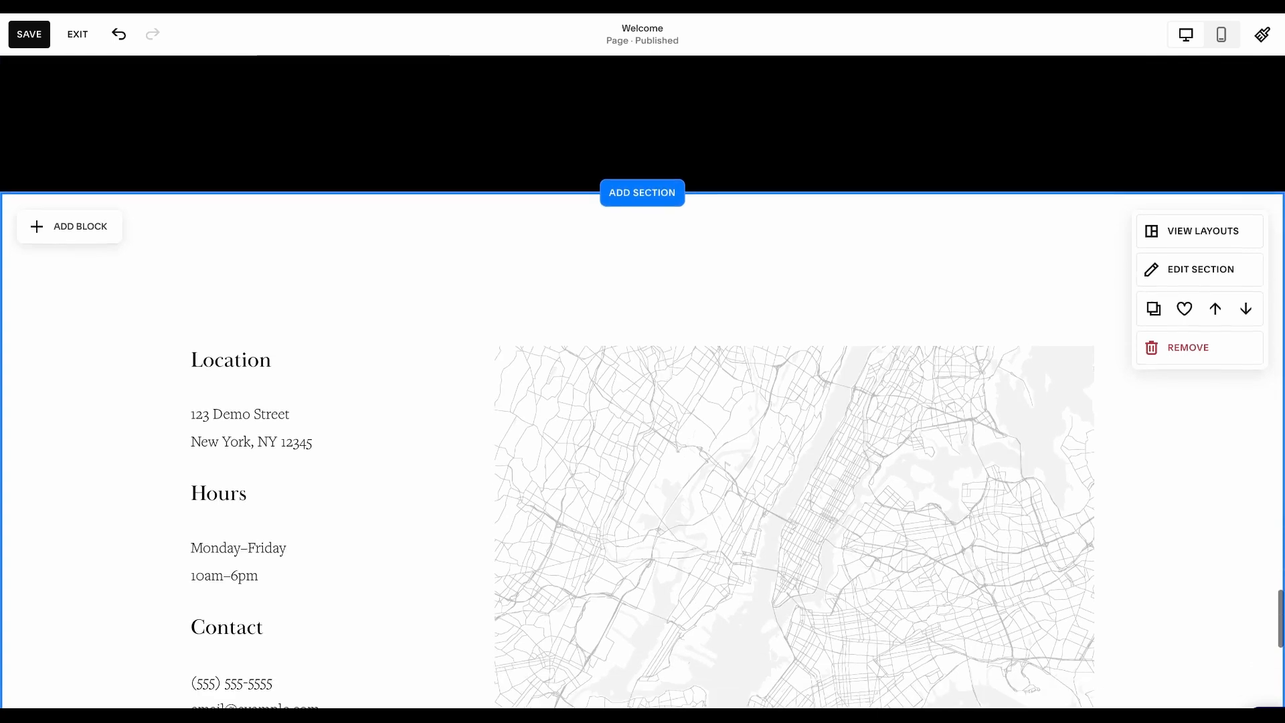
pyautogui.scroll(-1, 348, 338)
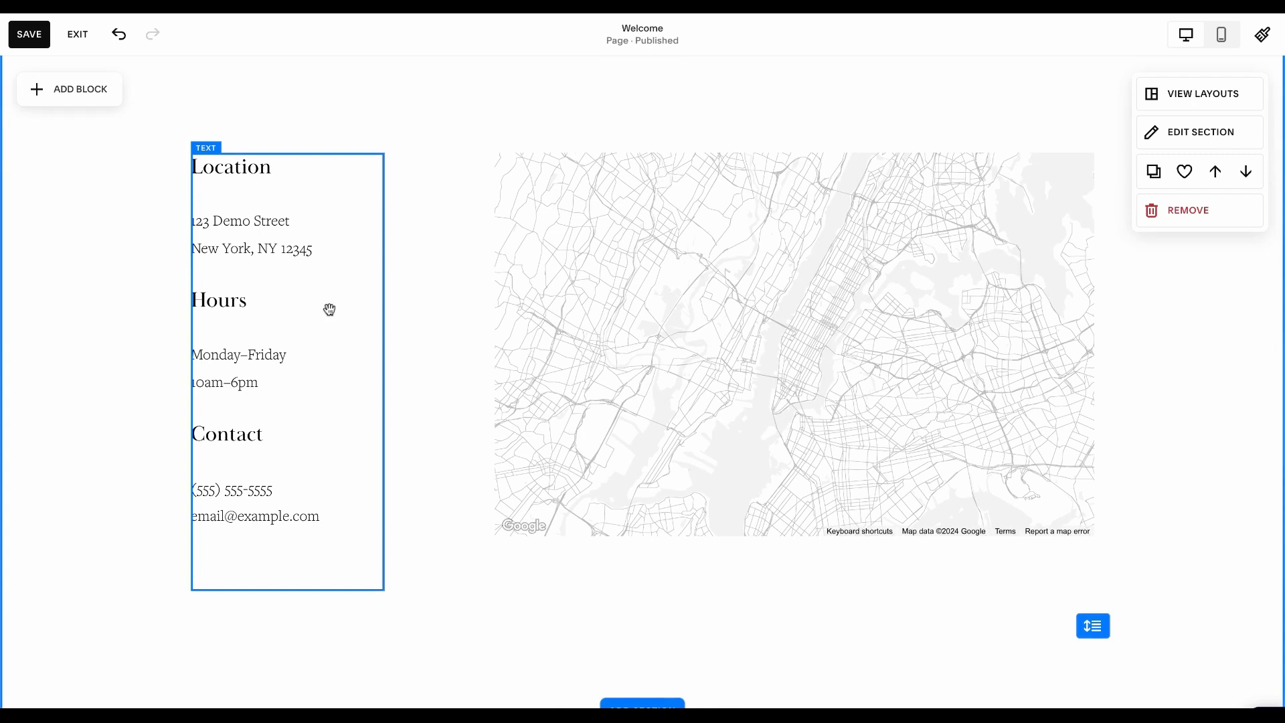
pyautogui.click(263, 209)
pyautogui.click(259, 217)
pyautogui.click(302, 219)
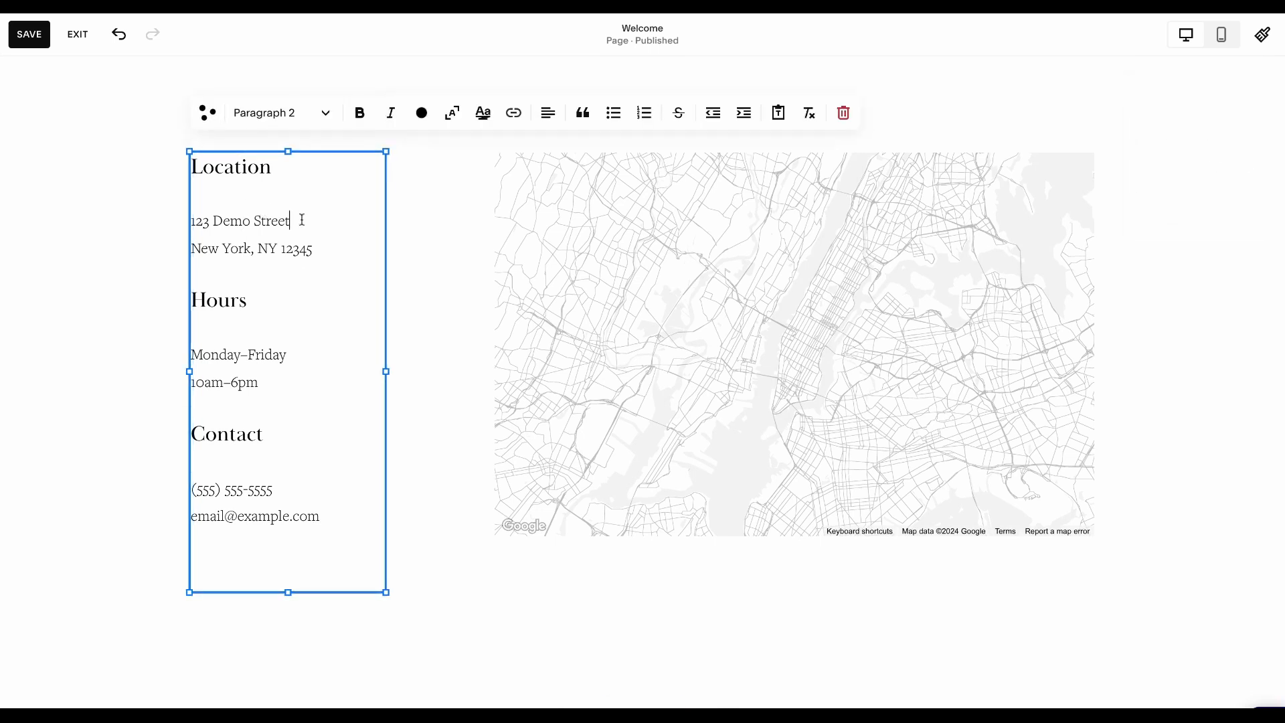
pyautogui.moveTo(192, 249); pyautogui.dragTo(252, 248)
pyautogui.write('Nashvill')
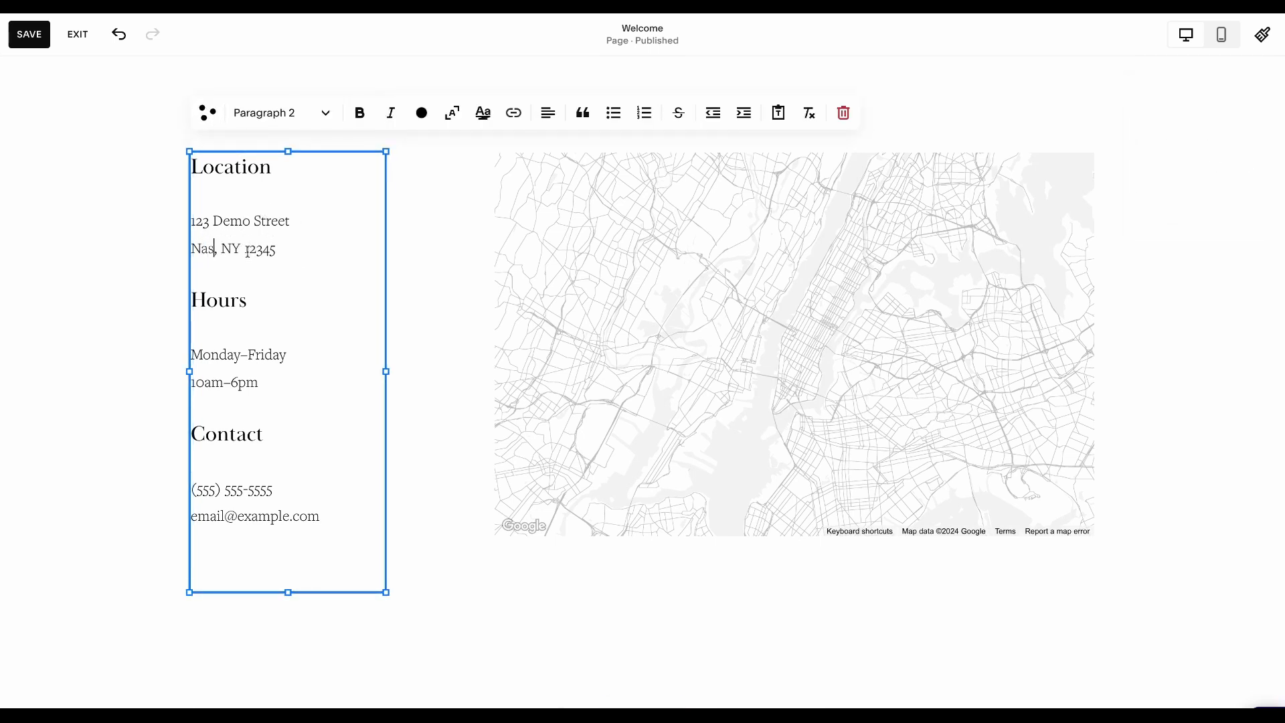
pyautogui.write('e')
pyautogui.press('Right')
pyautogui.press('Right')
pyautogui.hotkey('shift', 'Right')
pyautogui.hotkey('shift', 'Right')
pyautogui.write('TN')
pyautogui.click(427, 376)
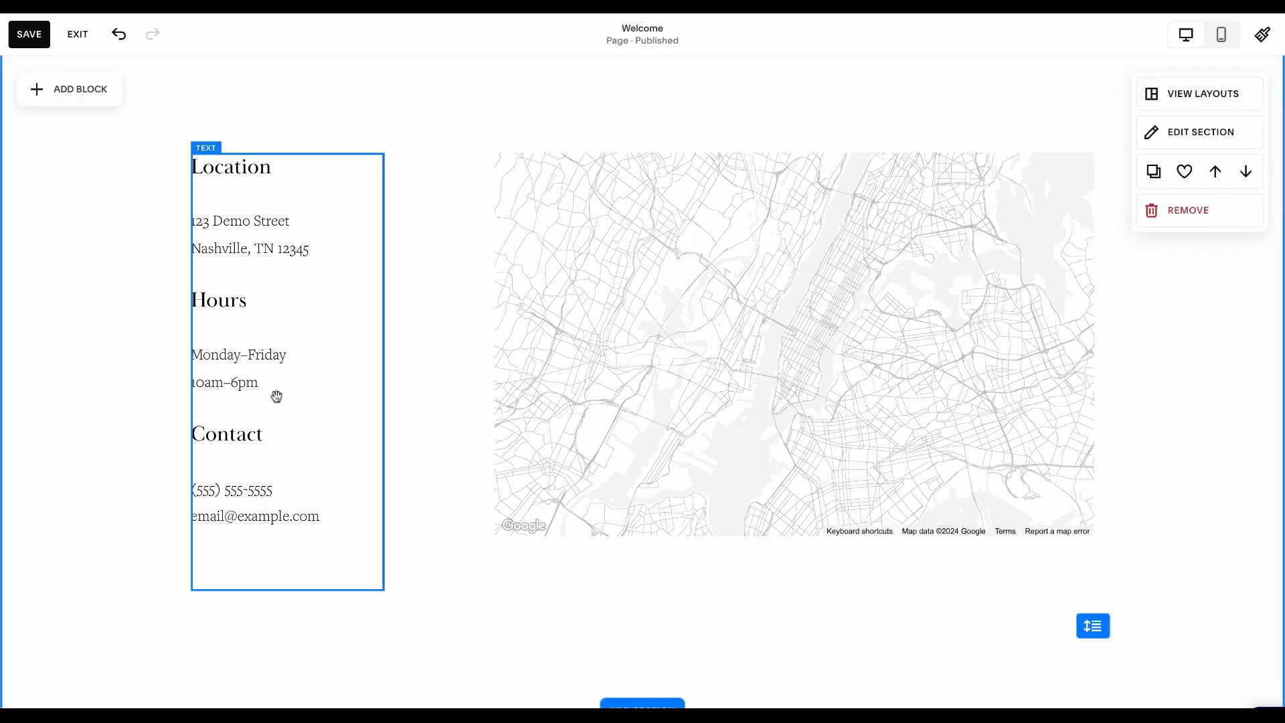
# Step: Review the map block's business address fields and its available map style options
pyautogui.click(638, 270)
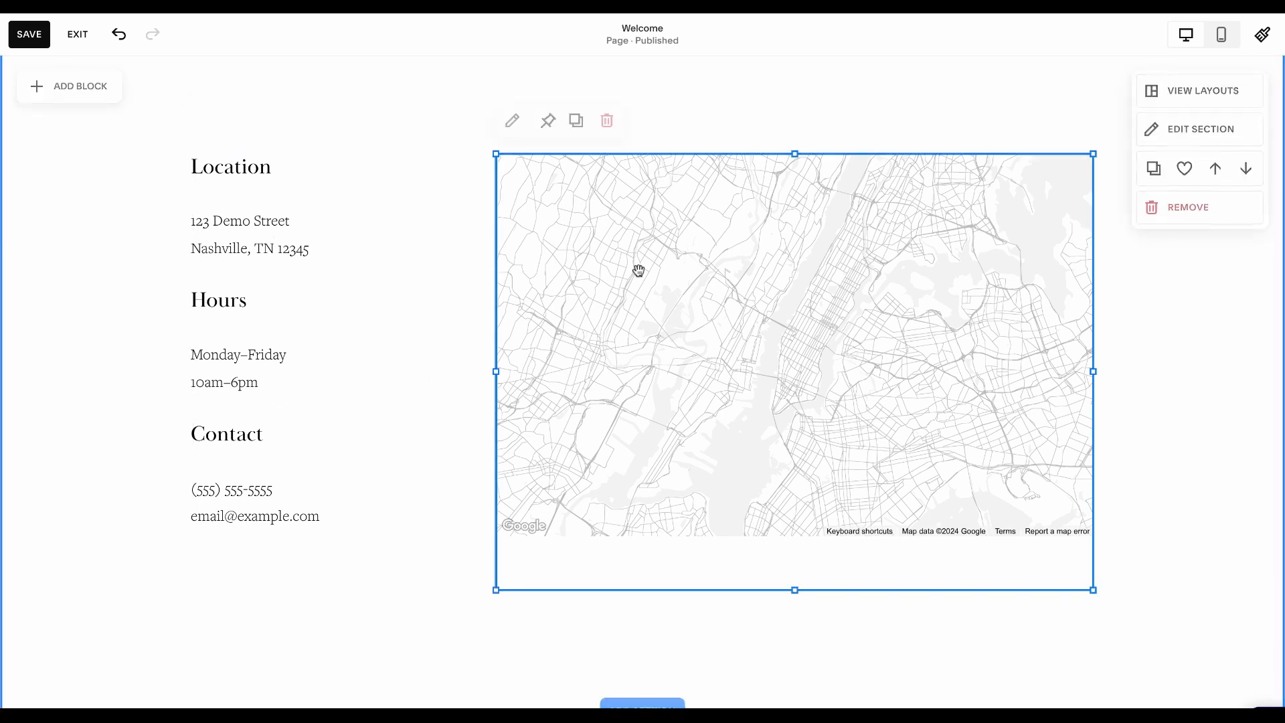
pyautogui.click(511, 122)
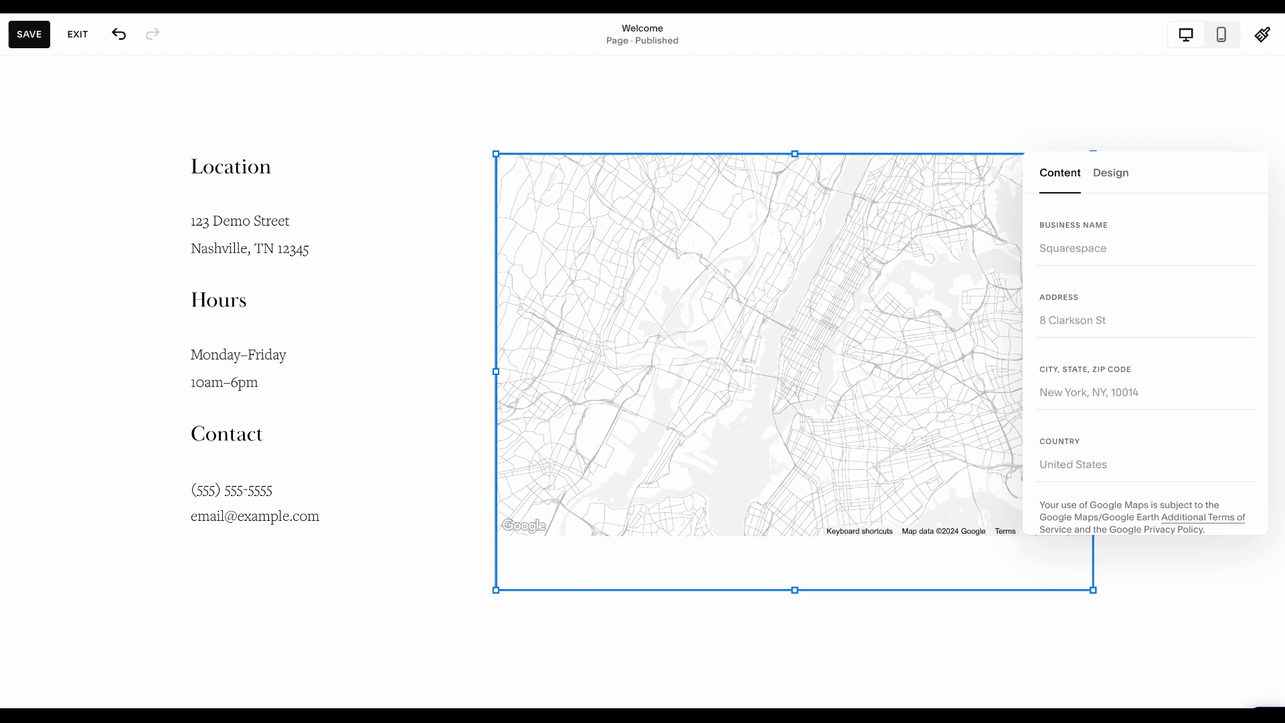
pyautogui.click(1112, 174)
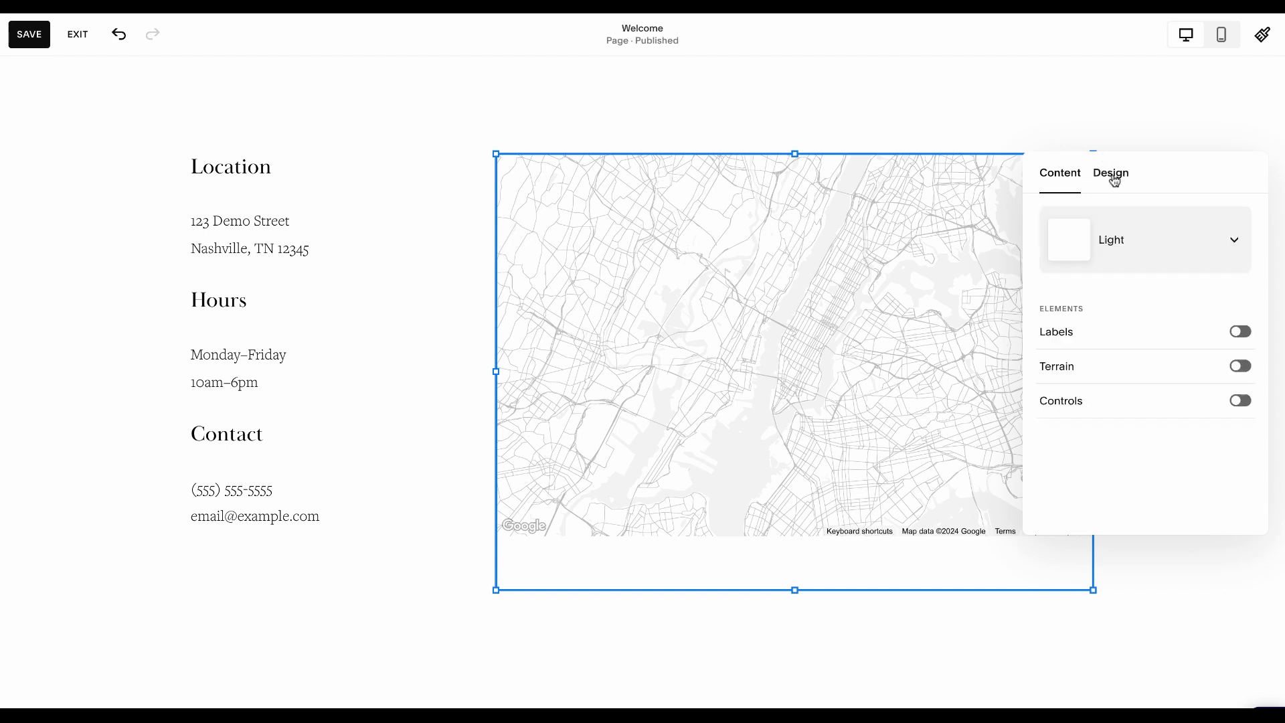
pyautogui.click(1111, 225)
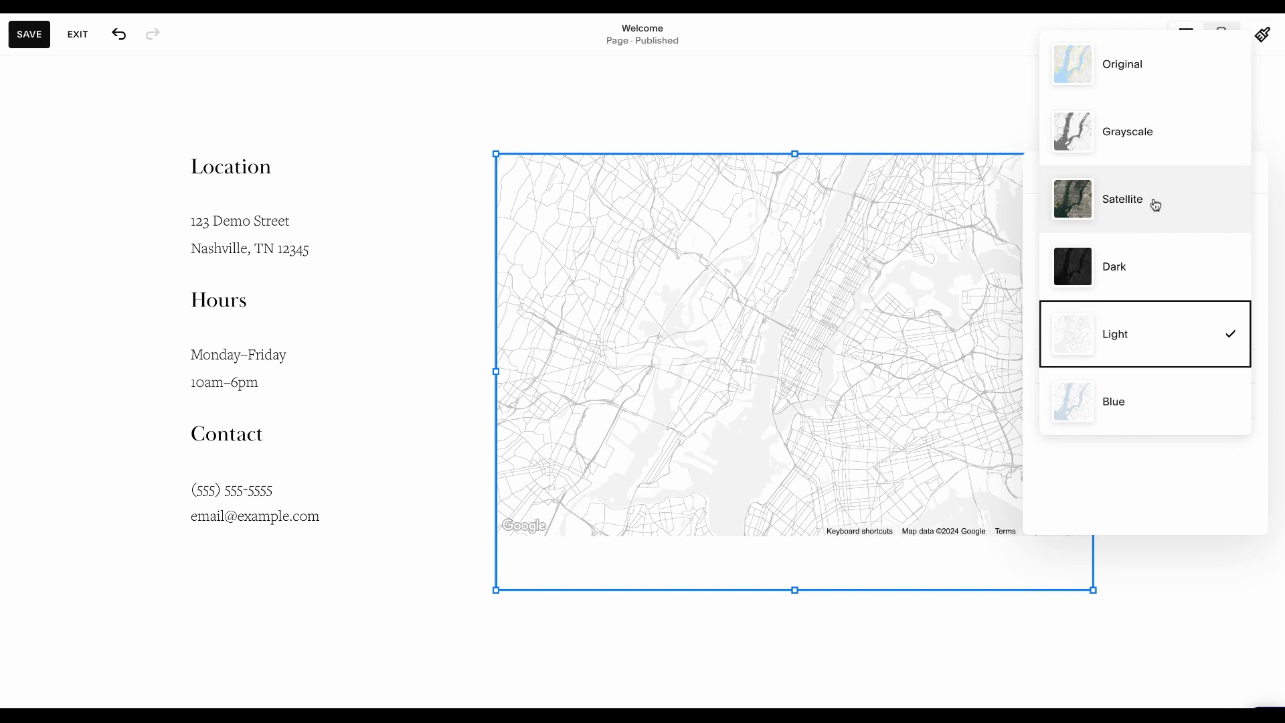
pyautogui.click(1154, 483)
pyautogui.click(1144, 614)
# Step: In the site footer, extend the Palmer heading to read "Palmer Example"
pyautogui.scroll(-5, 1145, 614)
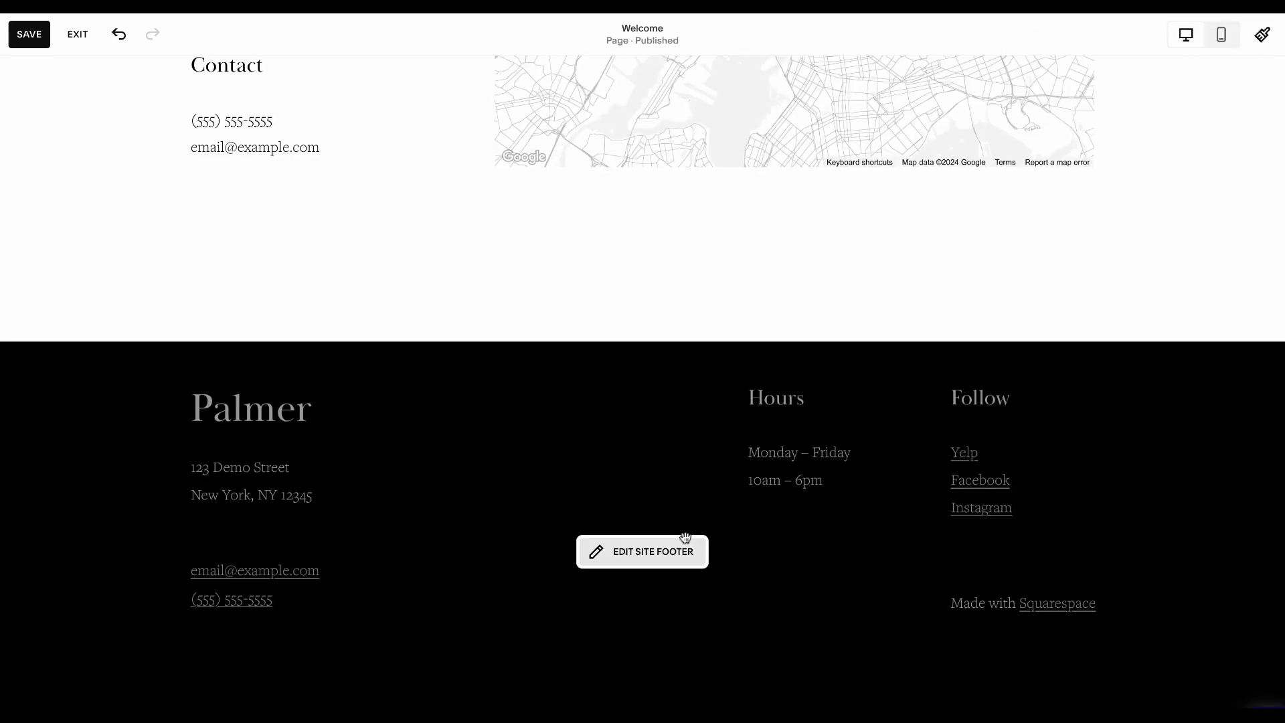
pyautogui.click(643, 556)
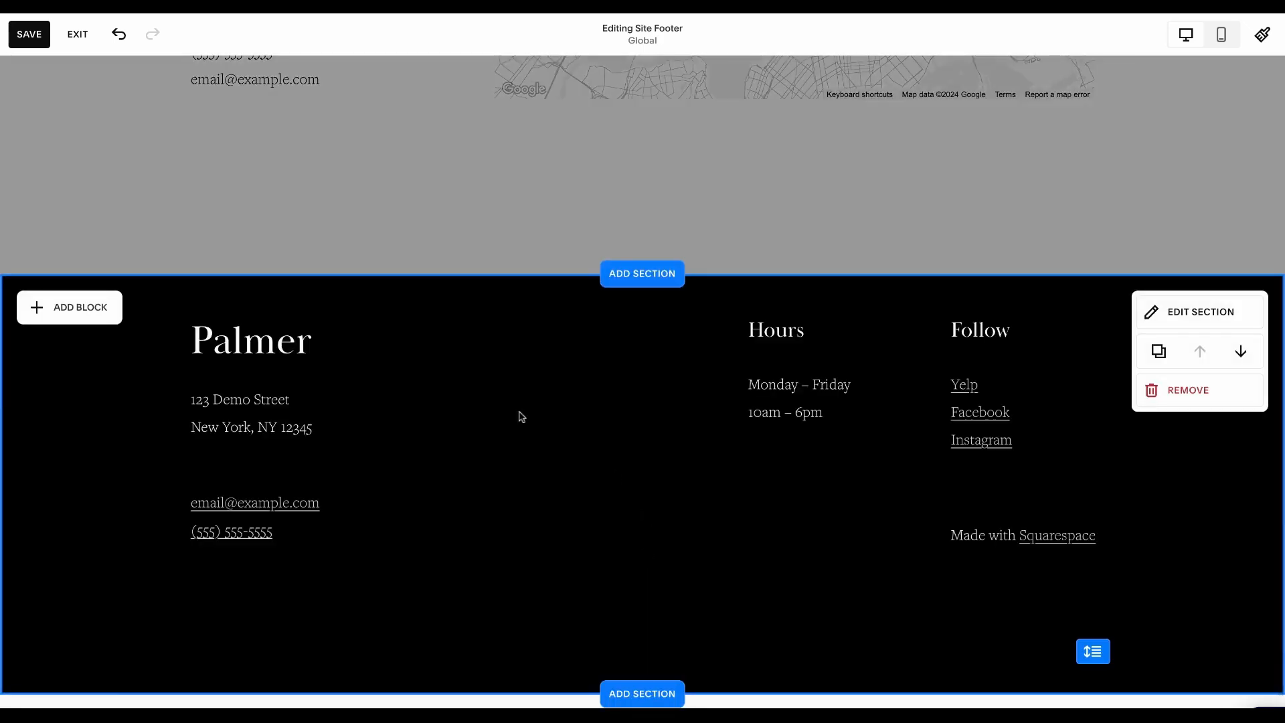
pyautogui.click(333, 347)
pyautogui.click(333, 347)
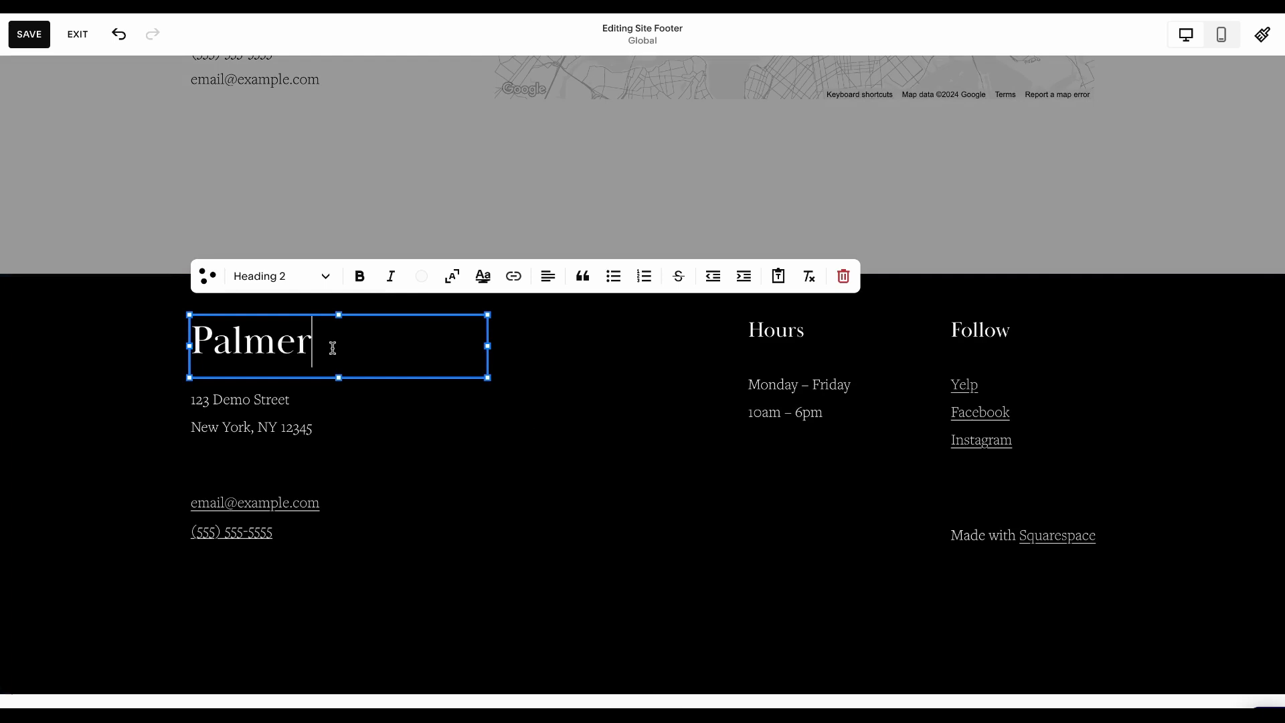
pyautogui.write('Exampl')
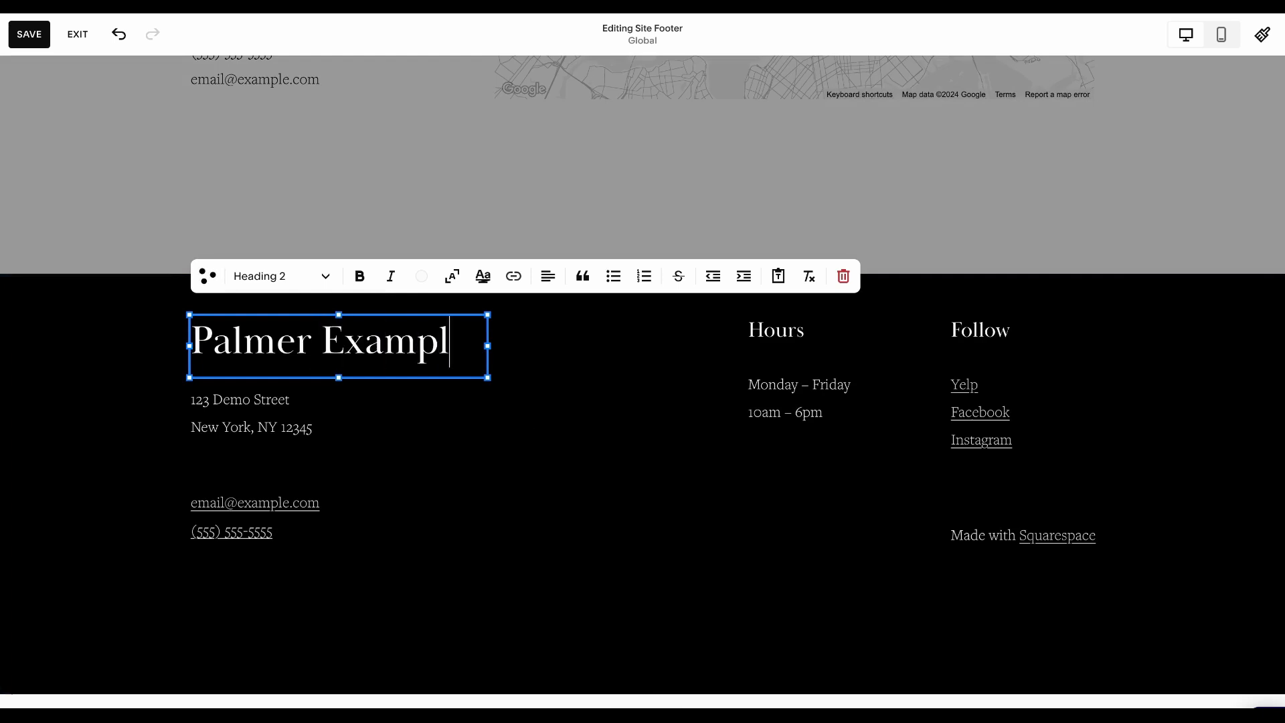
pyautogui.write('e')
# Step: Examine the footer's address, email and phone, Hours, and Follow text blocks
pyautogui.click(263, 402)
pyautogui.click(276, 429)
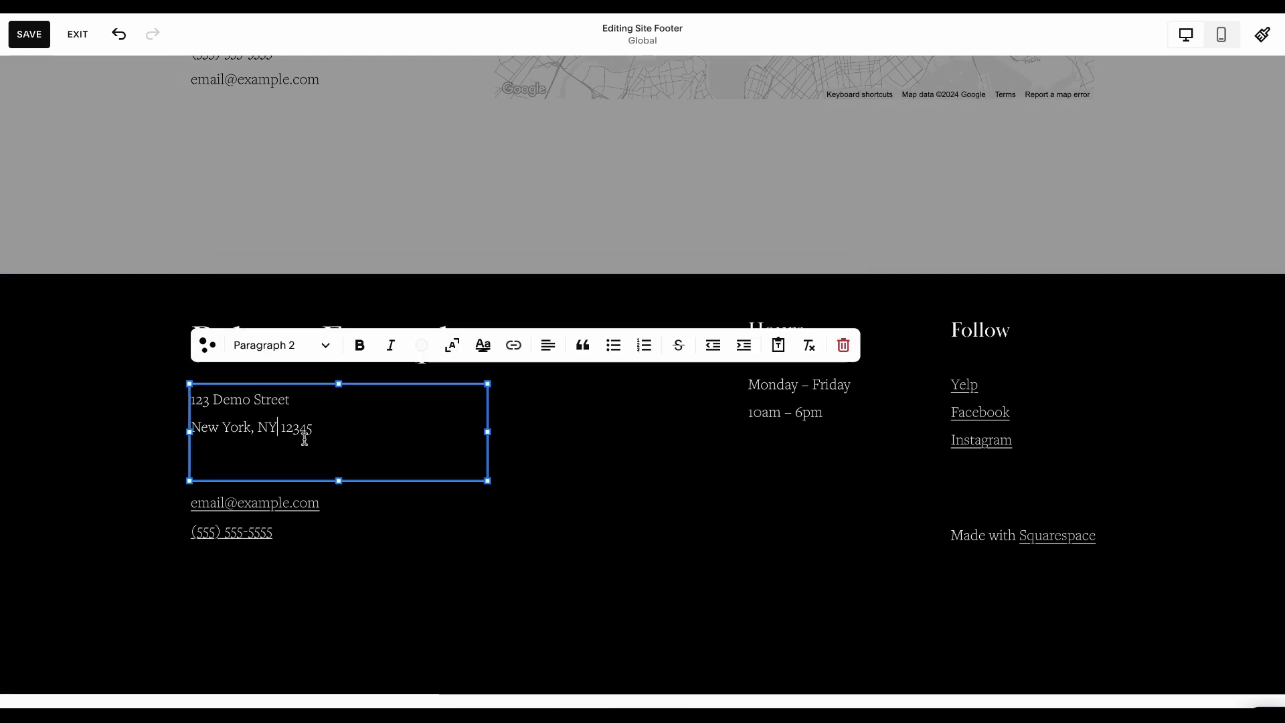
pyautogui.click(295, 556)
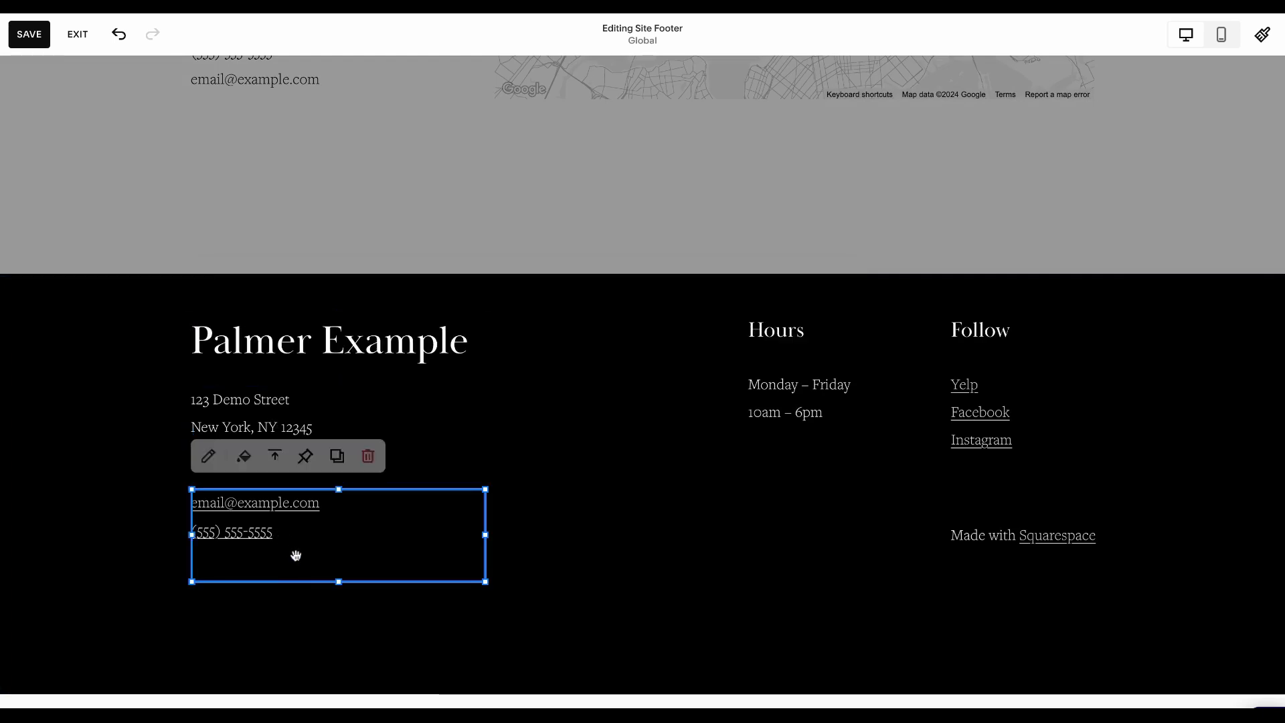
pyautogui.click(792, 421)
pyautogui.click(1041, 356)
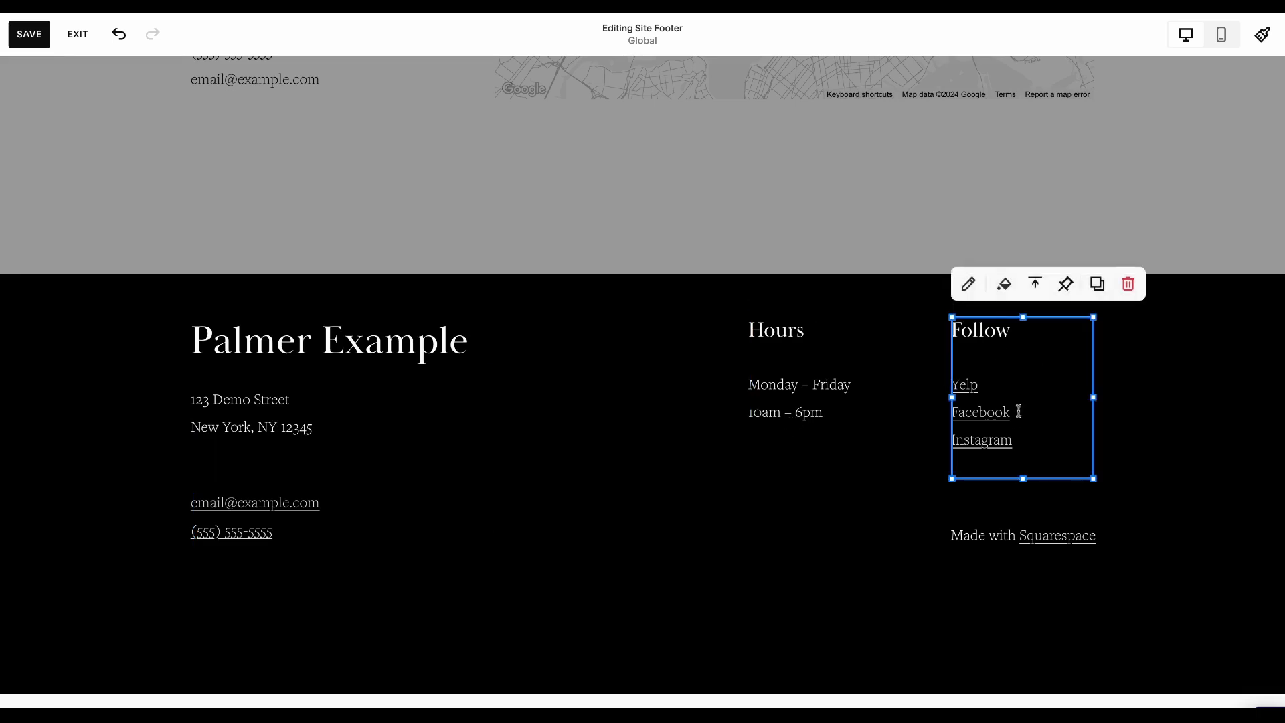
# Step: Add the lines "Test Link" and "Single Space" below Instagram in the footer's Follow list
pyautogui.click(1021, 441)
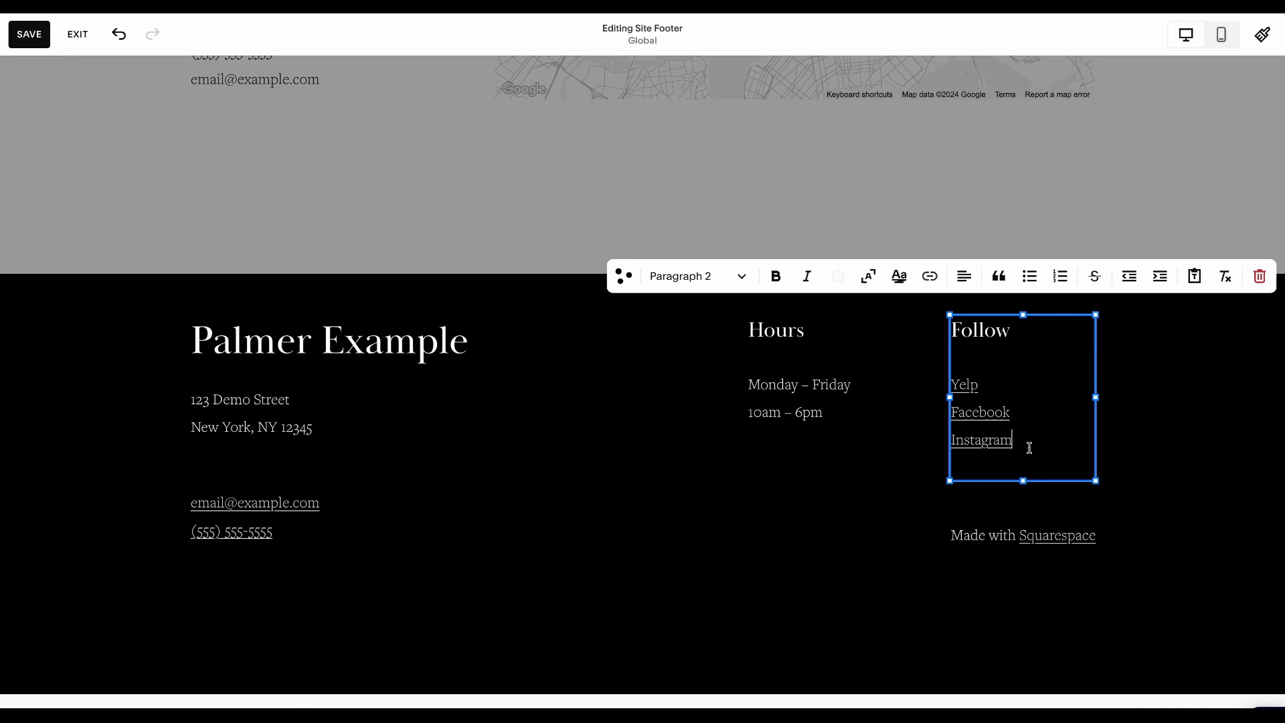
pyautogui.press('Return')
pyautogui.write('Test L')
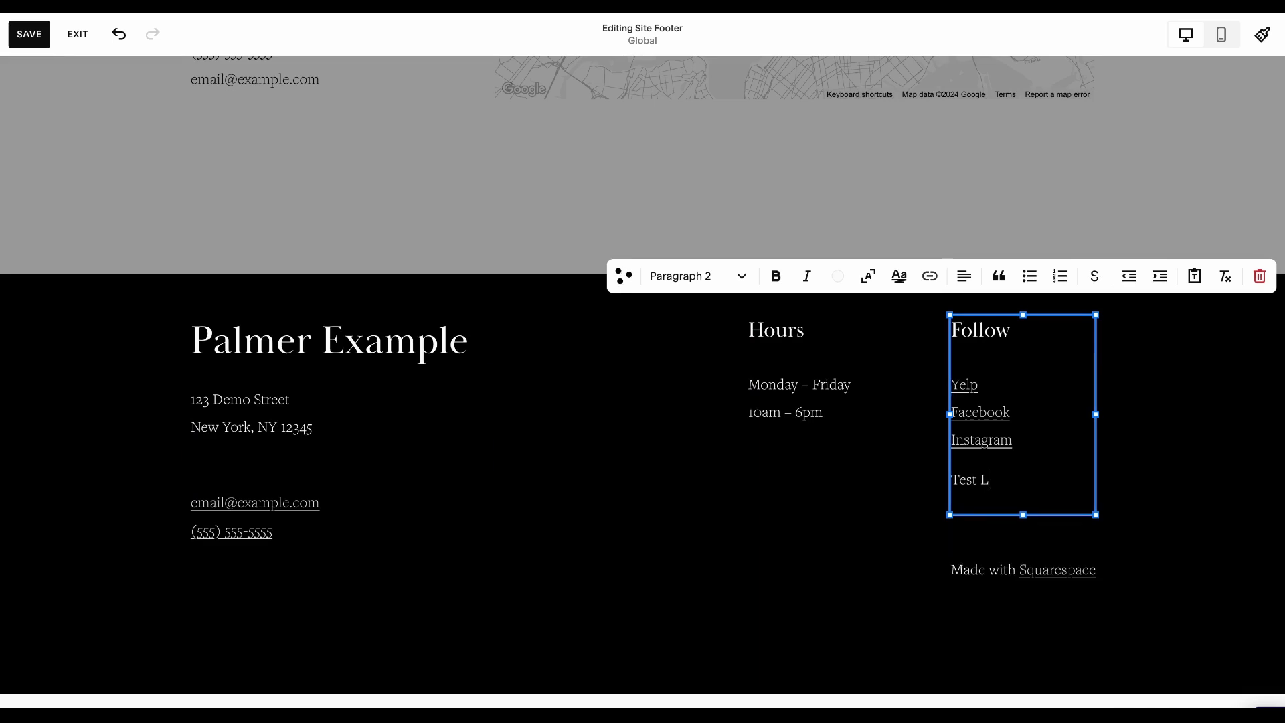
pyautogui.write('ink')
pyautogui.press('Return')
pyautogui.write('Single Space')
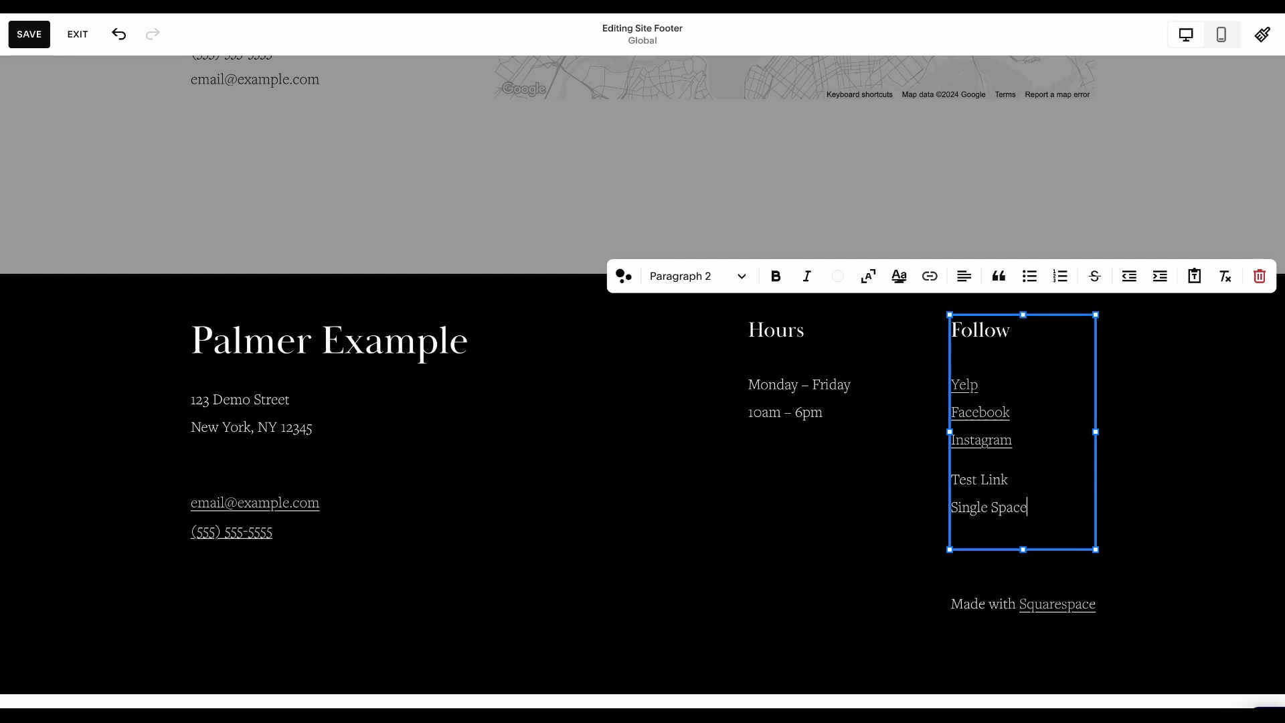
pyautogui.keyDown('shift'); pyautogui.click(959, 509); pyautogui.keyUp('shift')
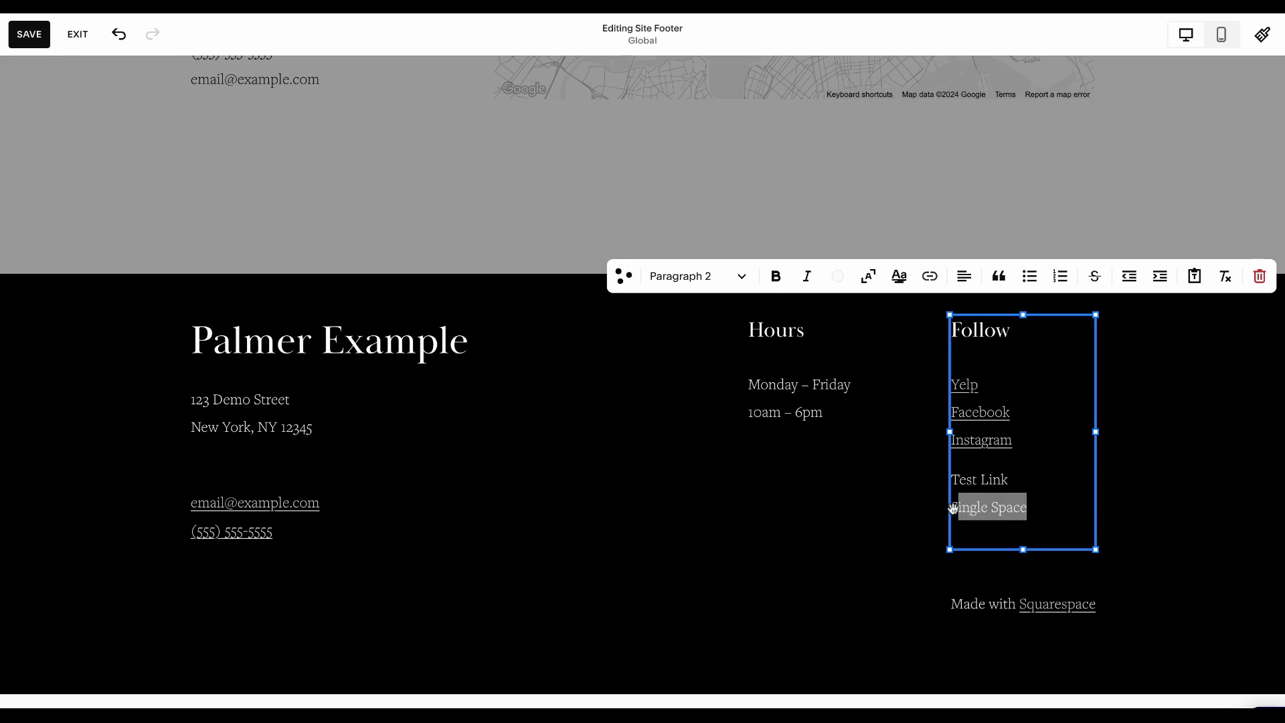
pyautogui.keyDown('shift'); pyautogui.click(951, 508); pyautogui.keyUp('shift')
pyautogui.click(933, 281)
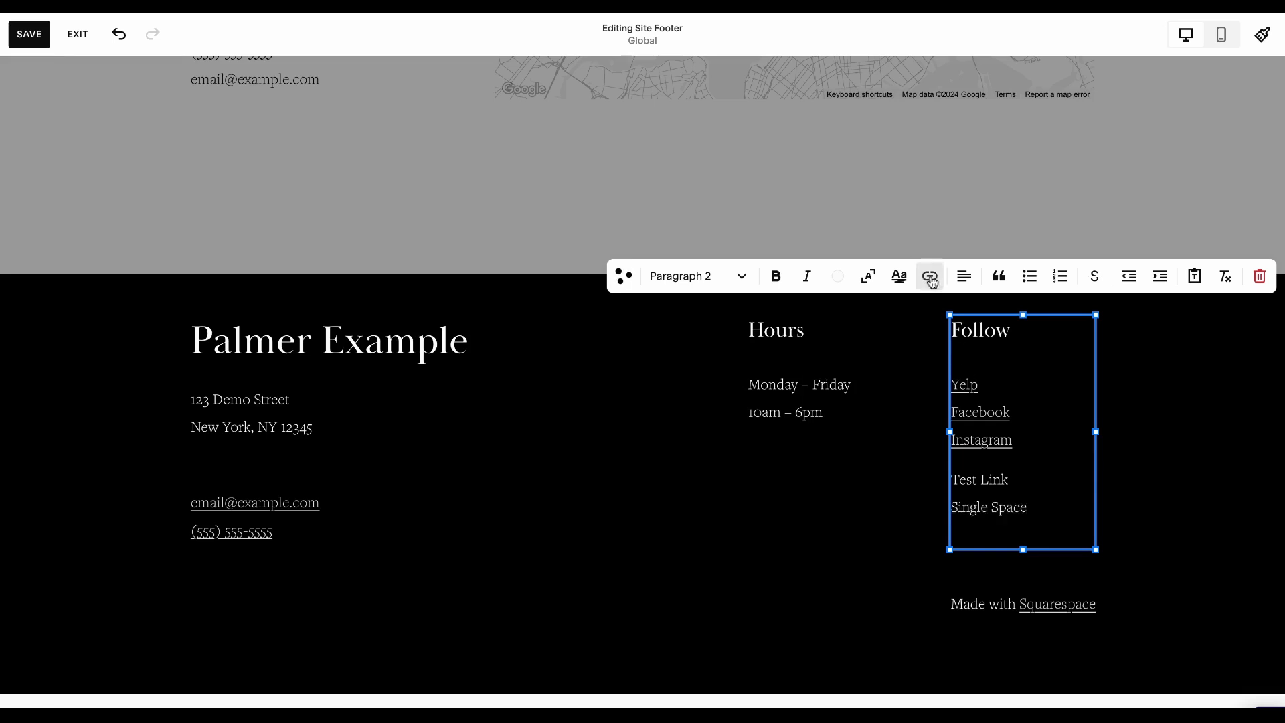
pyautogui.click(917, 349)
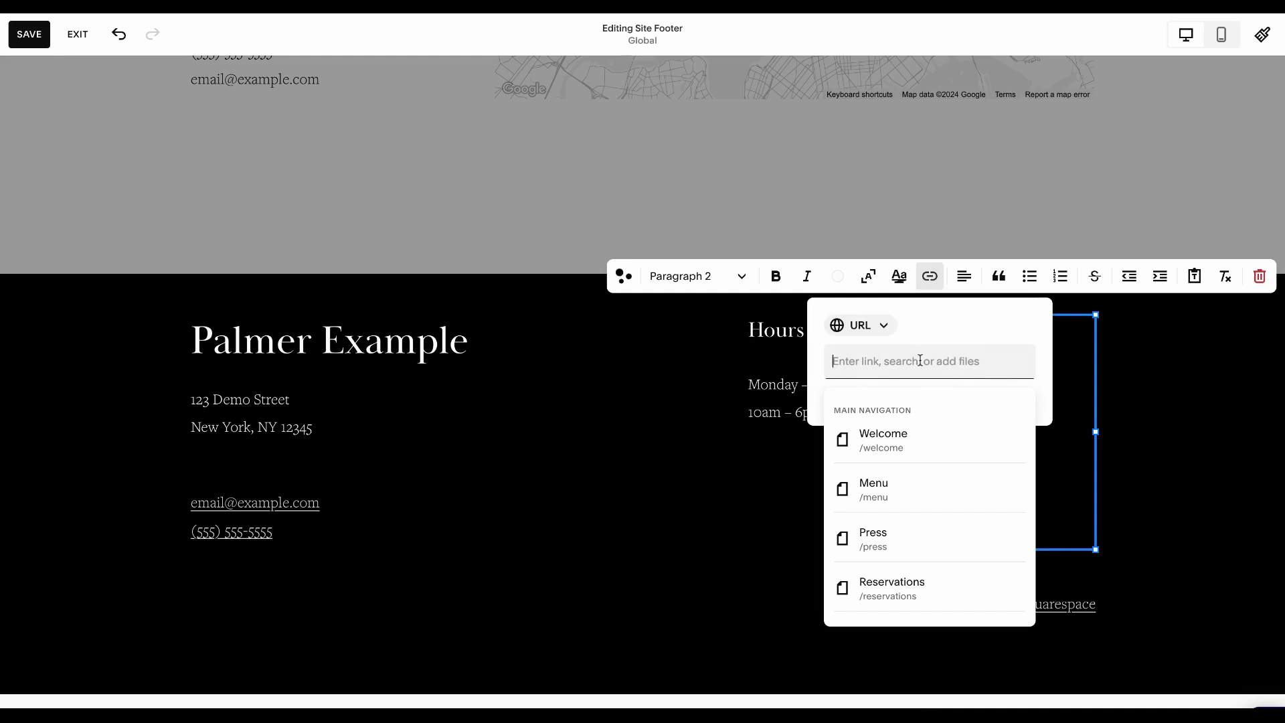
pyautogui.write('www.facebook.com')
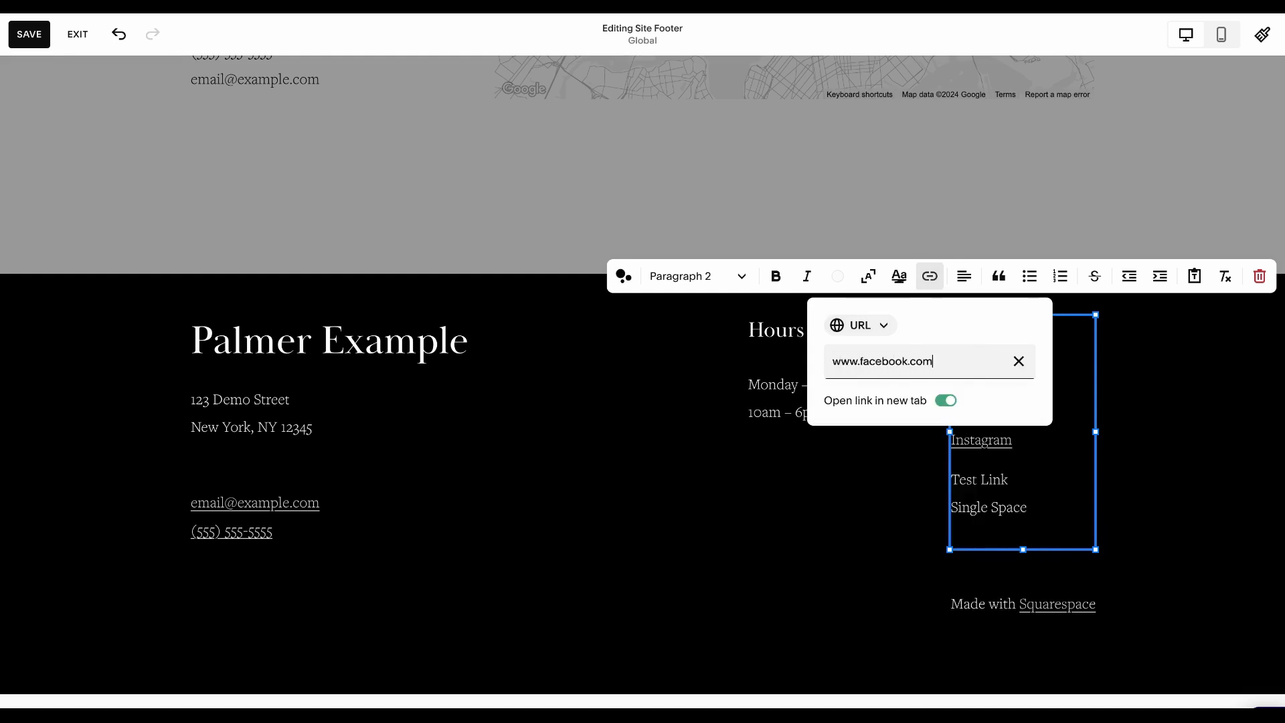
pyautogui.click(886, 516)
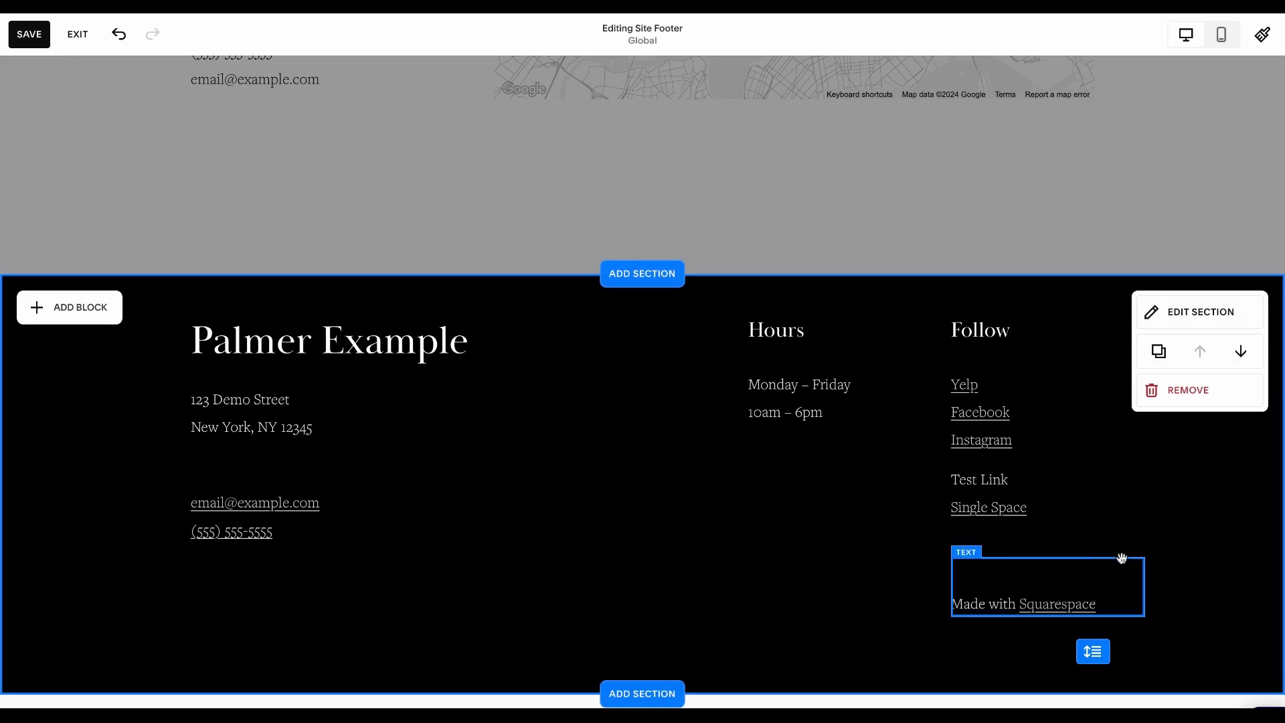
# Step: Delete the footer's "Made with Squarespace" text block, then save the footer and exit editing
pyautogui.click(1123, 589)
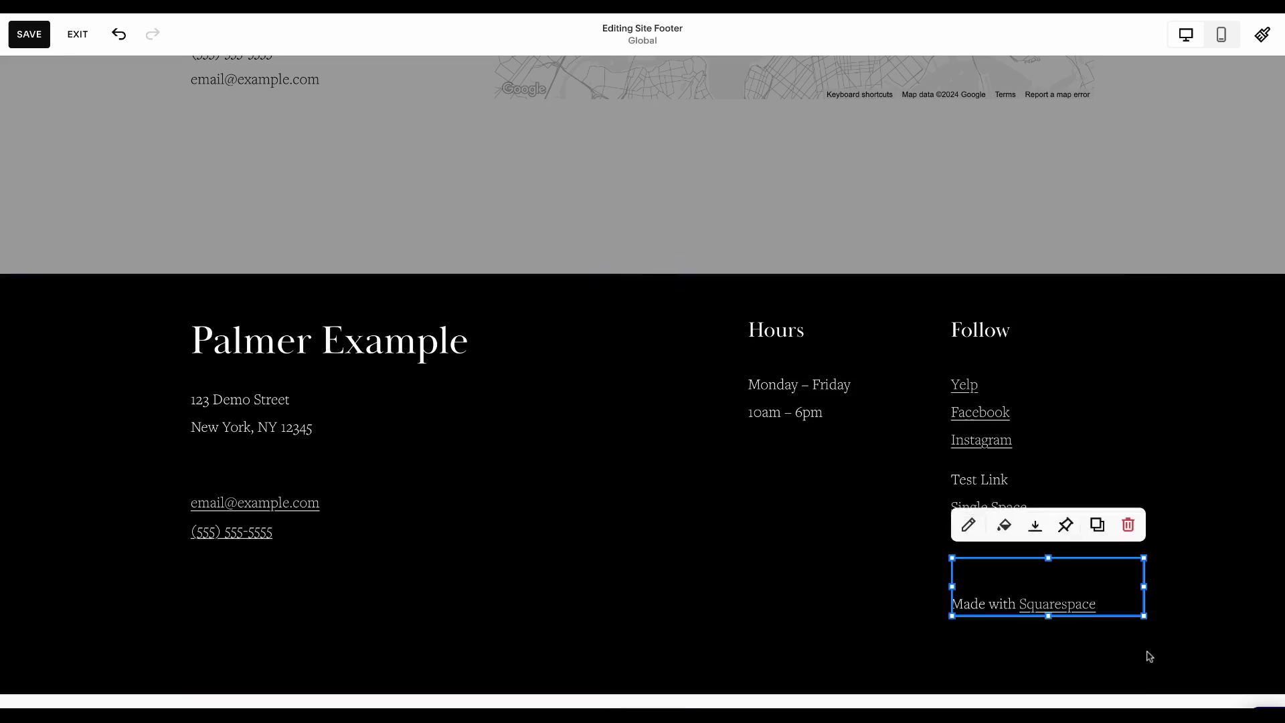
pyautogui.click(1128, 525)
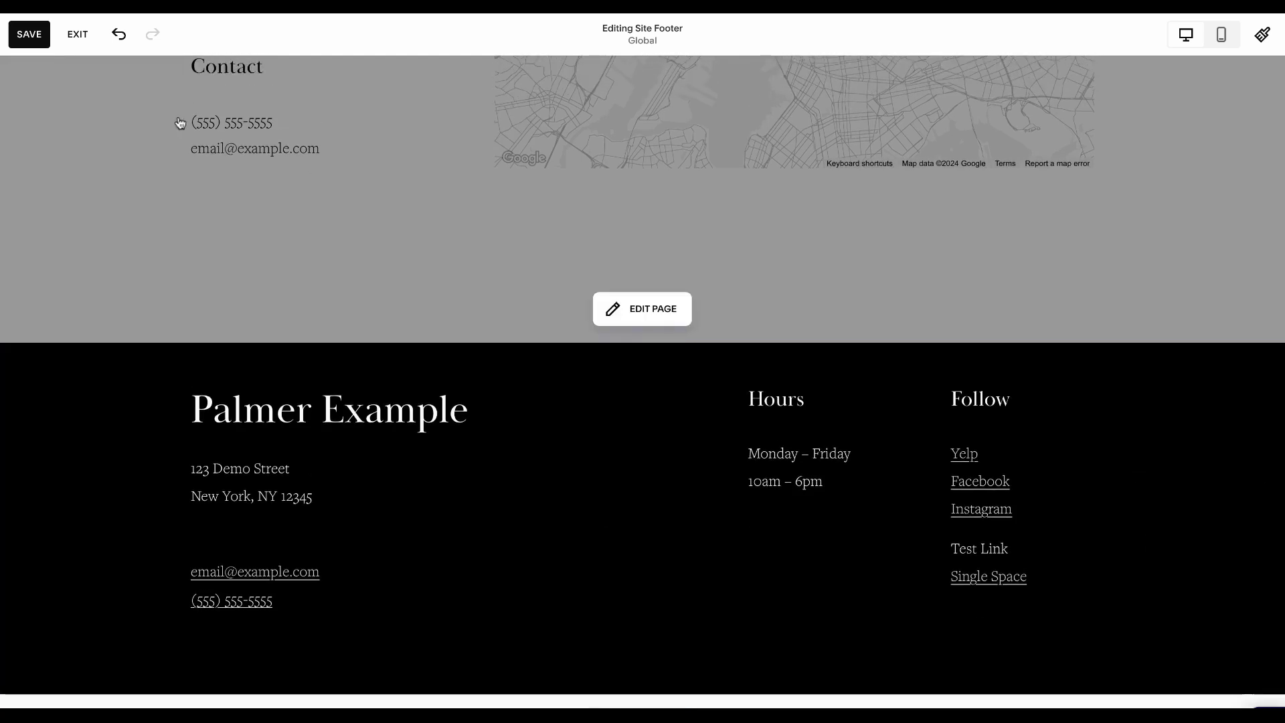
pyautogui.click(25, 41)
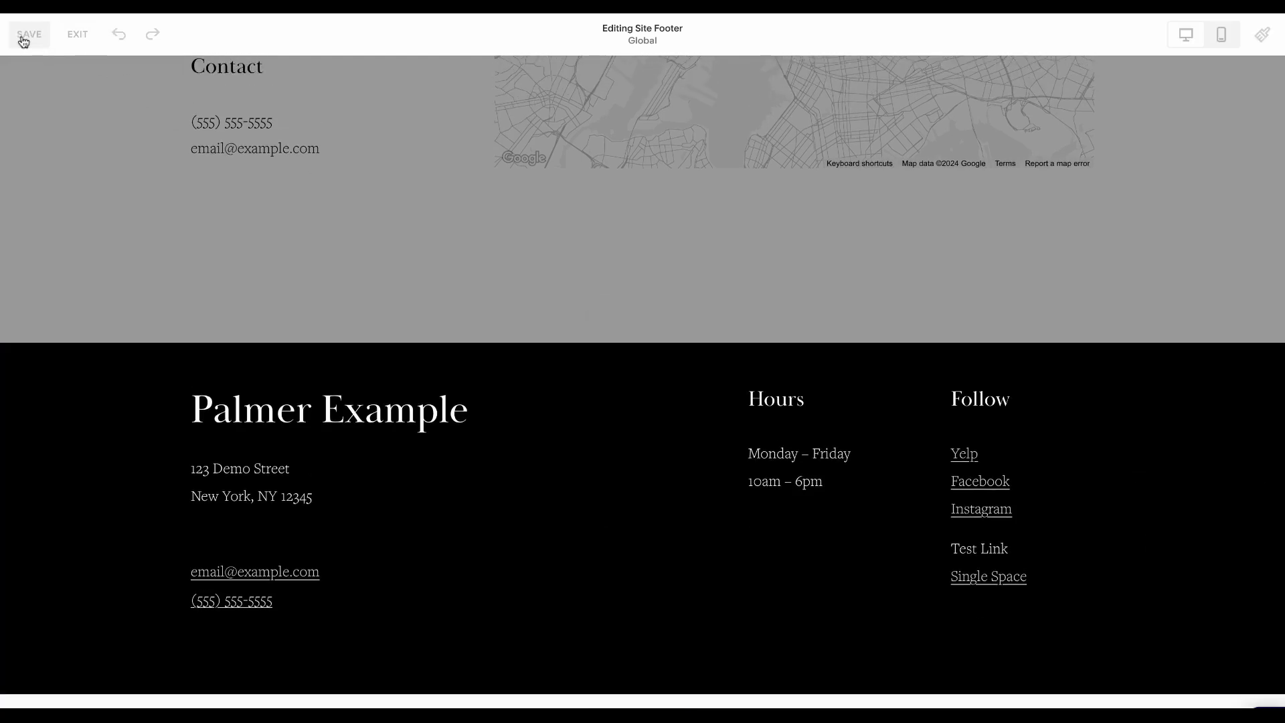
pyautogui.click(80, 45)
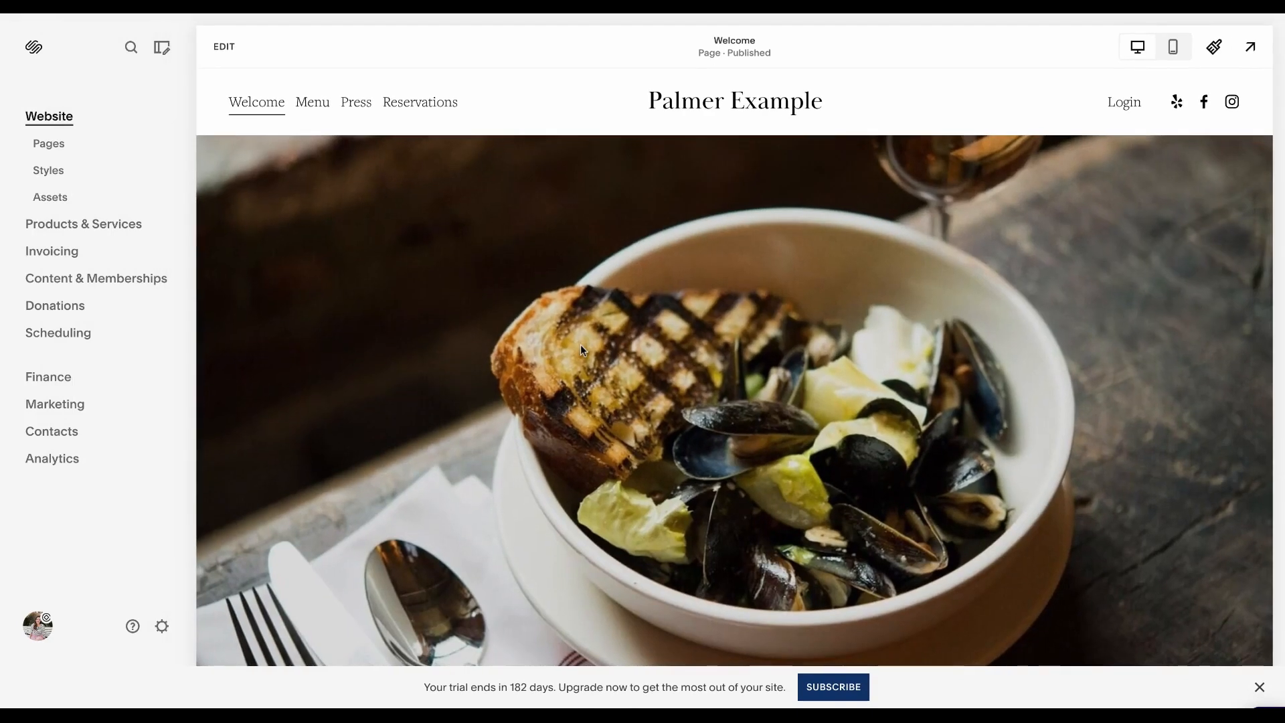
# Step: Look over the Welcome page and open the Menu page for editing
pyautogui.scroll(-10, 865, 479)
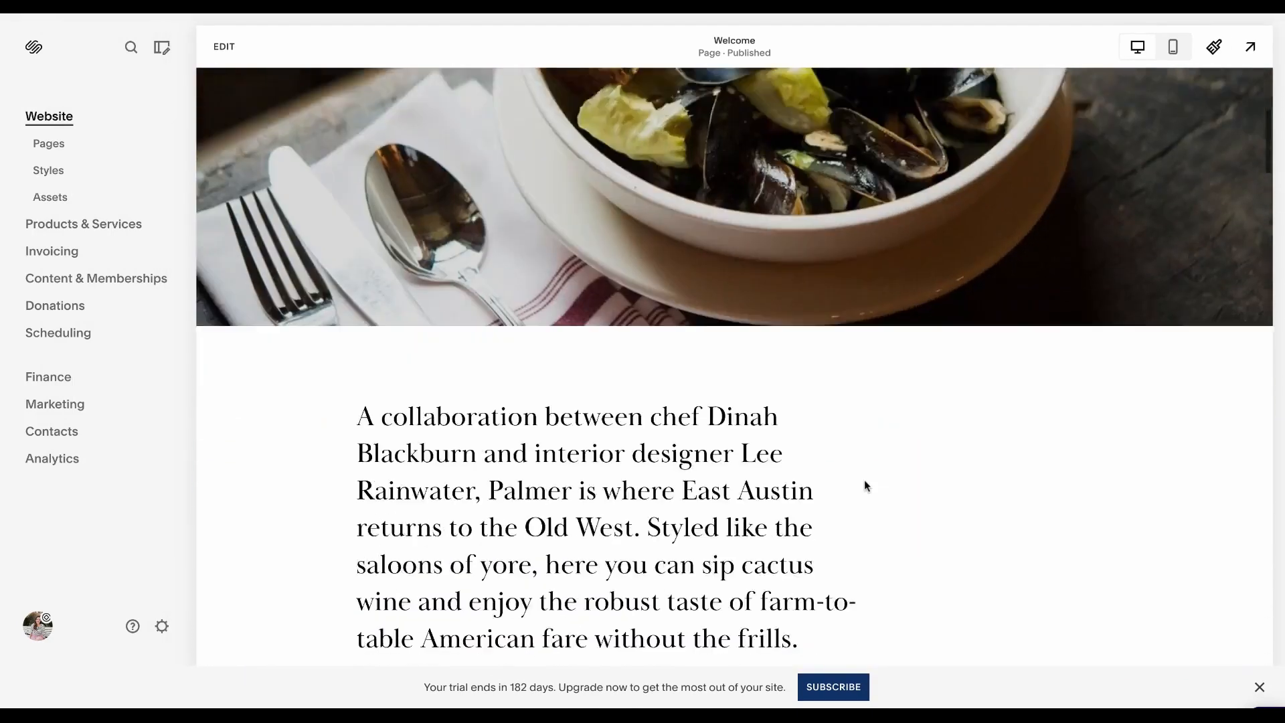
pyautogui.scroll(-15, 866, 484)
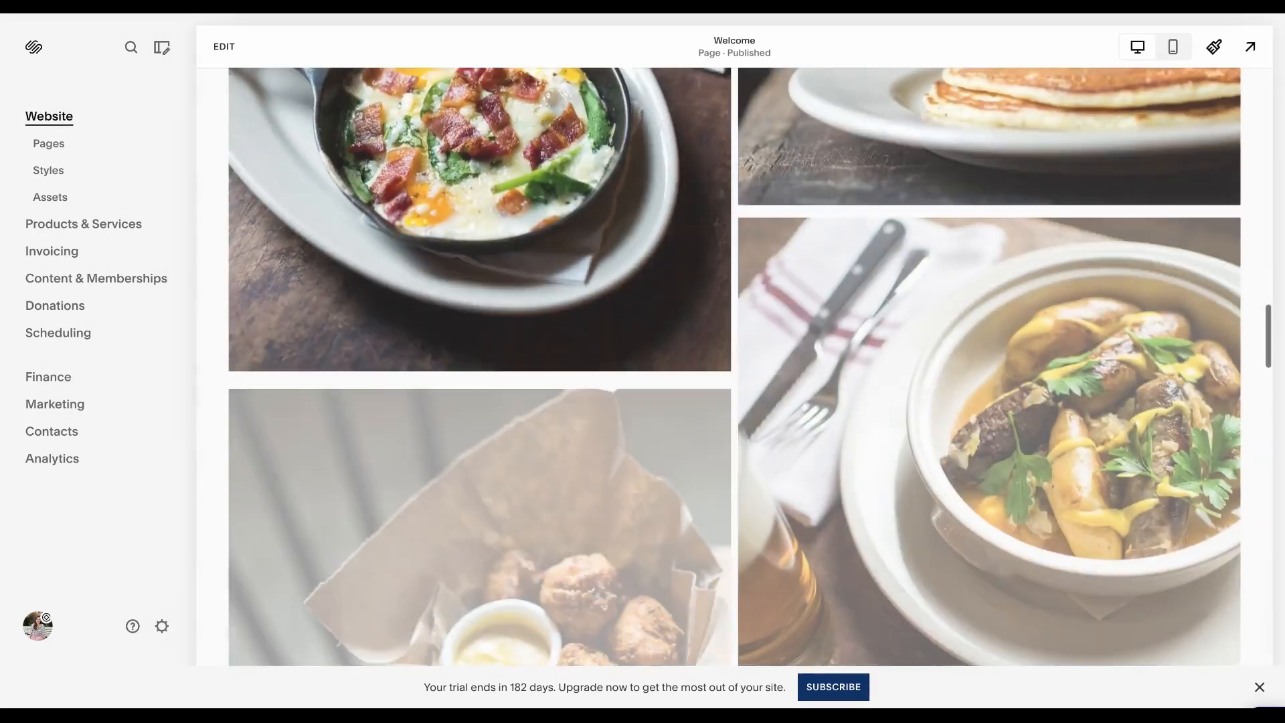
pyautogui.scroll(-20, 867, 485)
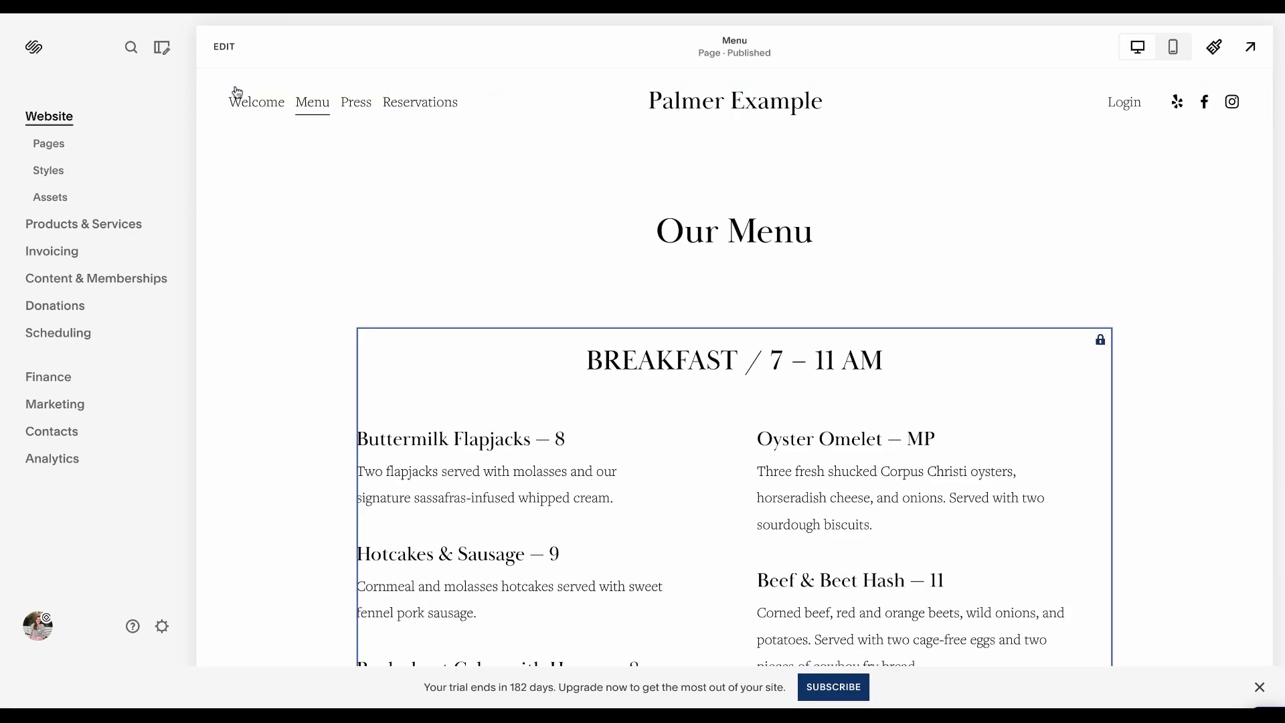
pyautogui.click(223, 53)
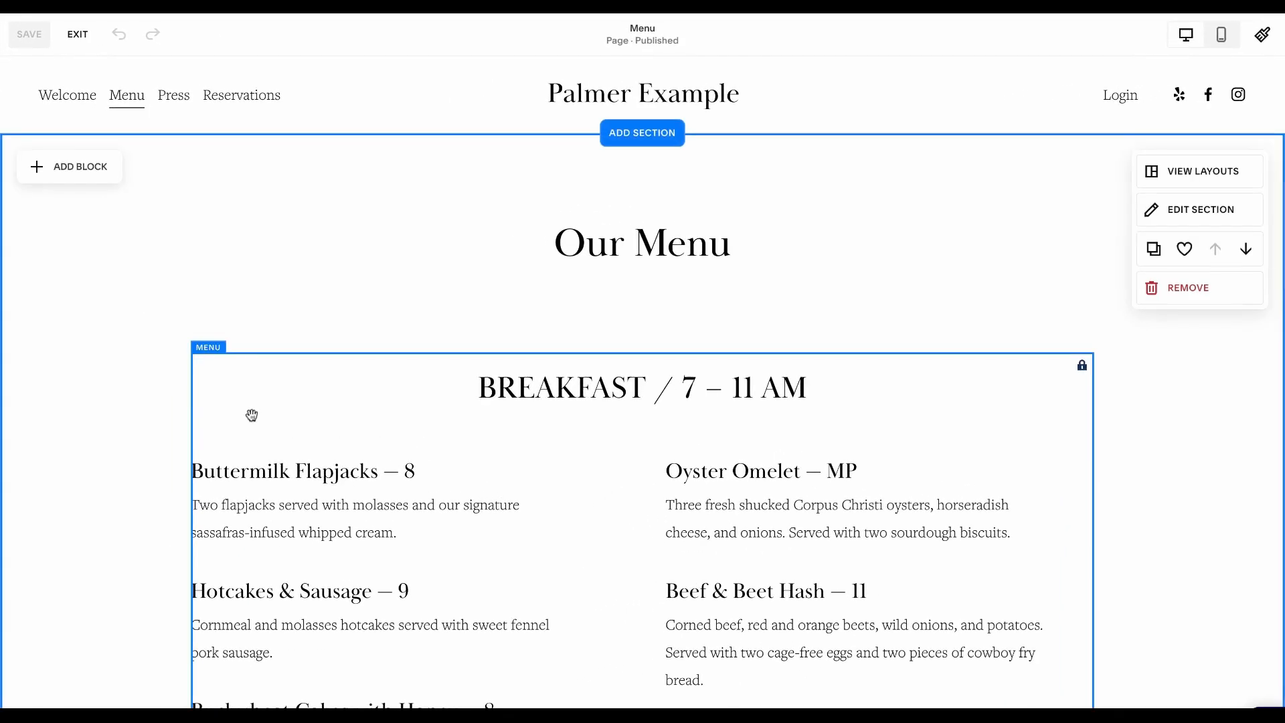
# Step: Look through the Menu page's meal and drinks sections down to the footer
pyautogui.scroll(-20, 251, 415)
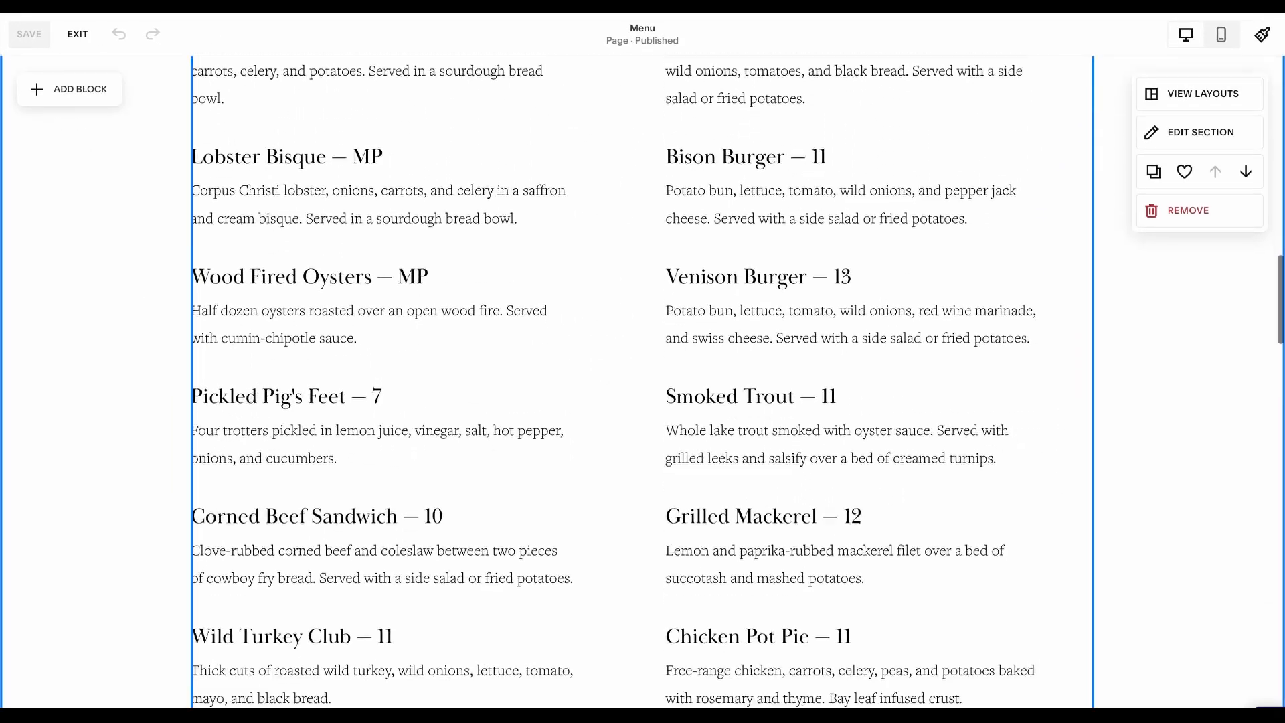
pyautogui.scroll(-18, 617, 380)
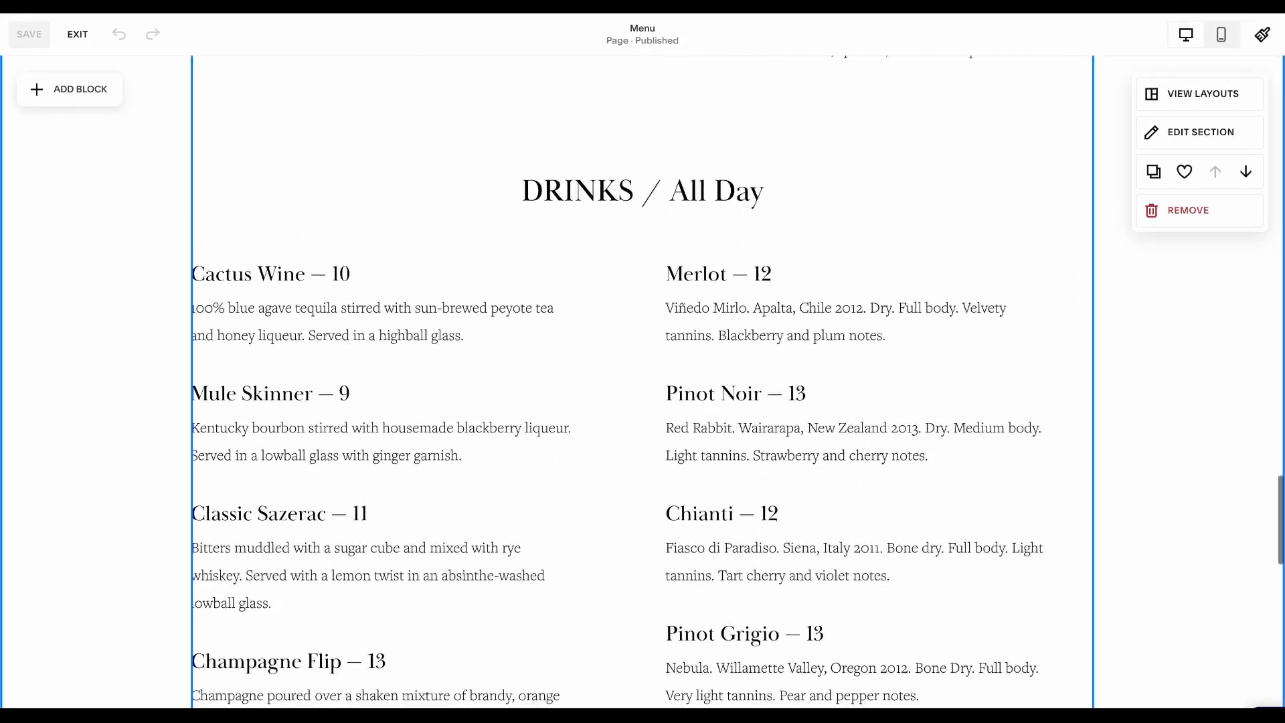
pyautogui.scroll(-10, 321, 359)
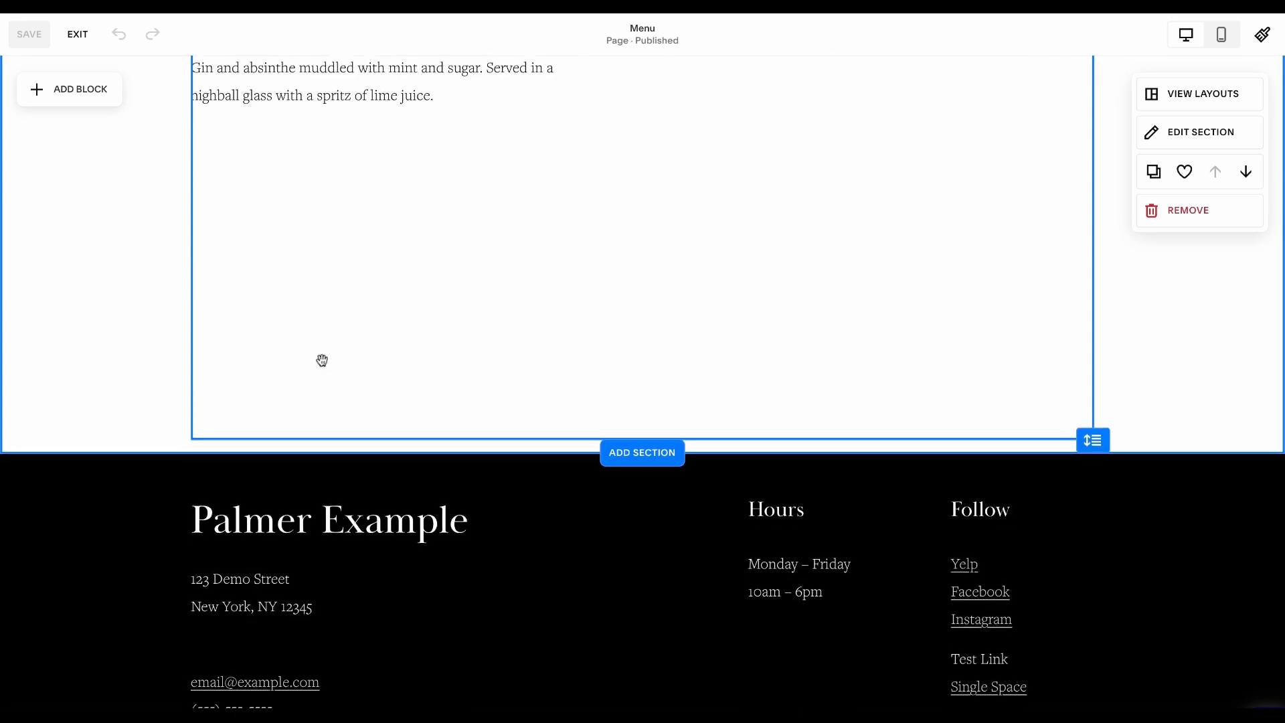
pyautogui.scroll(20, 322, 361)
pyautogui.scroll(10, 322, 360)
# Step: Open the menu block's content for editing and read through its breakfast and lunch item text
pyautogui.click(314, 403)
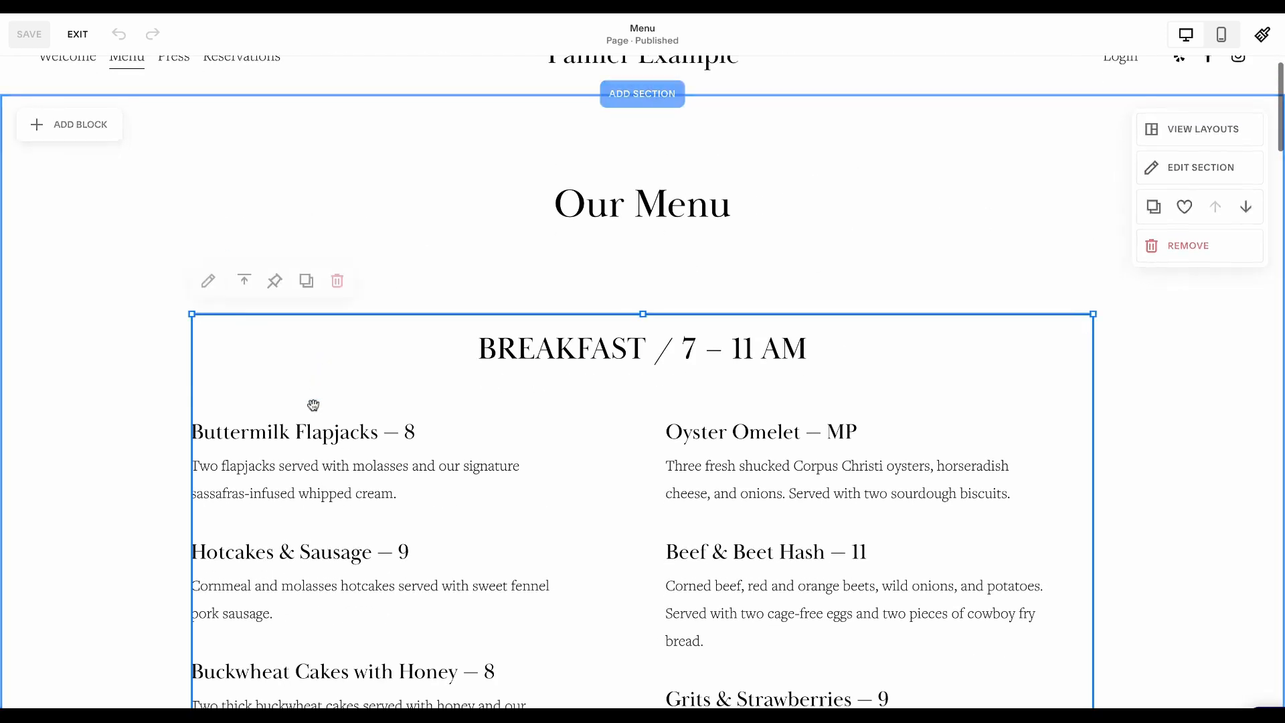
pyautogui.click(208, 285)
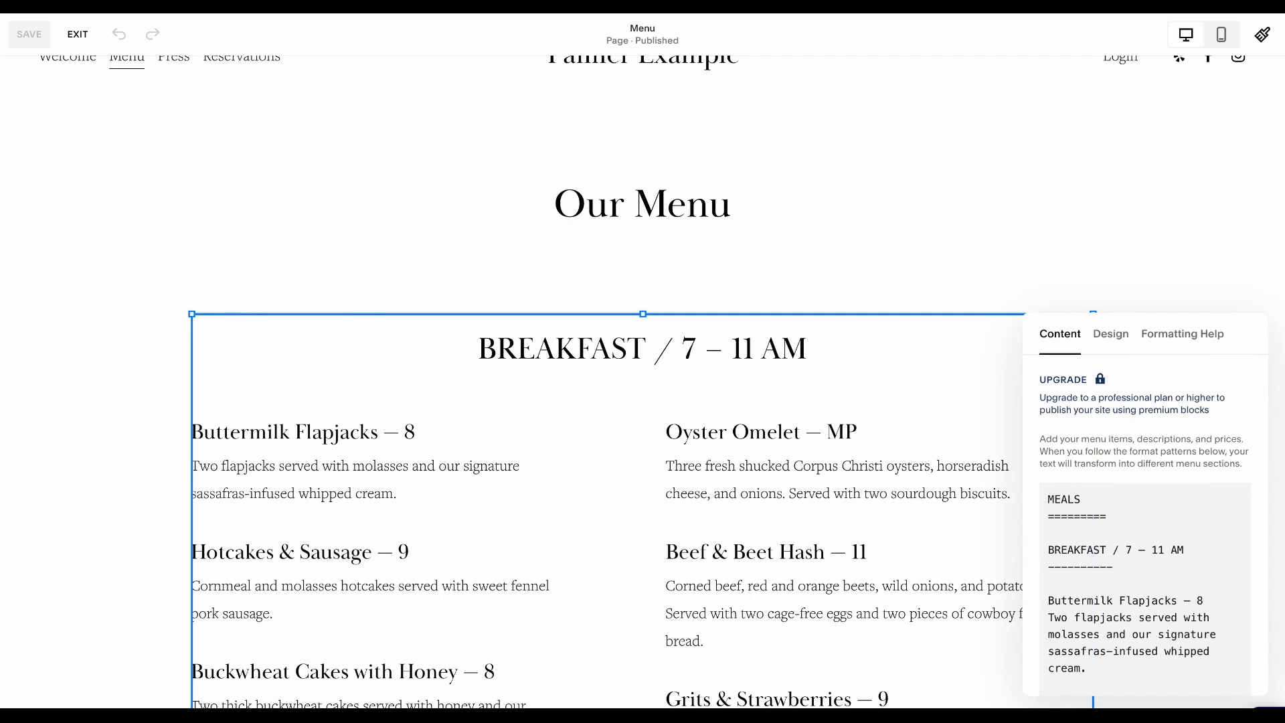
pyautogui.scroll(-7, 1107, 551)
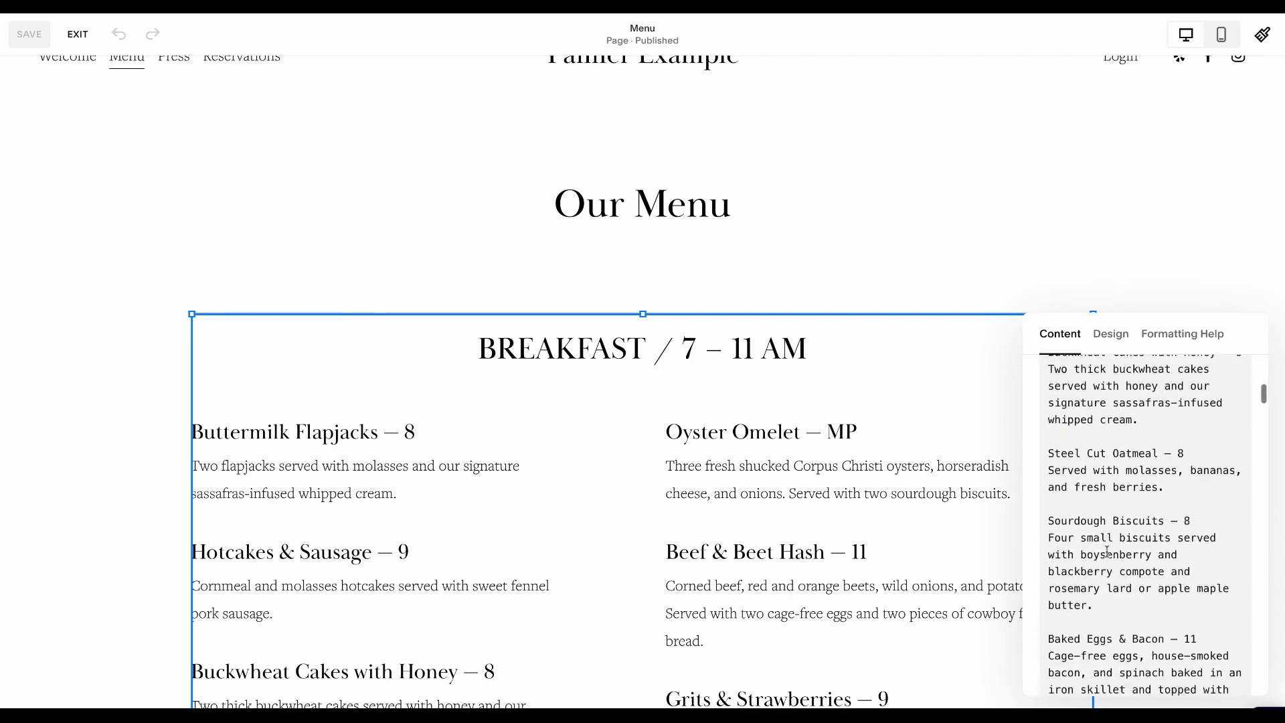
pyautogui.scroll(-10, 1107, 551)
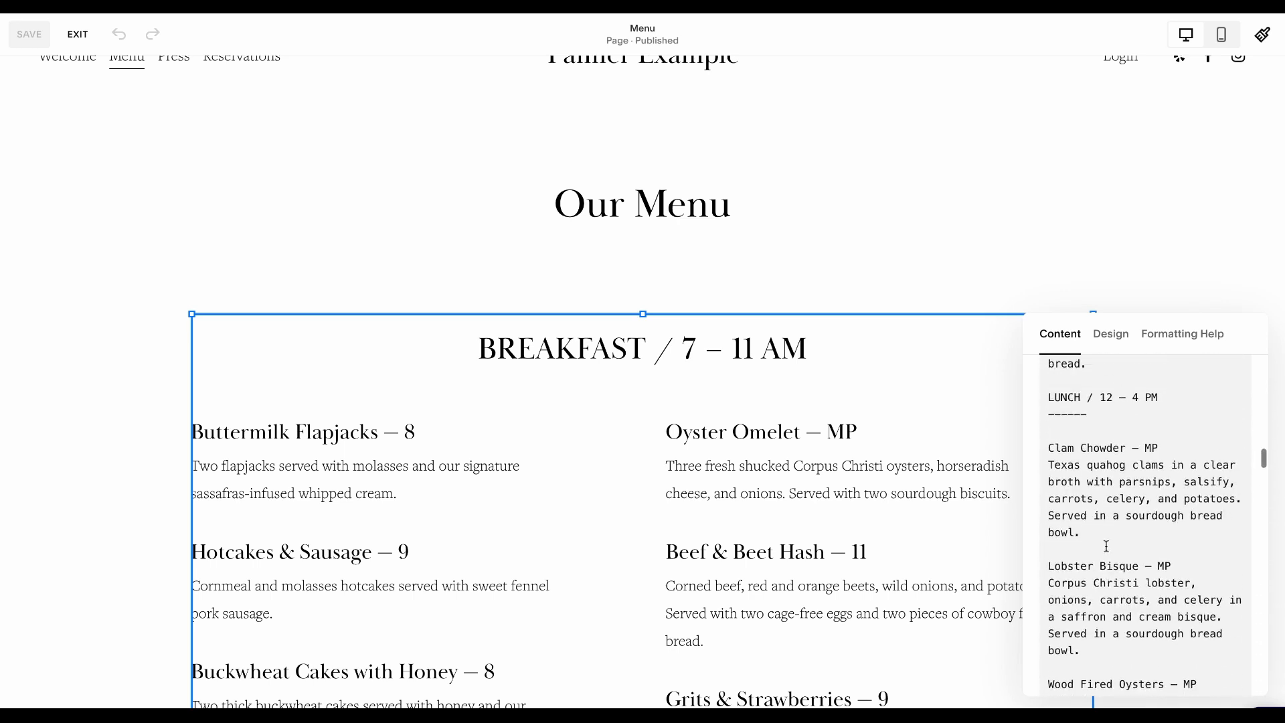
pyautogui.click(1099, 397)
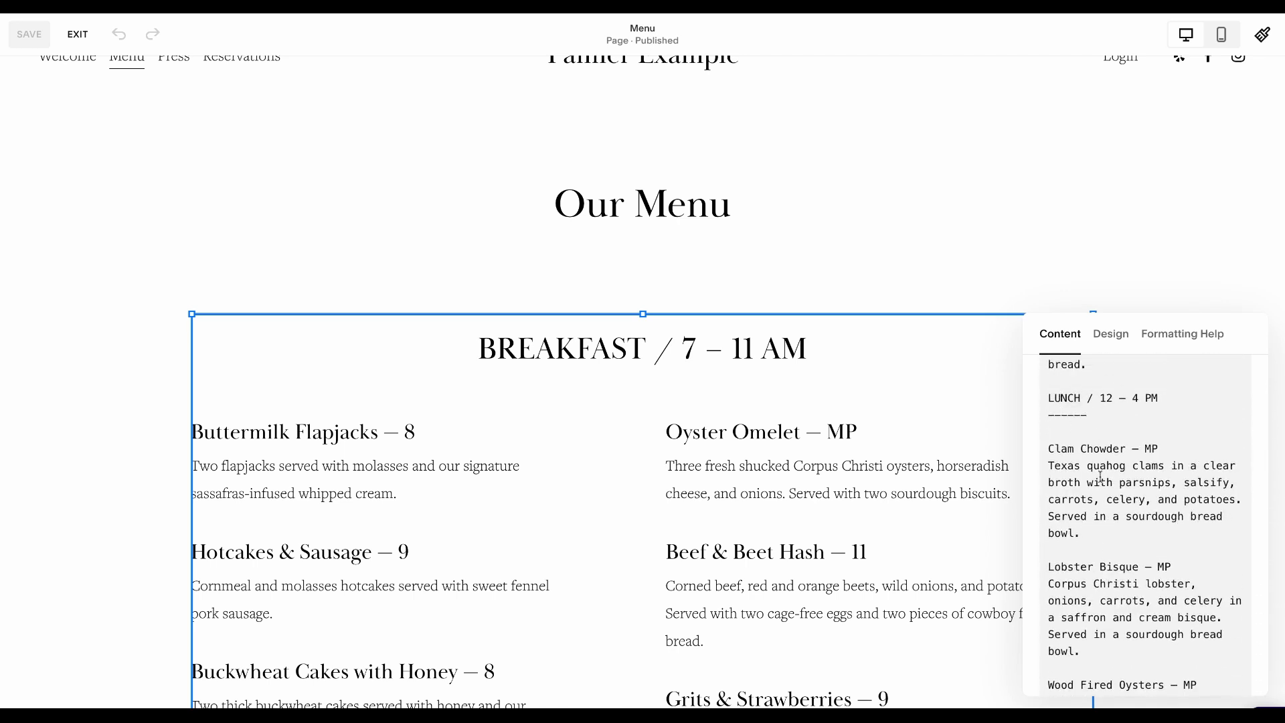
pyautogui.scroll(-4, 1100, 475)
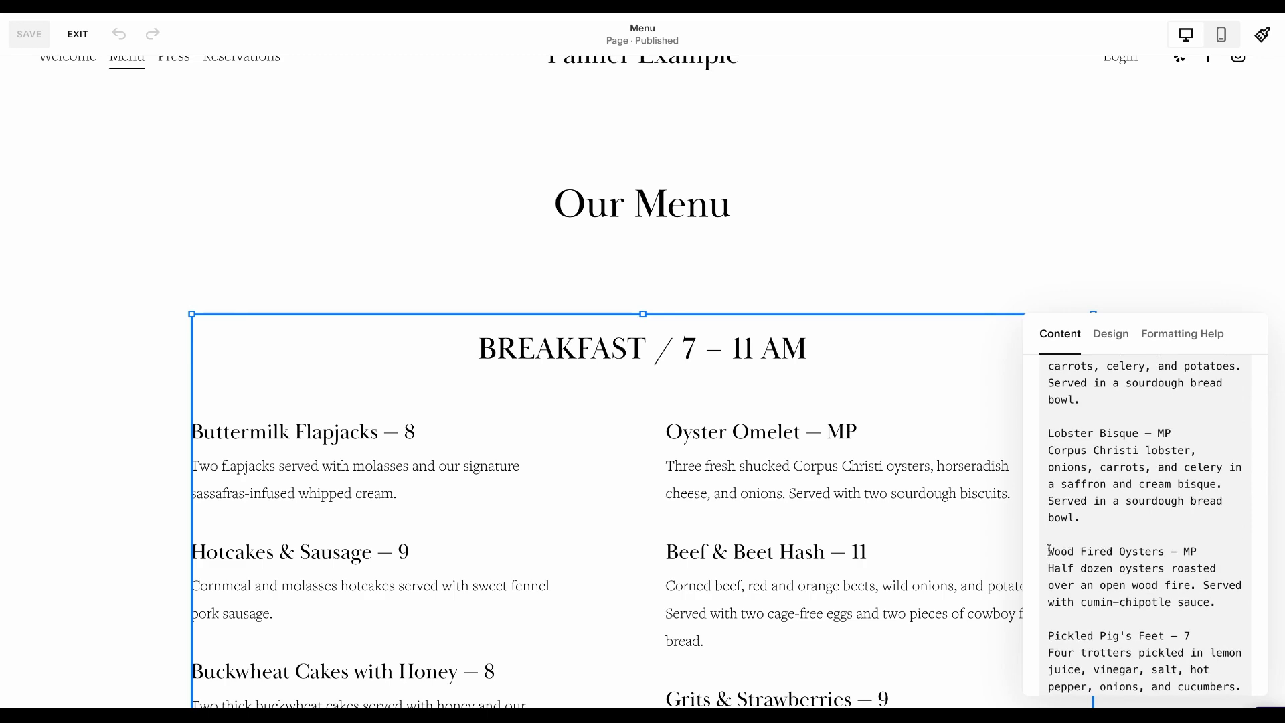
pyautogui.scroll(-10, 1049, 550)
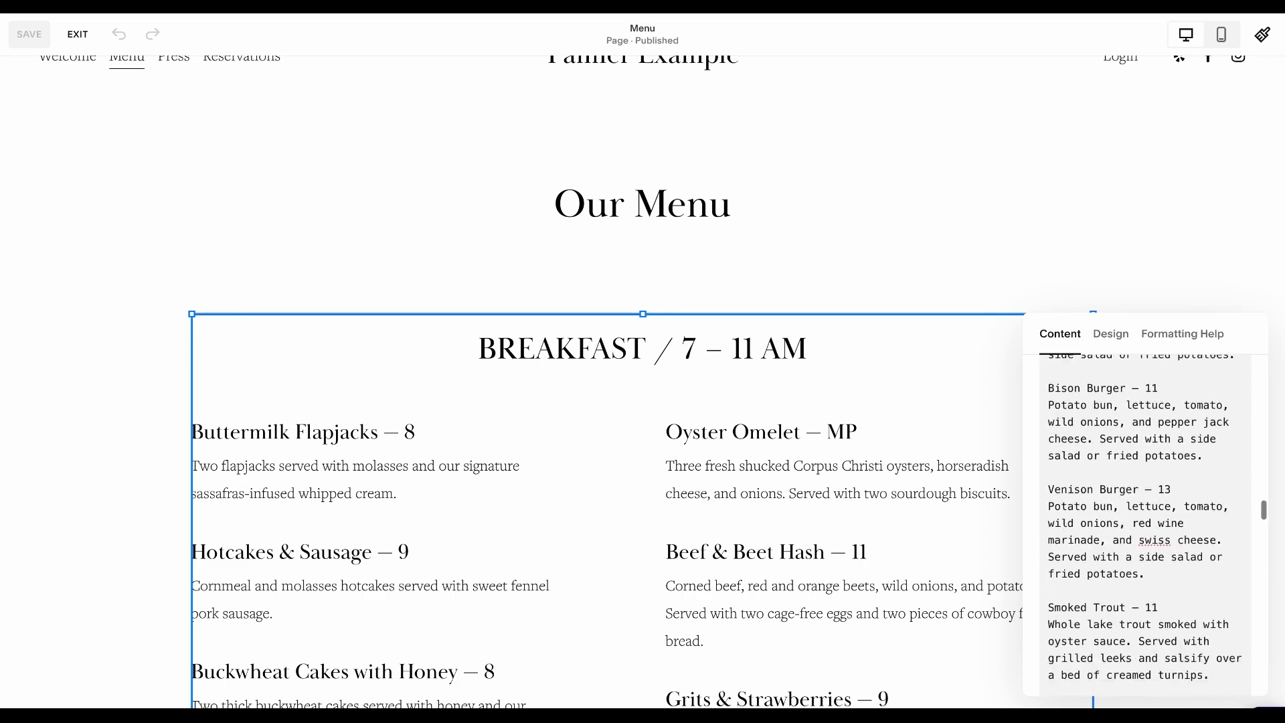
# Step: Replace BREAKFAST with BRUNCH in the first section heading of the menu block's content
pyautogui.scroll(13, 1049, 550)
pyautogui.scroll(10, 1099, 469)
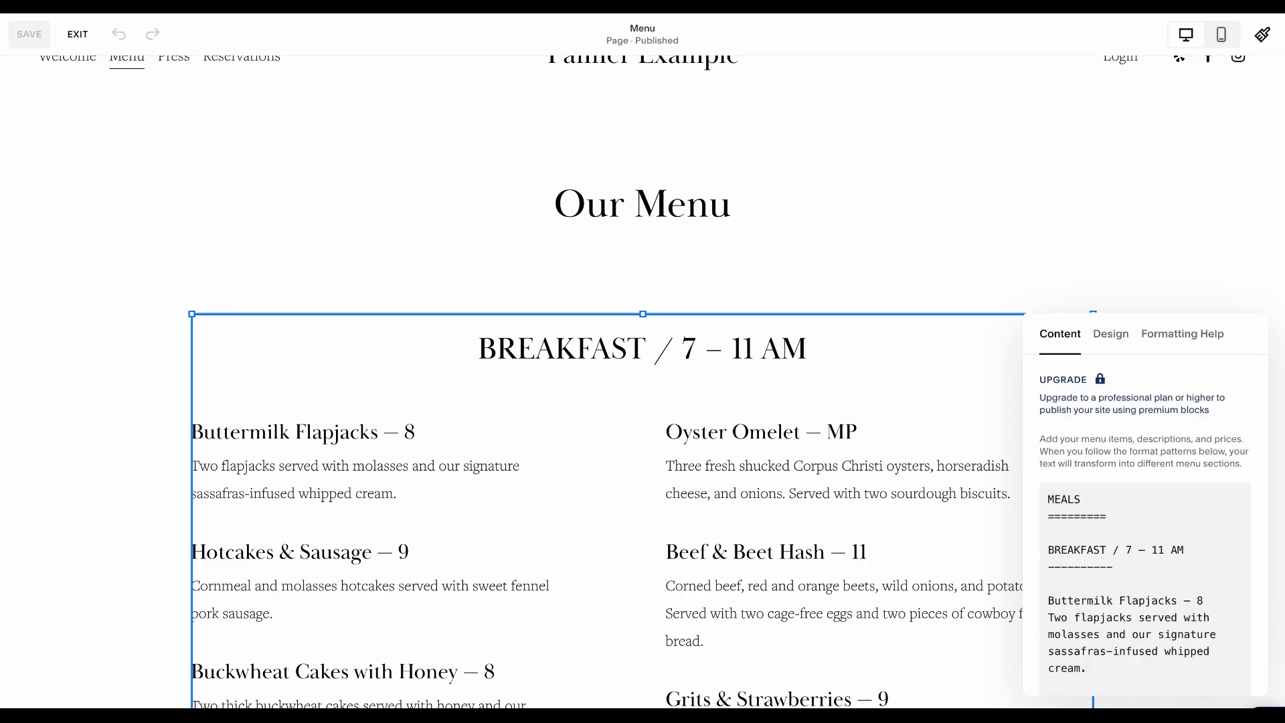
pyautogui.doubleClick(1090, 551)
pyautogui.write('BRUNCH')
# Step: Read the menu block's formatting help on sections and items, then return to its content
pyautogui.click(1183, 334)
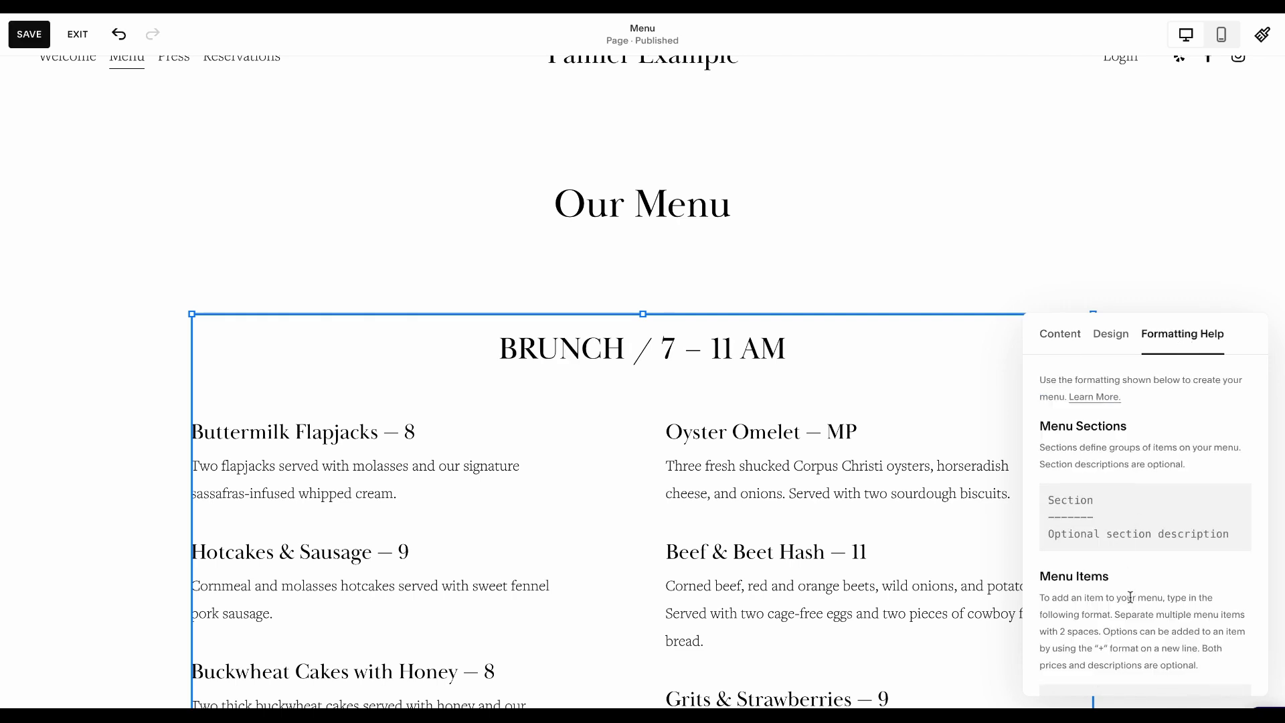
pyautogui.scroll(-2, 1130, 597)
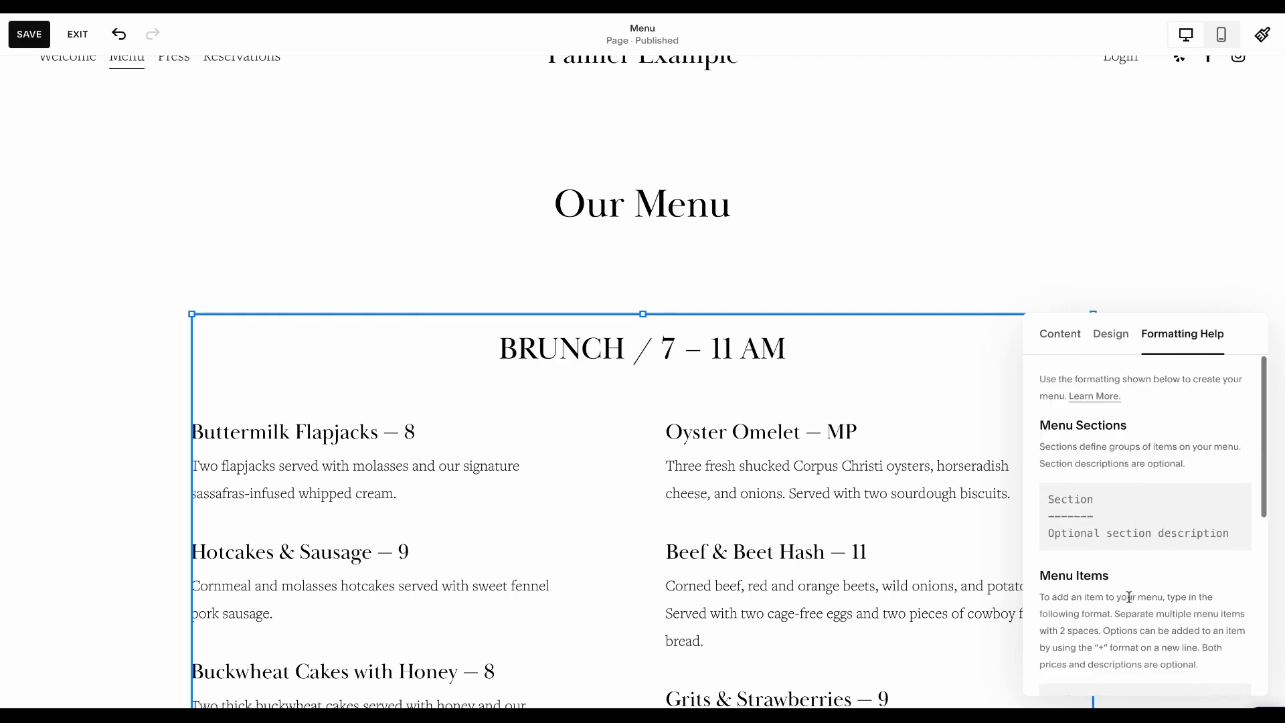
pyautogui.scroll(-5, 1129, 597)
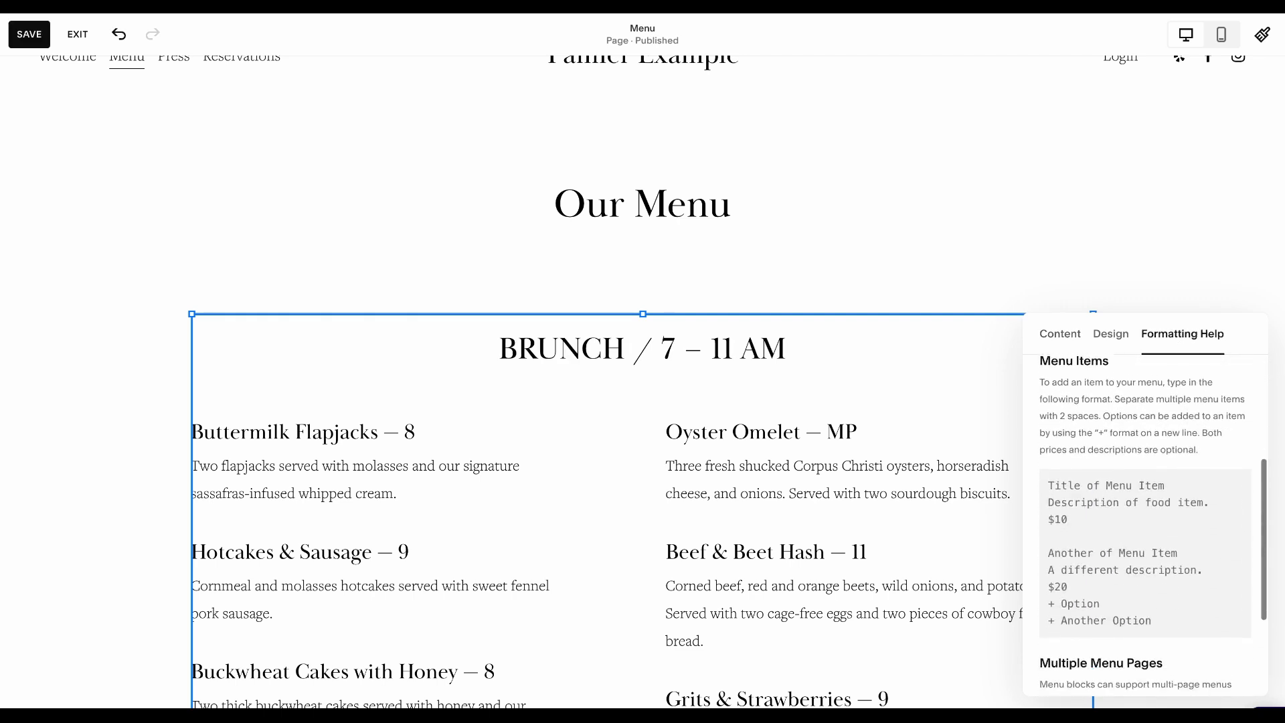
pyautogui.scroll(10, 1145, 522)
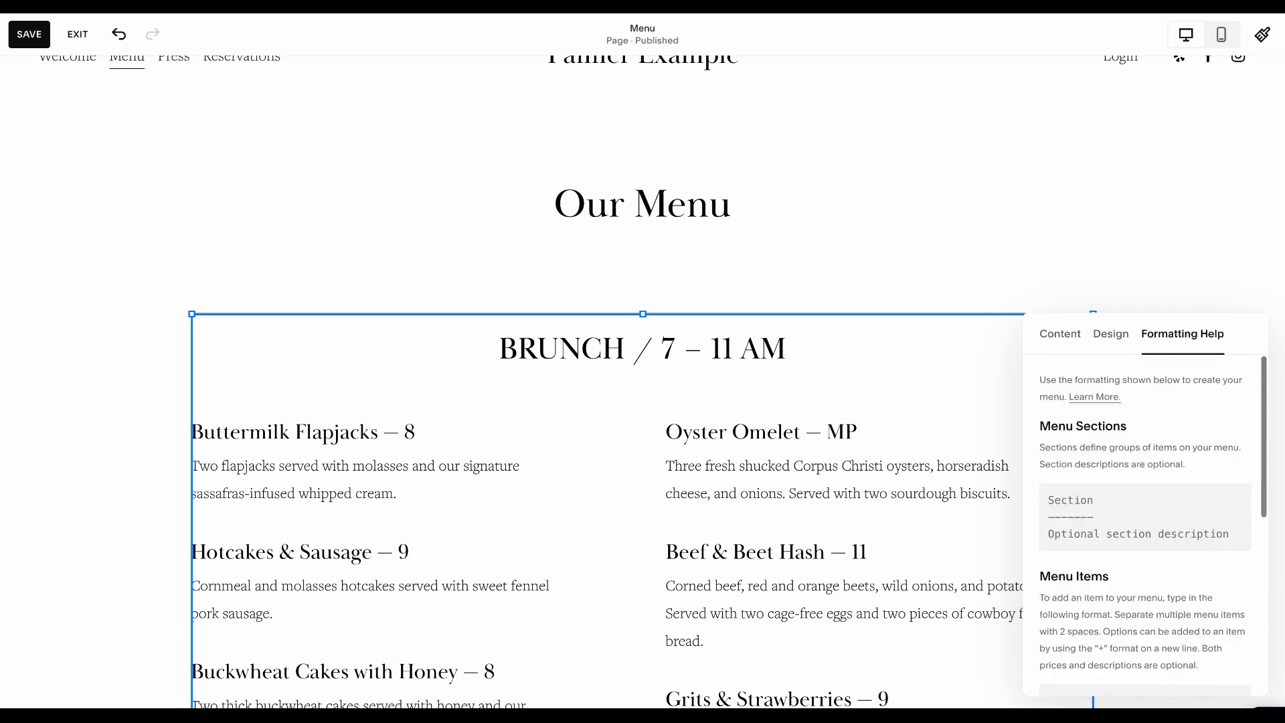
pyautogui.click(1059, 334)
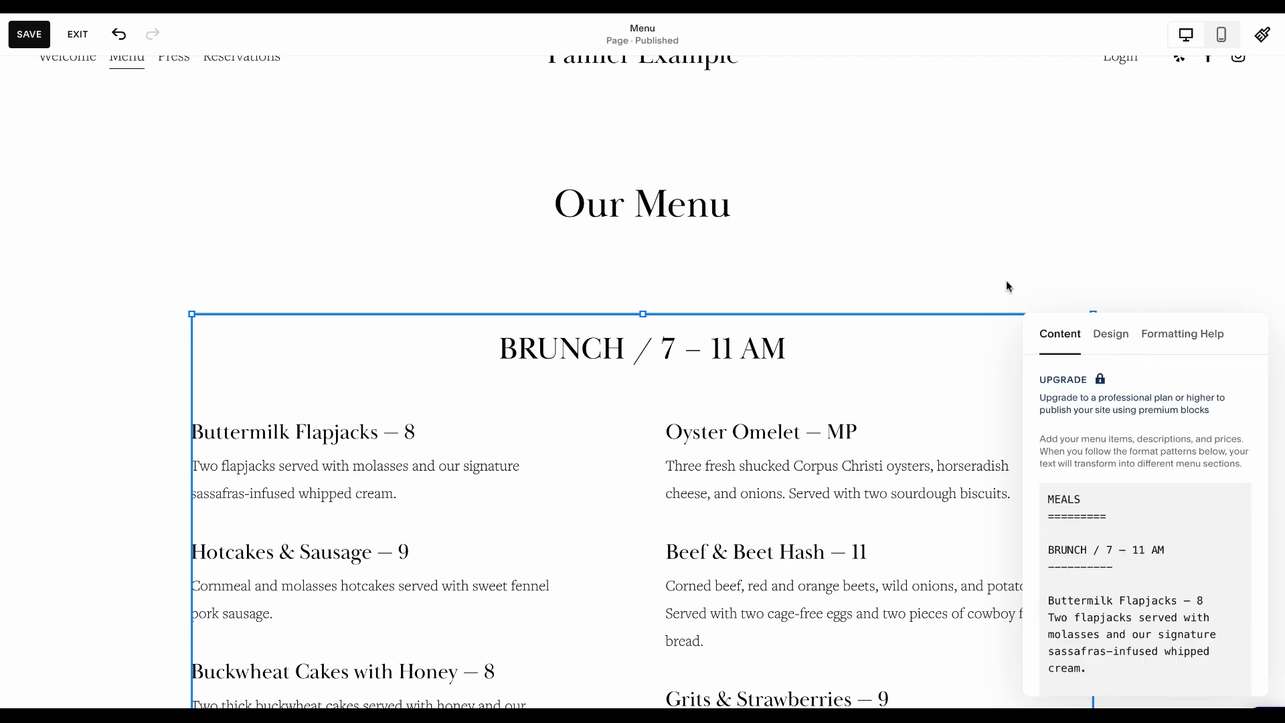
# Step: Look through the color themes available for the Menu page's section, then close the section settings
pyautogui.click(962, 282)
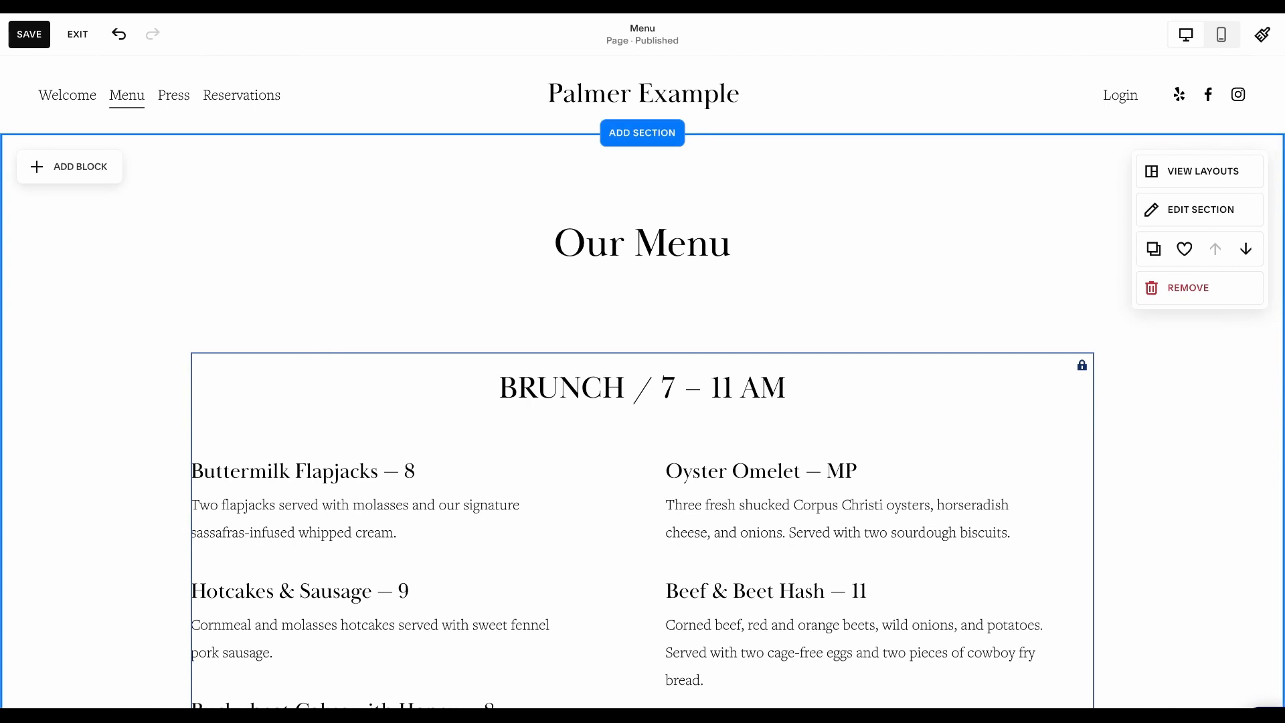
pyautogui.click(1173, 208)
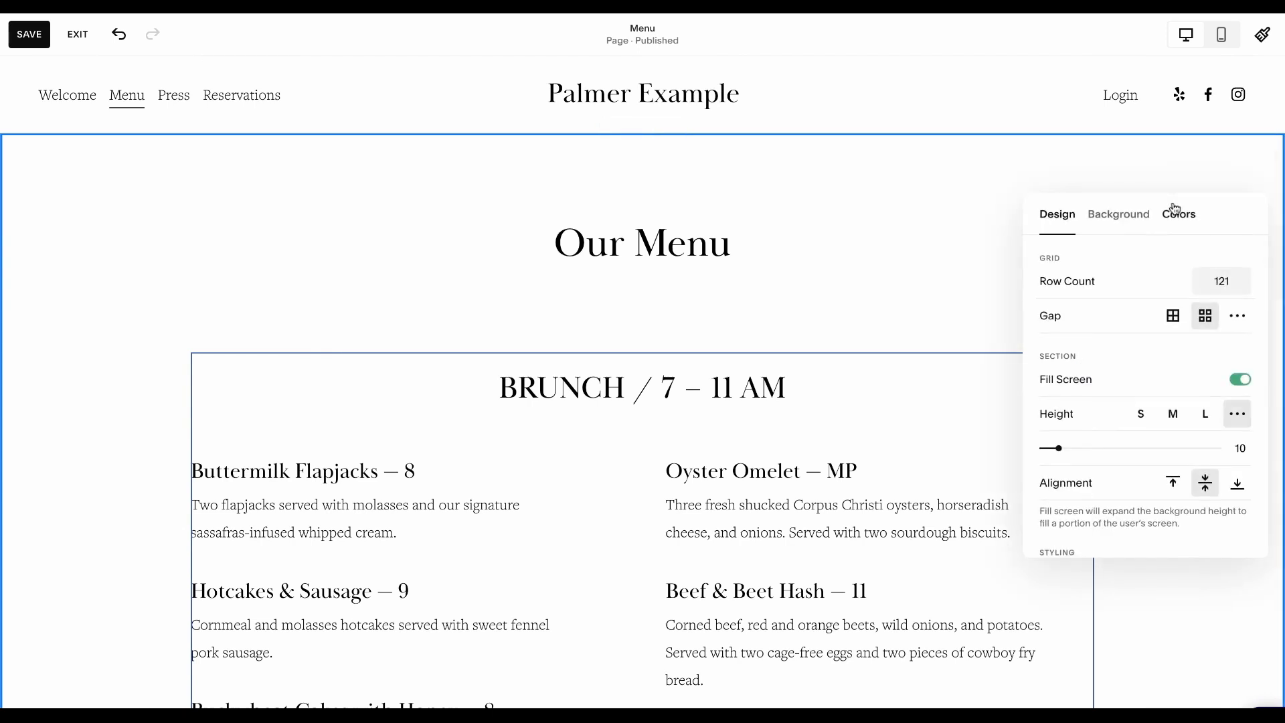
pyautogui.click(1192, 223)
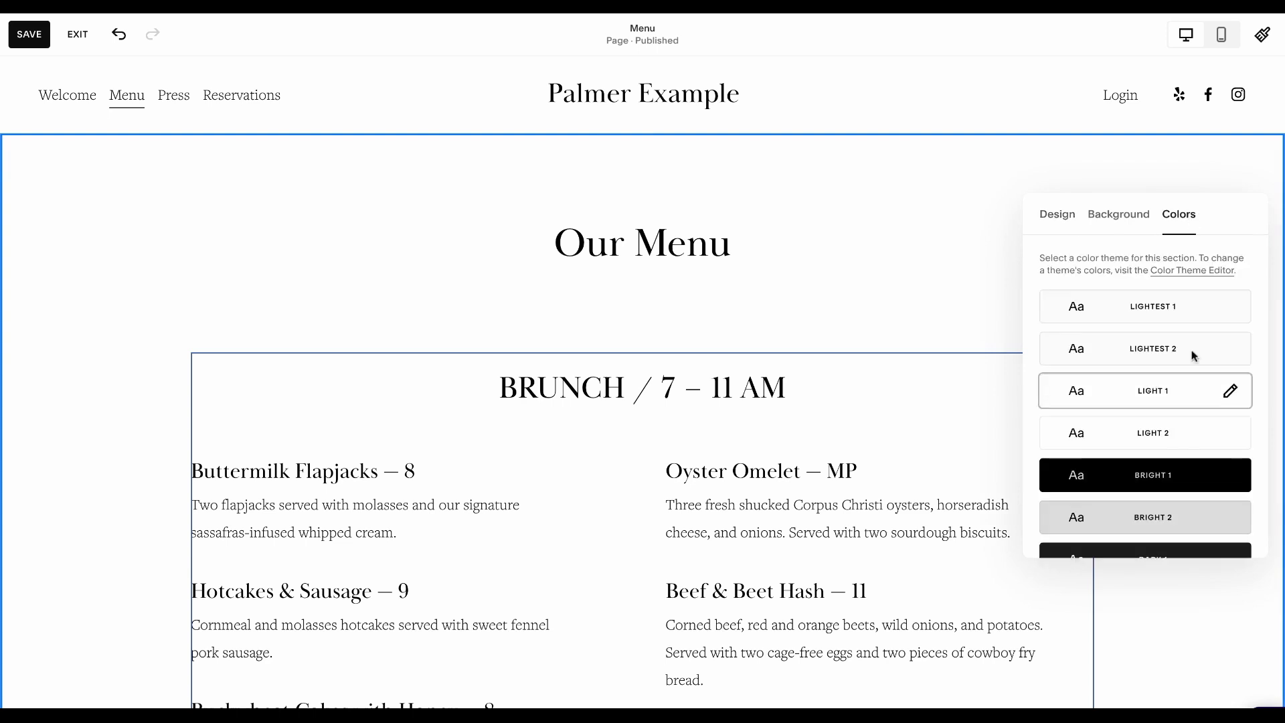
pyautogui.scroll(-3, 1182, 435)
pyautogui.scroll(3, 1182, 441)
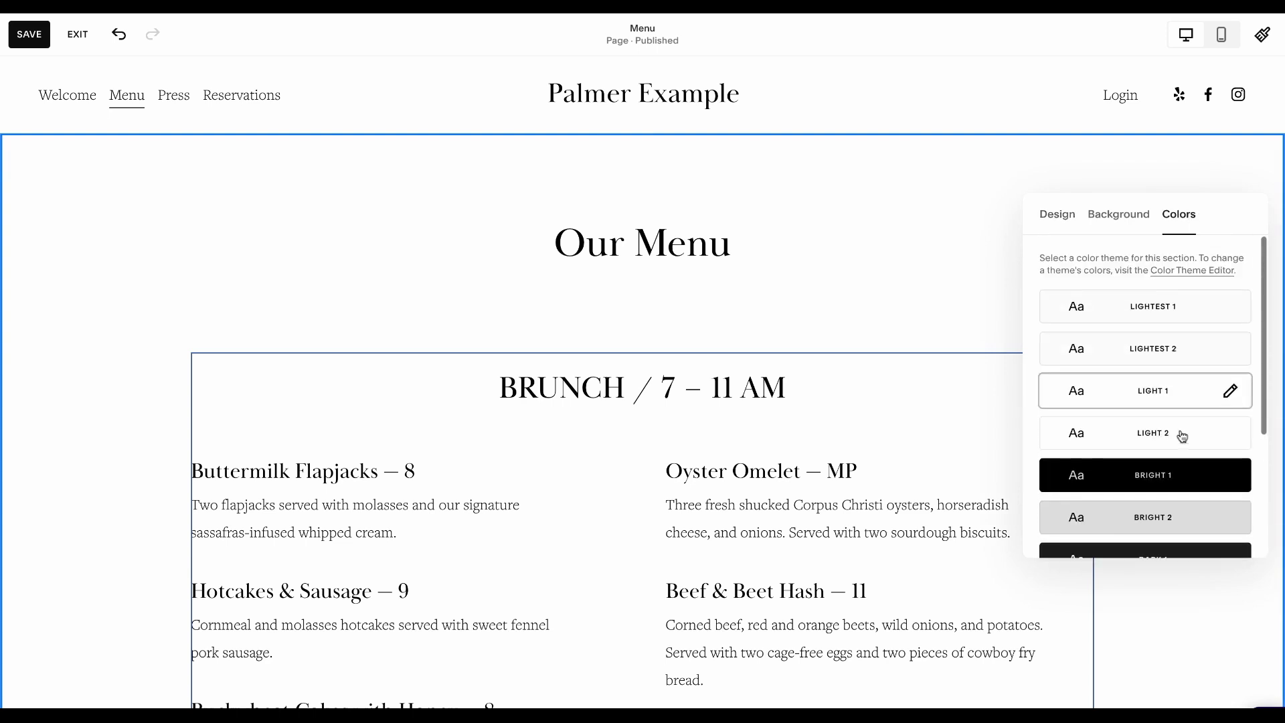
pyautogui.click(962, 328)
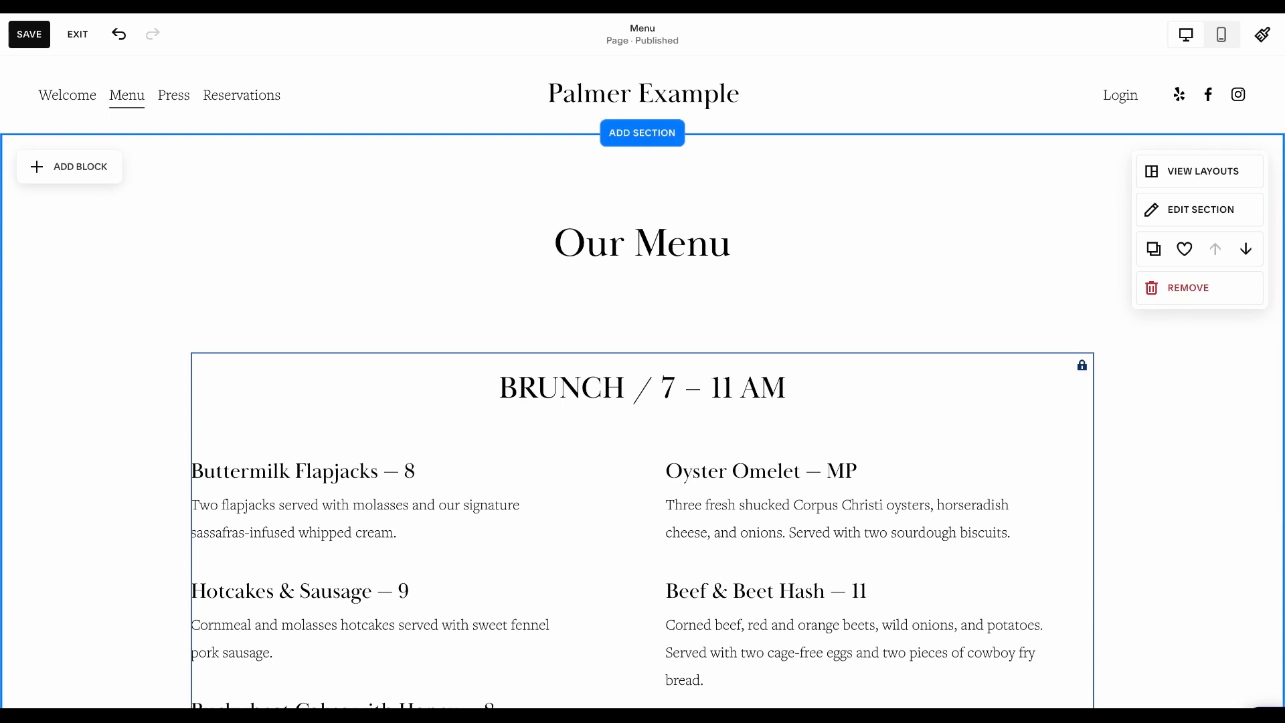
# Step: Shorten the menu block so it ends just below its last drink, Snake Oil
pyautogui.scroll(-10, 985, 346)
pyautogui.click(645, 536)
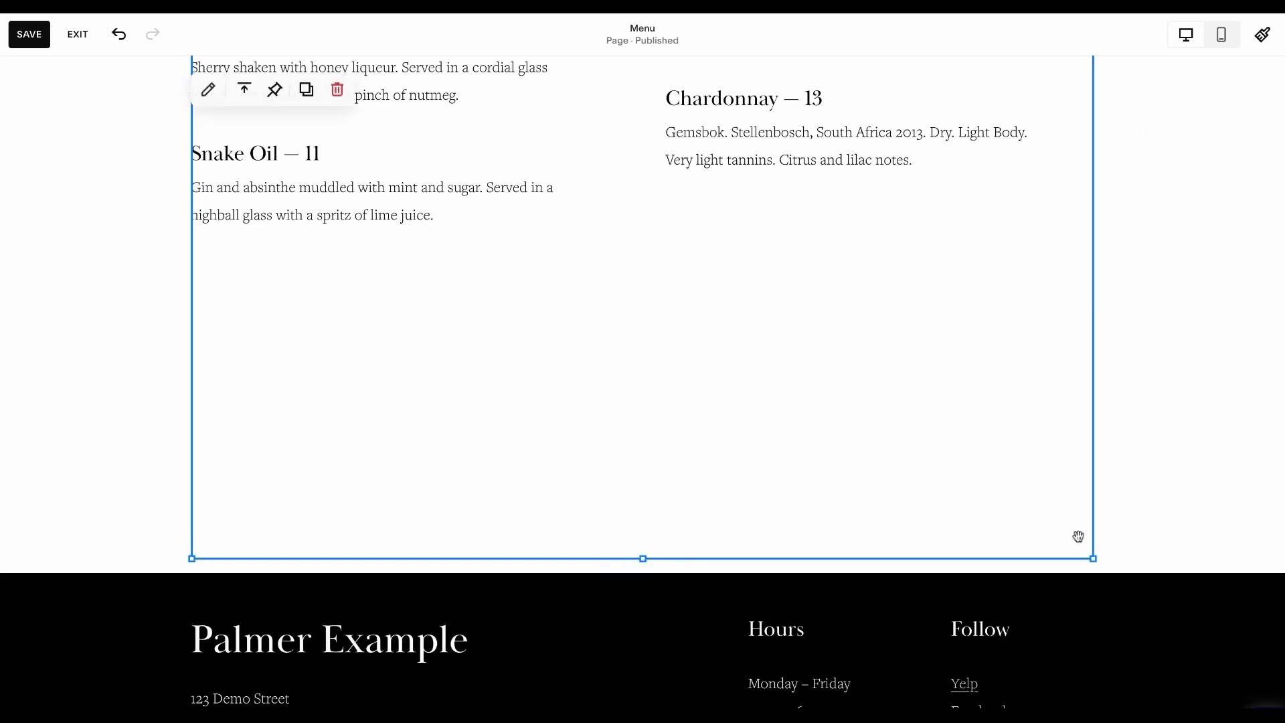
pyautogui.moveTo(654, 569); pyautogui.dragTo(644, 286)
# Step: Trim the section's empty space beneath the menu block, save the Menu page and exit editing
pyautogui.click(704, 429)
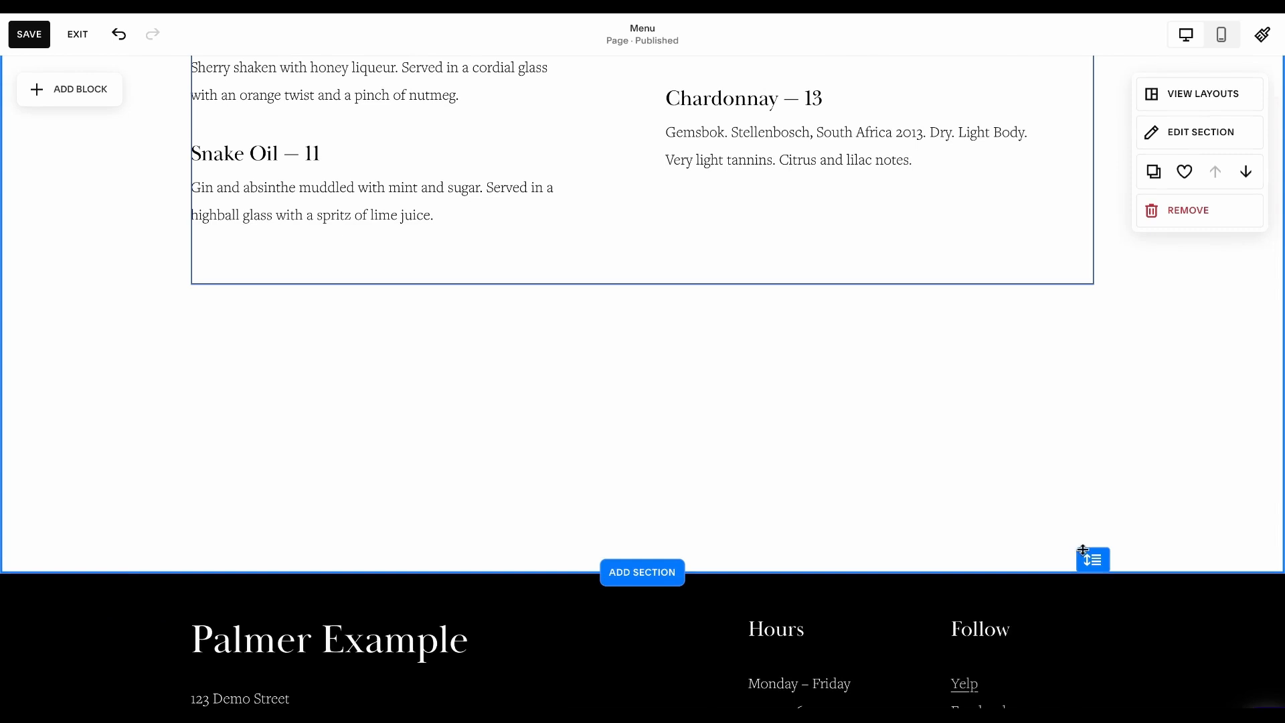
pyautogui.moveTo(1083, 550); pyautogui.dragTo(1087, 313)
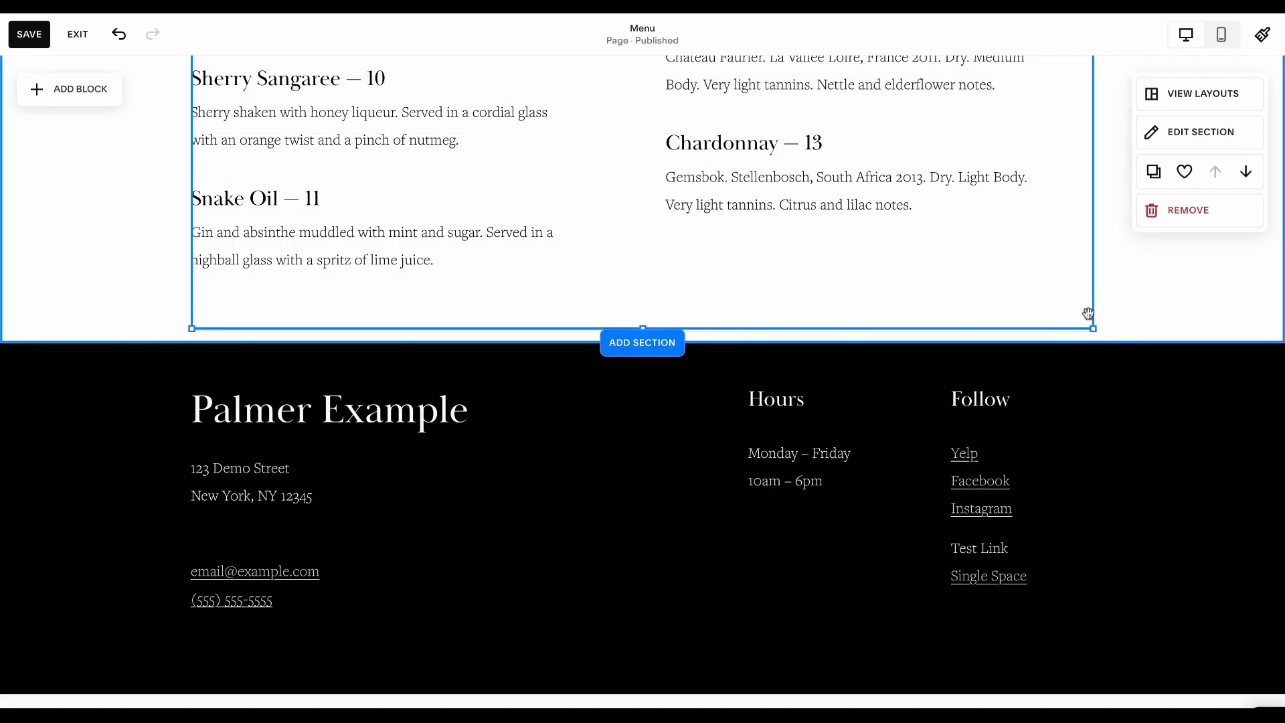
pyautogui.click(1088, 313)
pyautogui.click(30, 46)
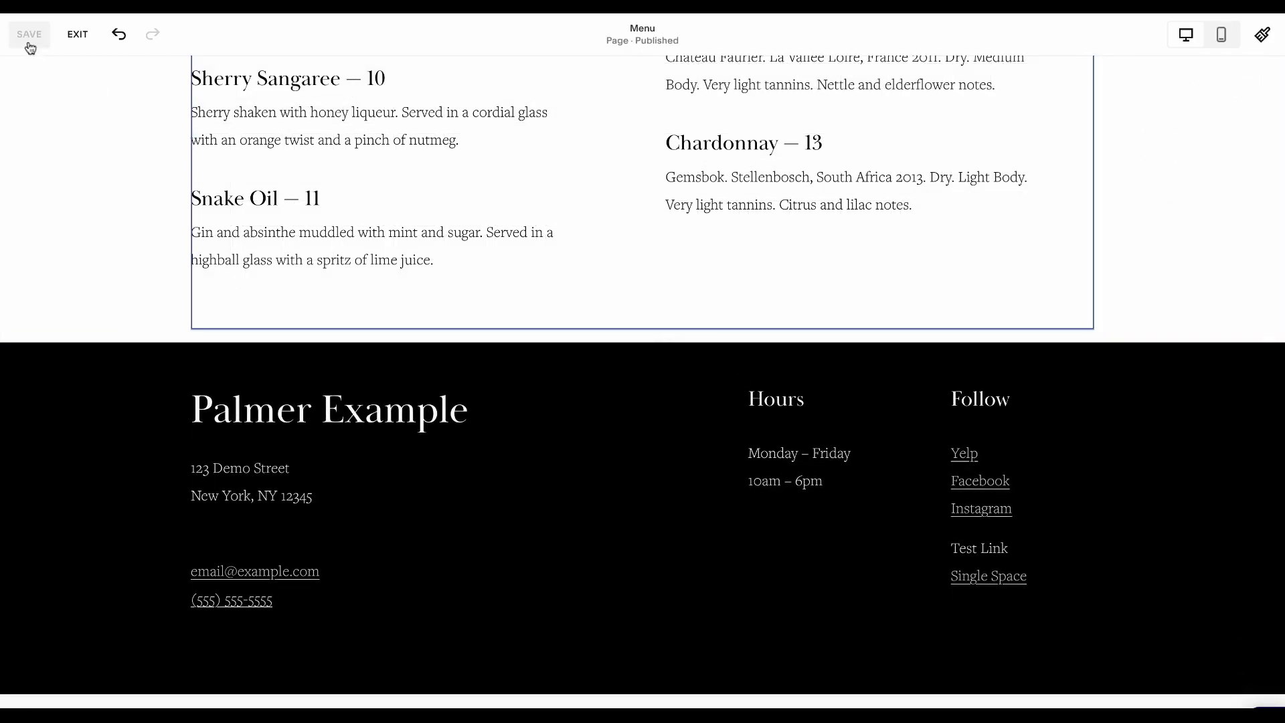
pyautogui.click(75, 40)
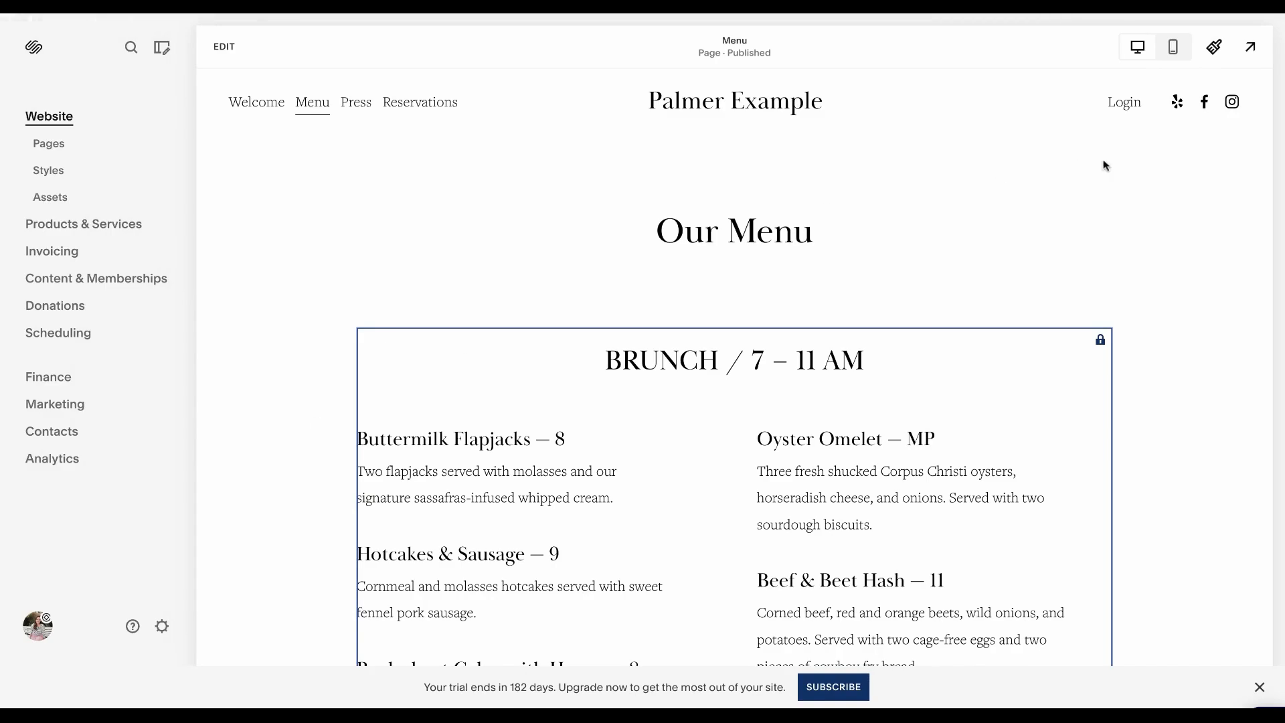
# Step: Preview the Menu page's mobile layout through its meal items and return to desktop view
pyautogui.click(1173, 46)
pyautogui.scroll(-3, 751, 453)
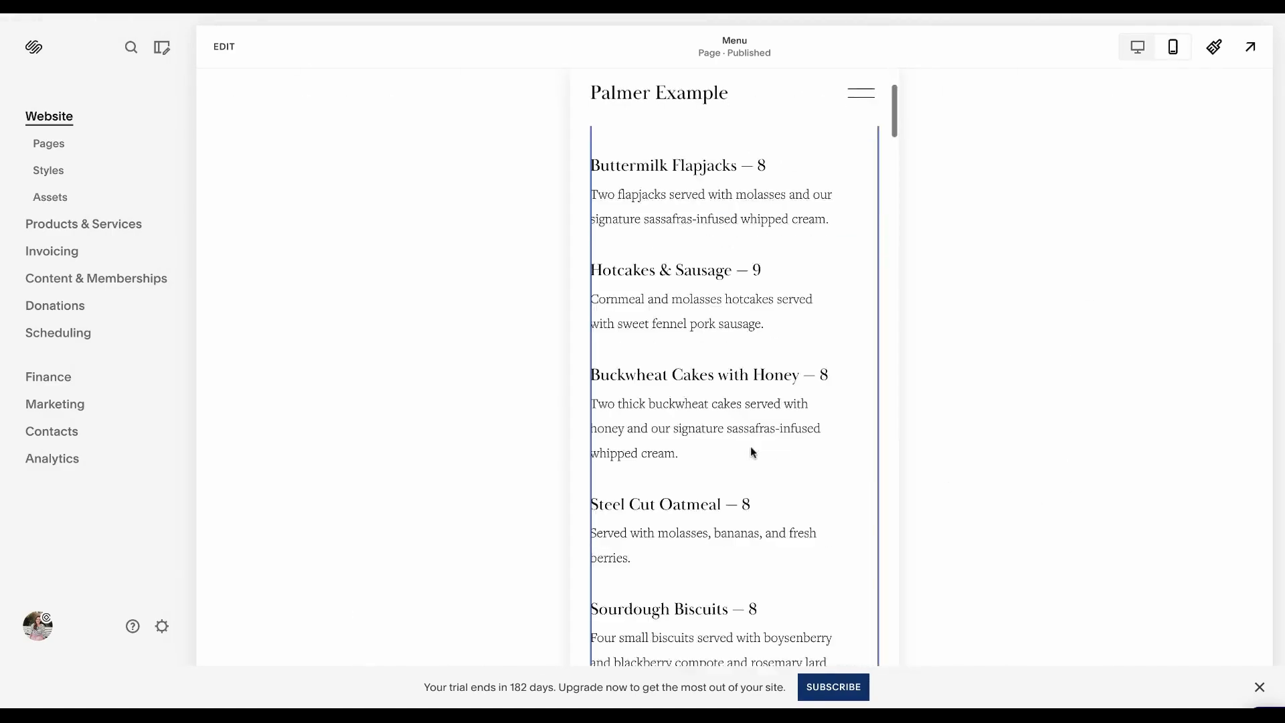
pyautogui.scroll(-15, 751, 453)
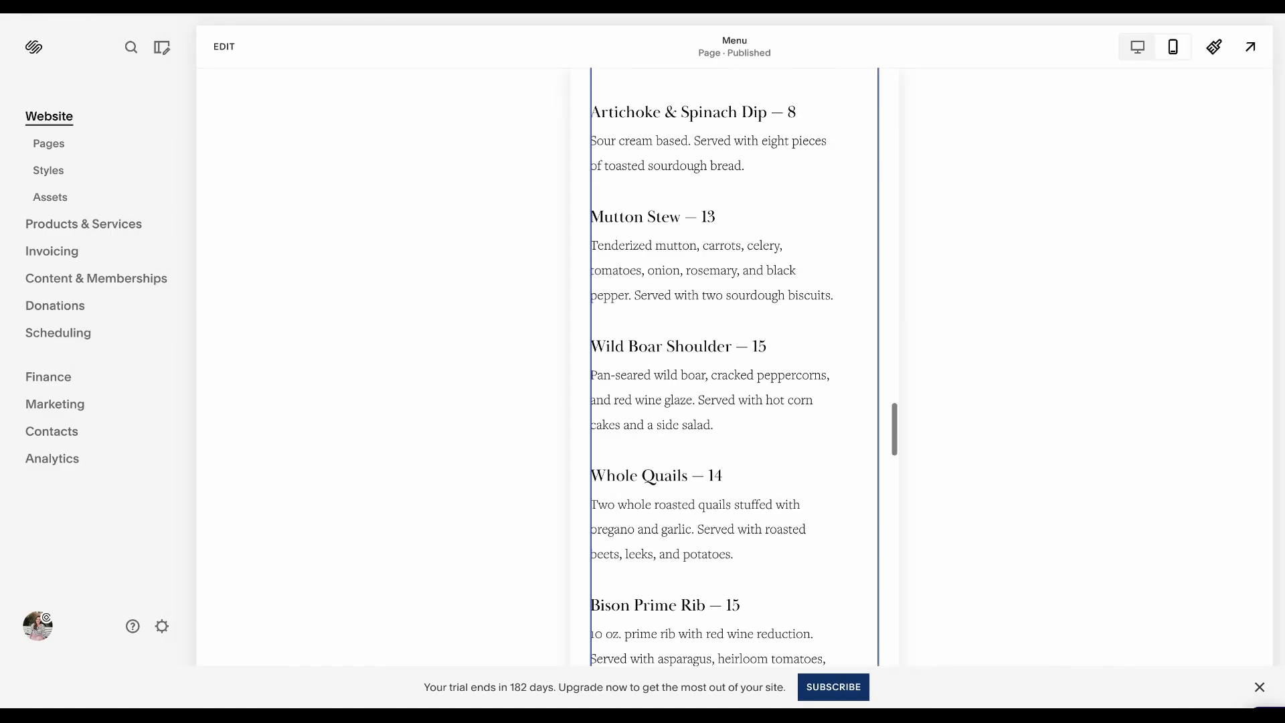
pyautogui.scroll(15, 750, 447)
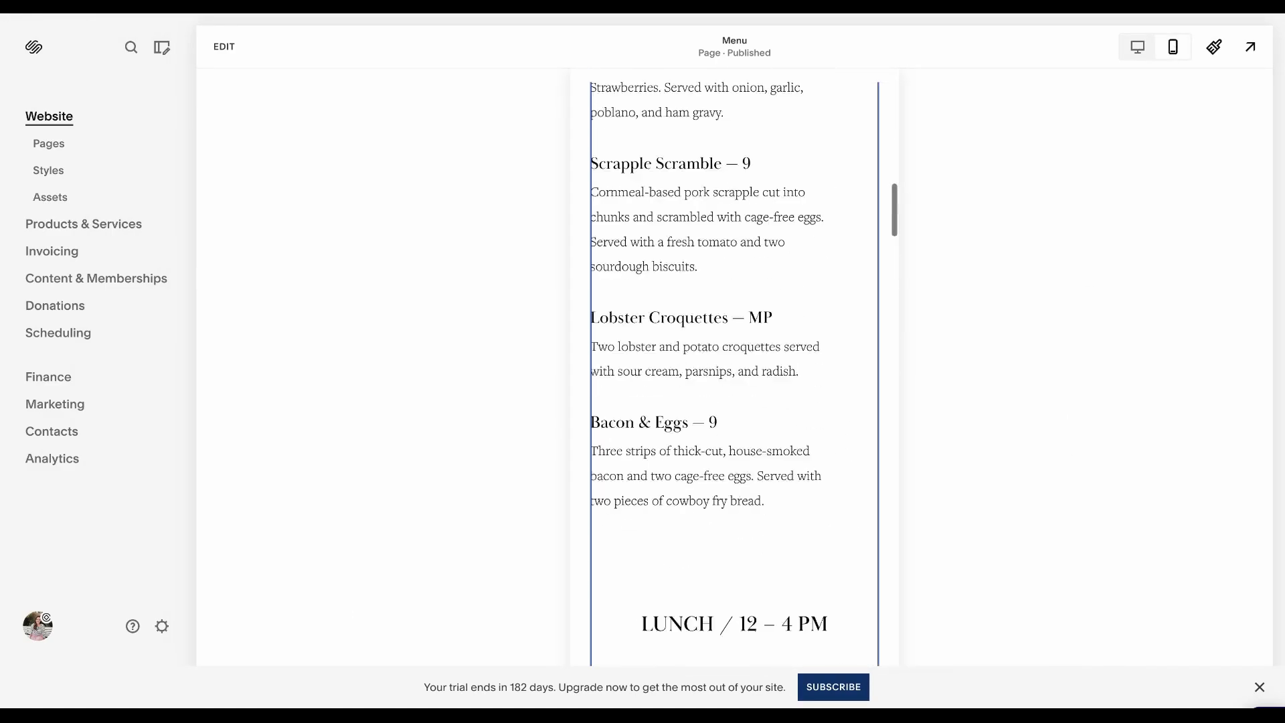
pyautogui.click(1137, 46)
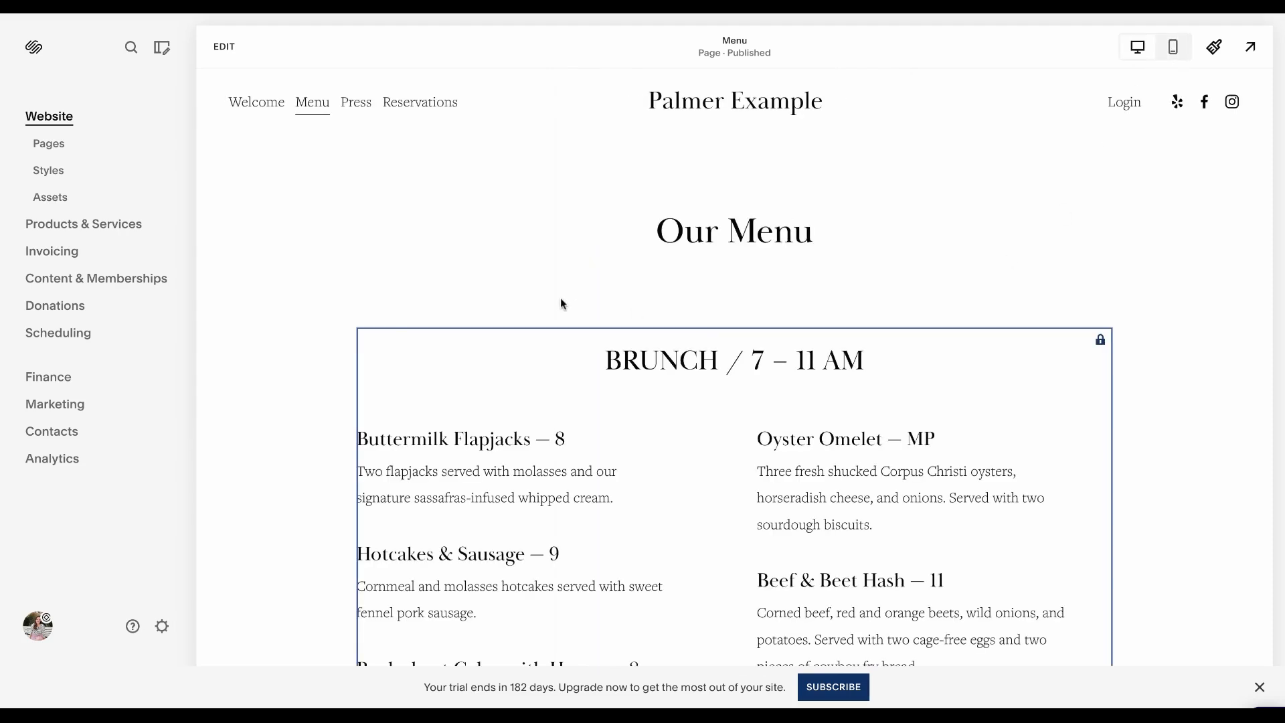
# Step: Open the Press page for editing and look through its press quotes
pyautogui.click(355, 111)
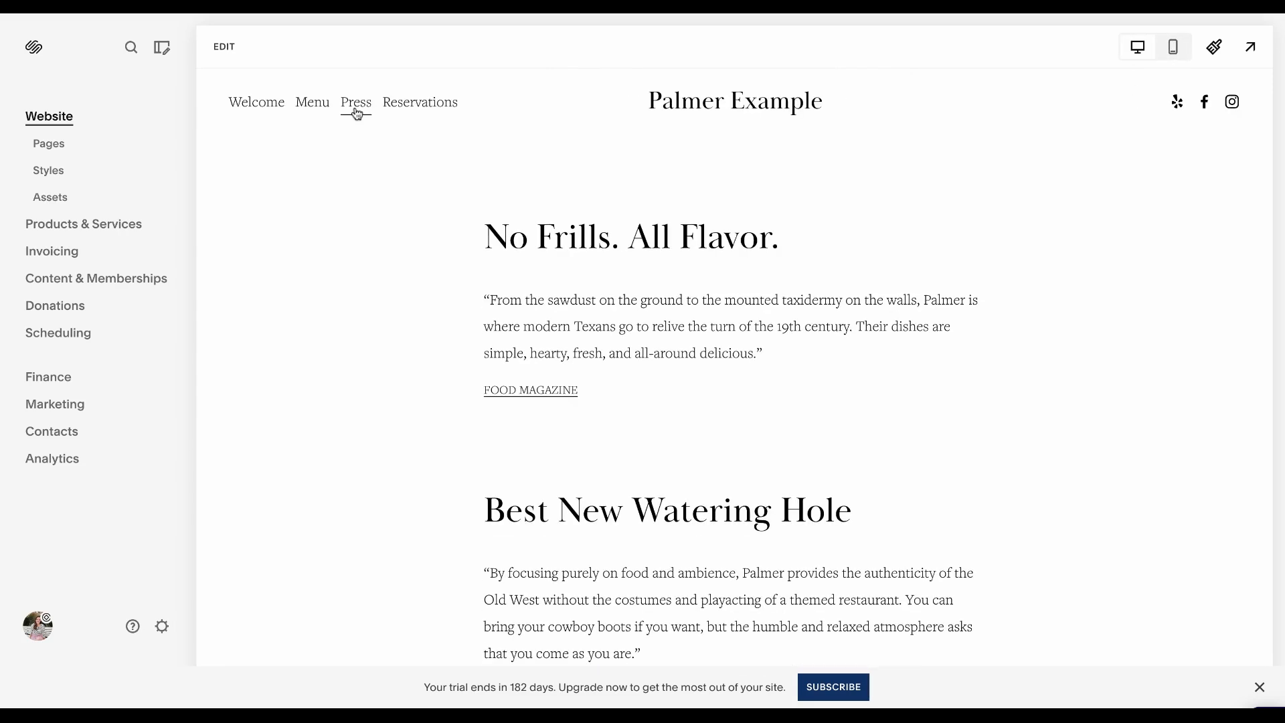
pyautogui.click(215, 58)
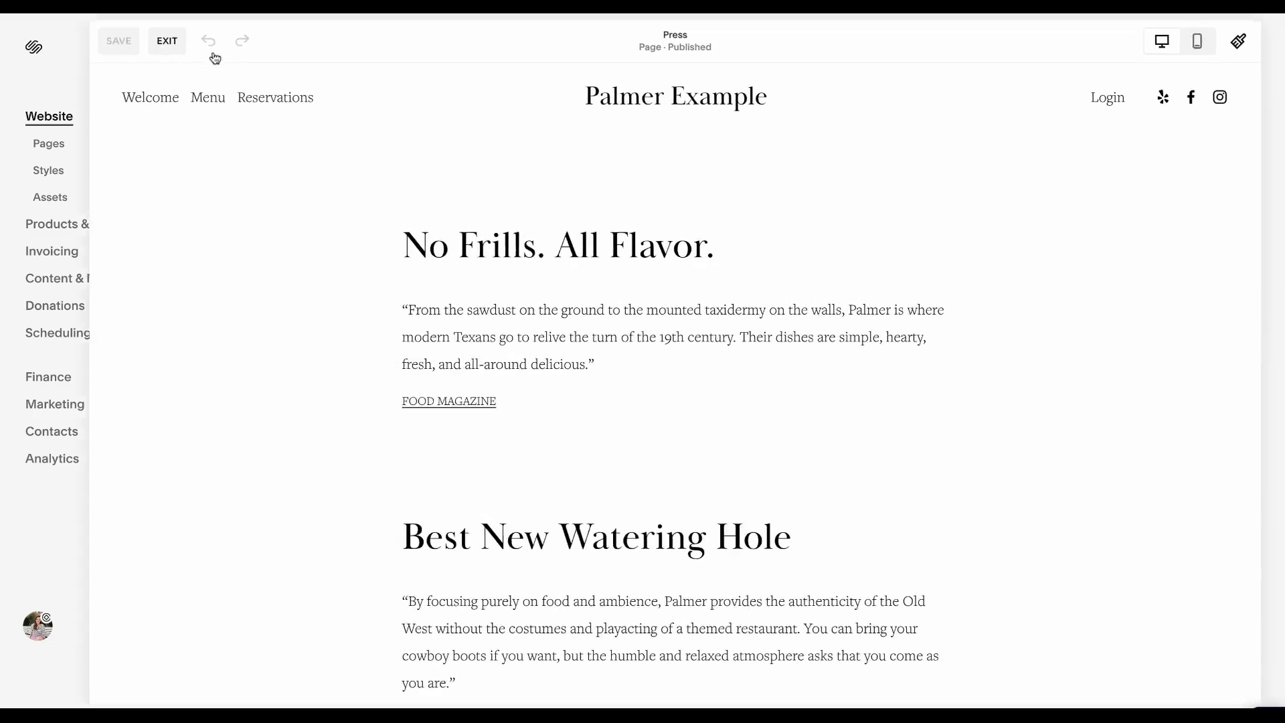
pyautogui.click(388, 365)
pyautogui.scroll(-3, 395, 378)
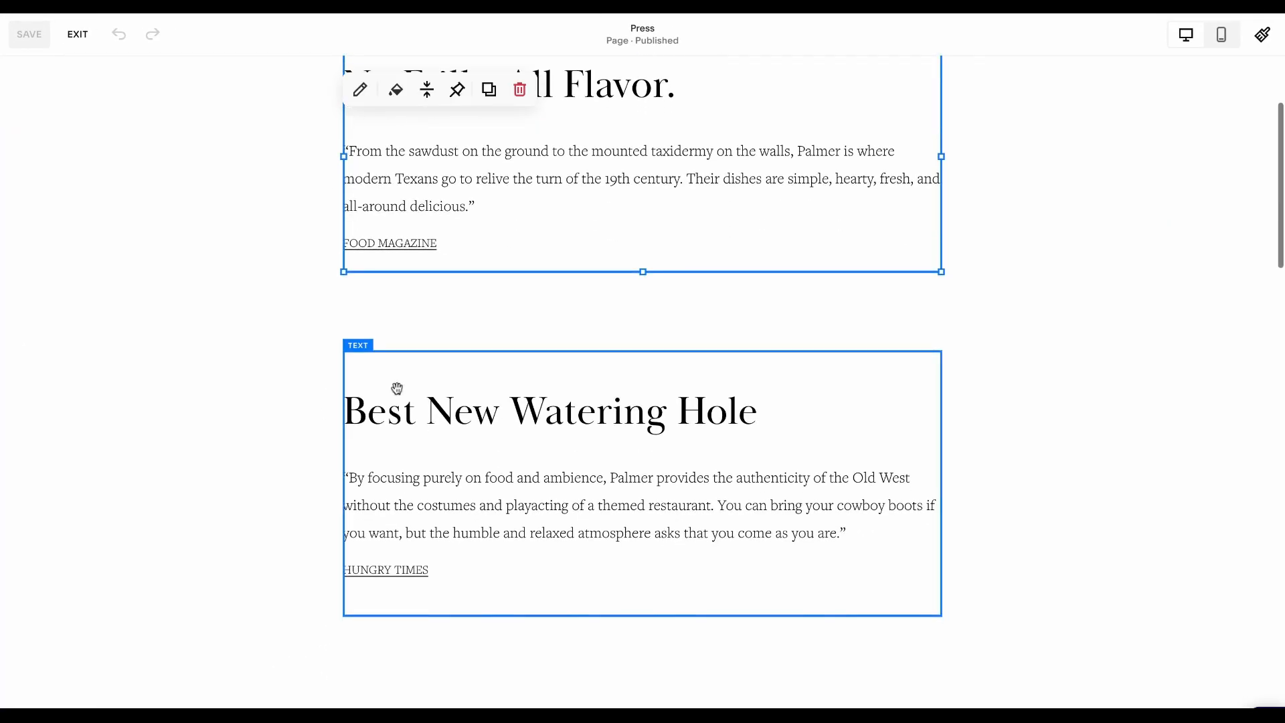
pyautogui.click(407, 447)
pyautogui.scroll(-8, 407, 448)
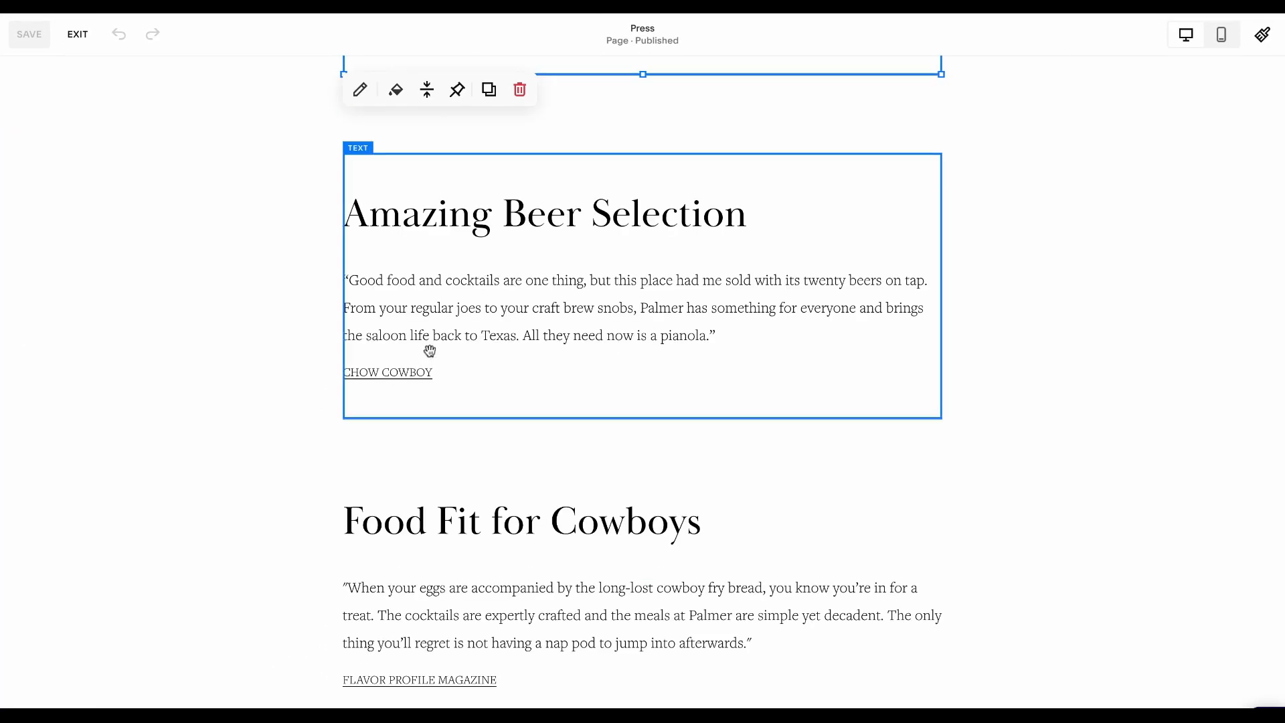
pyautogui.scroll(-15, 427, 347)
pyautogui.scroll(20, 430, 351)
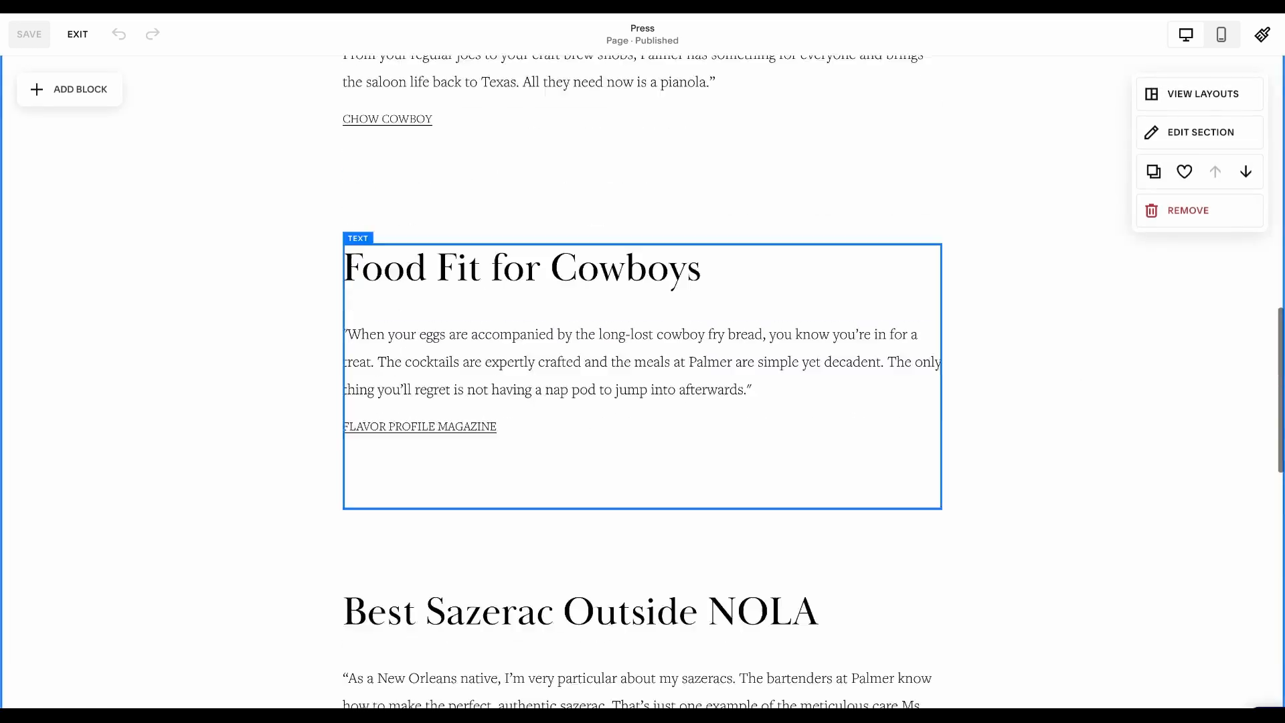
# Step: Inspect the link attached to FOOD MAGAZINE in the No Frills. All Flavor. quote
pyautogui.click(397, 367)
pyautogui.click(397, 367)
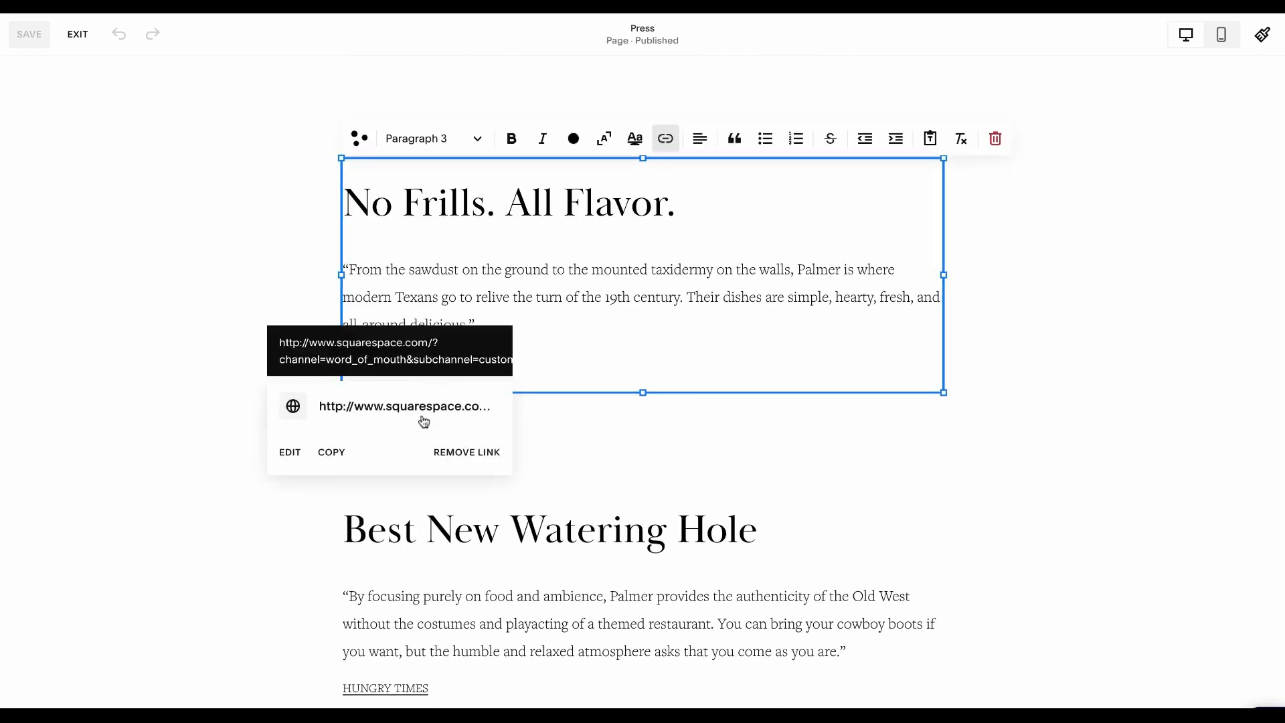
pyautogui.click(661, 467)
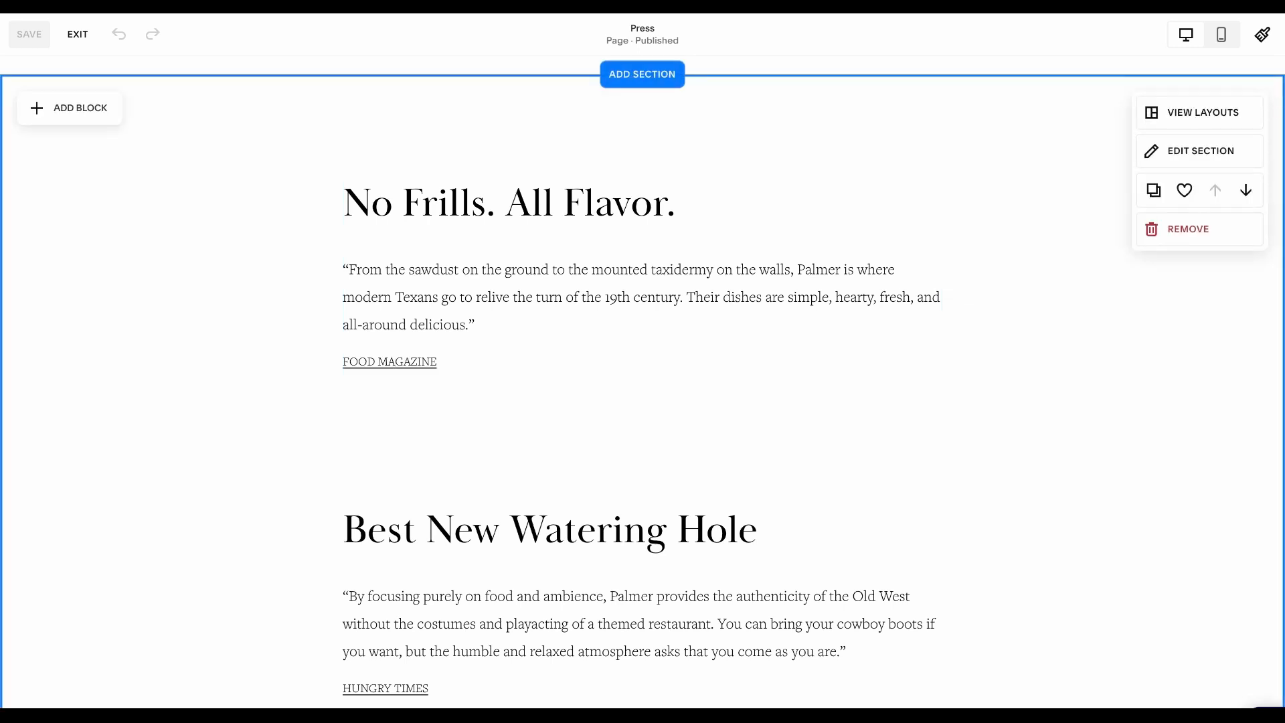
# Step: Move the Best New Watering Hole, Amazing Beer Selection and Food Fit for Cowboys quotes up to tighten the gaps between them
pyautogui.scroll(-1, 421, 382)
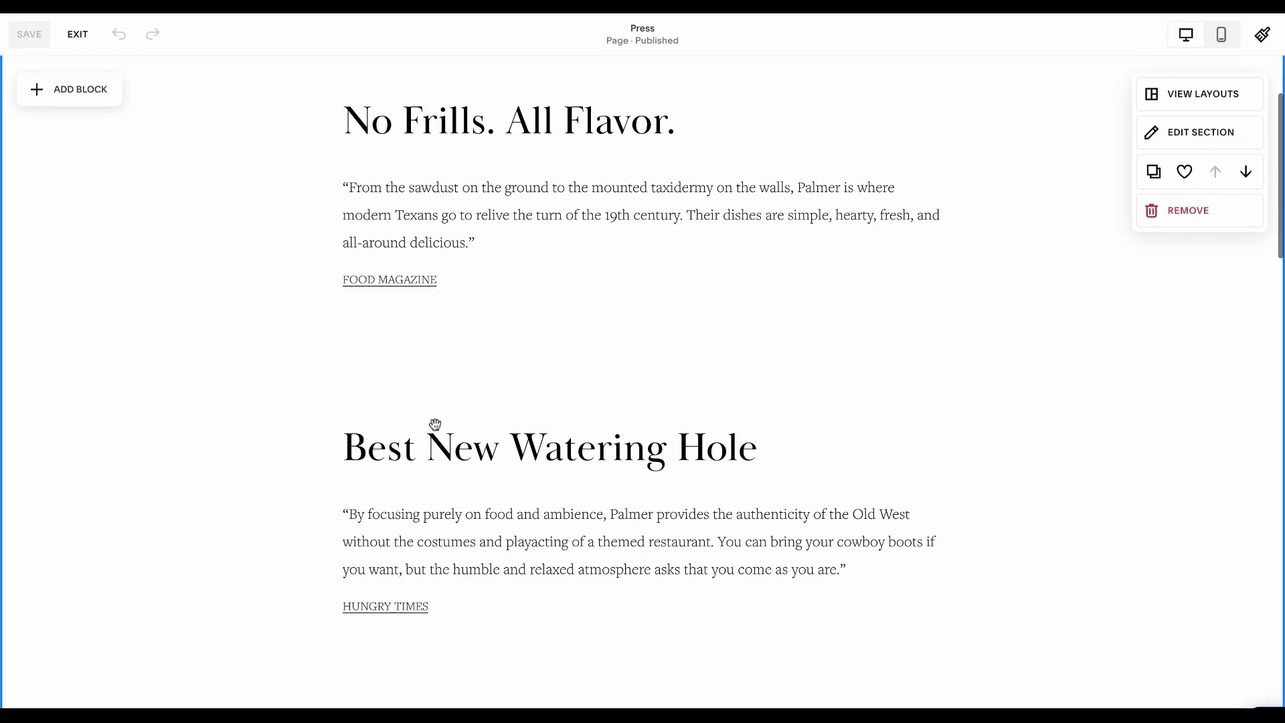
pyautogui.moveTo(435, 424)
pyautogui.mouseDown()
pyautogui.moveTo(453, 466)
pyautogui.moveTo(459, 433)
pyautogui.mouseUp()
pyautogui.scroll(-5, 451, 464)
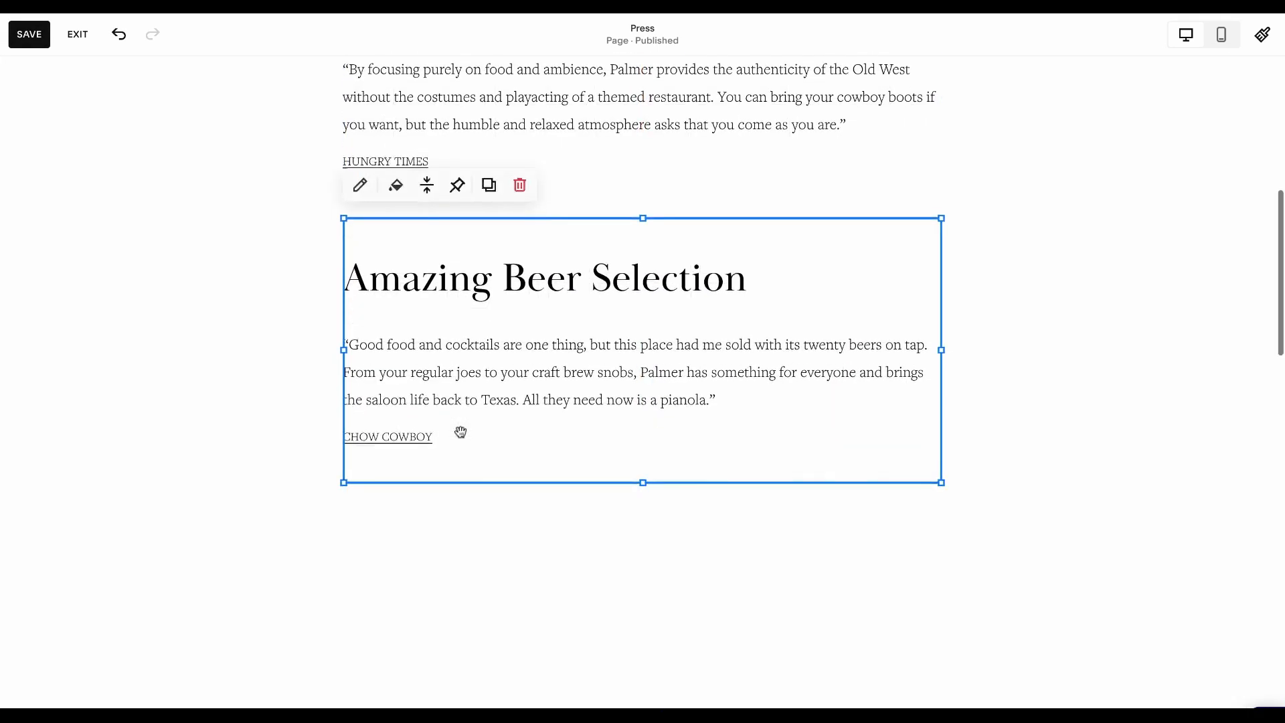
pyautogui.scroll(-3, 459, 433)
pyautogui.moveTo(475, 667); pyautogui.dragTo(473, 524)
pyautogui.scroll(-4, 474, 525)
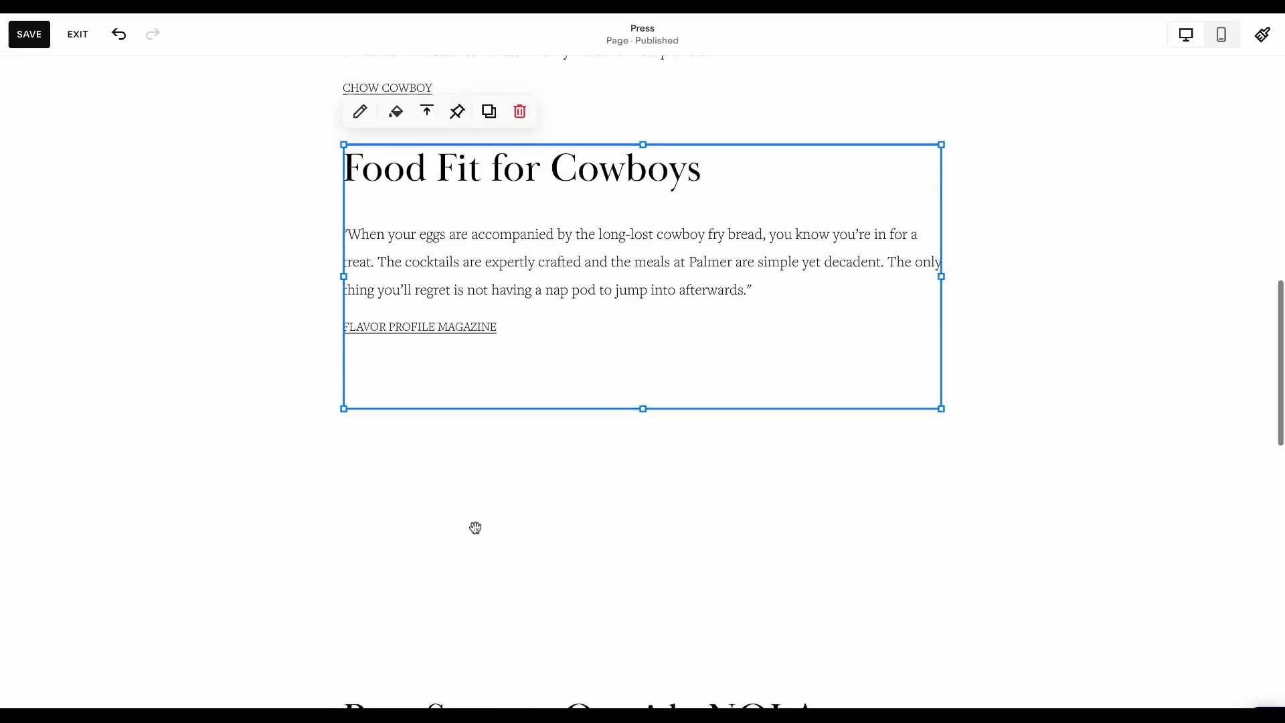
# Step: Move the Best Sazerac Outside NOLA and Rebirth of the Saloon quotes up closer to the quotes above them
pyautogui.moveTo(510, 596); pyautogui.dragTo(511, 596)
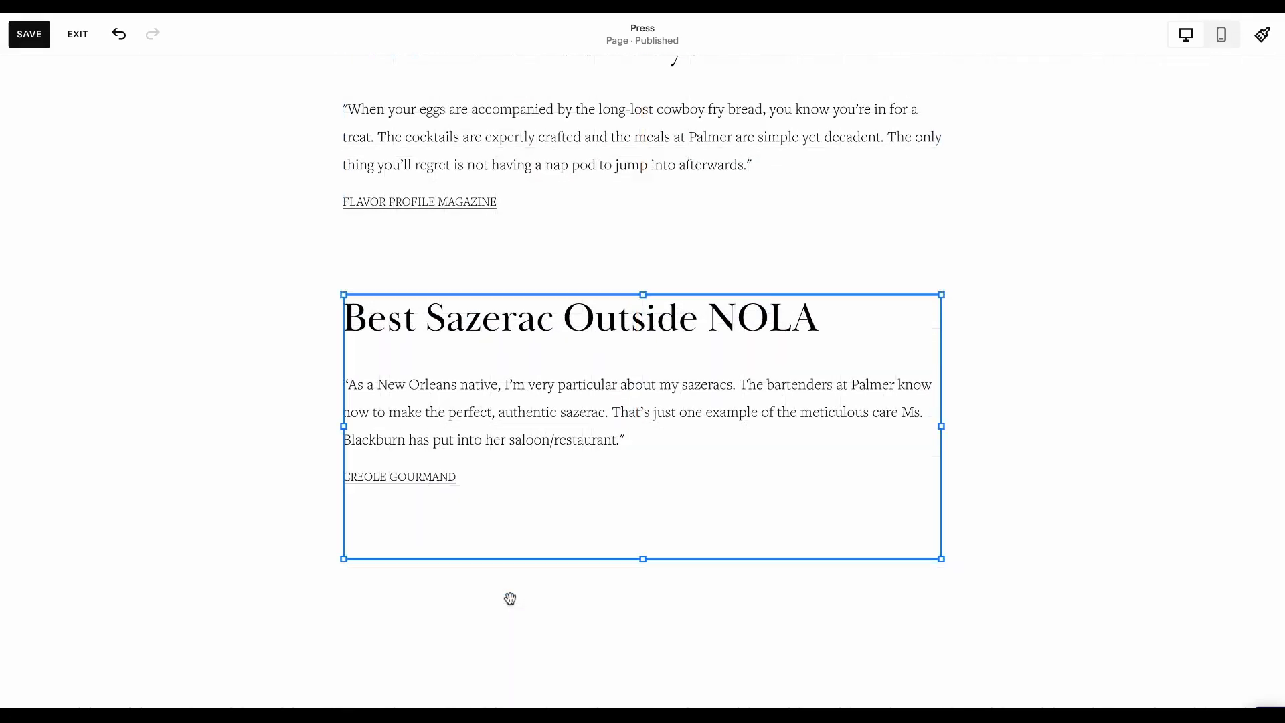
pyautogui.scroll(-5, 511, 596)
pyautogui.moveTo(591, 536); pyautogui.dragTo(597, 560)
pyautogui.scroll(-5, 597, 559)
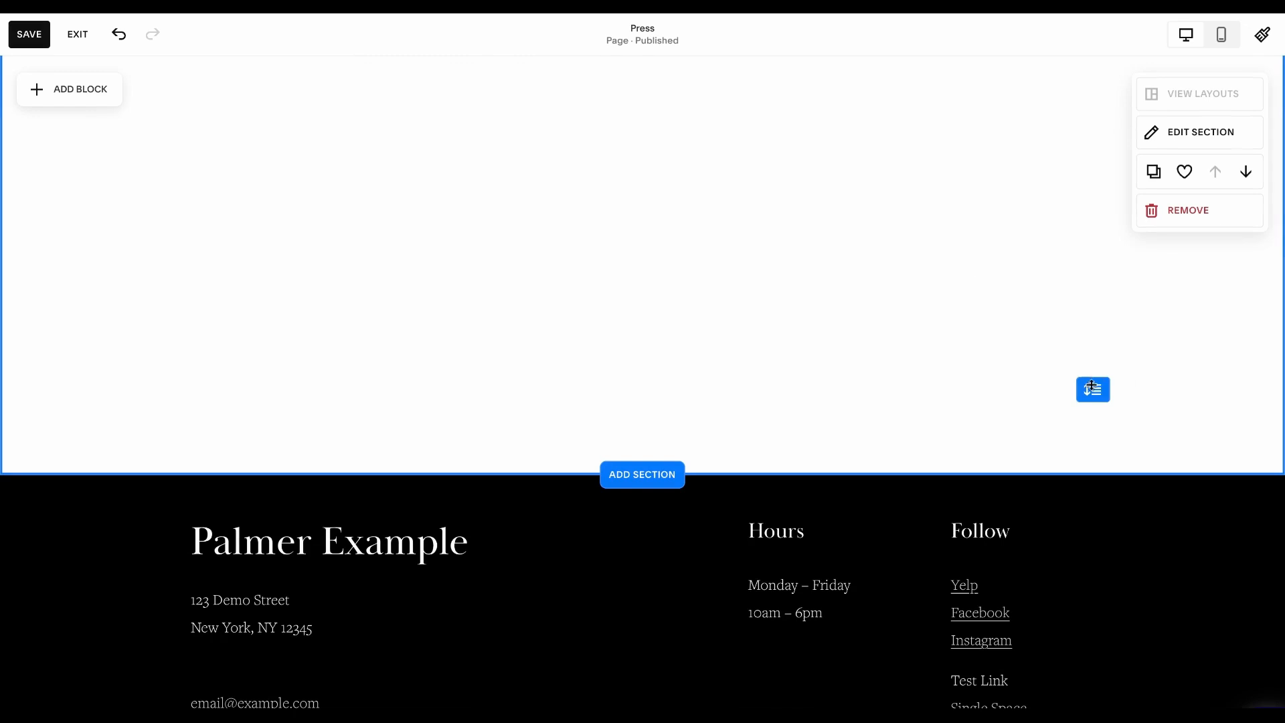
pyautogui.scroll(10, 962, 262)
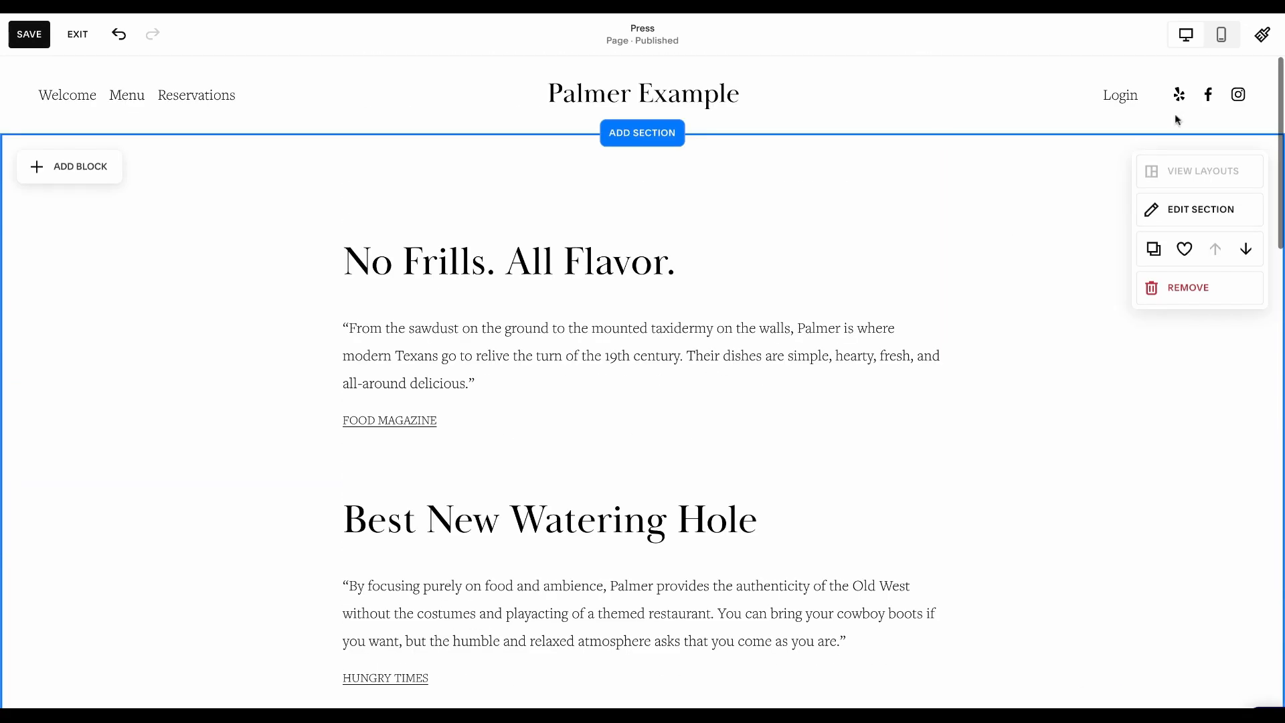
# Step: Check the Press page's mobile layout down to the footer, return to desktop view and save the page
pyautogui.click(1221, 34)
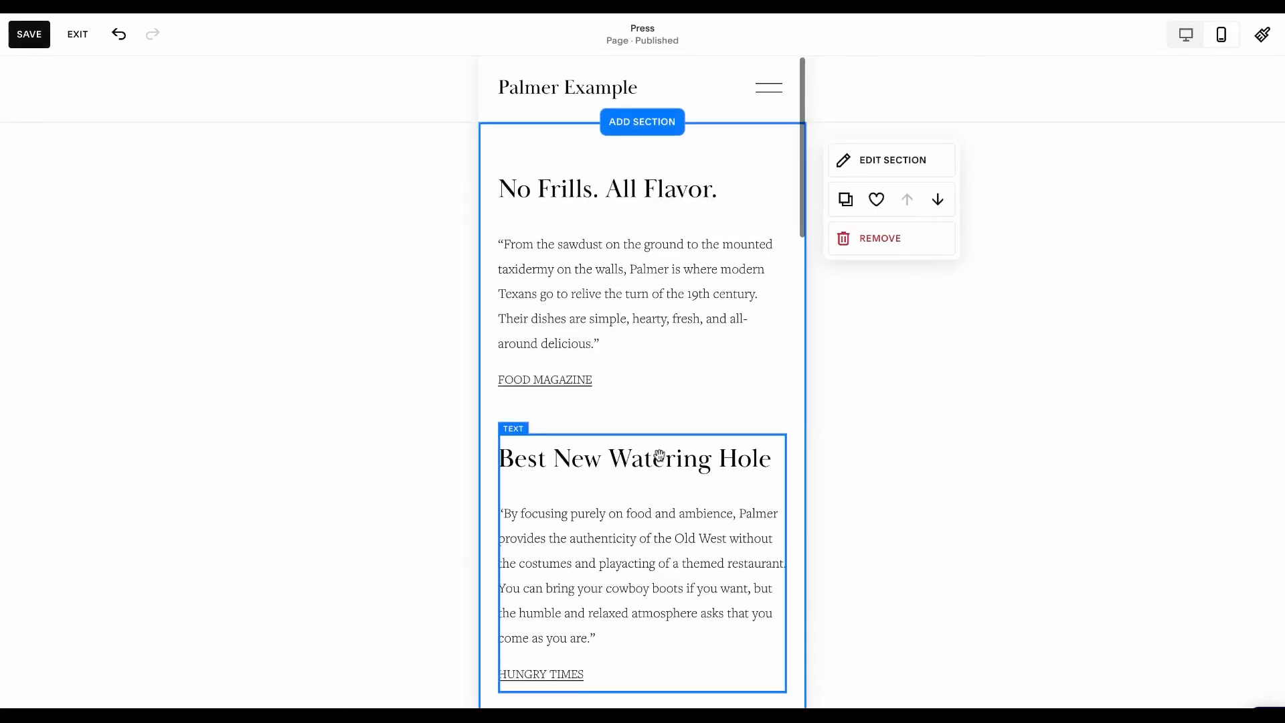
pyautogui.scroll(-15, 660, 456)
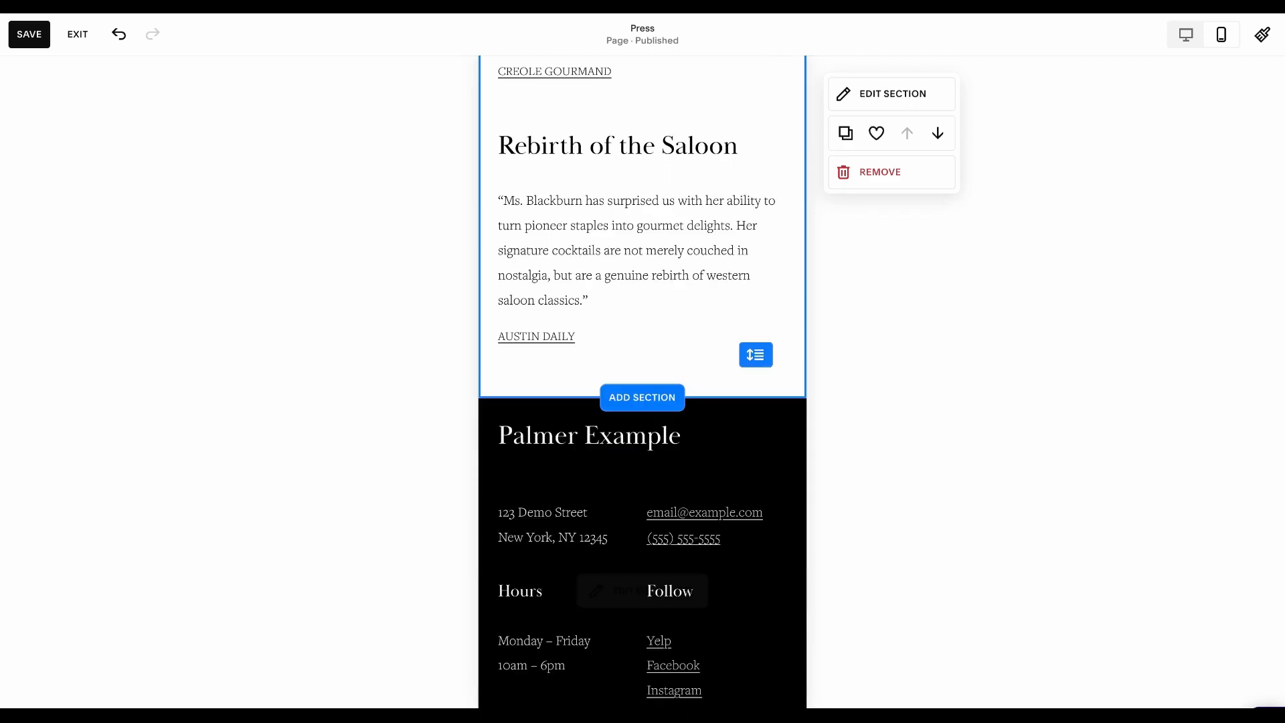
pyautogui.scroll(15, 963, 292)
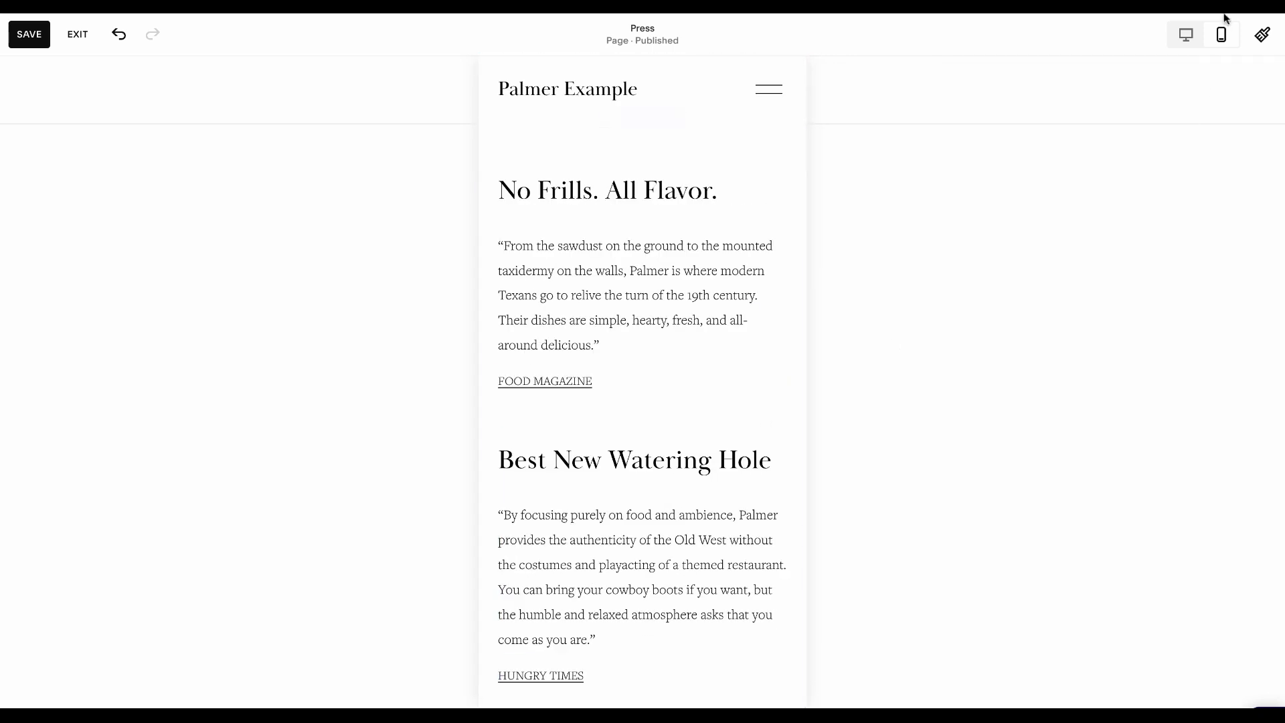
pyautogui.click(1185, 35)
pyautogui.click(28, 39)
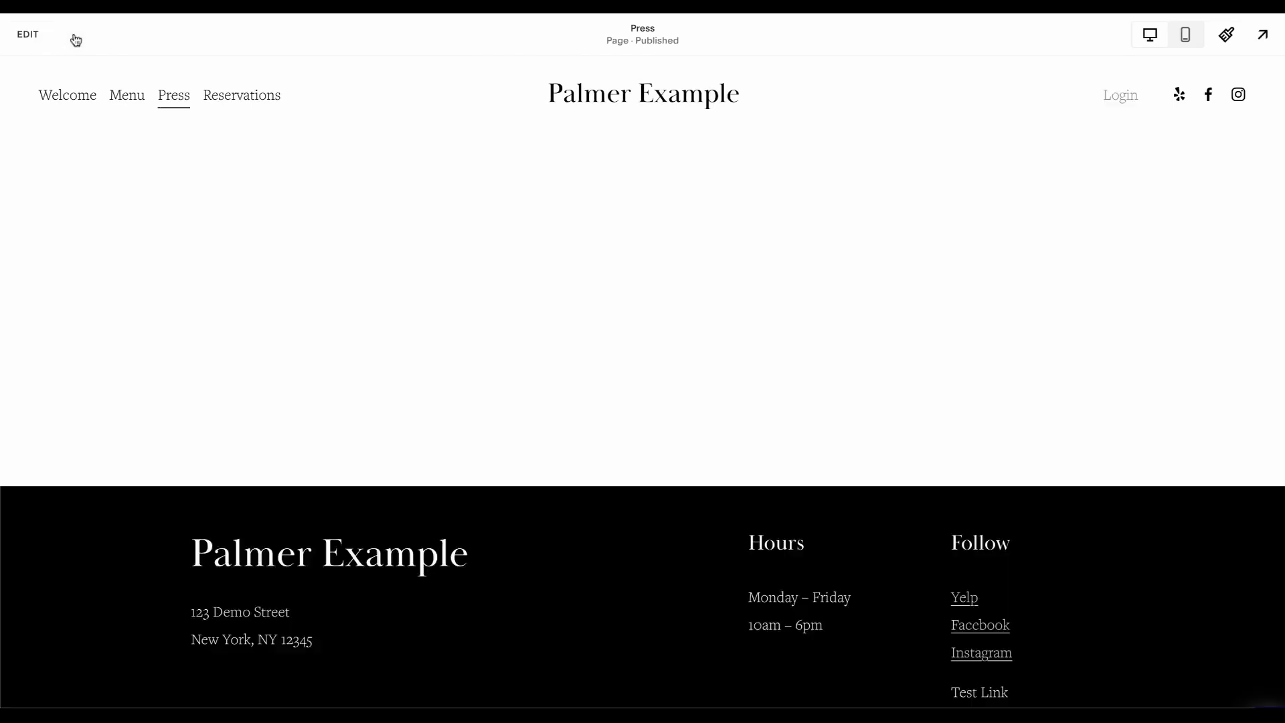
# Step: Open the Reservations page for editing and open the settings of its Tock reservation block
pyautogui.click(426, 103)
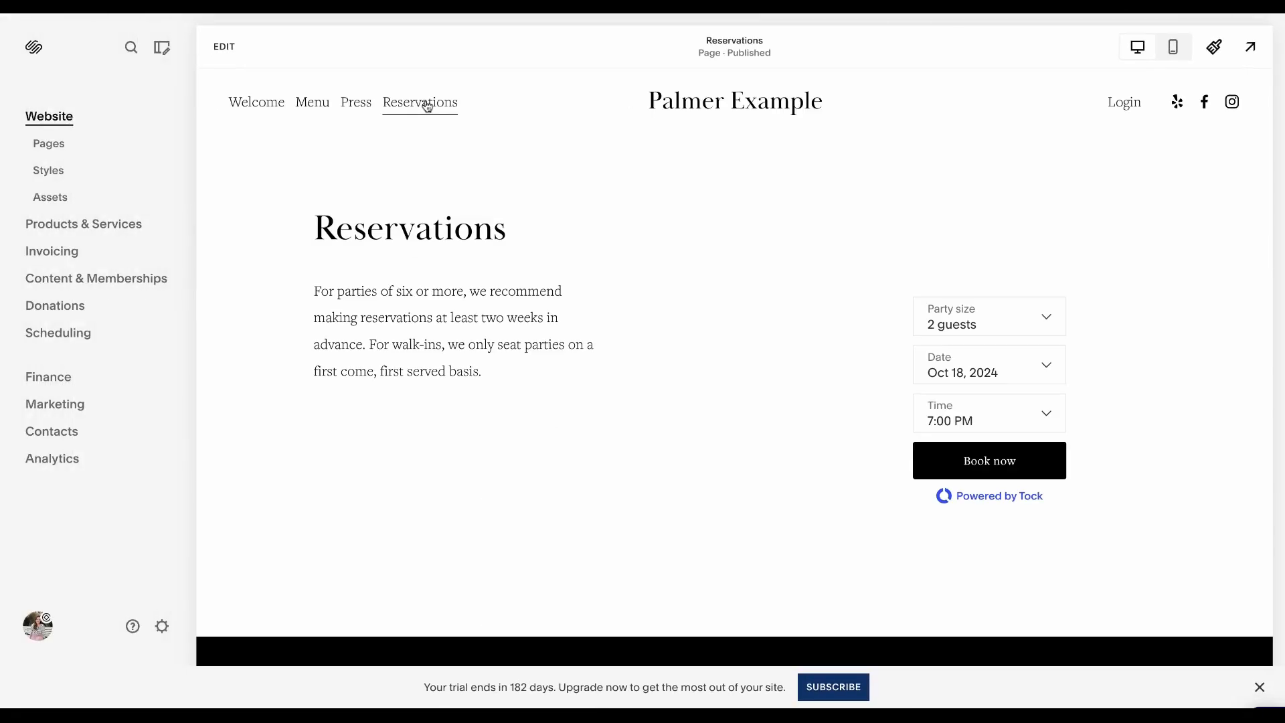
pyautogui.click(231, 48)
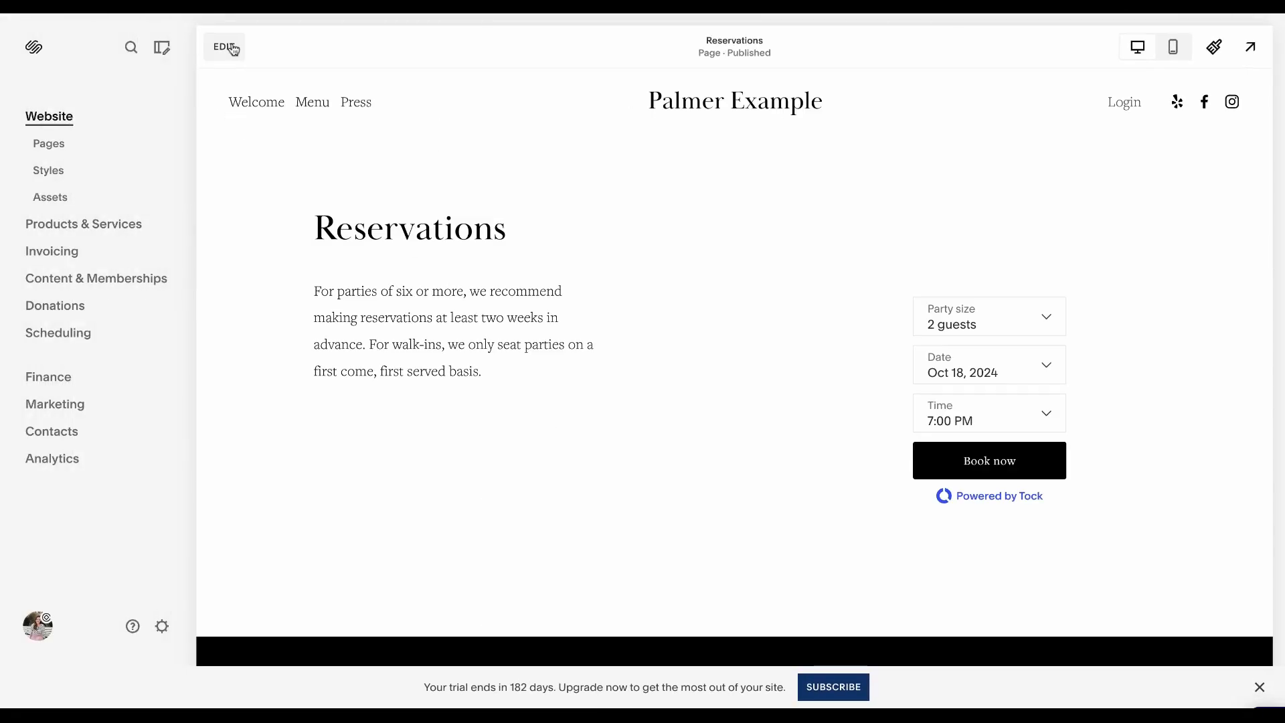
pyautogui.click(352, 347)
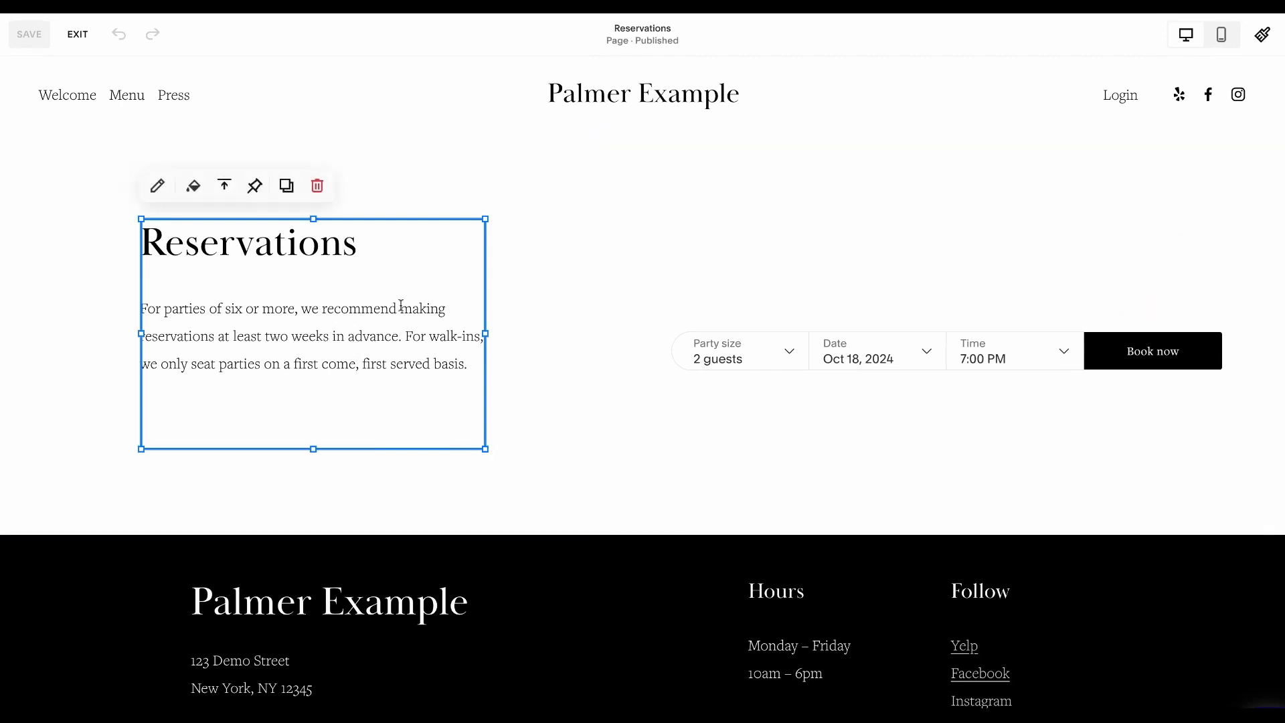
pyautogui.click(766, 365)
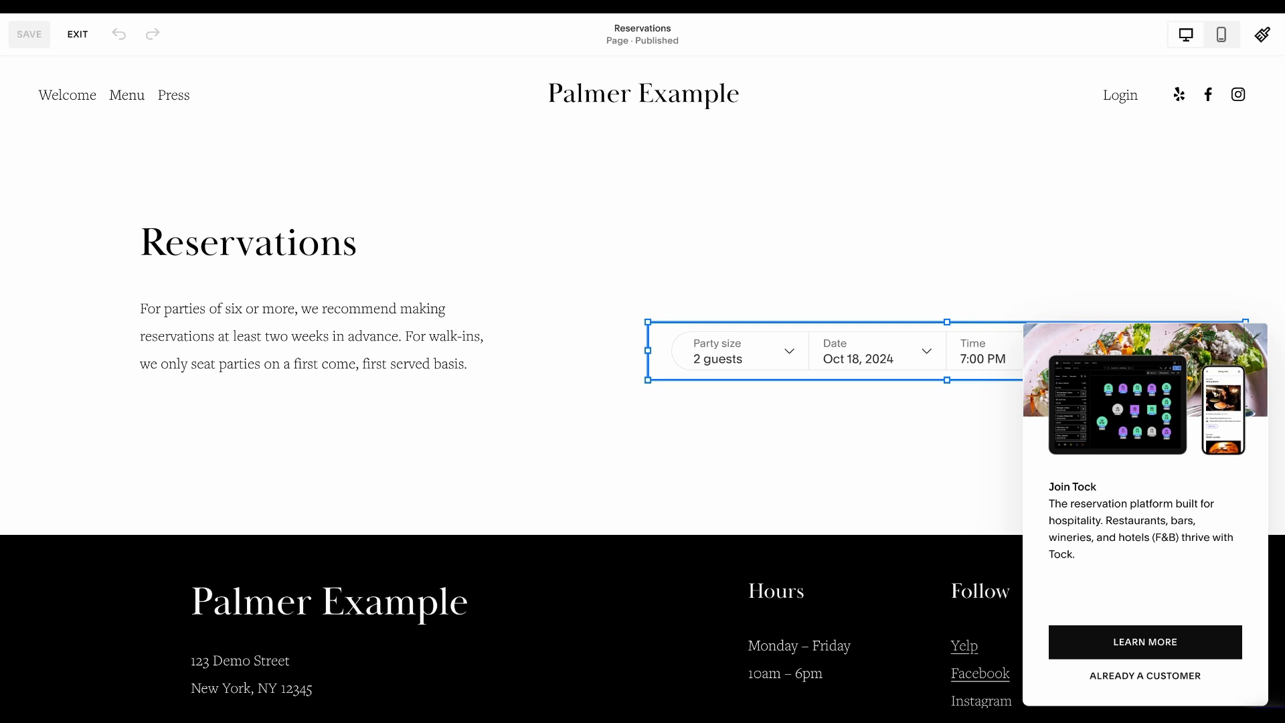
# Step: Add a Code block to the Reservations section and place it above the reservation widget, resized to the widget's width
pyautogui.click(850, 447)
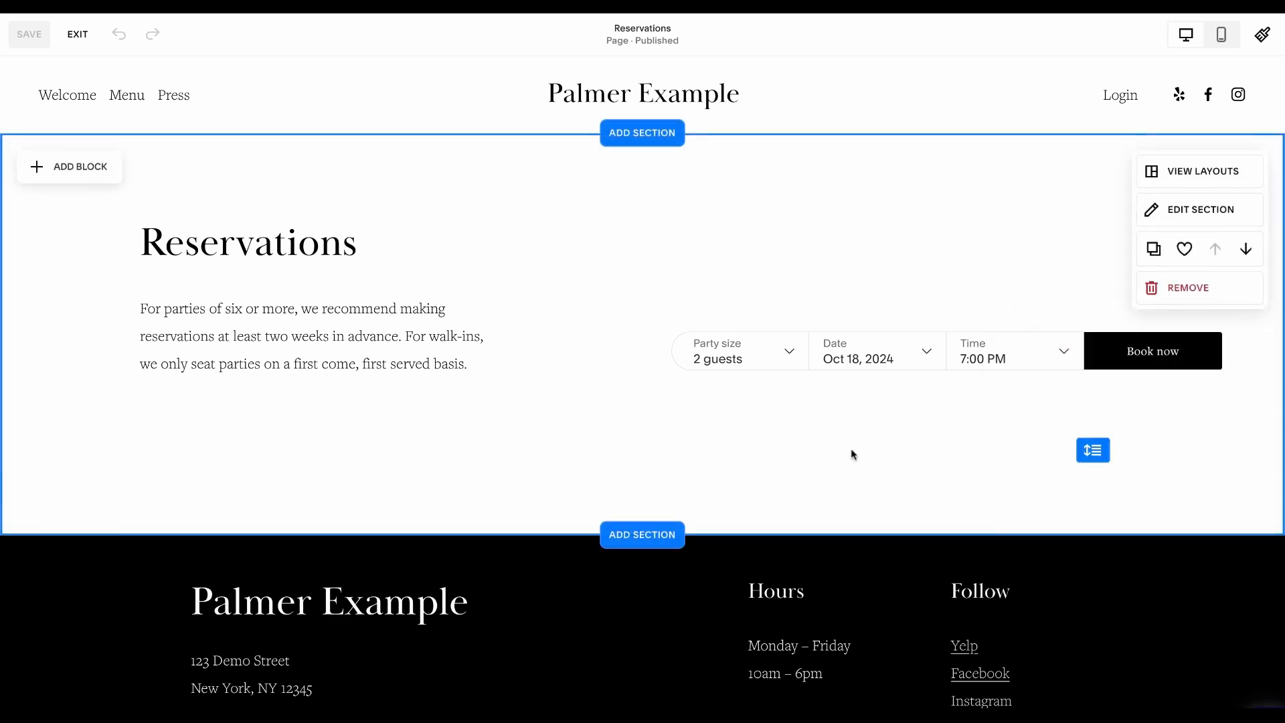
pyautogui.click(72, 166)
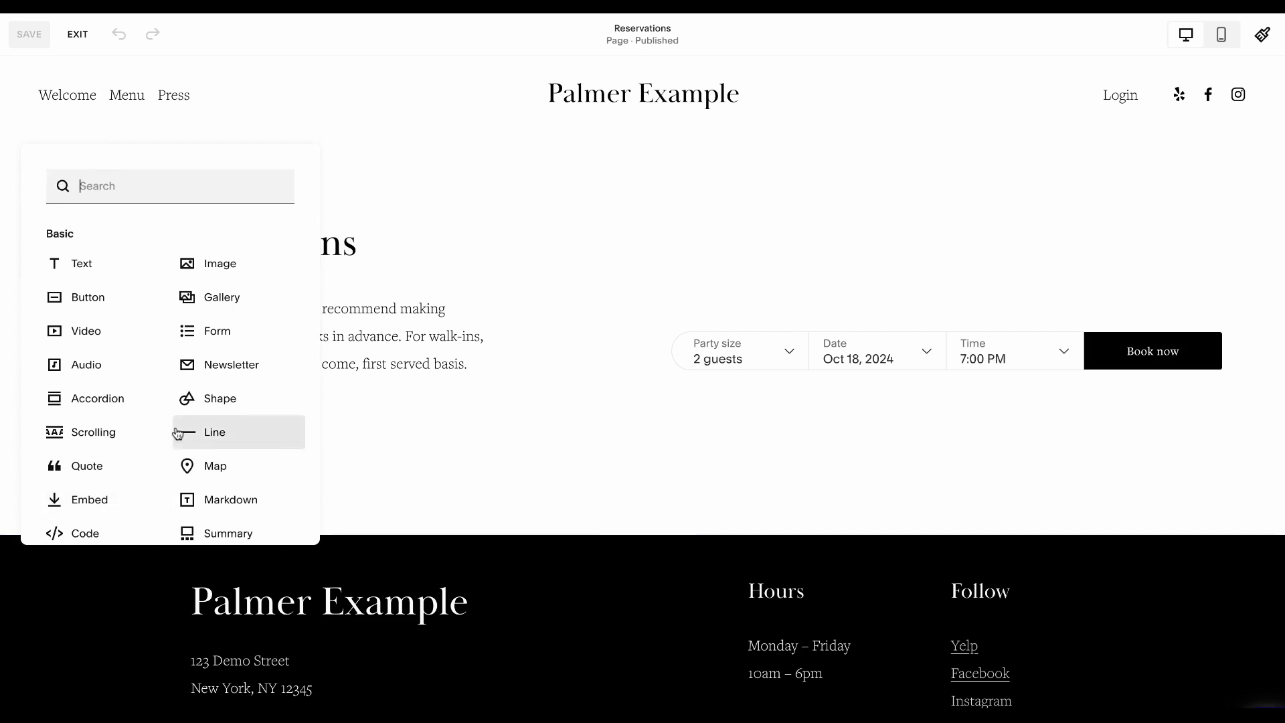
pyautogui.scroll(-3, 178, 434)
pyautogui.click(84, 434)
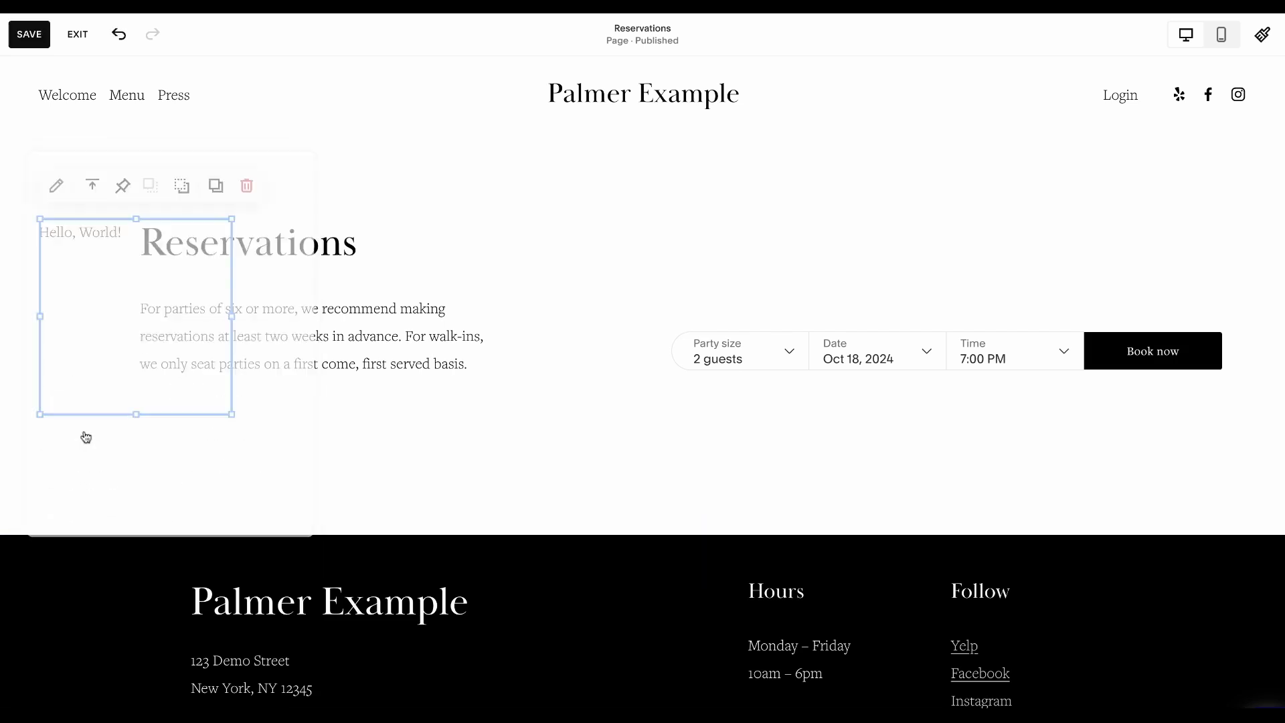
pyautogui.moveTo(118, 343); pyautogui.dragTo(726, 345)
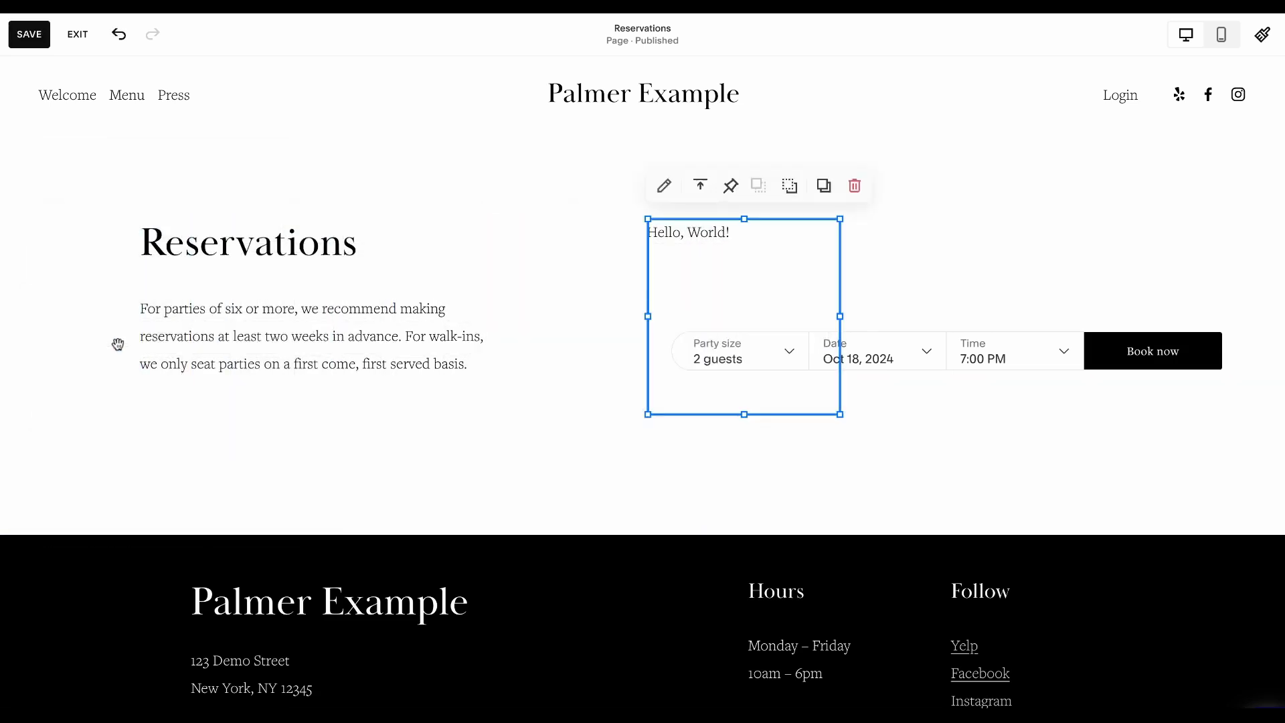
pyautogui.moveTo(840, 316); pyautogui.dragTo(1245, 316)
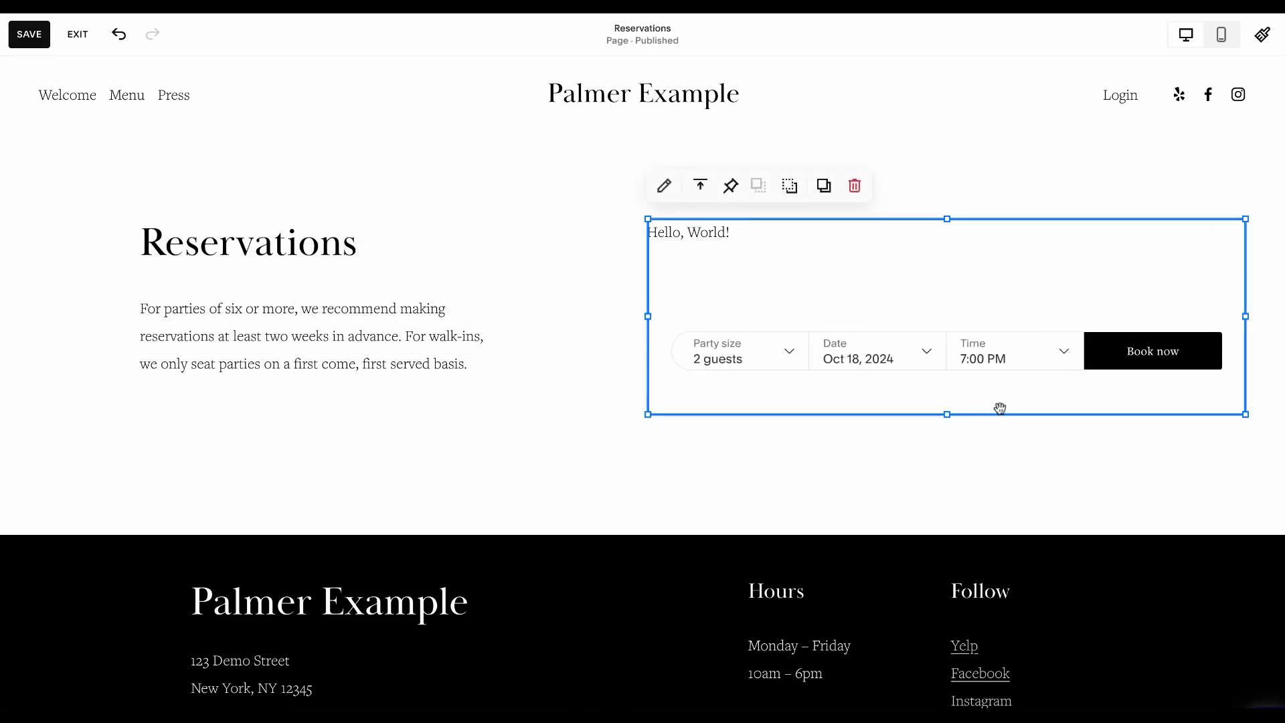
pyautogui.moveTo(957, 414); pyautogui.dragTo(860, 309)
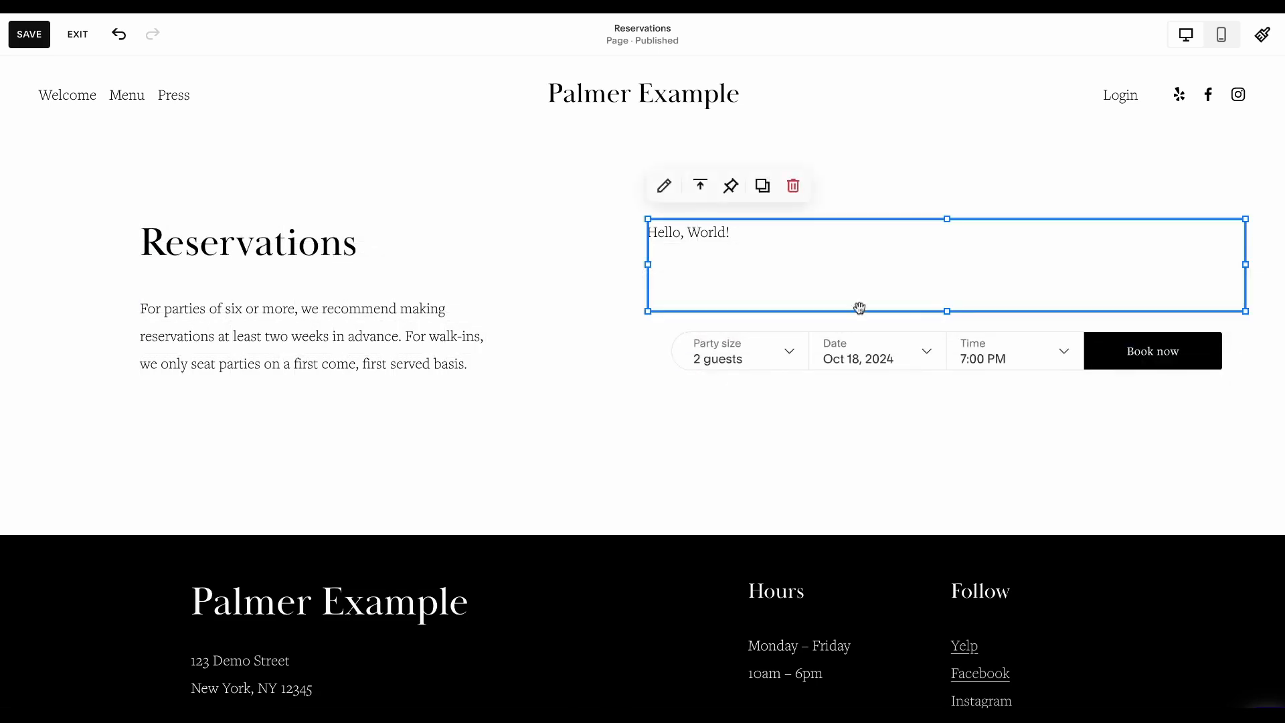
# Step: Clear the placeholder HTML from the Code block and delete the Tock reservation block
pyautogui.click(664, 186)
pyautogui.click(915, 324)
pyautogui.hotkey('ctrl', 'a')
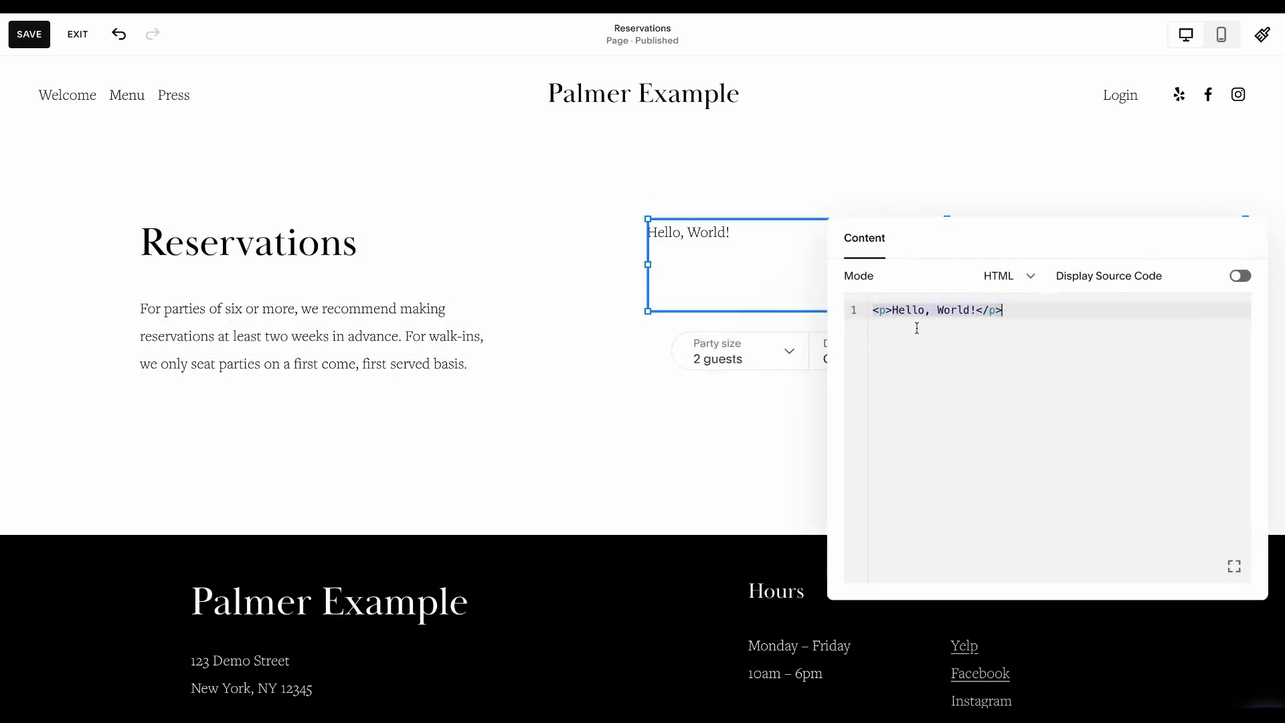
pyautogui.press('BackSpace')
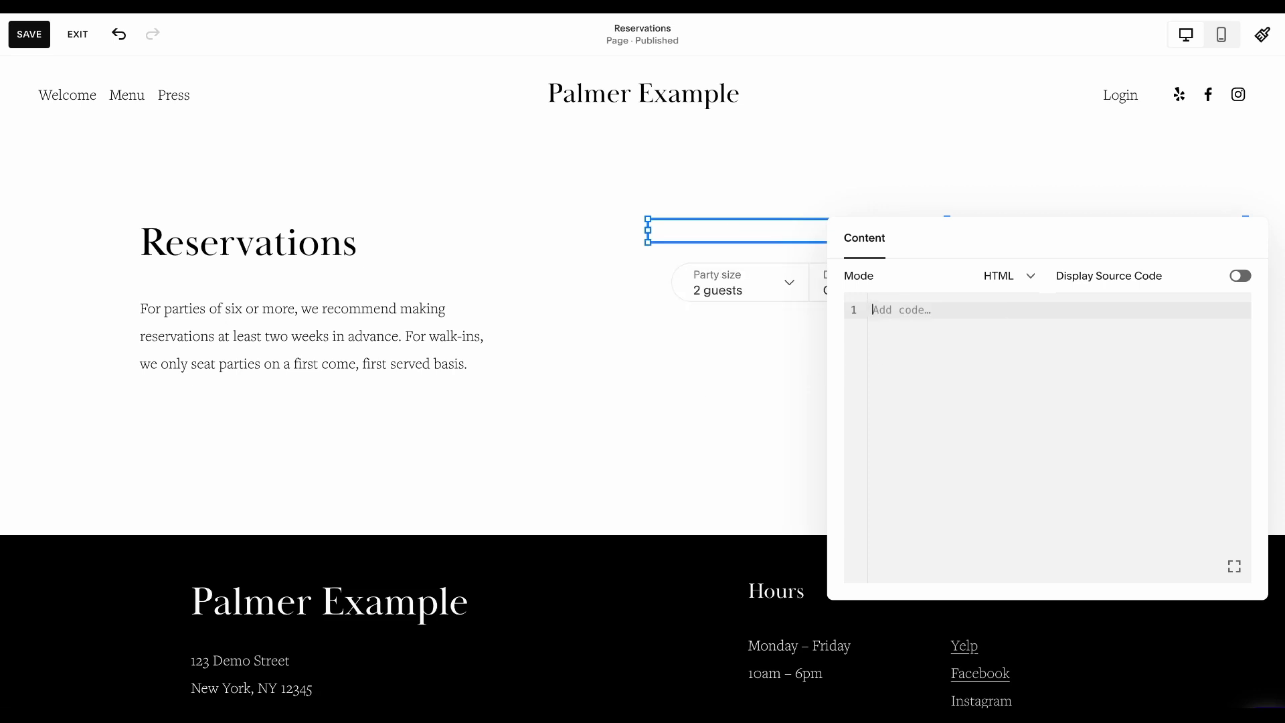
pyautogui.click(764, 288)
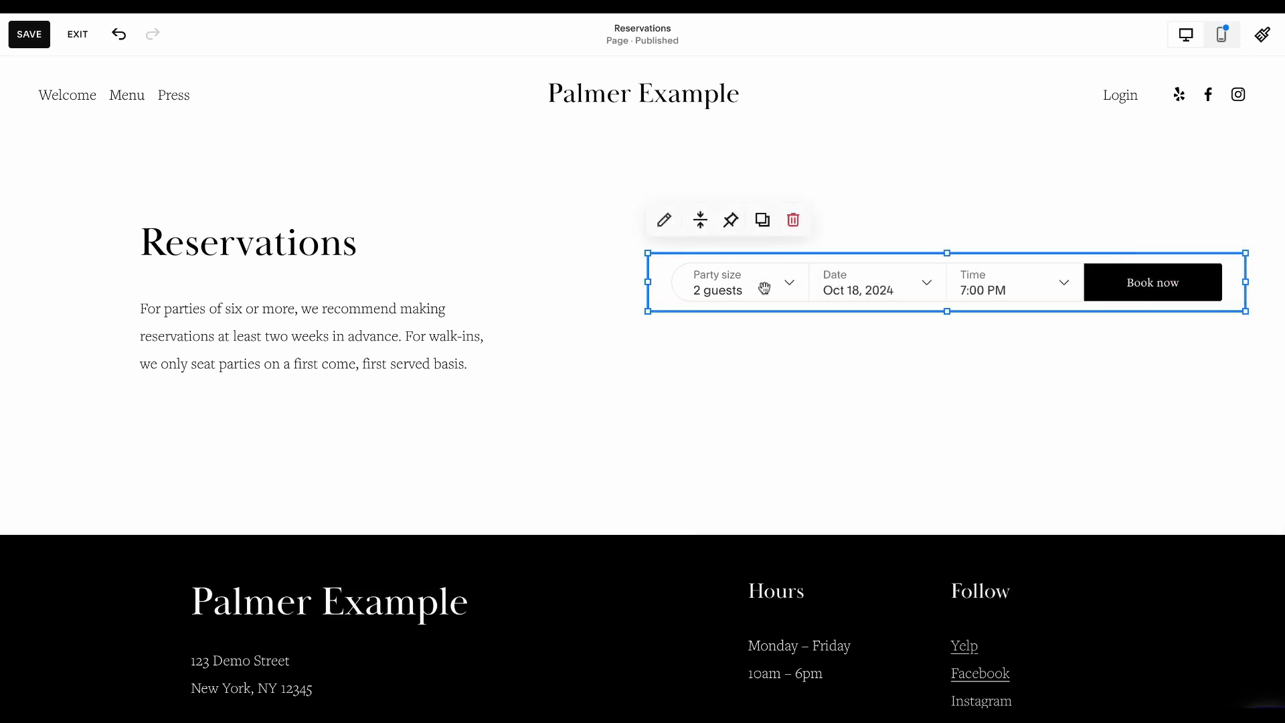
pyautogui.click(795, 221)
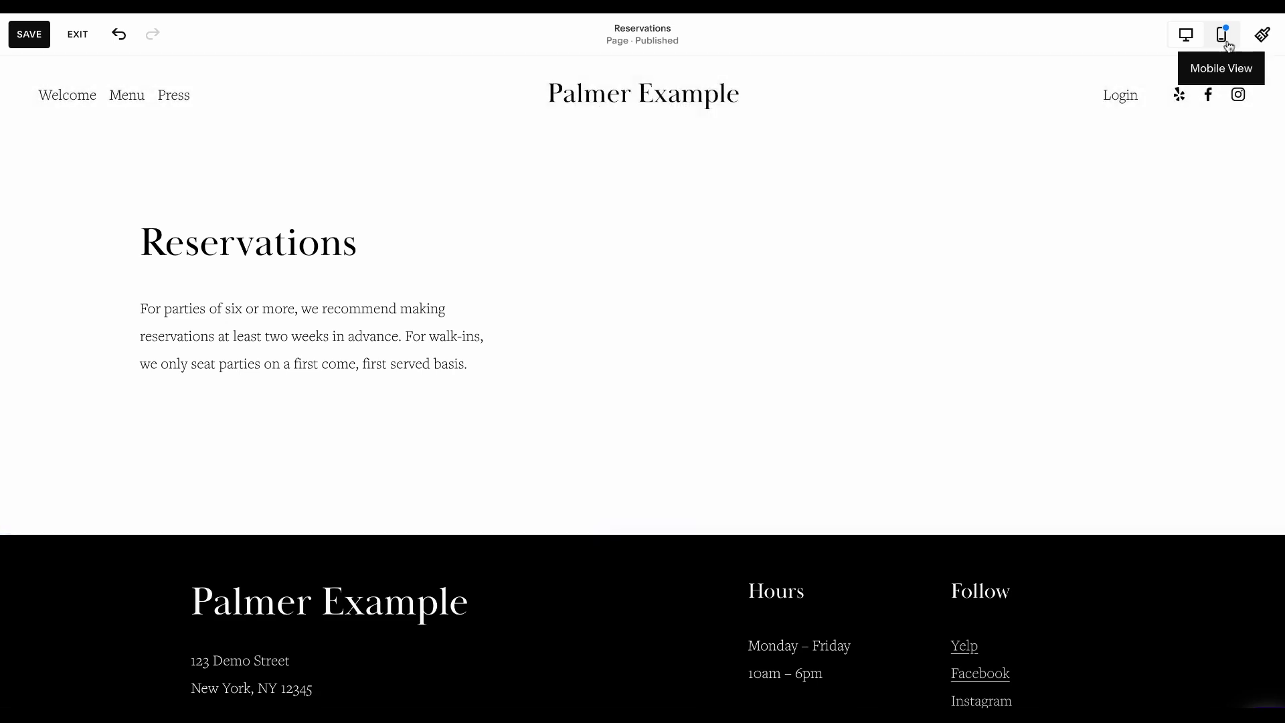
# Step: Check the Reservations page's mobile layout, return to desktop view and exit the editor, discarding the unsaved changes
pyautogui.click(1222, 37)
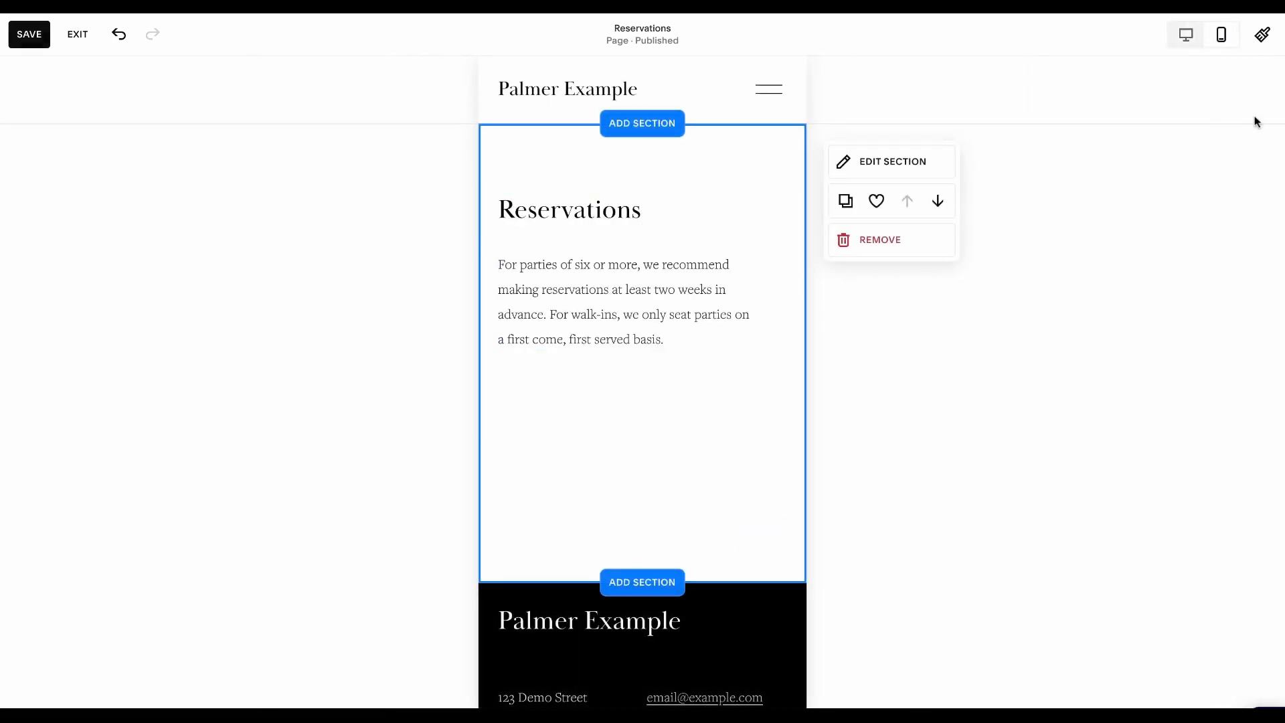
pyautogui.click(1184, 47)
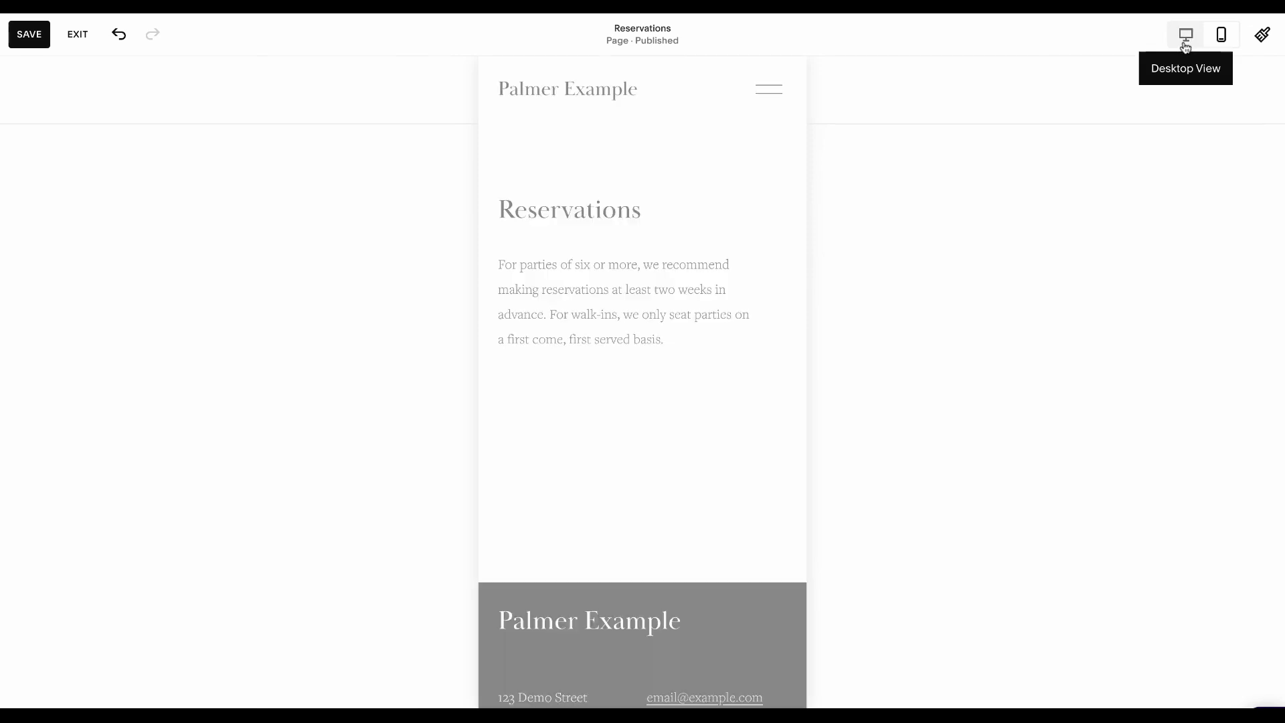
pyautogui.click(99, 38)
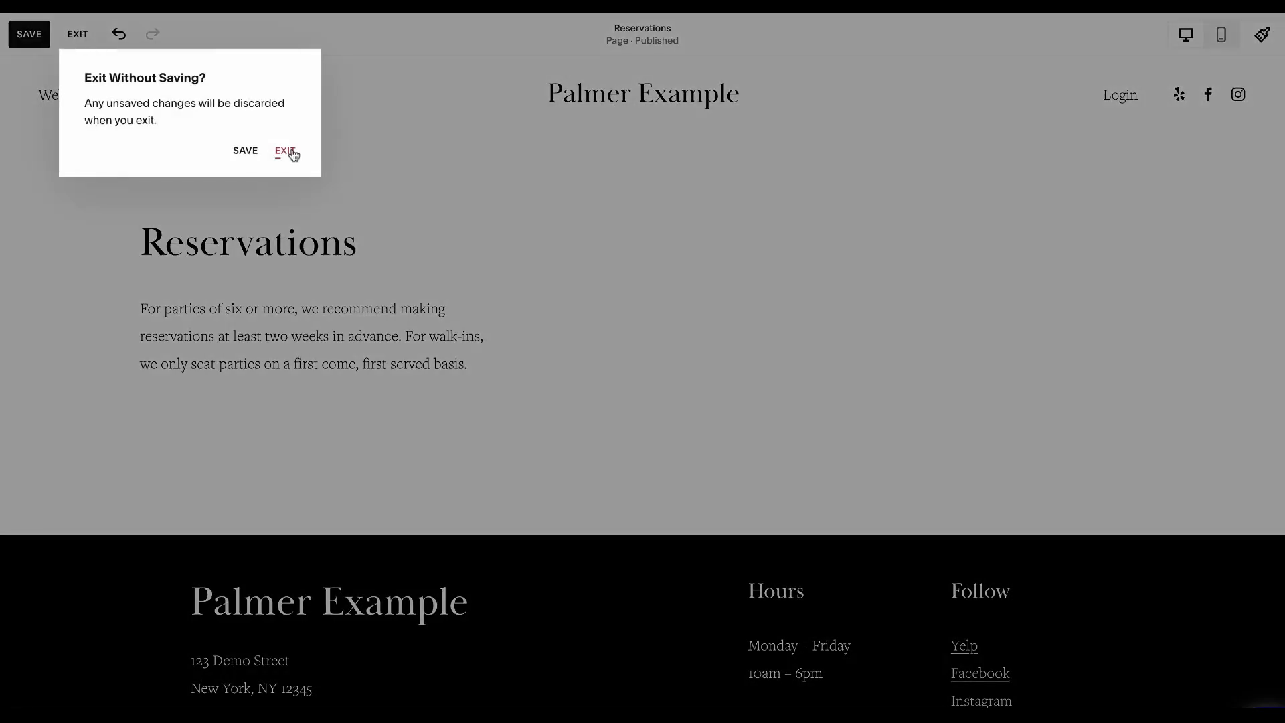
pyautogui.click(293, 156)
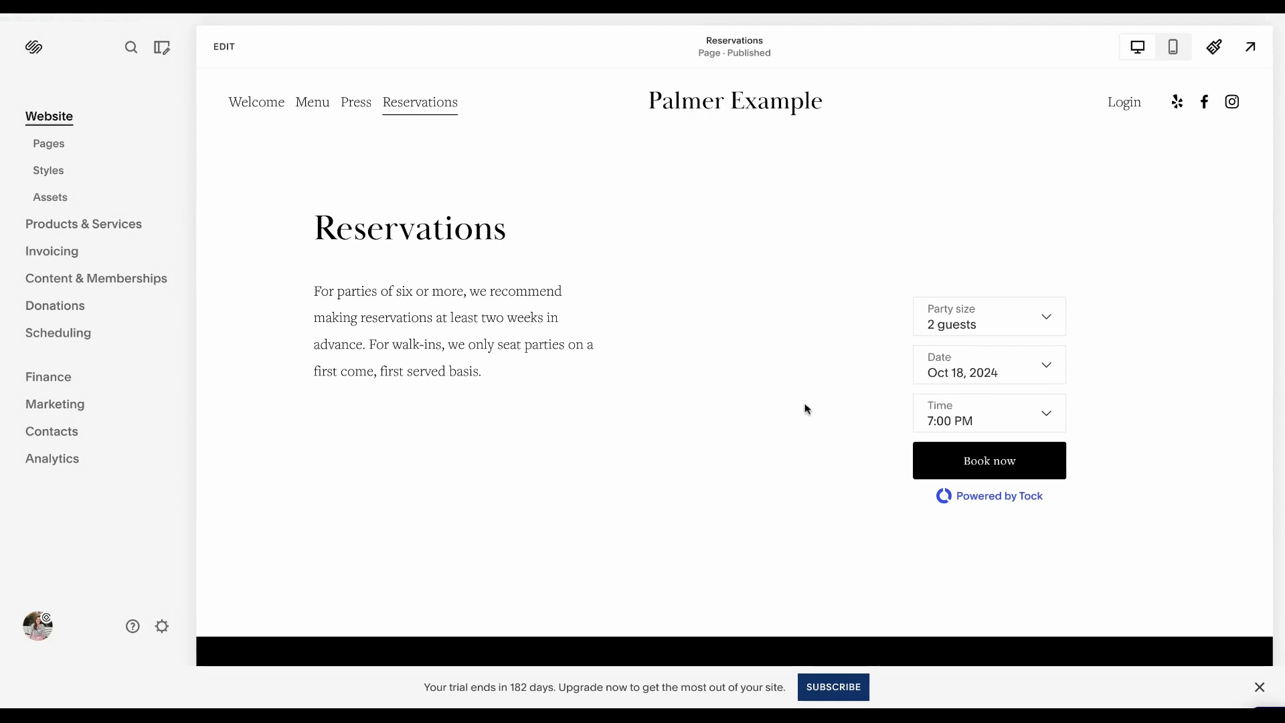
# Step: Open the site header for editing and examine its site title, logo image and mobile logo image settings
pyautogui.scroll(-1, 806, 408)
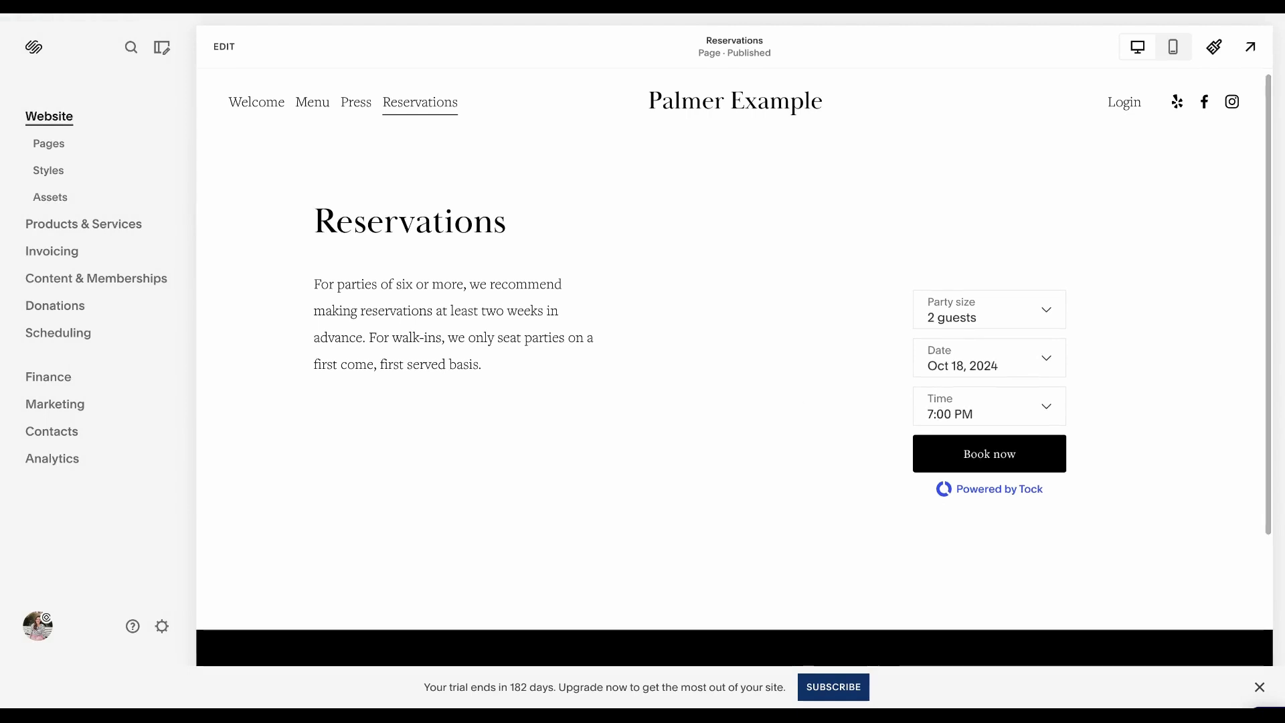
pyautogui.click(228, 48)
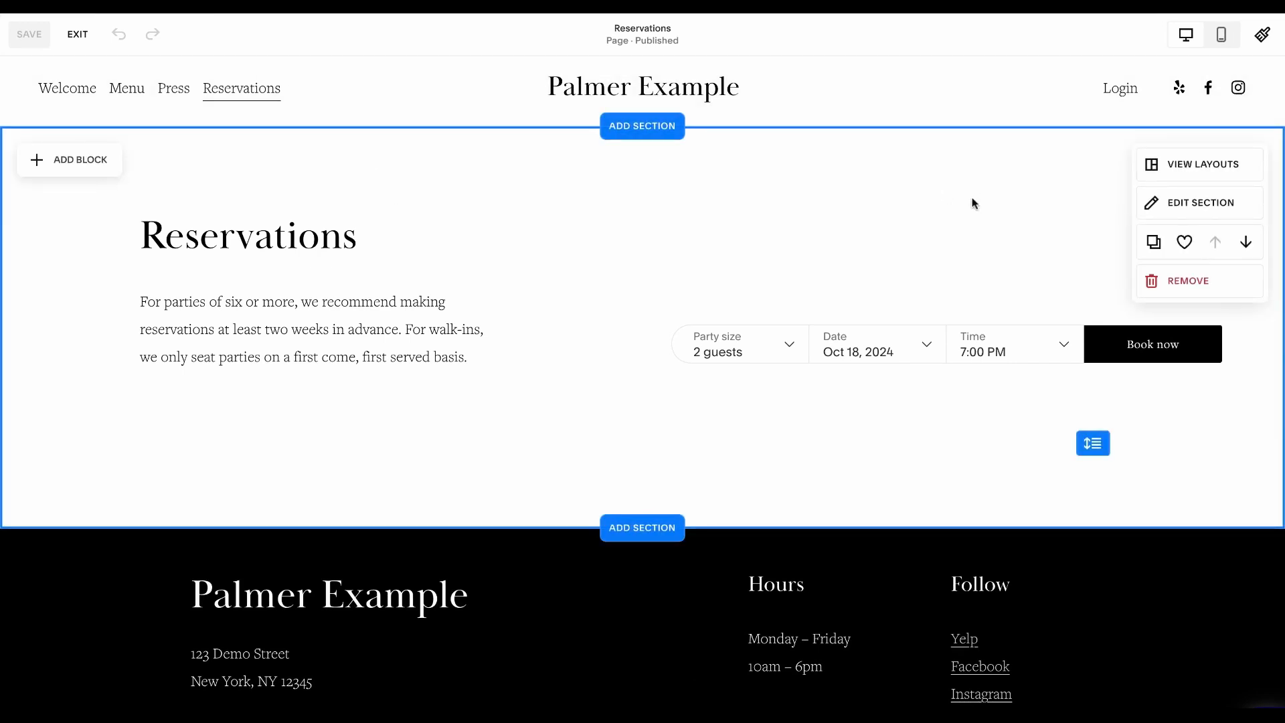
pyautogui.moveTo(436, 111)
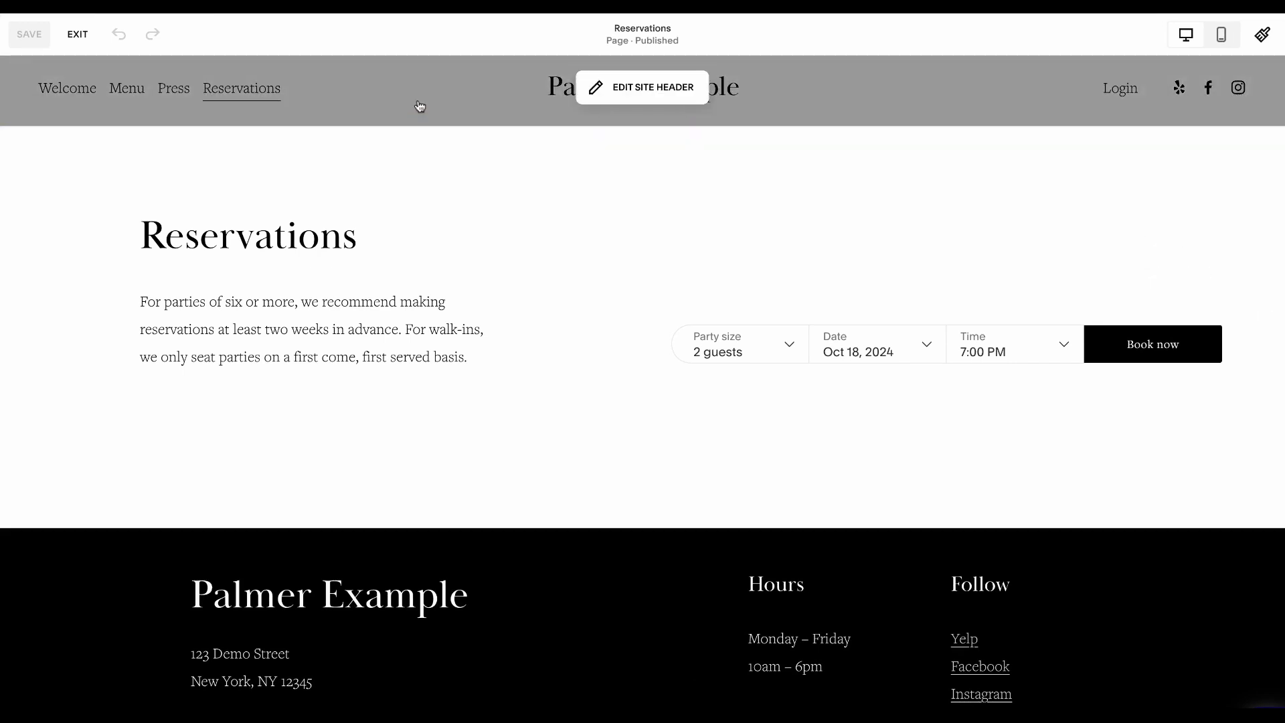
pyautogui.click(677, 91)
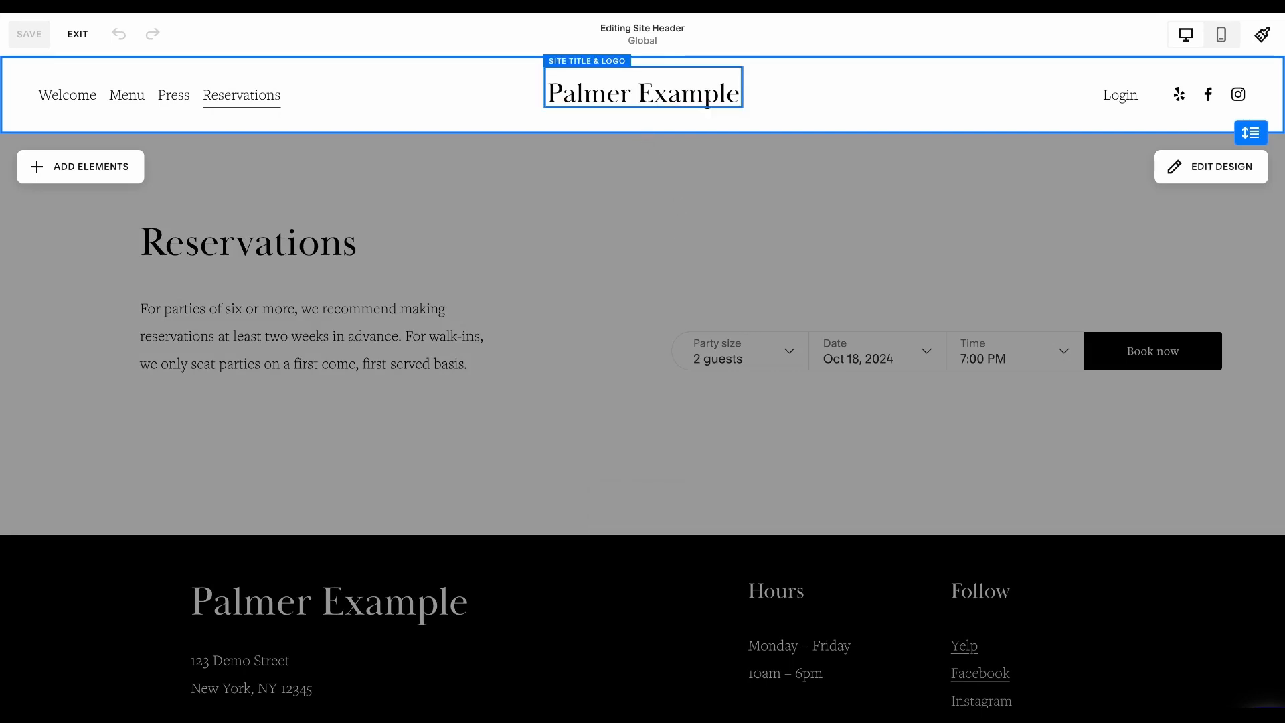
pyautogui.click(691, 99)
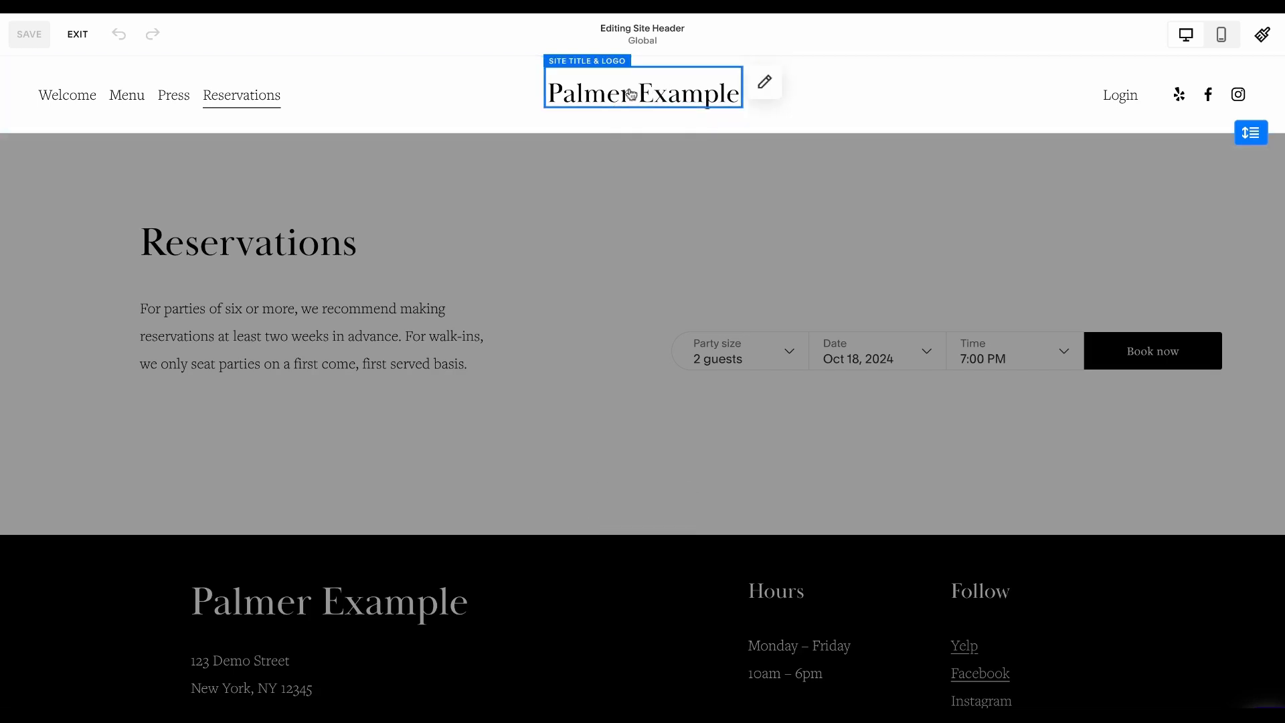
pyautogui.click(765, 85)
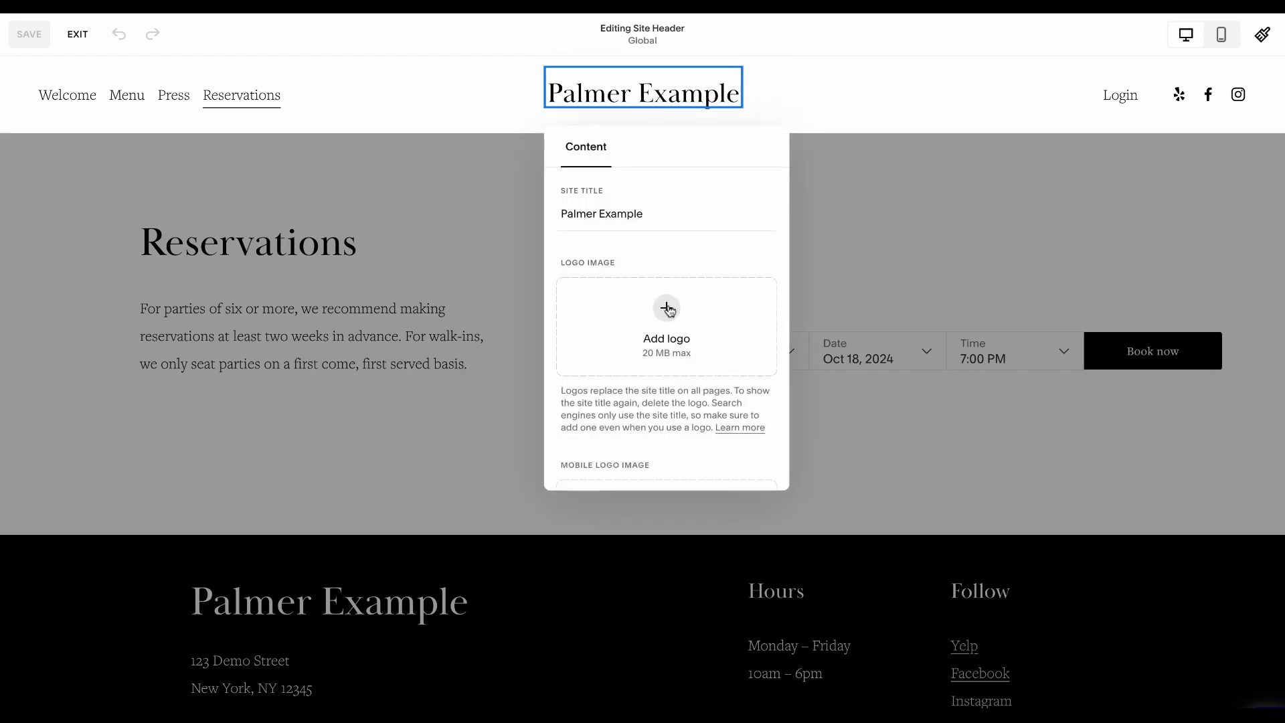
pyautogui.click(574, 212)
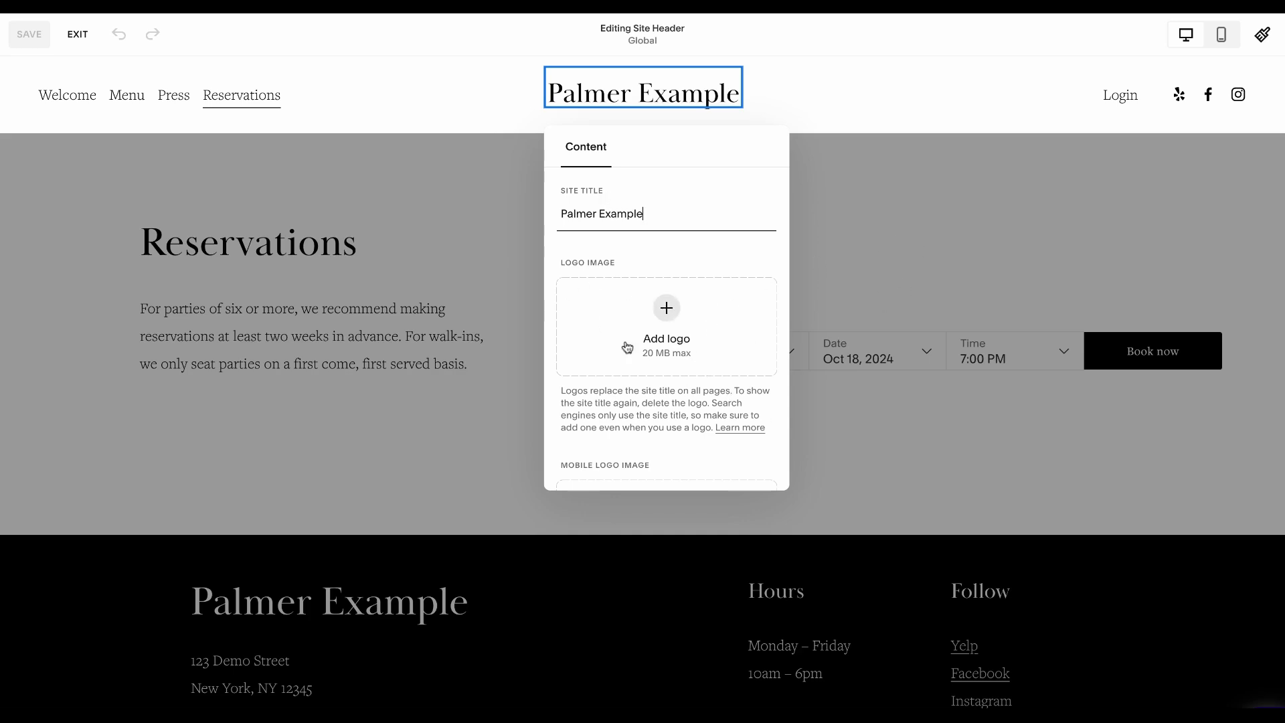
pyautogui.scroll(-1, 669, 345)
pyautogui.scroll(-5, 669, 346)
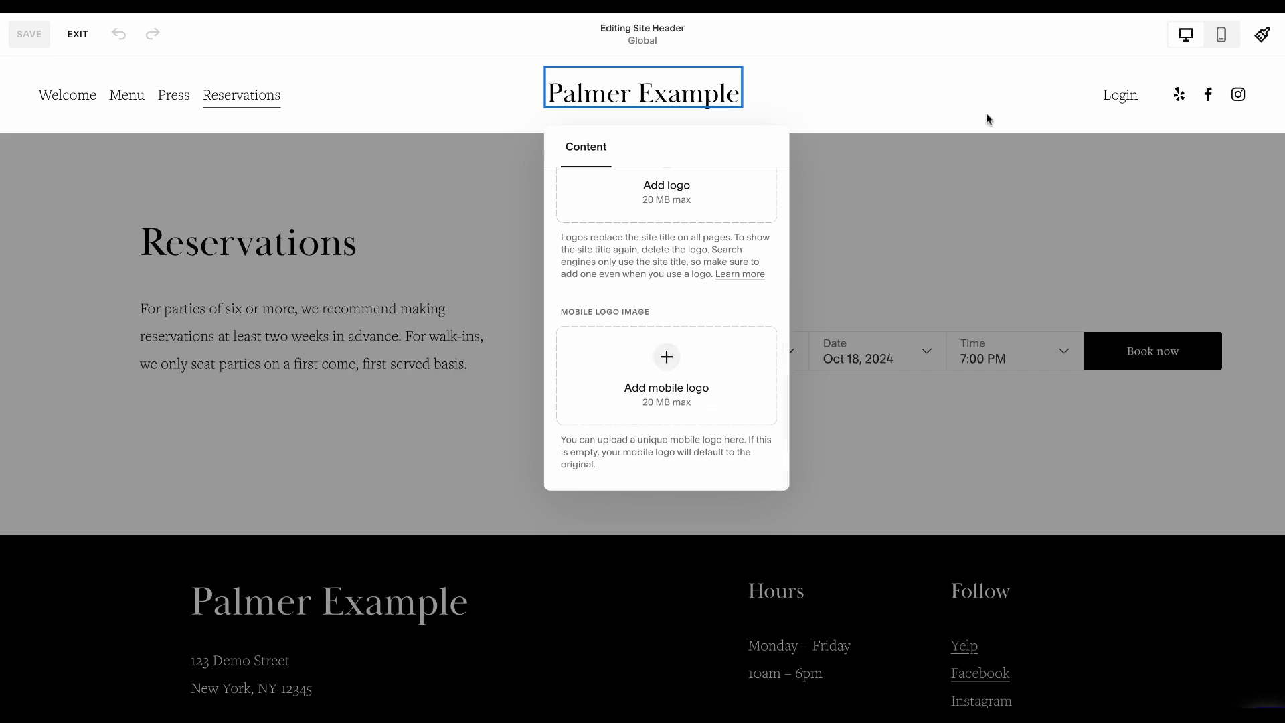
pyautogui.click(873, 185)
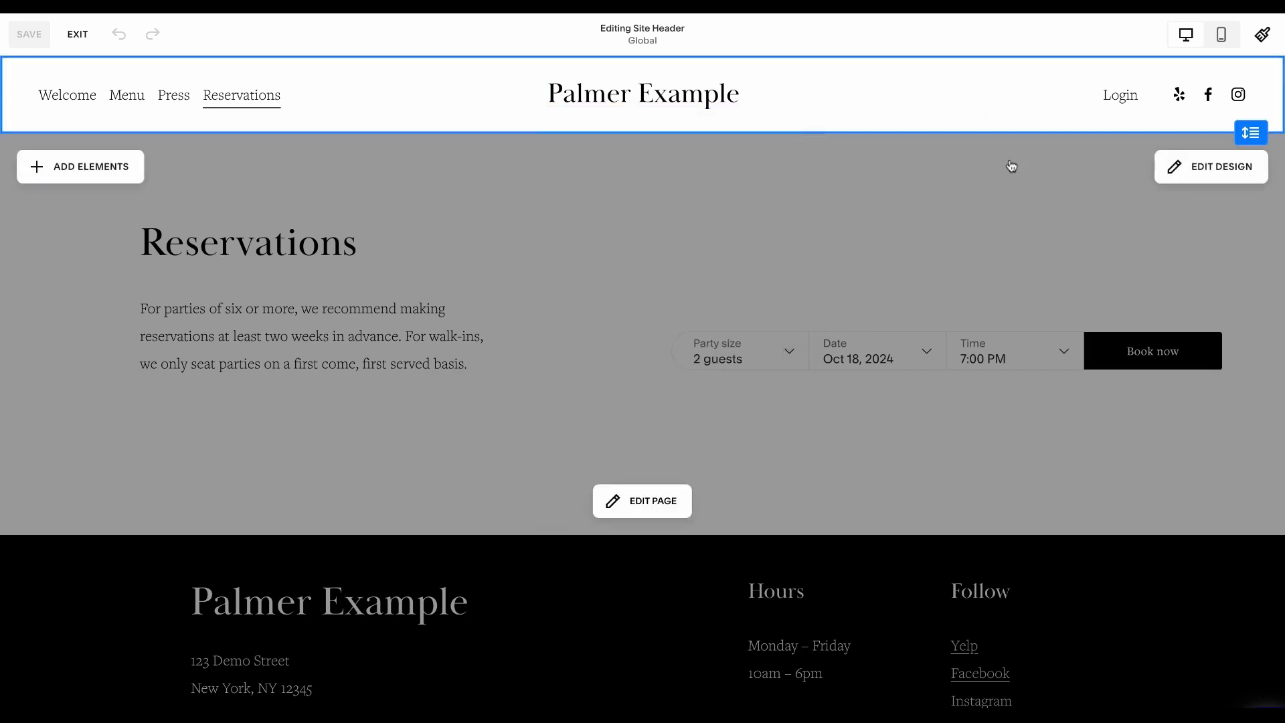
# Step: Examine the header's social links settings, including the Yelp profile link and the entry for adding a social link
pyautogui.click(1213, 97)
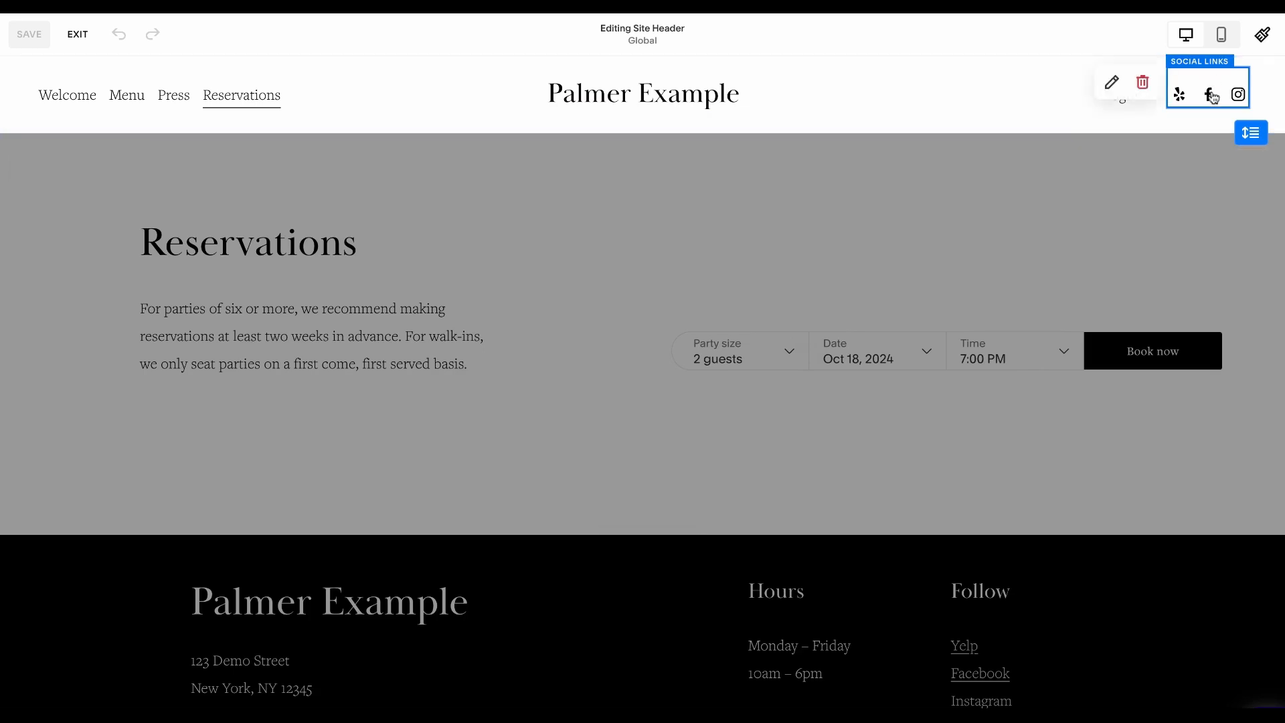
pyautogui.click(1110, 83)
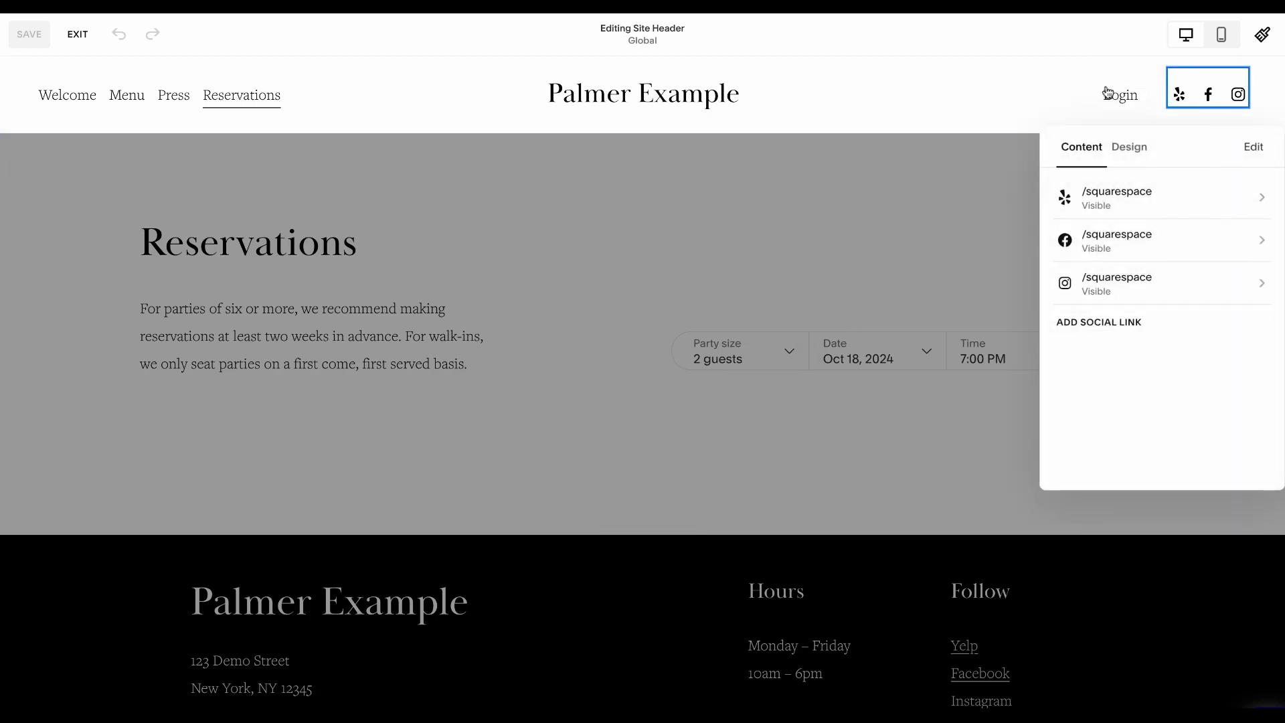
pyautogui.click(1162, 202)
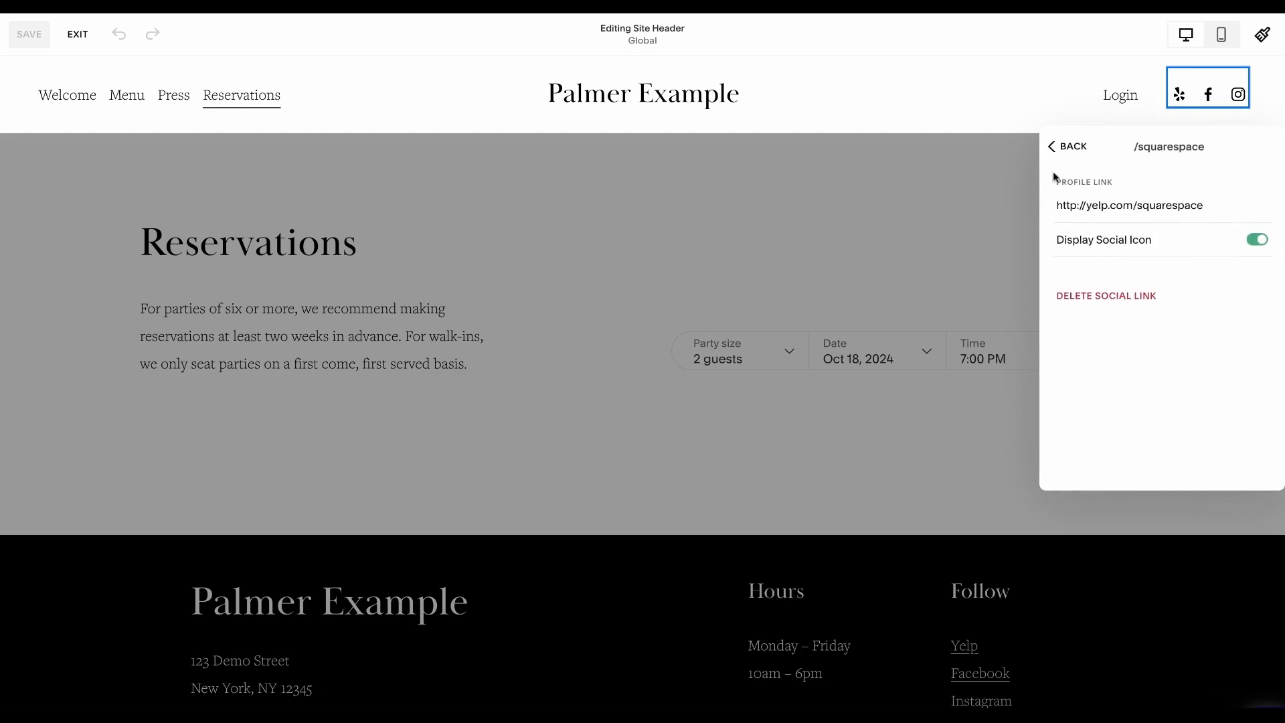
pyautogui.click(1071, 148)
pyautogui.click(1103, 329)
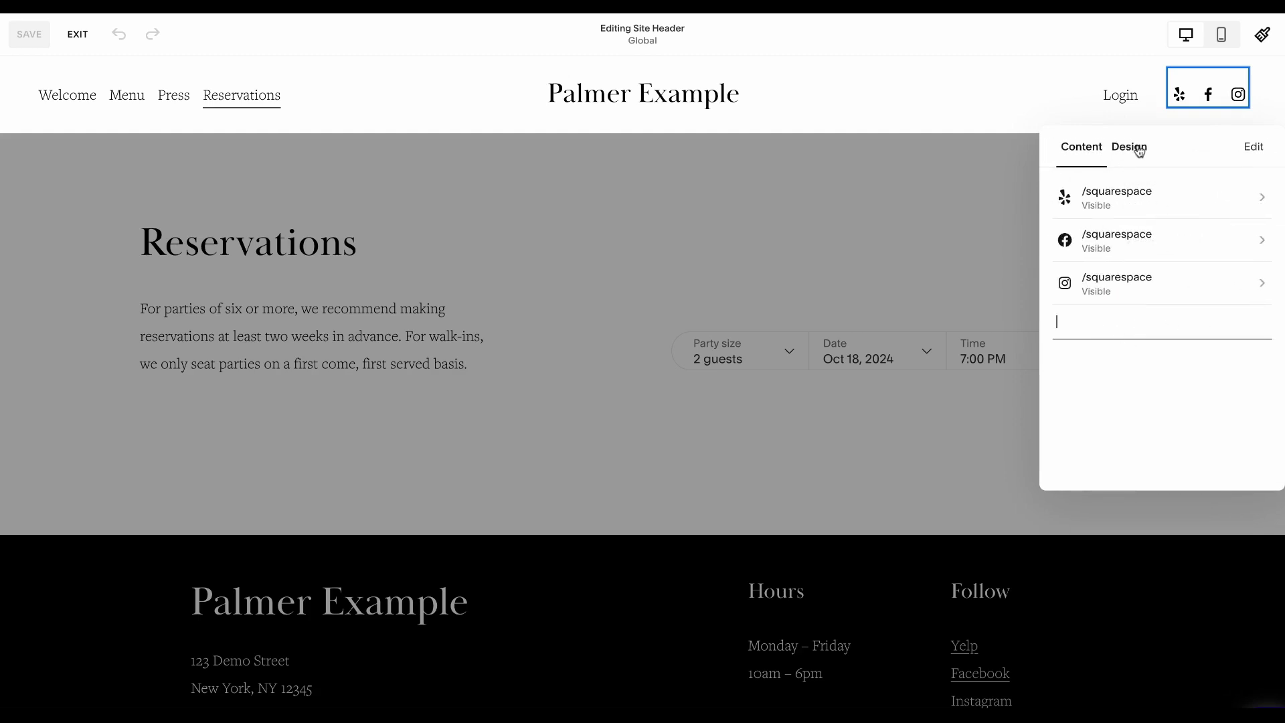
pyautogui.click(1002, 122)
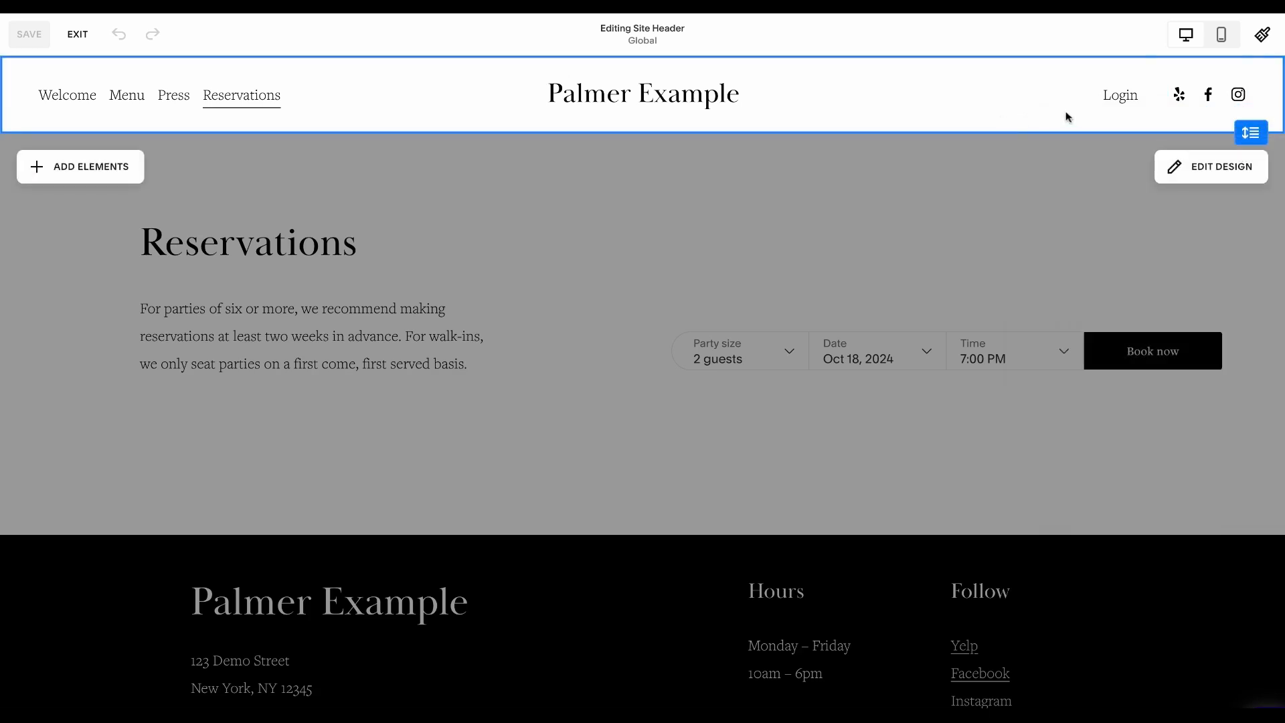
# Step: Inspect the options of the header's Login account element and exit the site header editor
pyautogui.click(1124, 102)
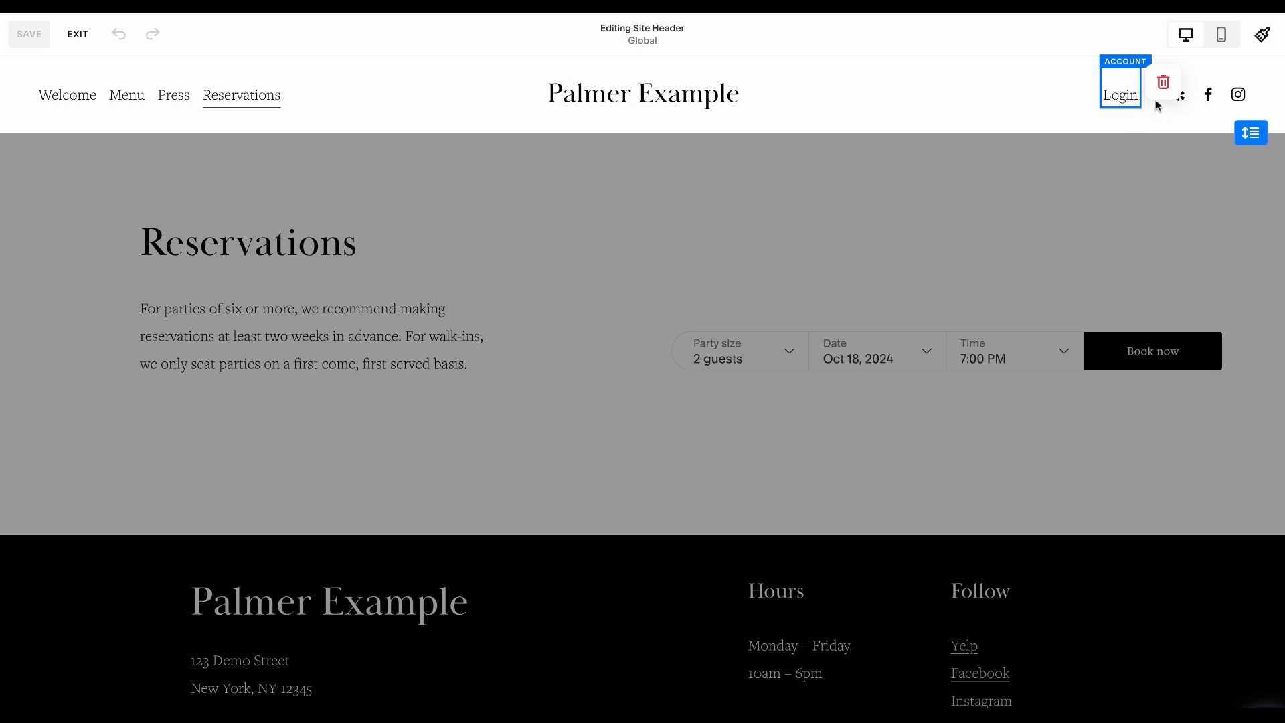
pyautogui.click(1044, 114)
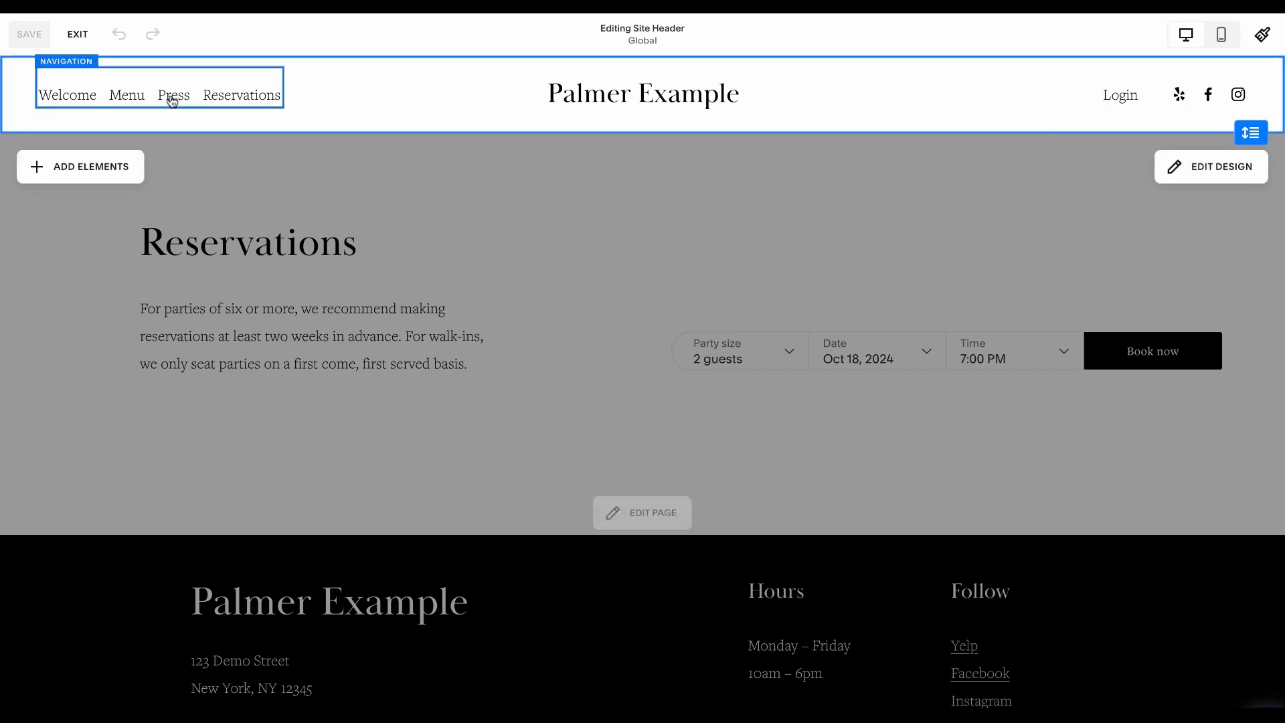
pyautogui.click(79, 36)
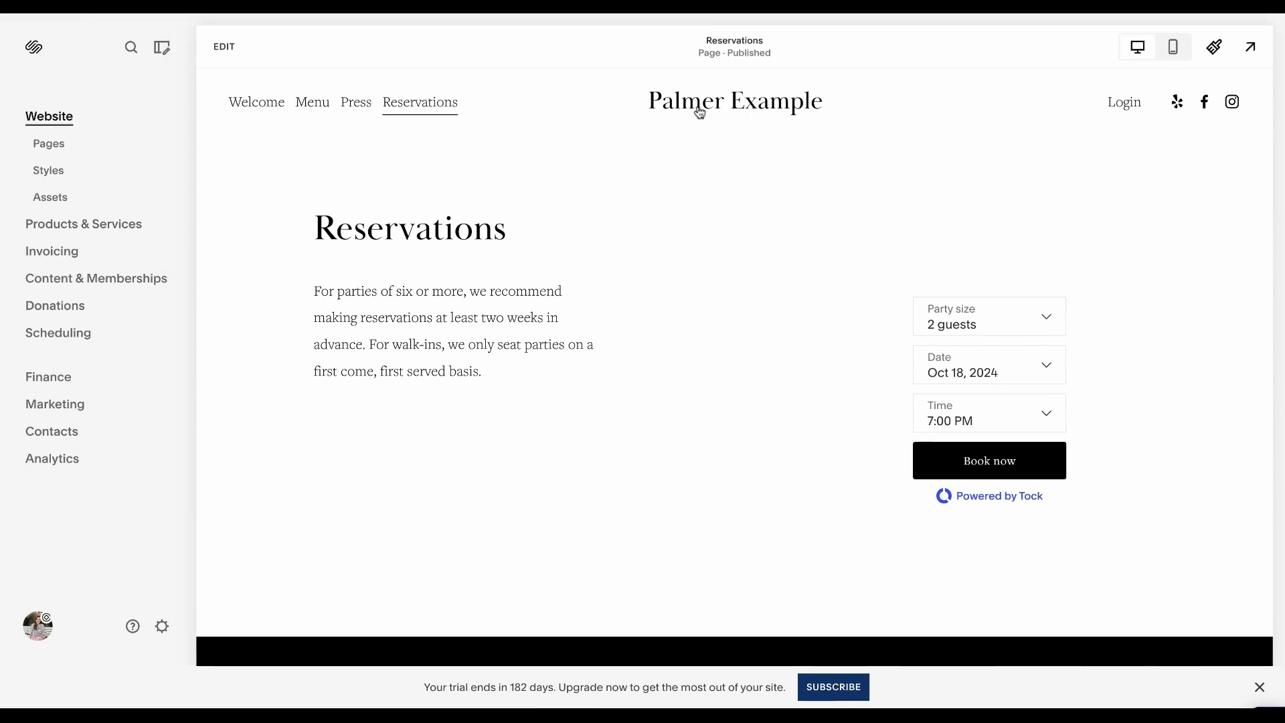
# Step: Open the Welcome page down to its favorites menu section and open Site Styles to review the available style categories
pyautogui.click(254, 103)
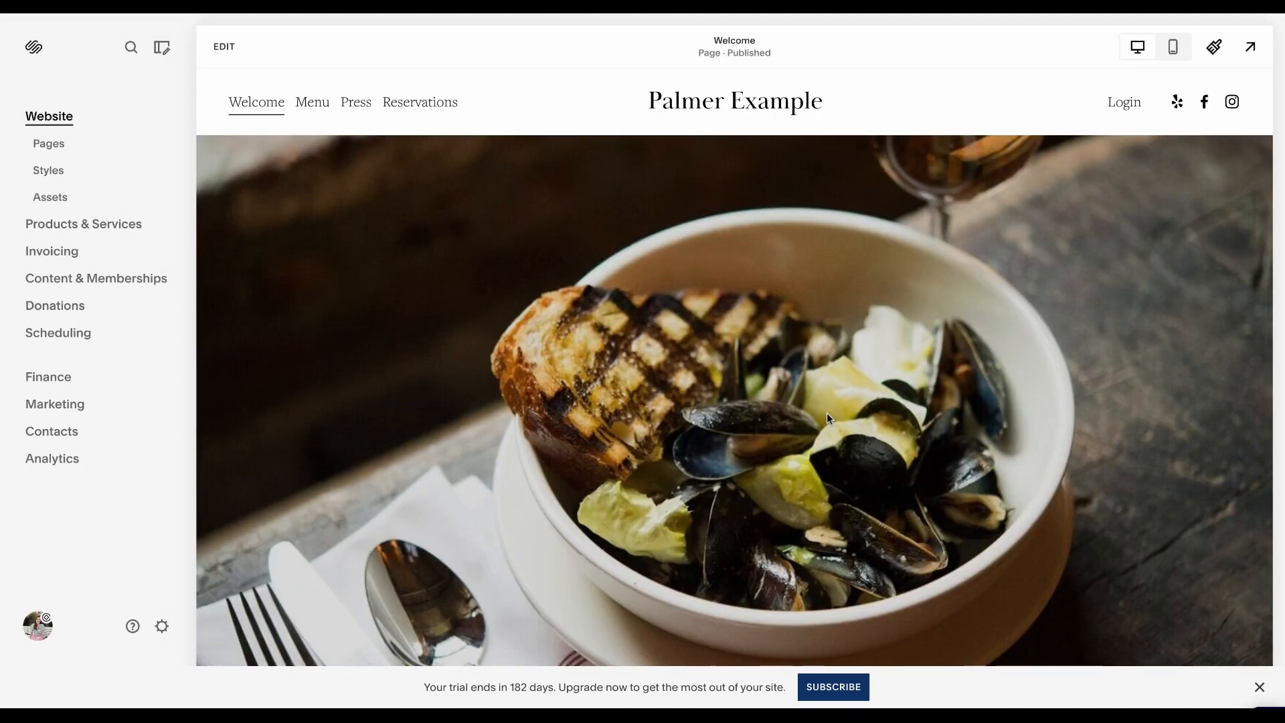
pyautogui.scroll(-15, 826, 412)
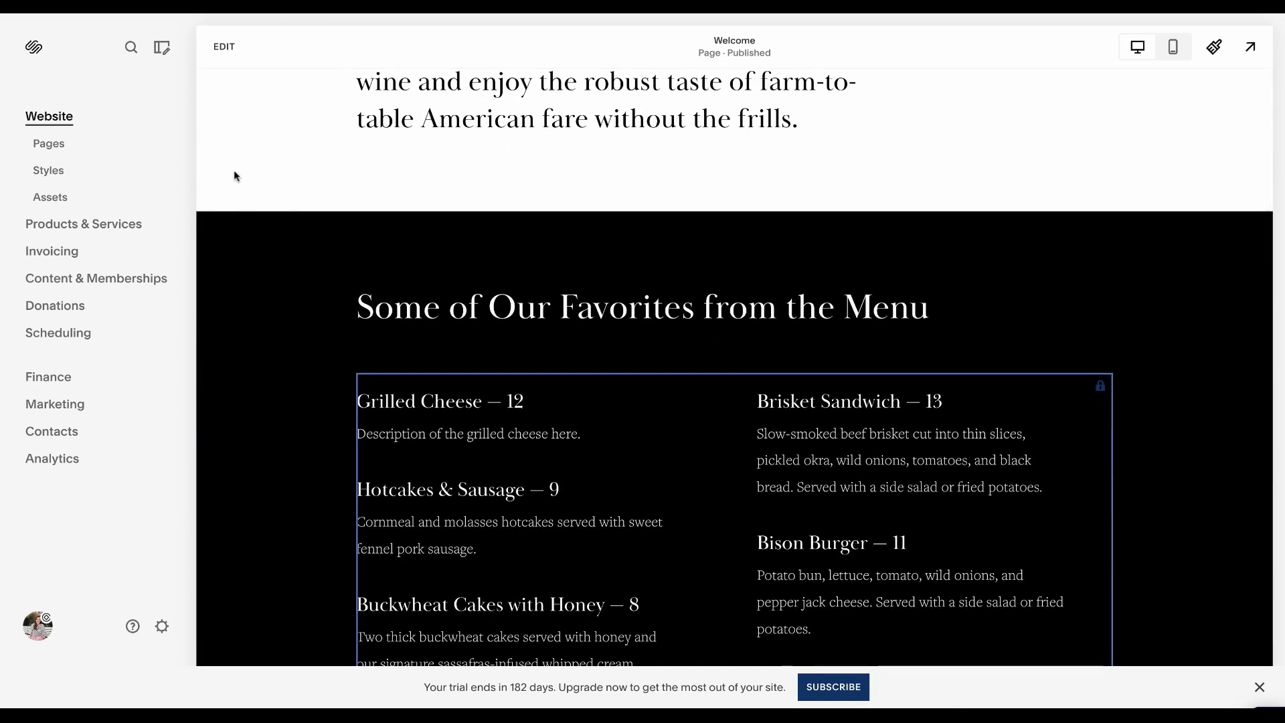
pyautogui.click(1215, 49)
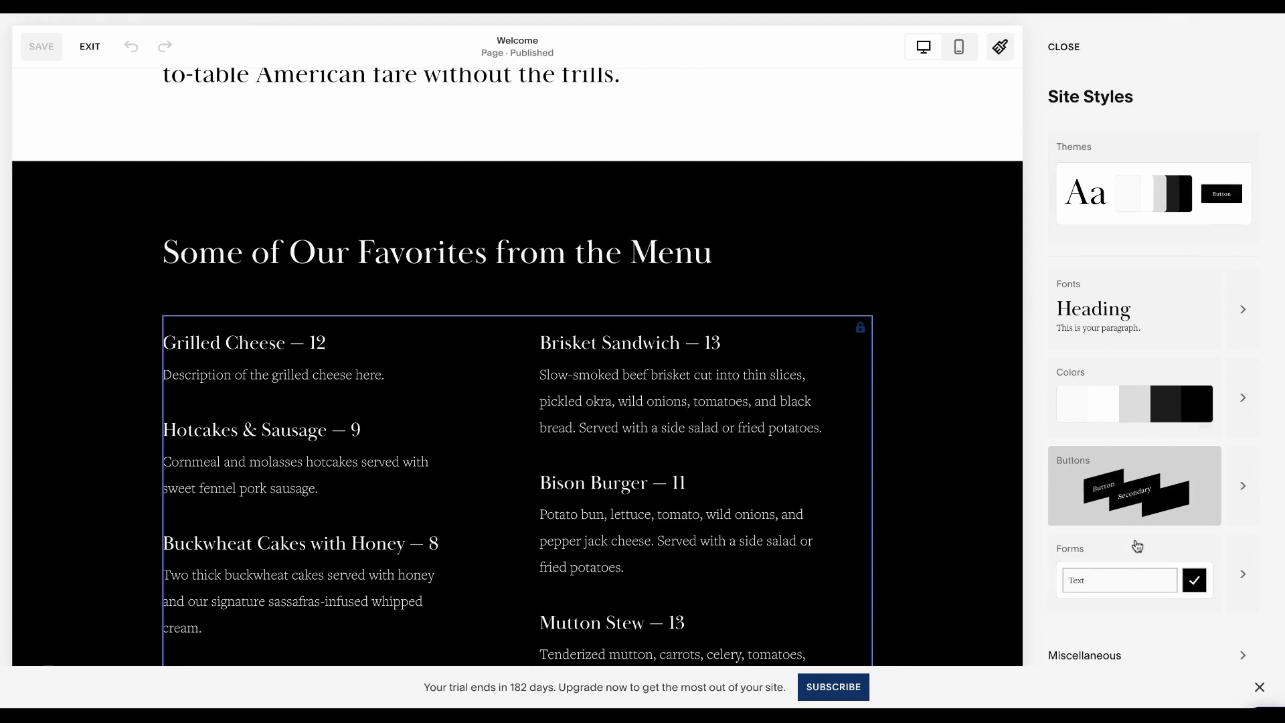
pyautogui.scroll(-1, 1137, 549)
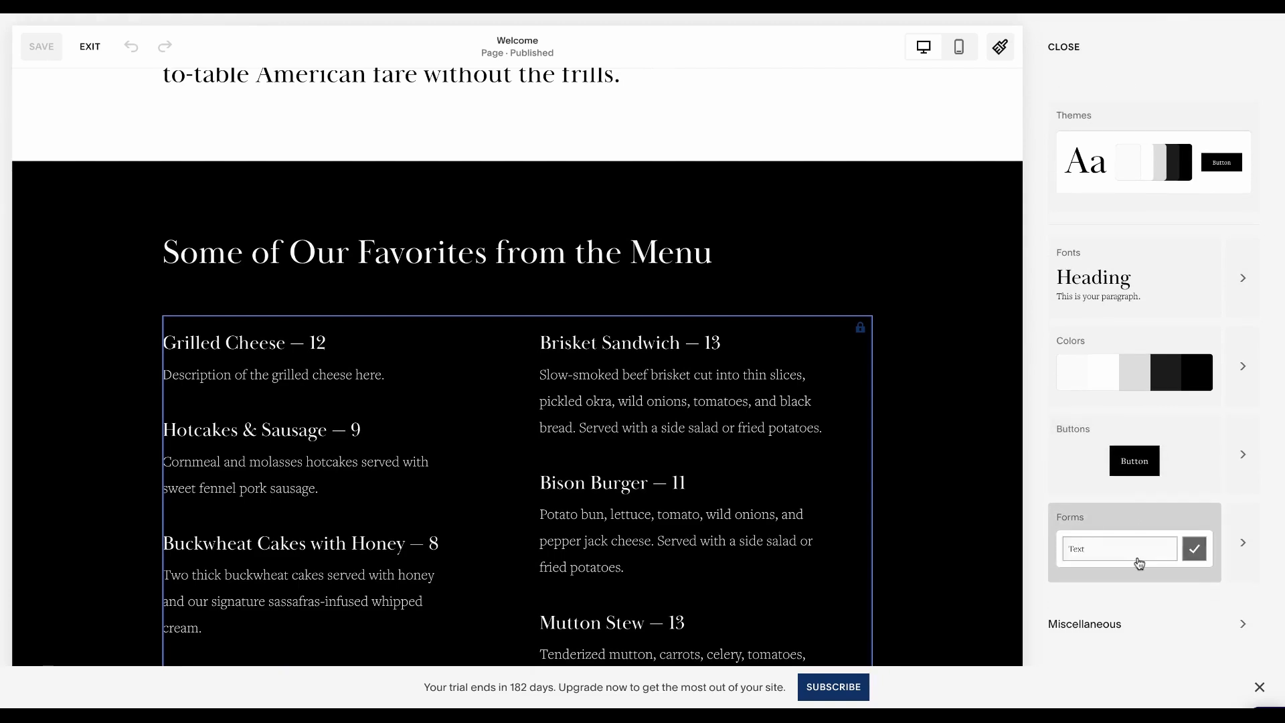
# Step: Browse the available font packs in the site's font styles, covering the serif, mixed and sans-serif groups
pyautogui.scroll(10, 857, 448)
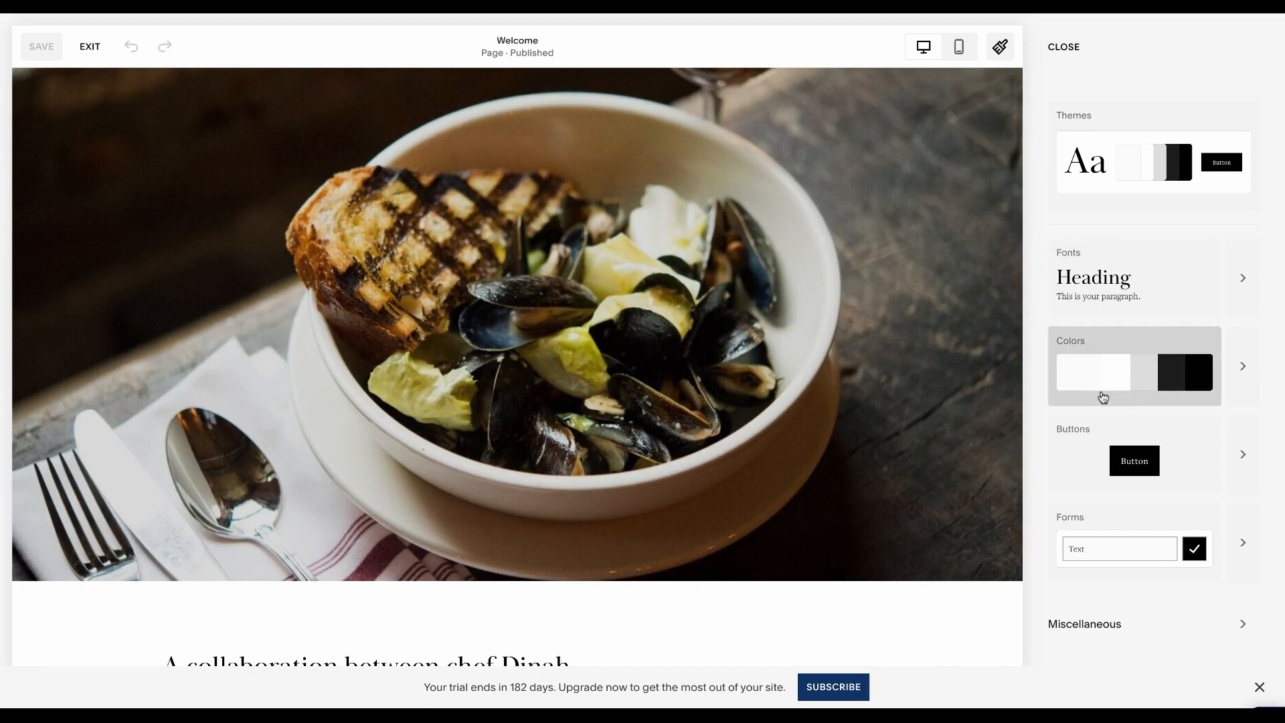
pyautogui.click(1243, 280)
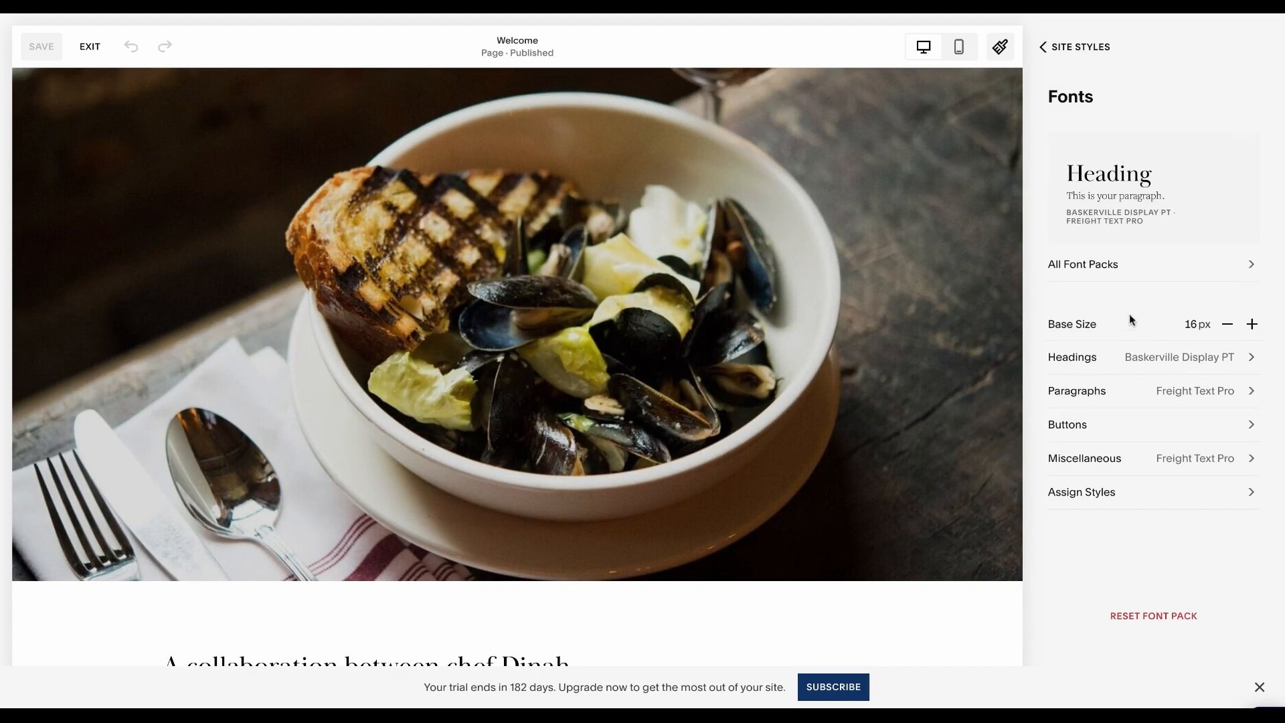
pyautogui.click(1095, 266)
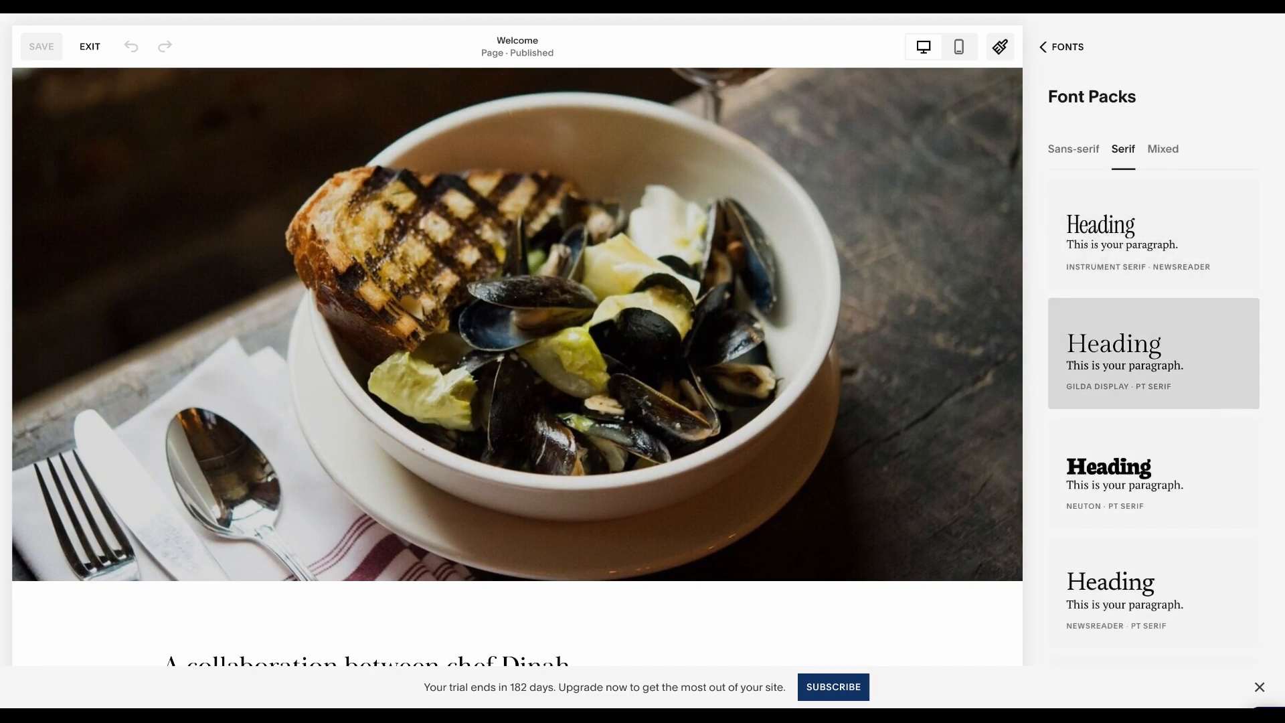
pyautogui.scroll(-5, 1151, 573)
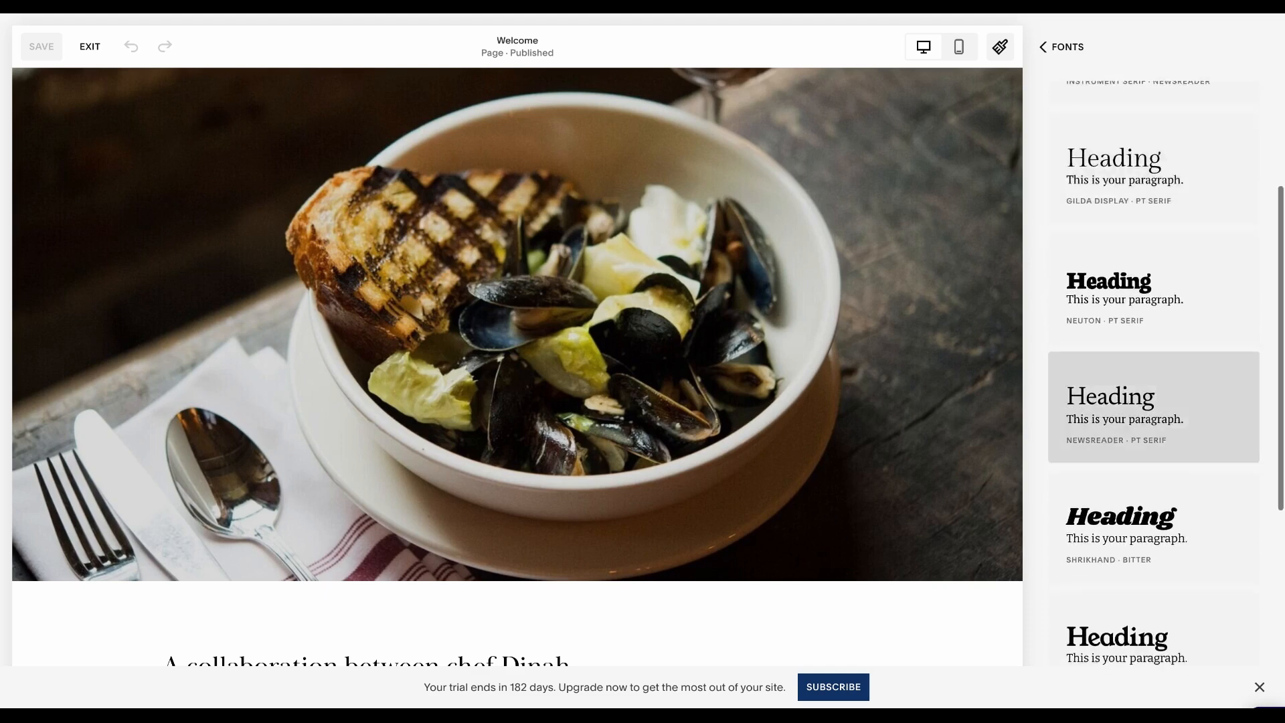
pyautogui.scroll(-2, 1152, 574)
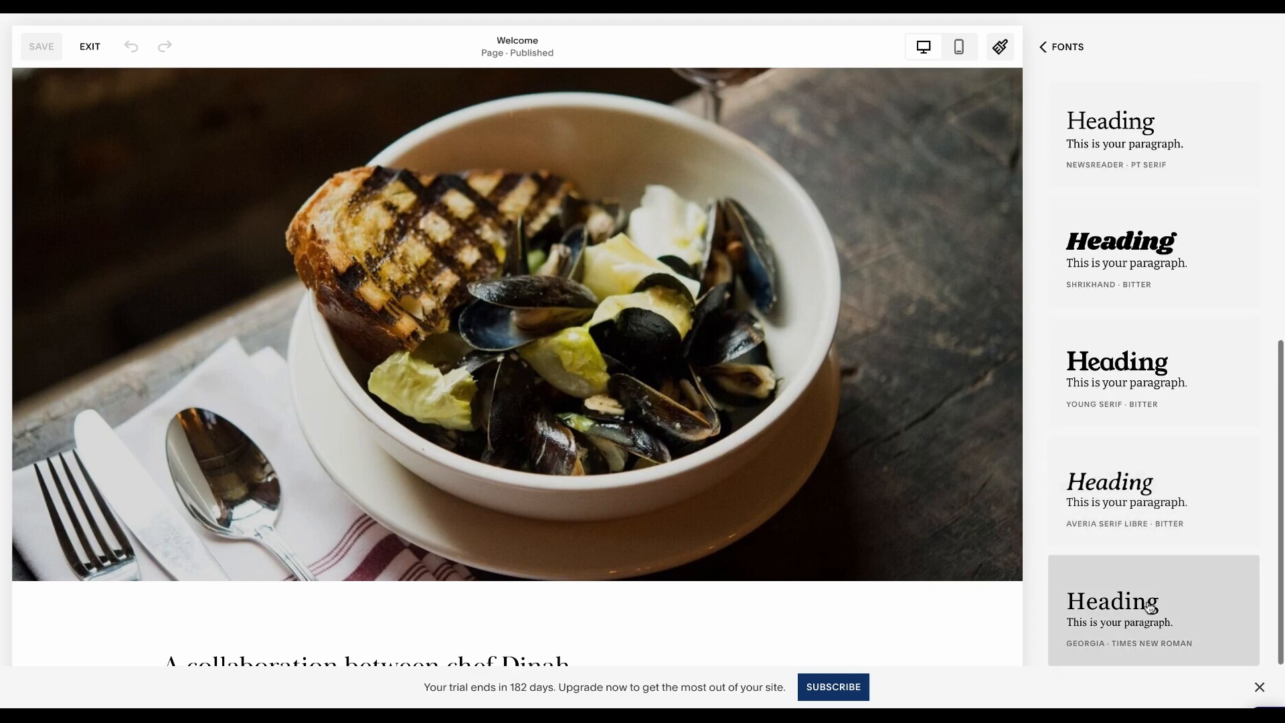
pyautogui.scroll(8, 1127, 250)
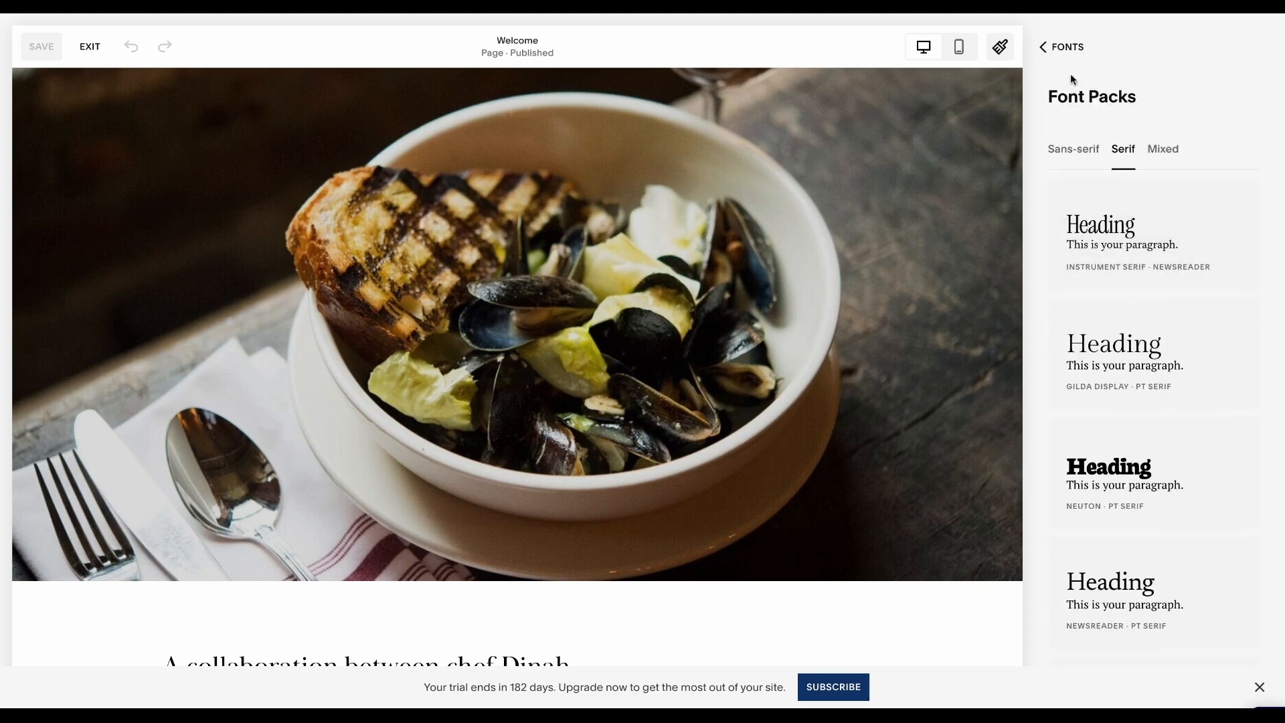
pyautogui.click(1168, 152)
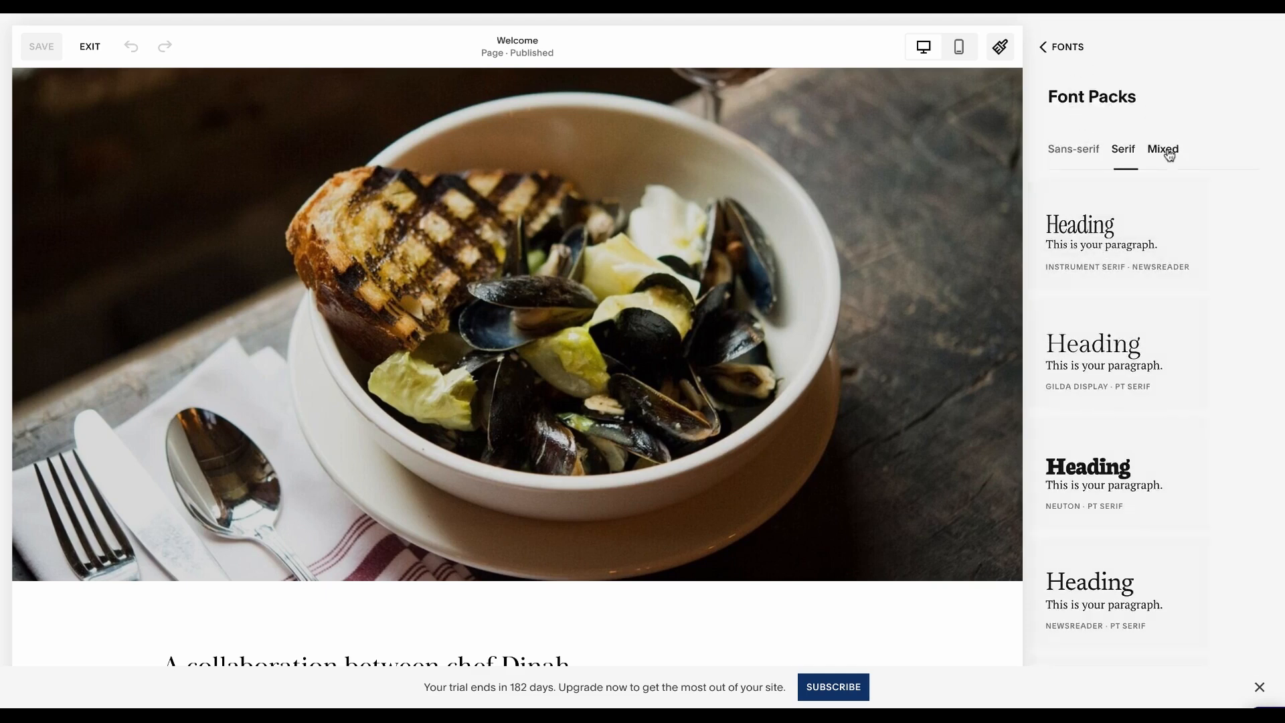
pyautogui.click(1057, 158)
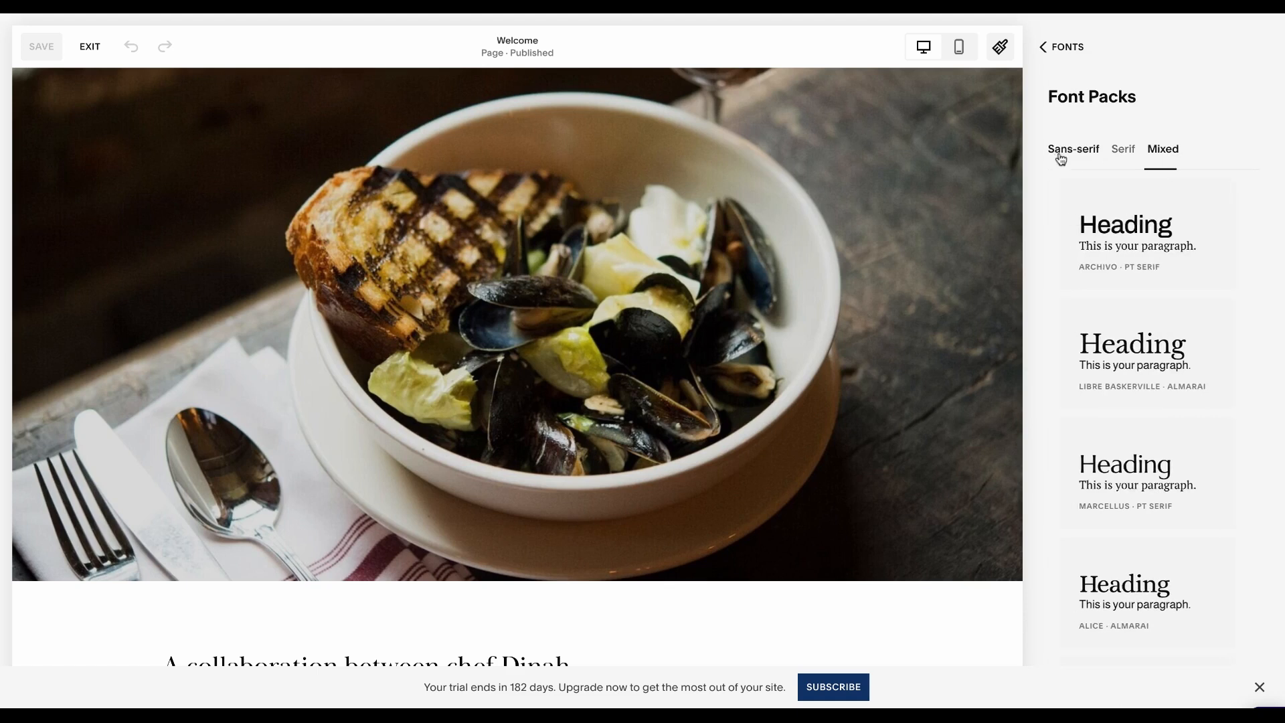
pyautogui.click(1068, 47)
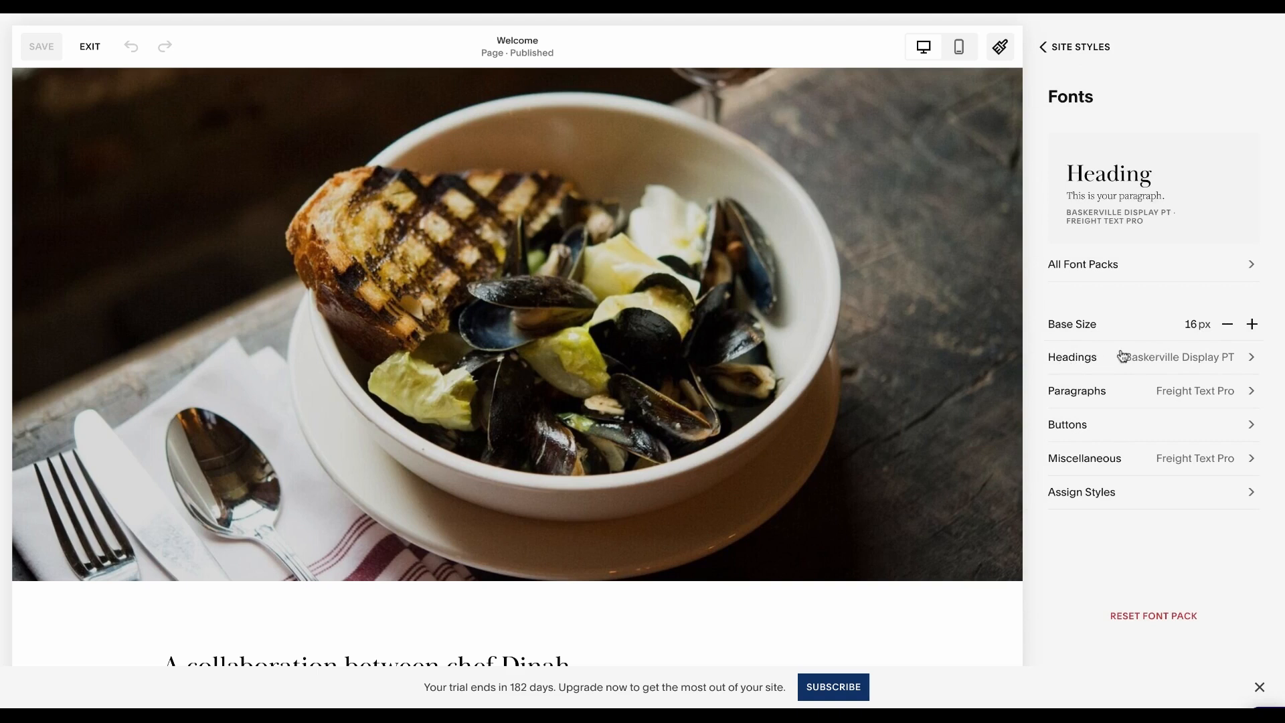
# Step: Examine the Headings font settings and the full list of font families, and return to the Site Styles overview
pyautogui.click(1151, 360)
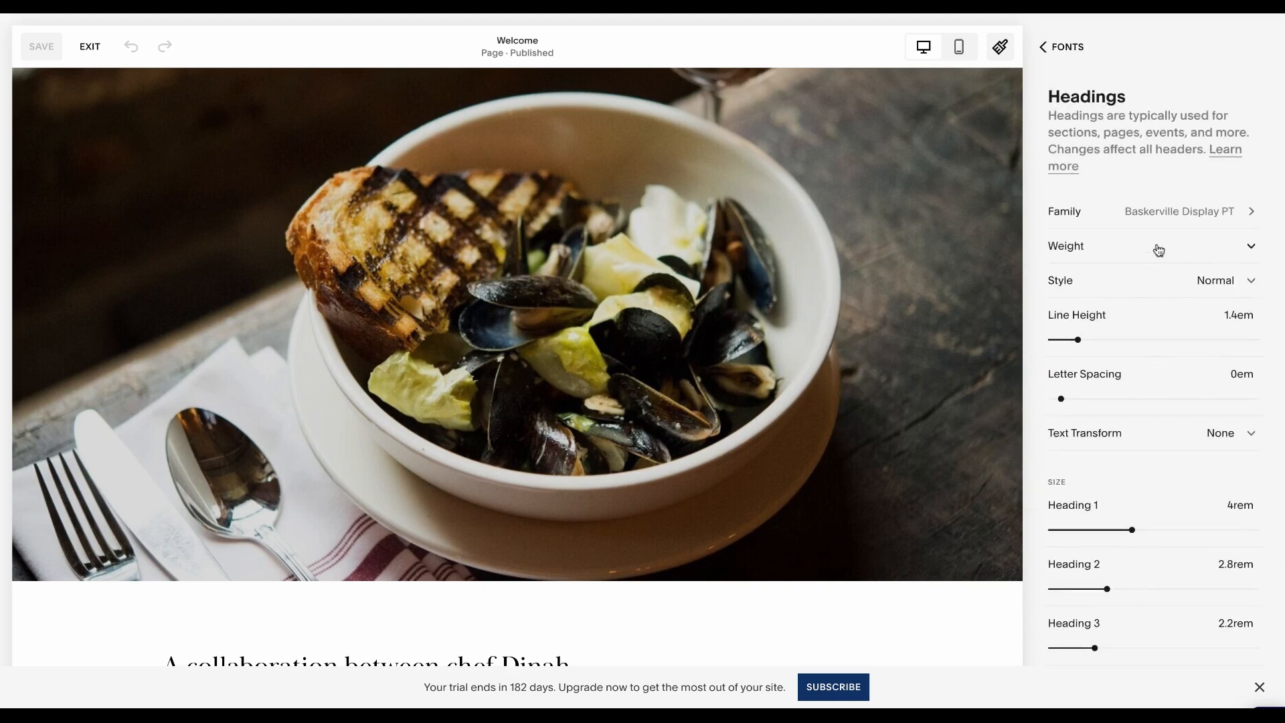
pyautogui.click(1176, 208)
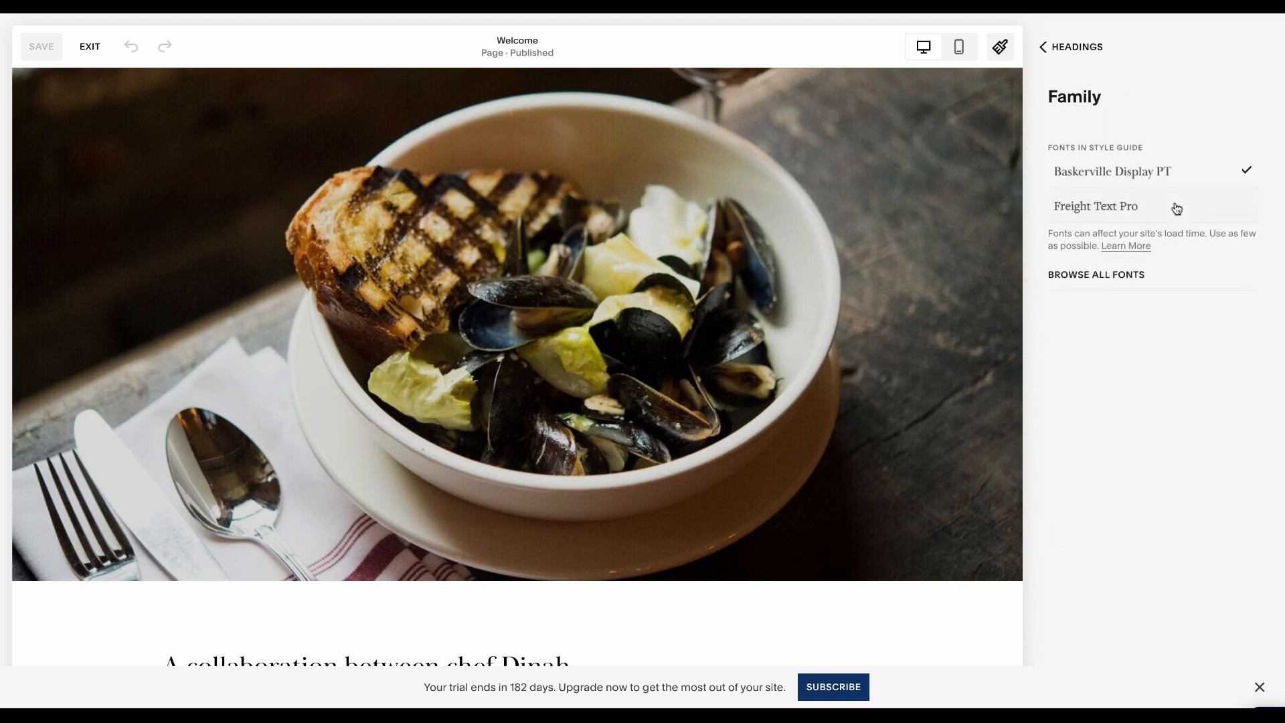
pyautogui.click(1121, 280)
pyautogui.scroll(-15, 1146, 537)
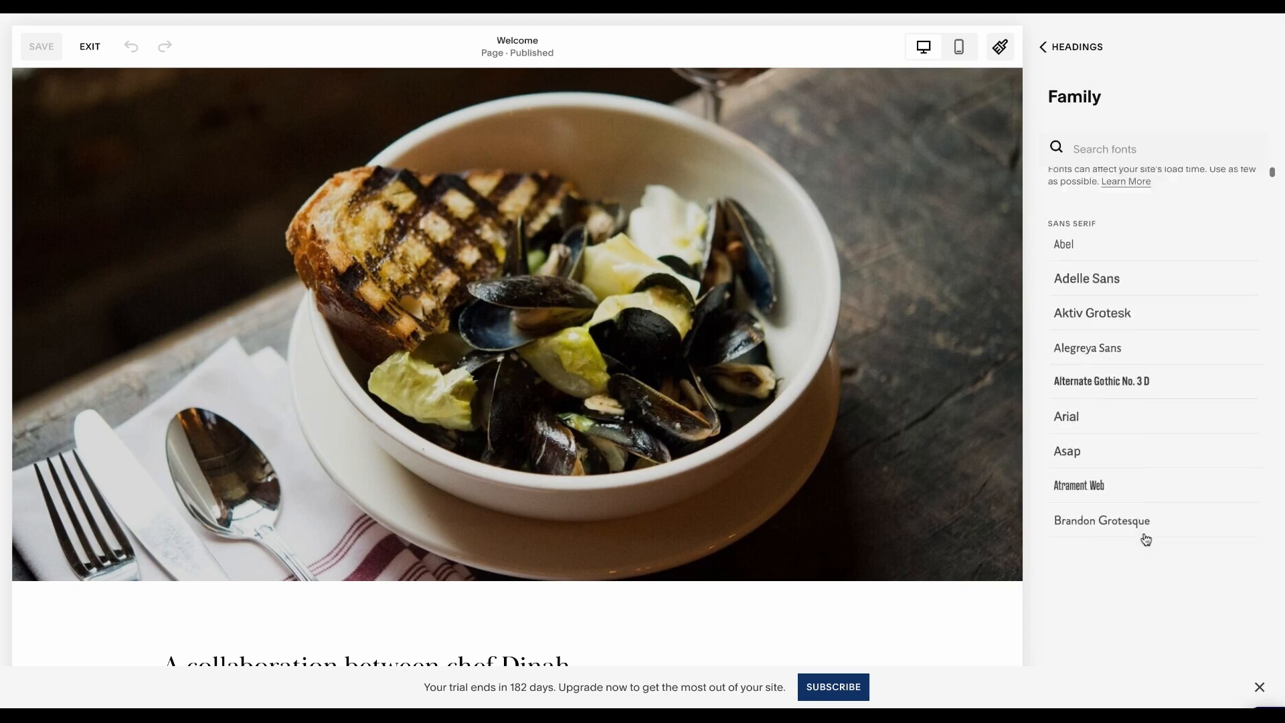
pyautogui.scroll(-2, 1145, 537)
pyautogui.scroll(15, 1146, 537)
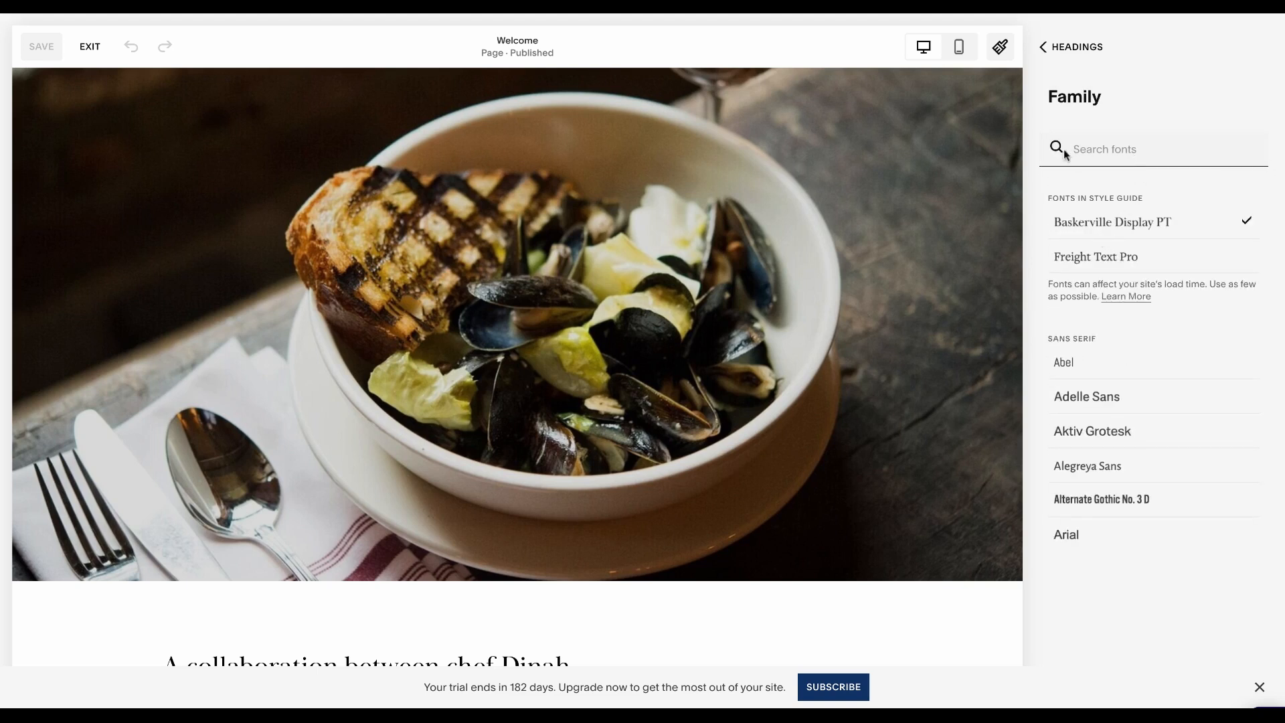
pyautogui.click(1071, 56)
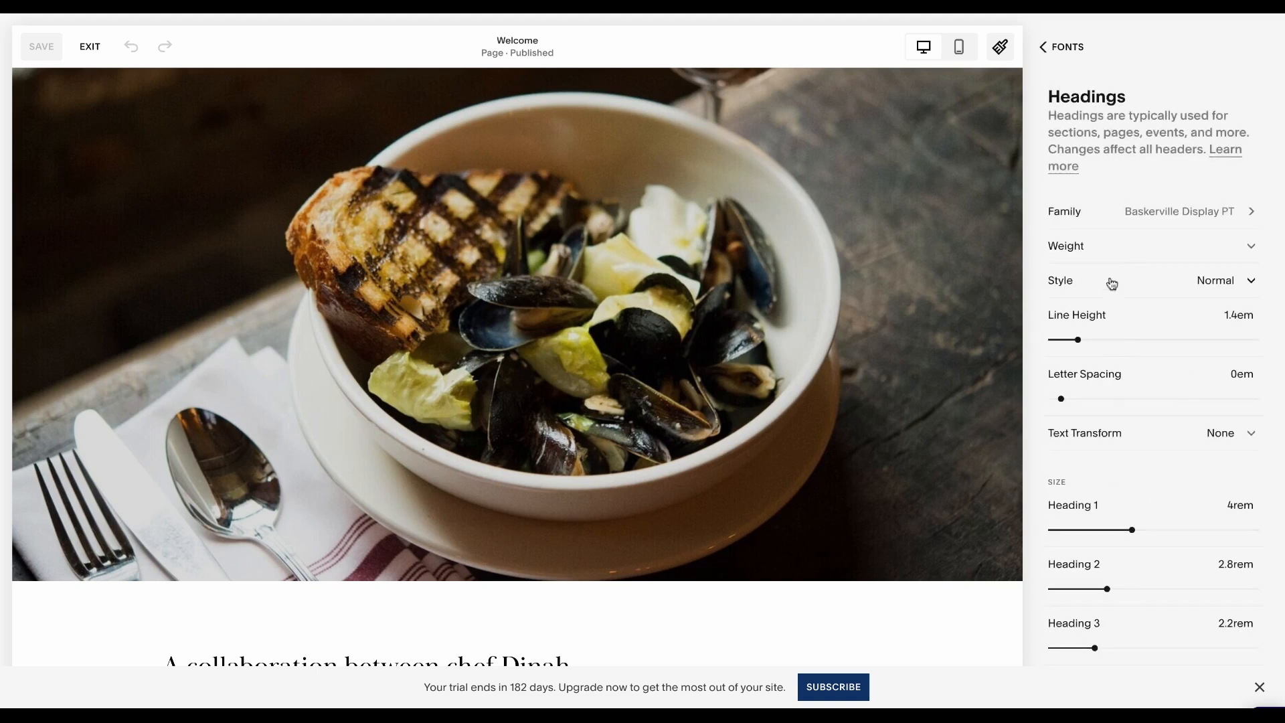
pyautogui.click(1069, 46)
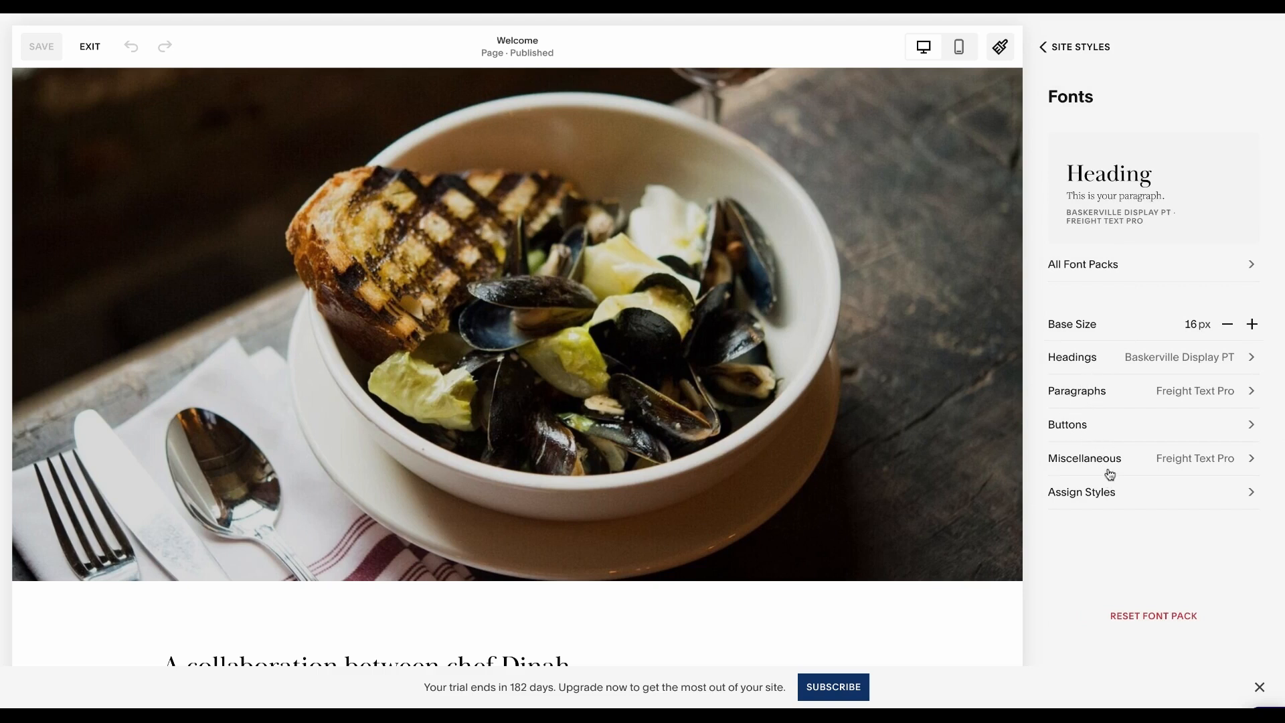
pyautogui.click(1079, 59)
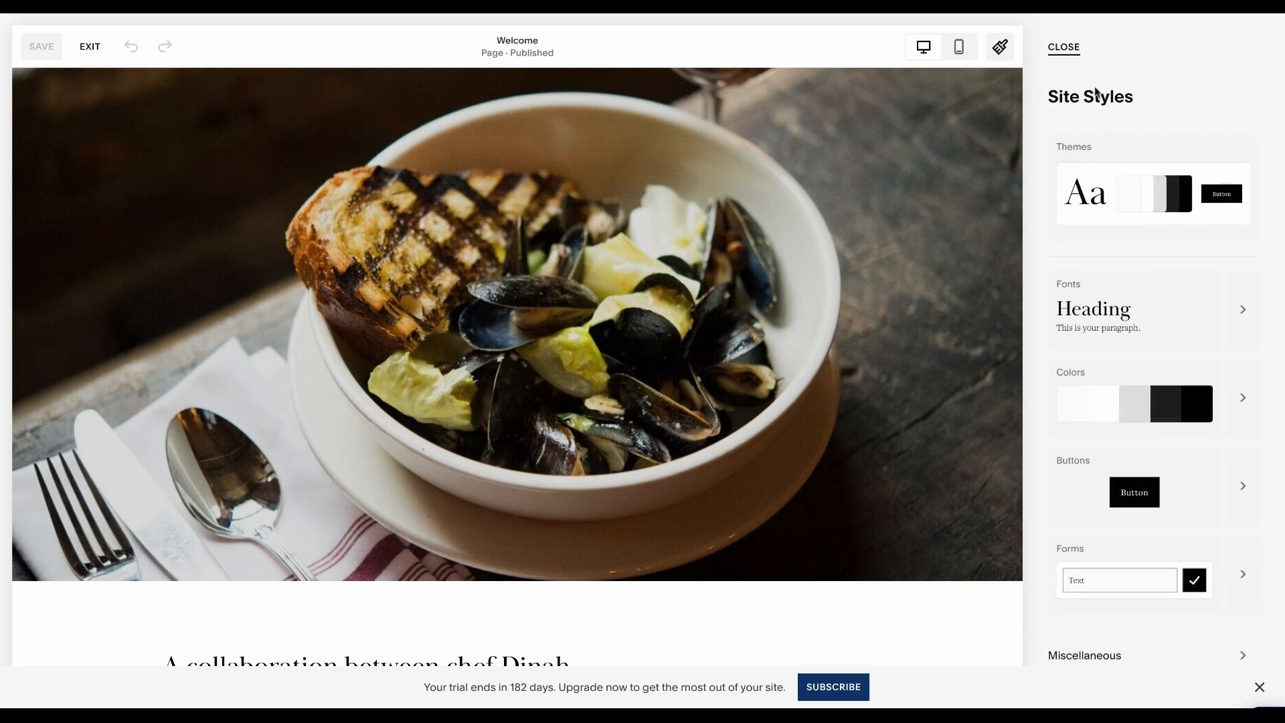
# Step: Open the site's color palette for editing and examine its presets, the second swatch and the Hex, RGB and HSL formats
pyautogui.click(1241, 411)
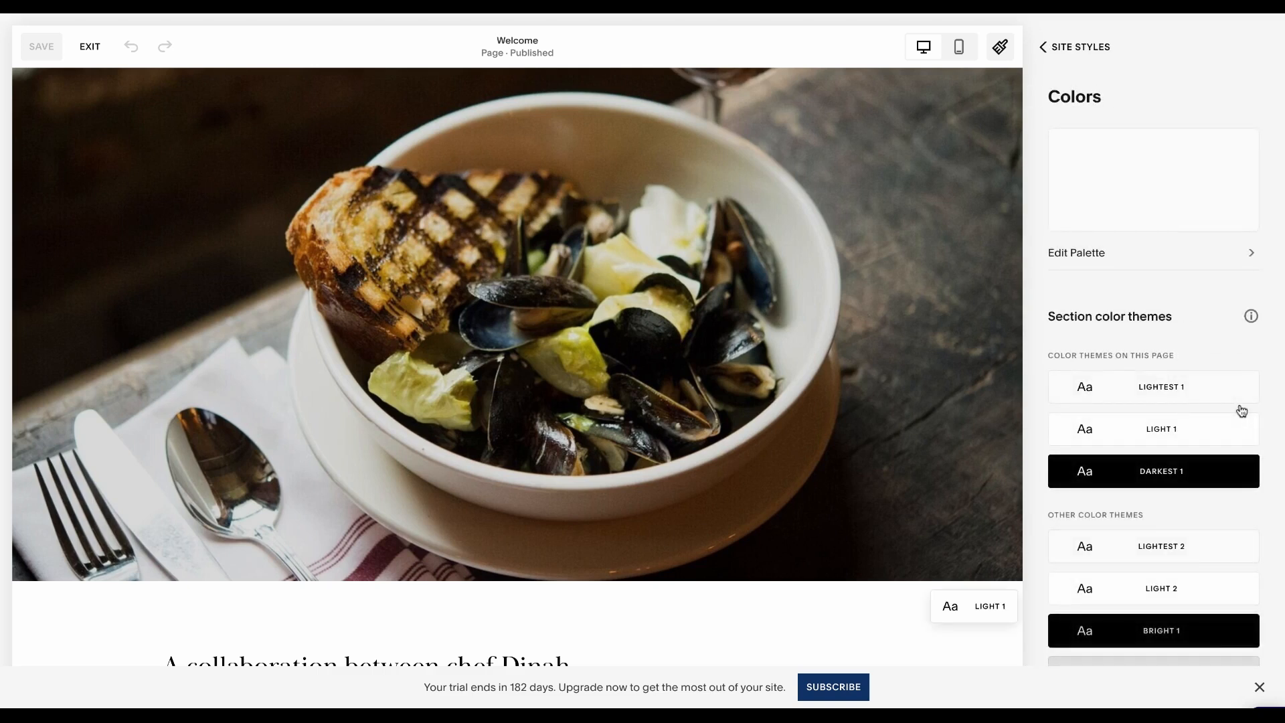
pyautogui.click(1069, 257)
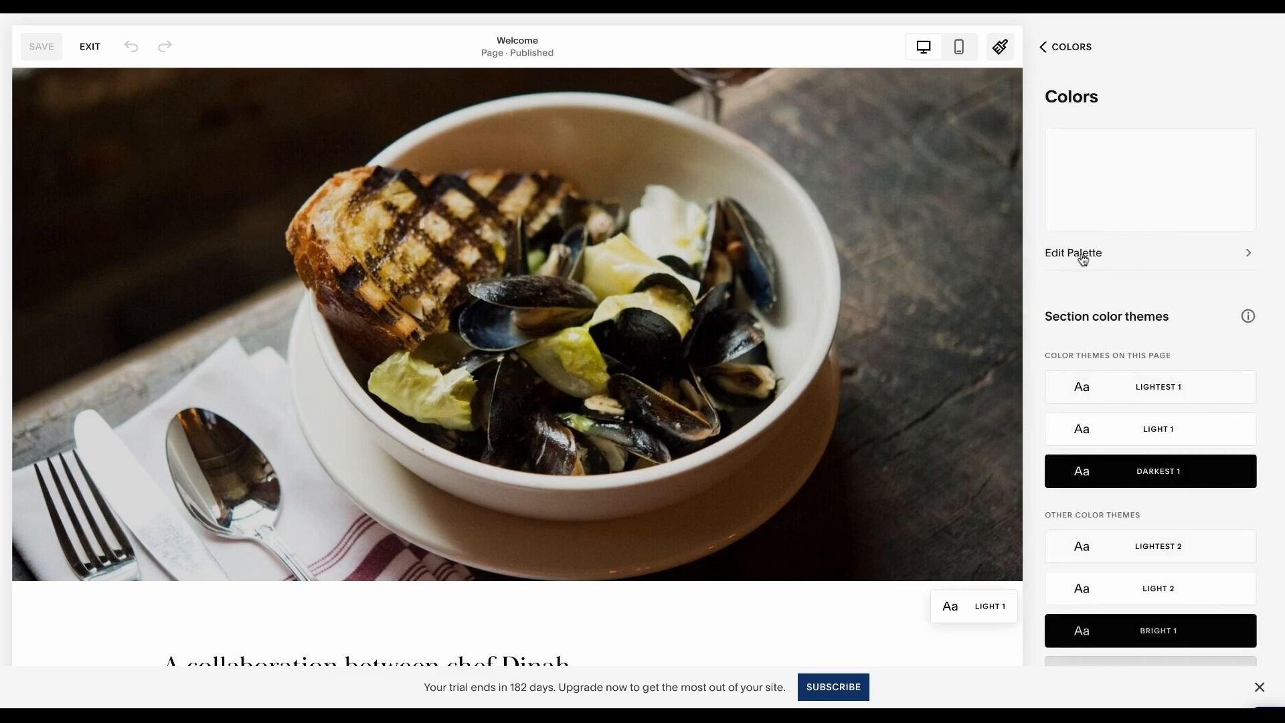
pyautogui.scroll(-10, 1105, 416)
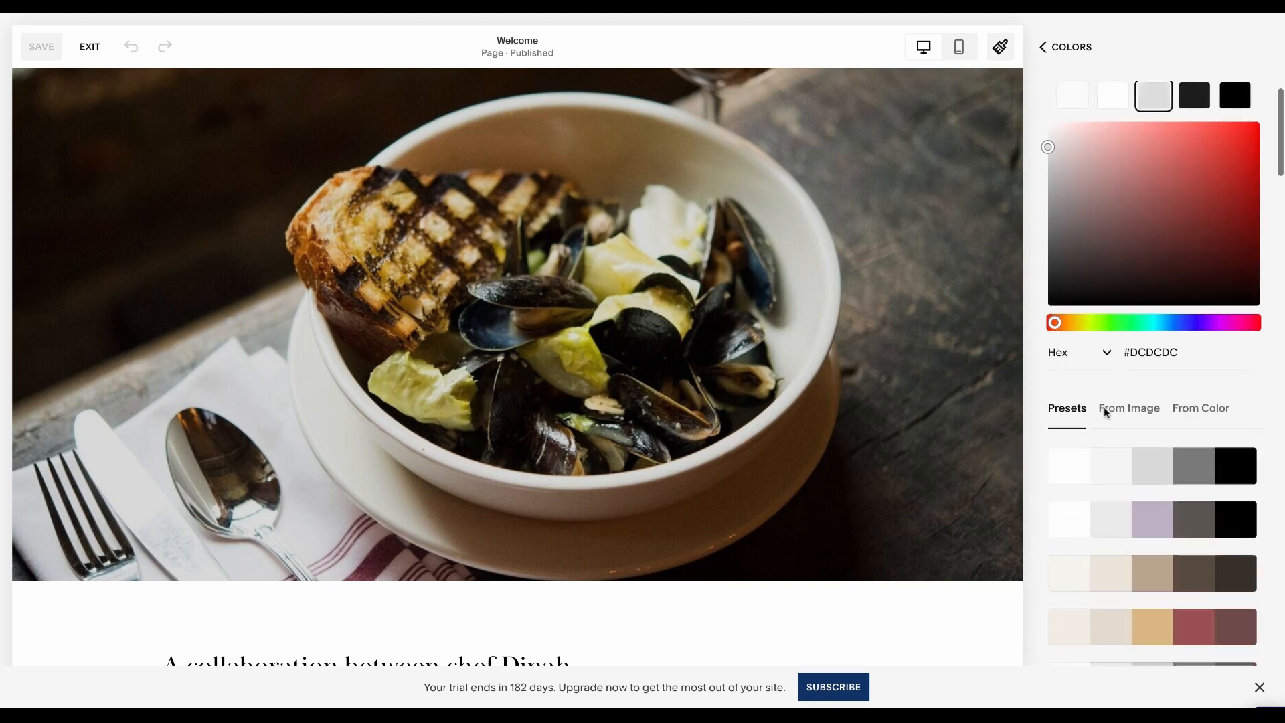
pyautogui.scroll(10, 1103, 407)
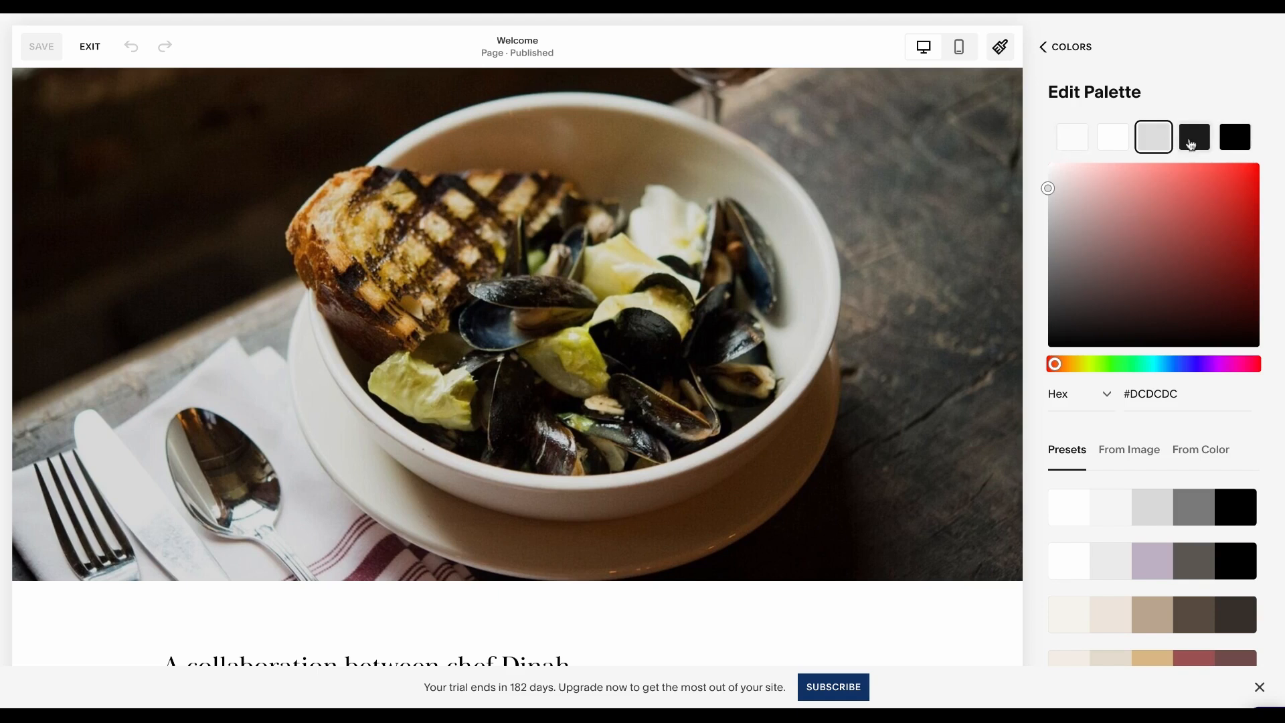
pyautogui.click(1112, 148)
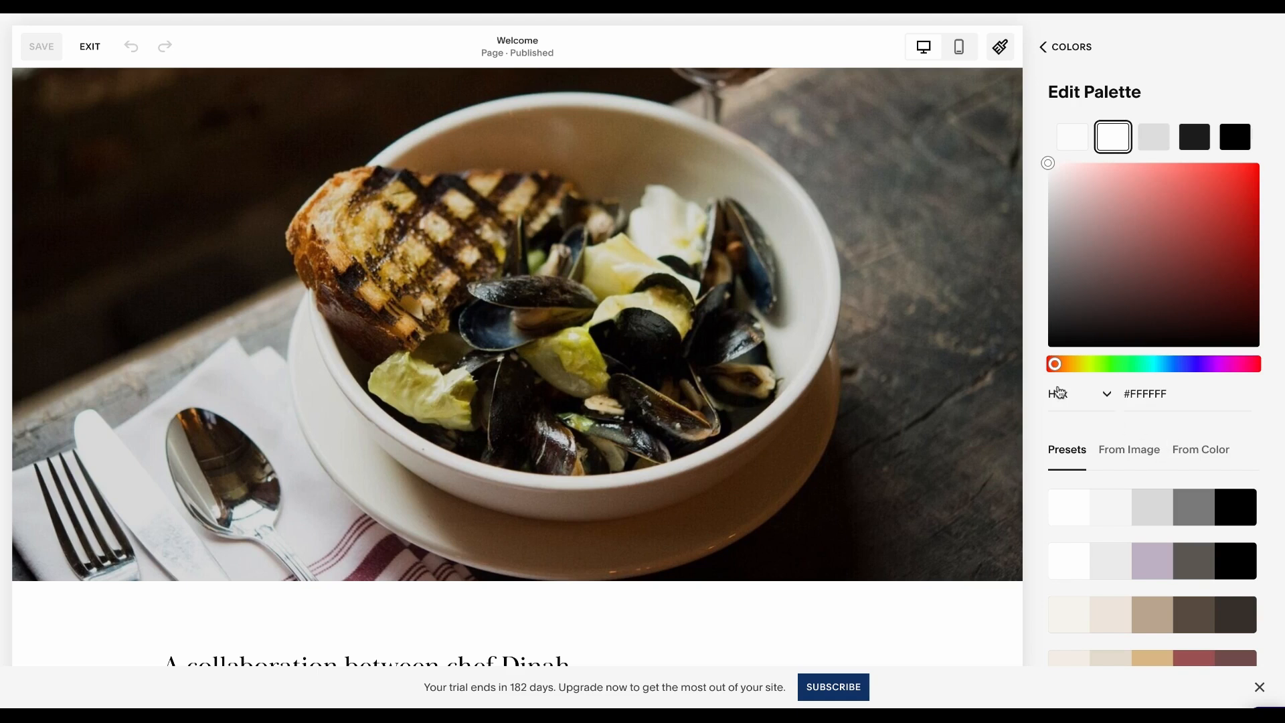
pyautogui.click(1106, 396)
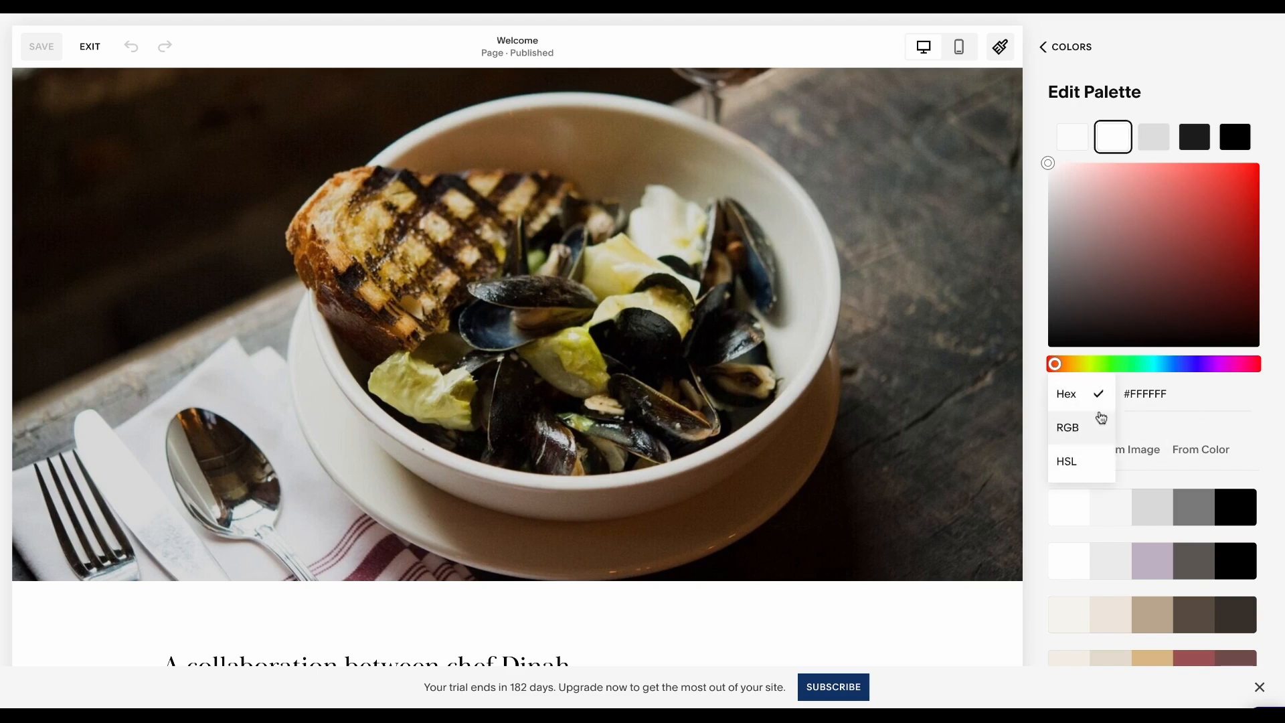
pyautogui.click(1186, 417)
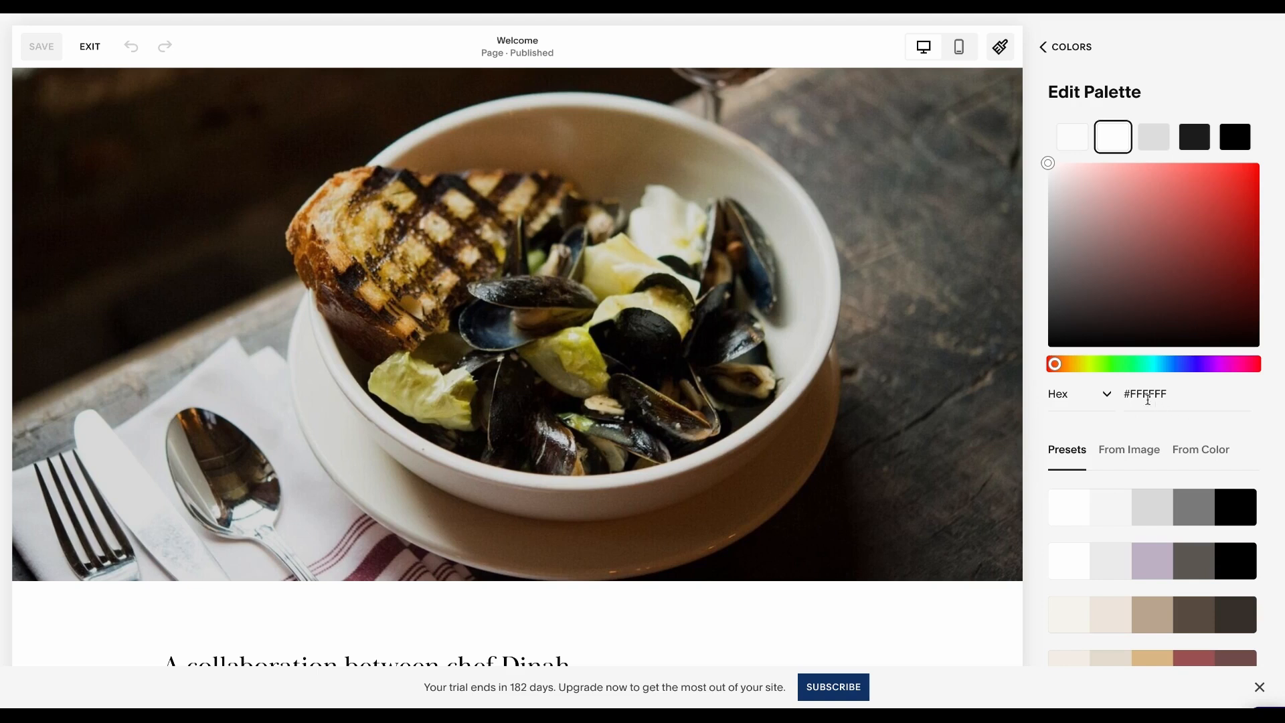
# Step: Try #30b6b2 as the palette's middle color, check it down to the footer links, and change it to grey #ACACAC
pyautogui.moveTo(1128, 393); pyautogui.dragTo(1205, 391)
pyautogui.click(1158, 139)
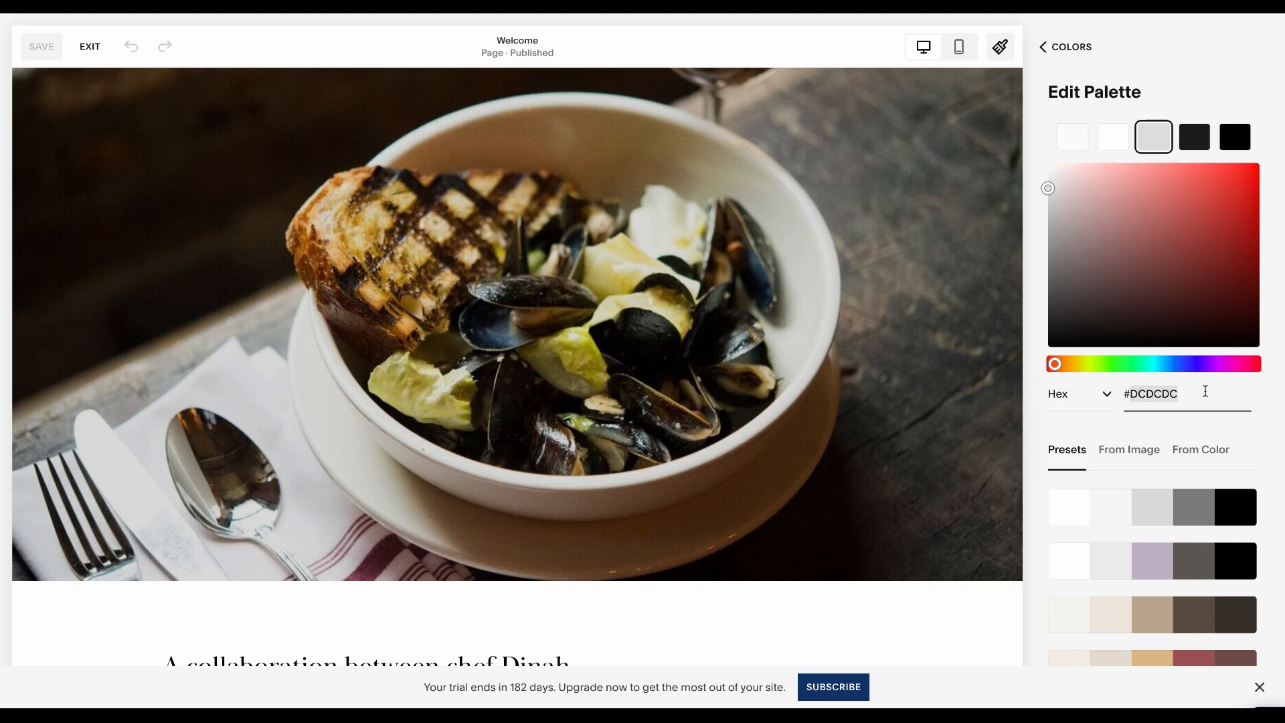
pyautogui.write('30b6b2')
pyautogui.press('Tab')
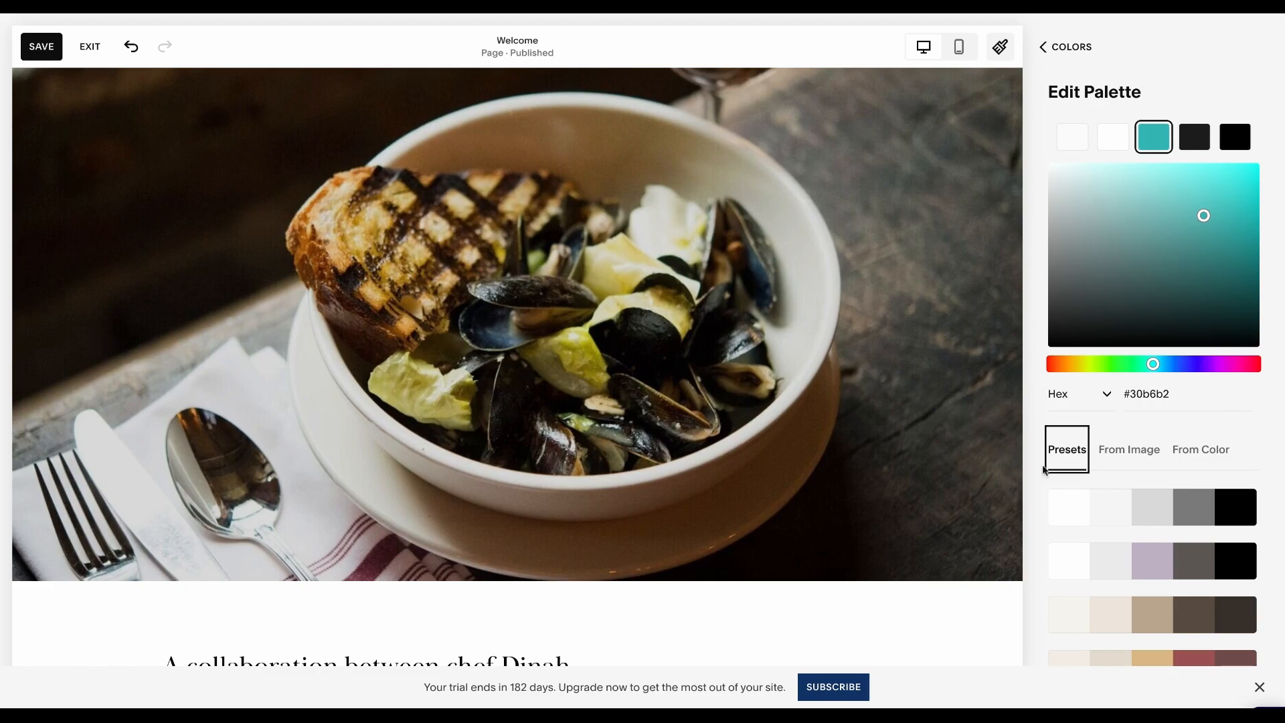
pyautogui.scroll(-10, 979, 523)
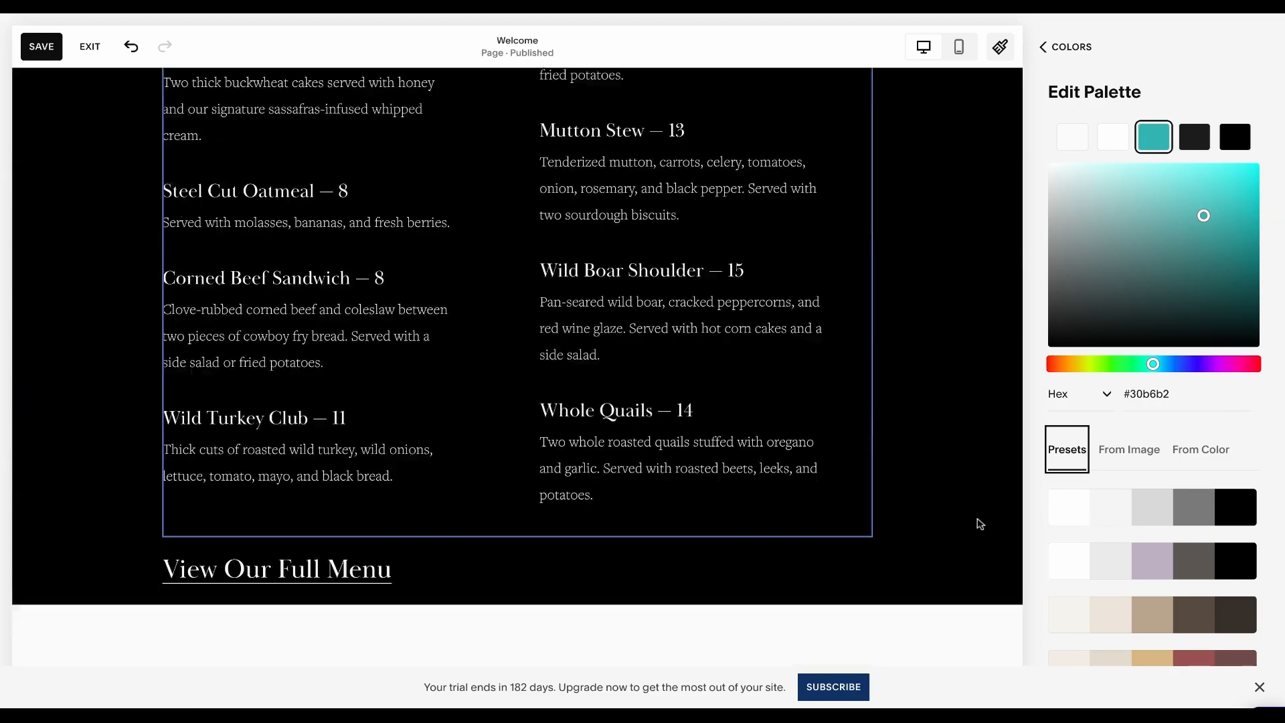
pyautogui.scroll(-15, 979, 523)
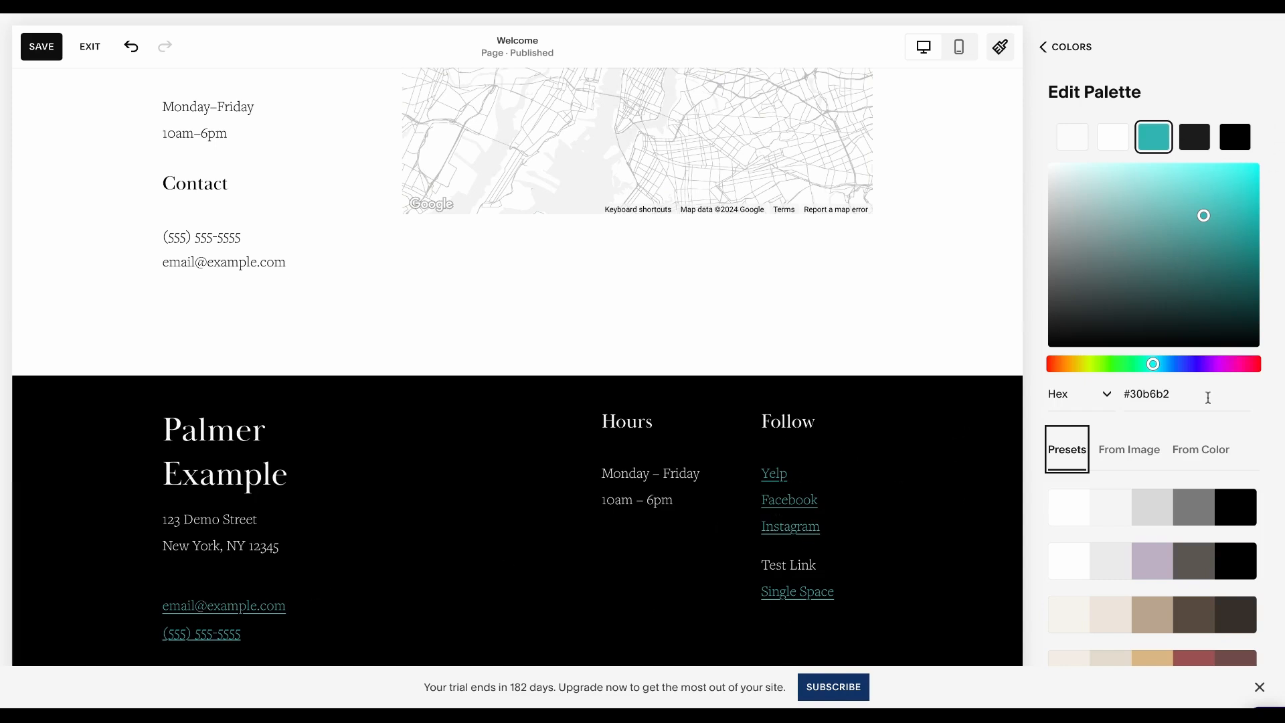
pyautogui.moveTo(1150, 271); pyautogui.dragTo(1037, 227)
# Step: Set the palette's second color to #30b6b2 and check its effect from the location section up to the header
pyautogui.click(1111, 140)
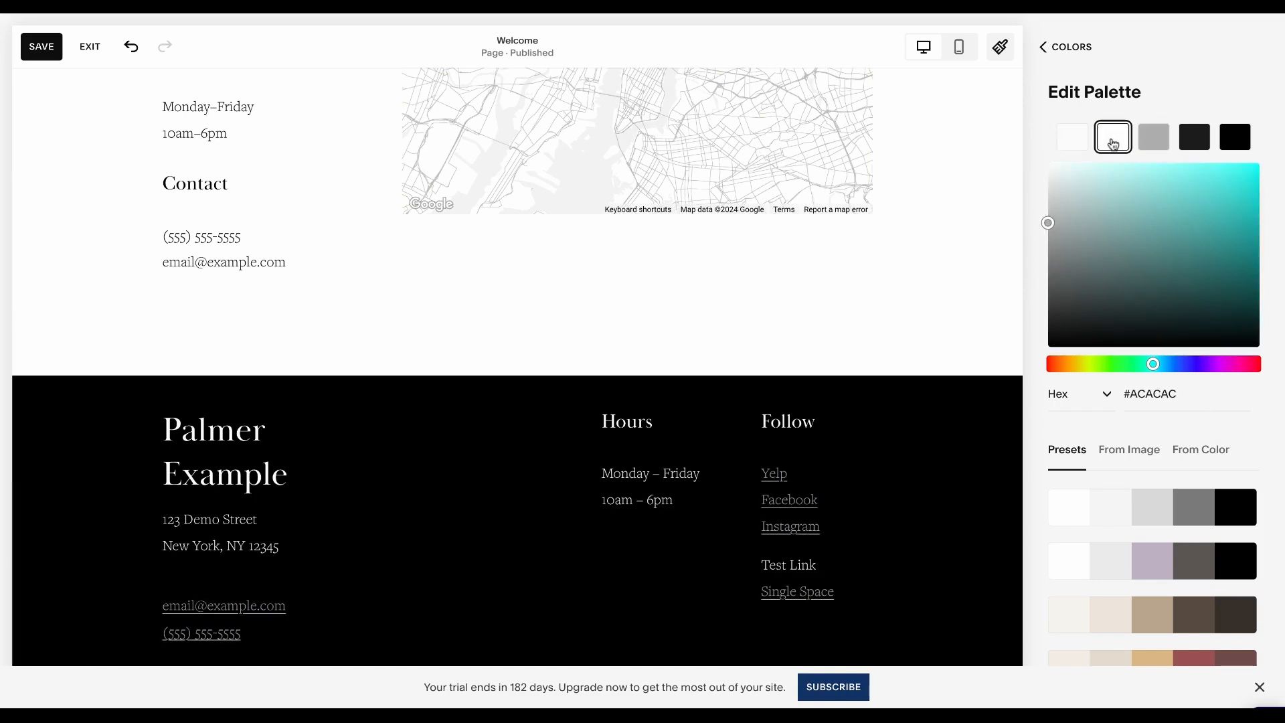
pyautogui.moveTo(1129, 394); pyautogui.dragTo(1204, 395)
pyautogui.write('30b6b2')
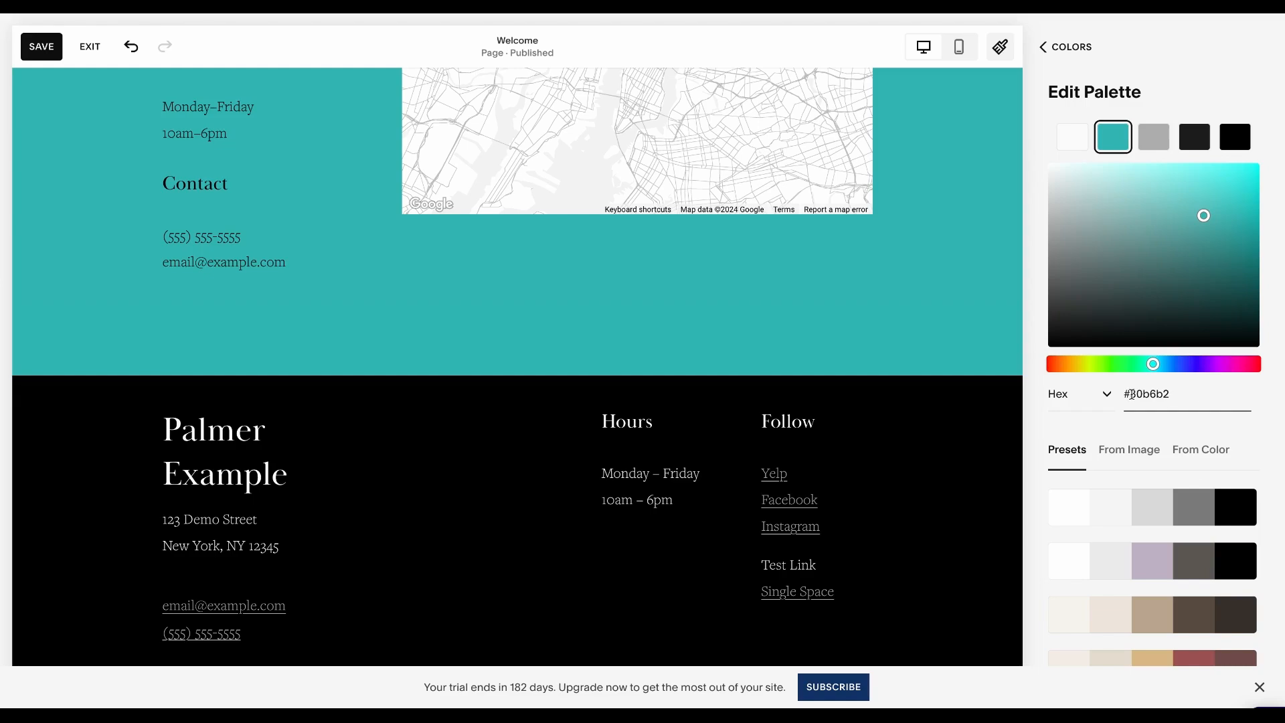
pyautogui.scroll(3, 812, 451)
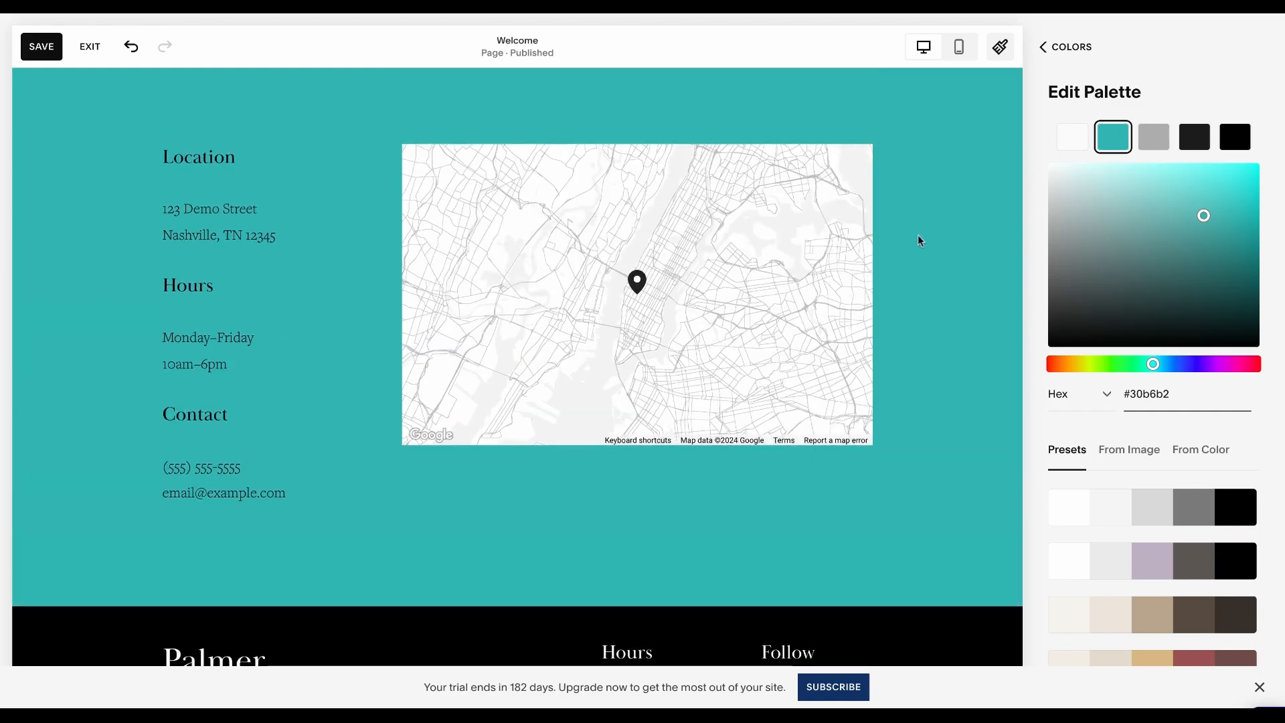
pyautogui.scroll(15, 925, 119)
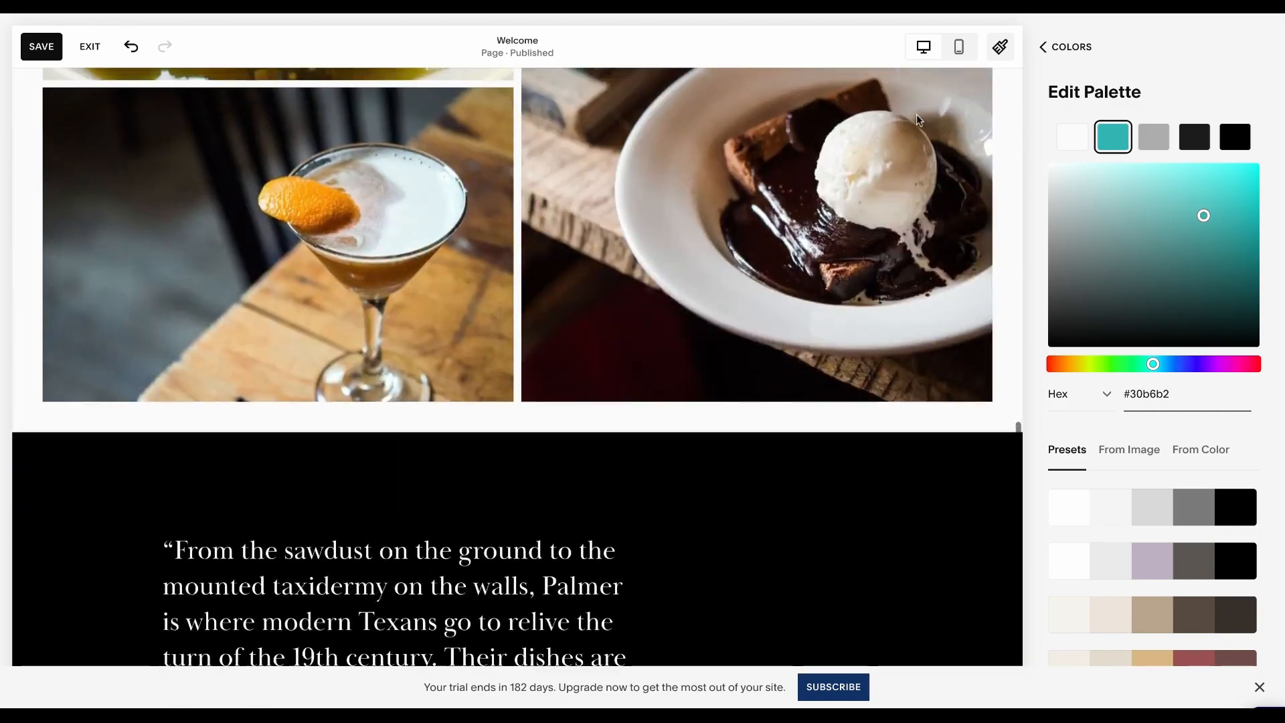
pyautogui.scroll(10, 919, 120)
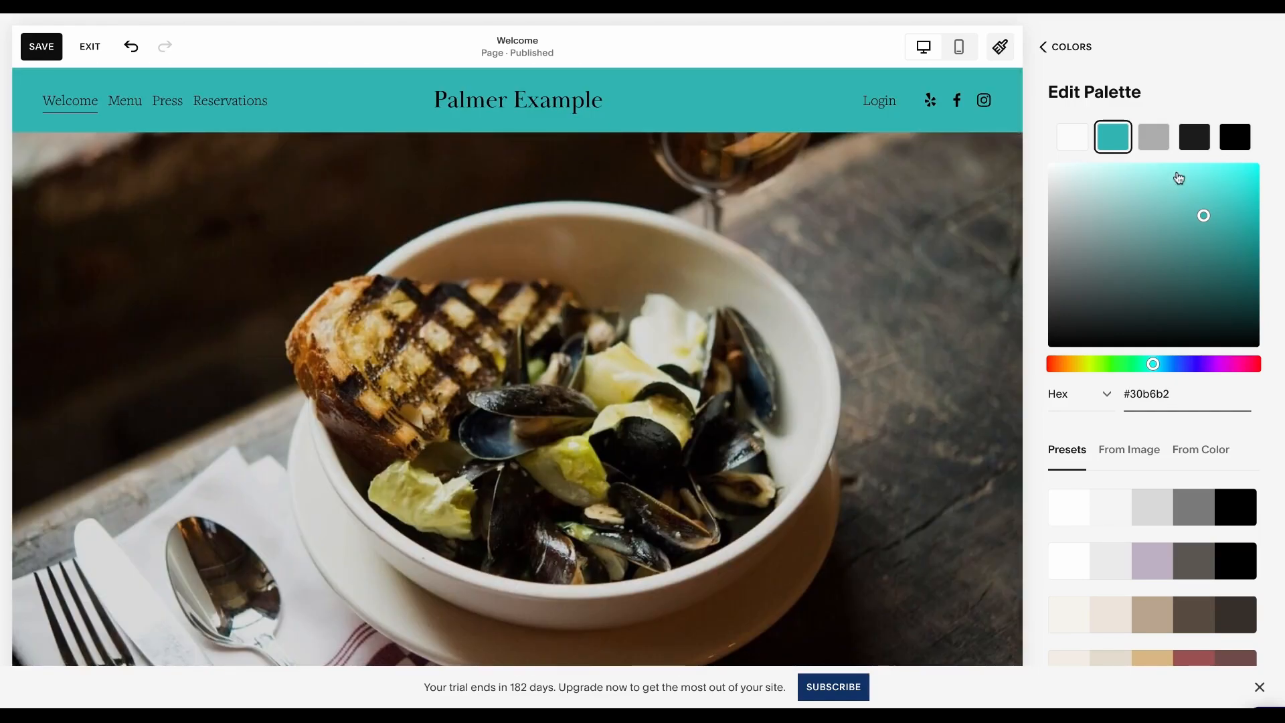
# Step: Set the palette's second color back to white #FFFFFF and leave the palette editor
pyautogui.moveTo(1061, 207); pyautogui.dragTo(1024, 189)
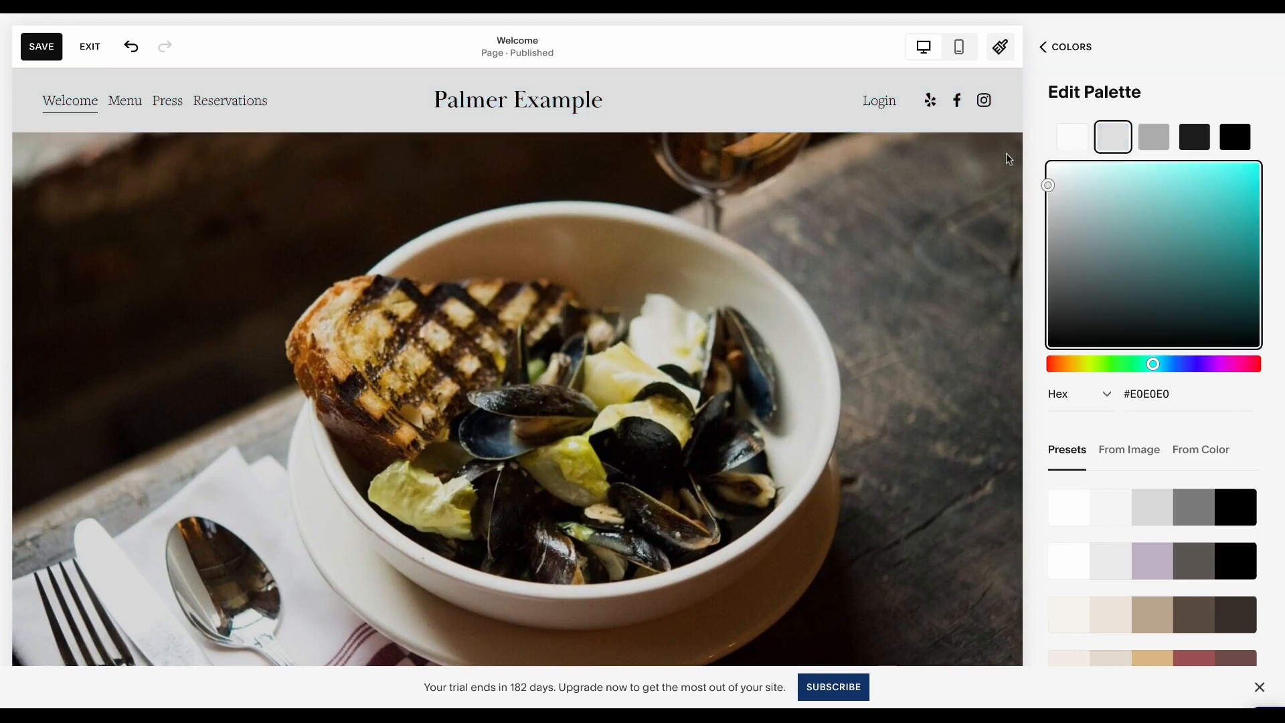
pyautogui.moveTo(999, 134); pyautogui.dragTo(1032, 150)
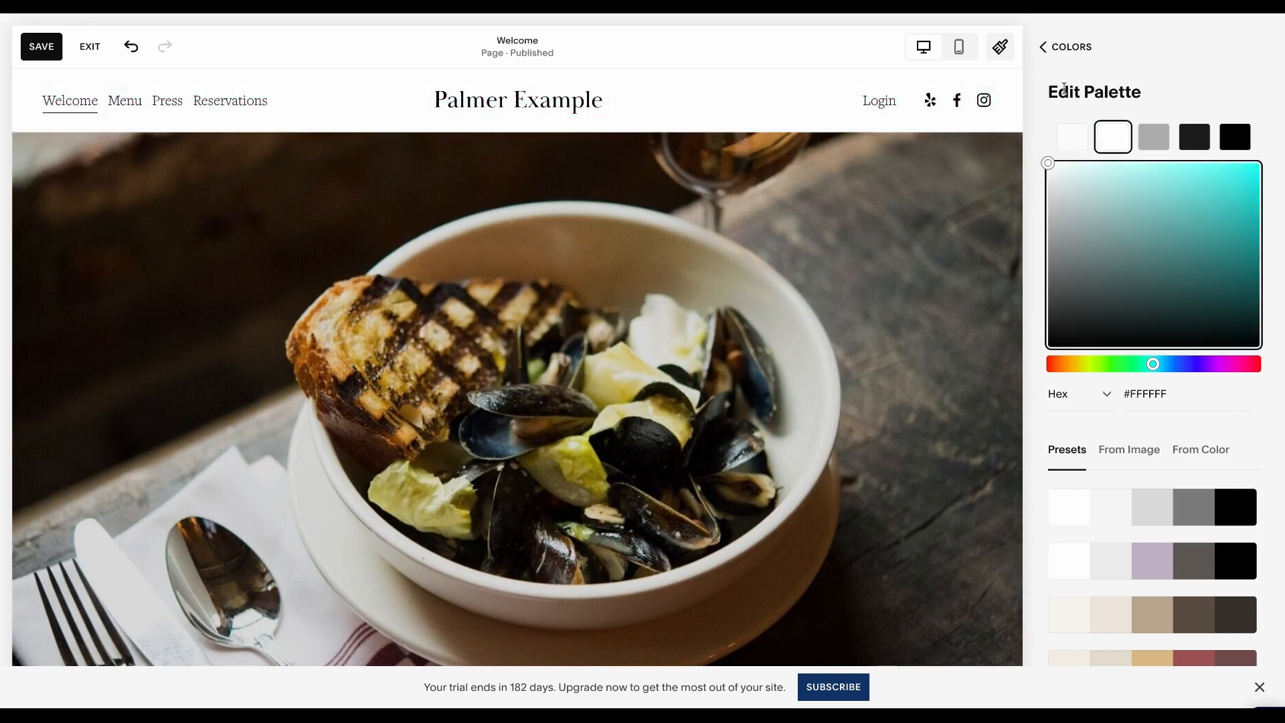
pyautogui.click(1064, 51)
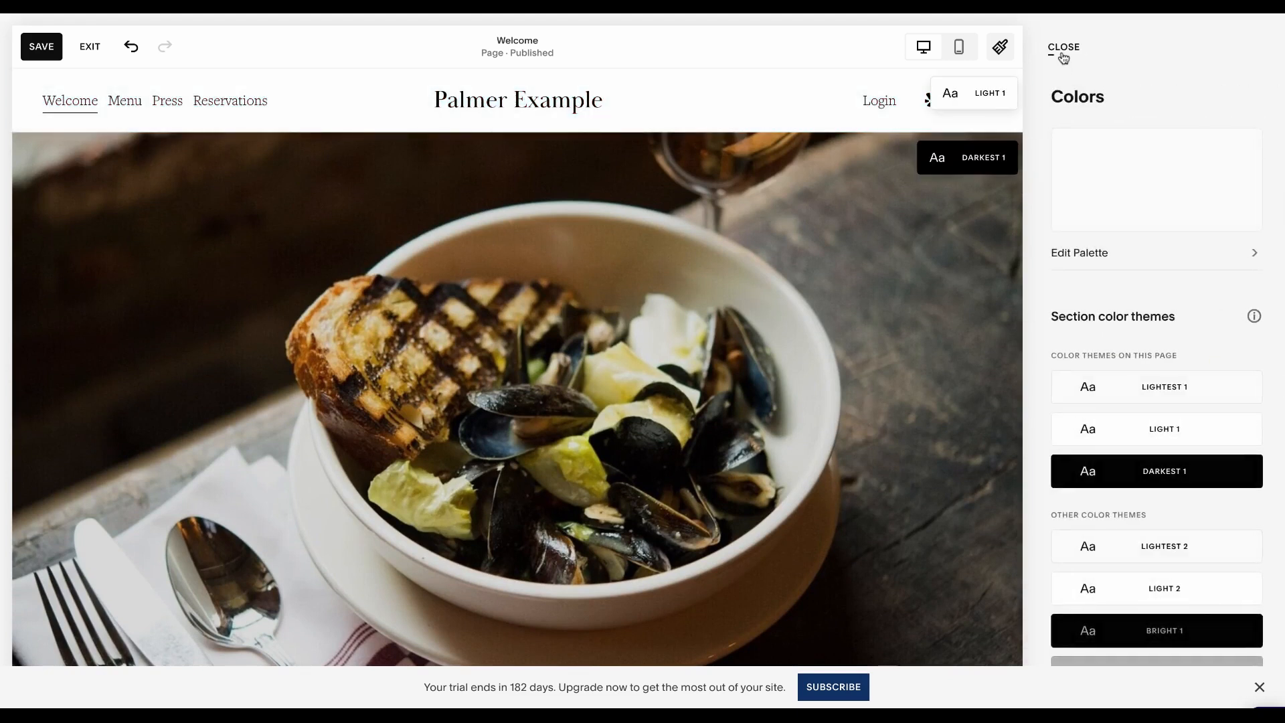
# Step: Close the site color styles and open the color themes of the introduction section below the Welcome page's banner
pyautogui.click(1064, 48)
pyautogui.click(1063, 48)
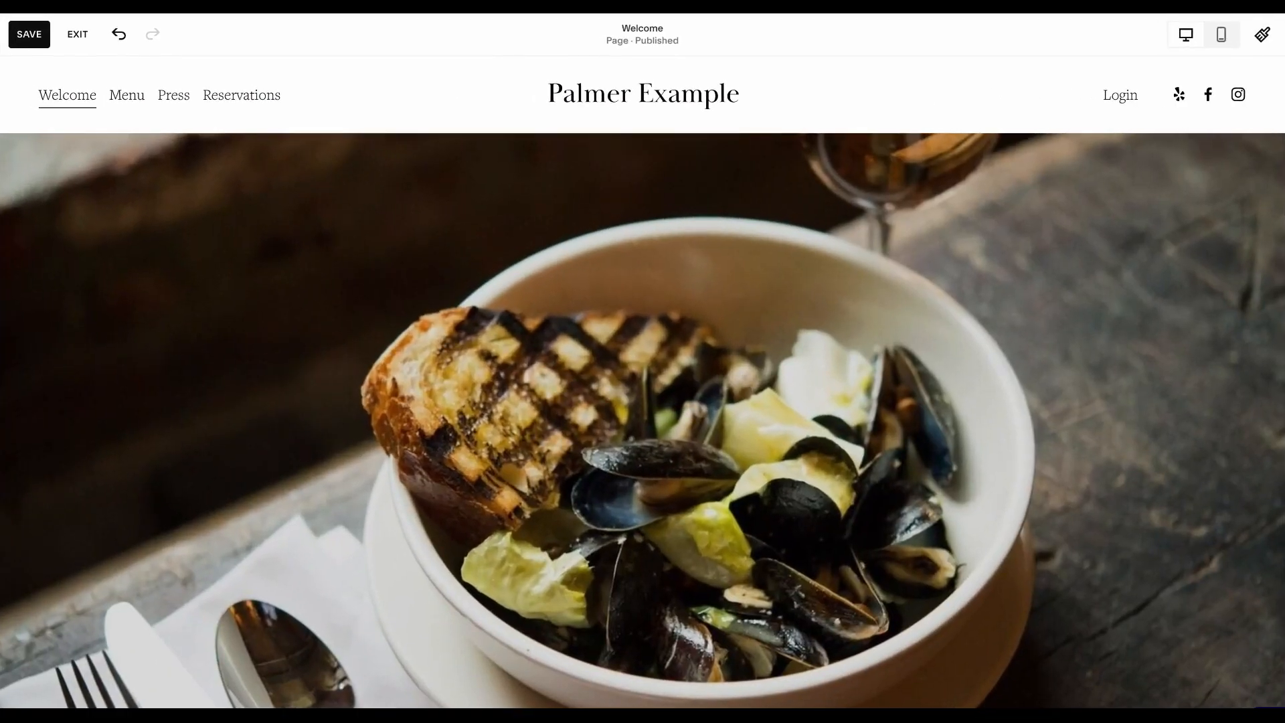
pyautogui.scroll(-9, 1061, 387)
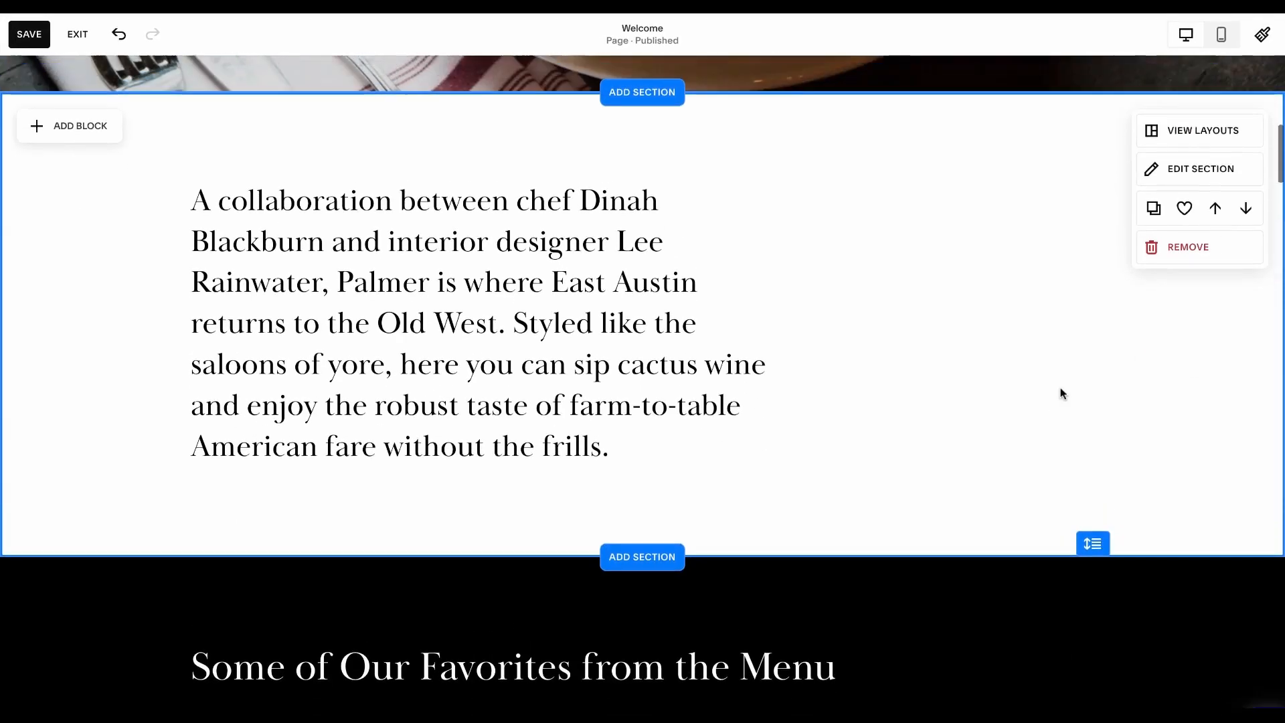
pyautogui.scroll(1, 1060, 393)
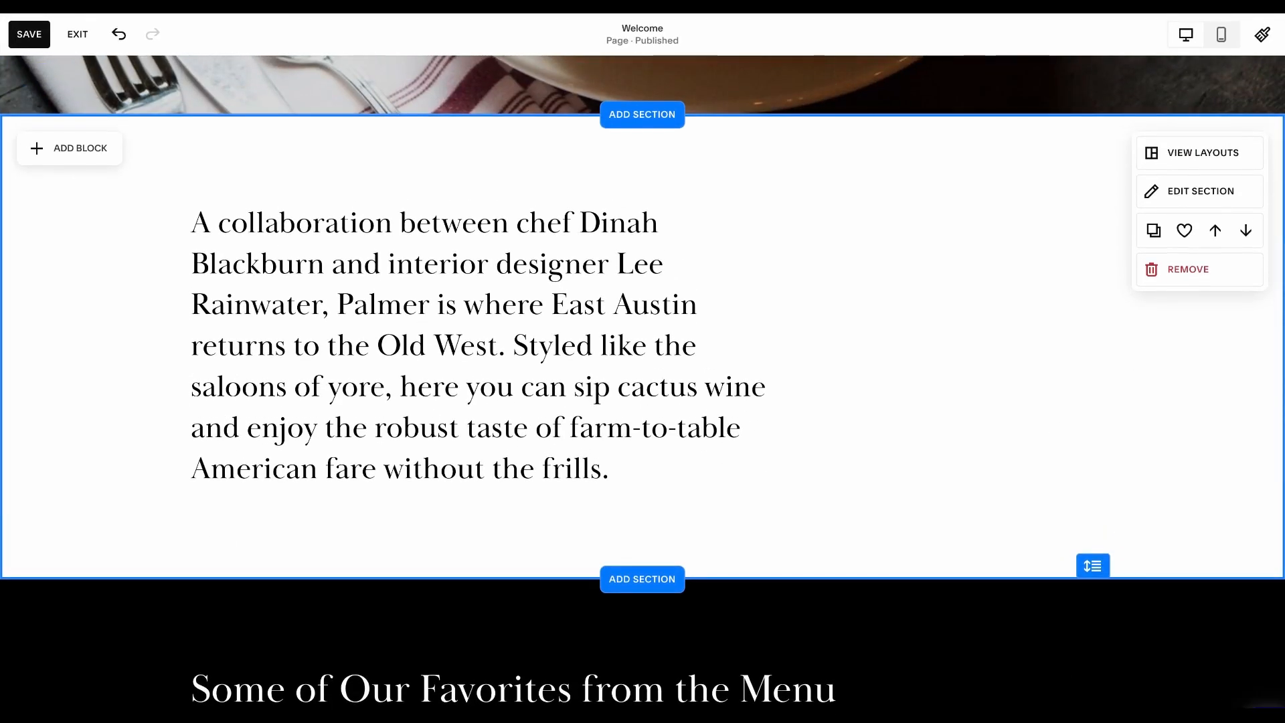
pyautogui.click(1199, 191)
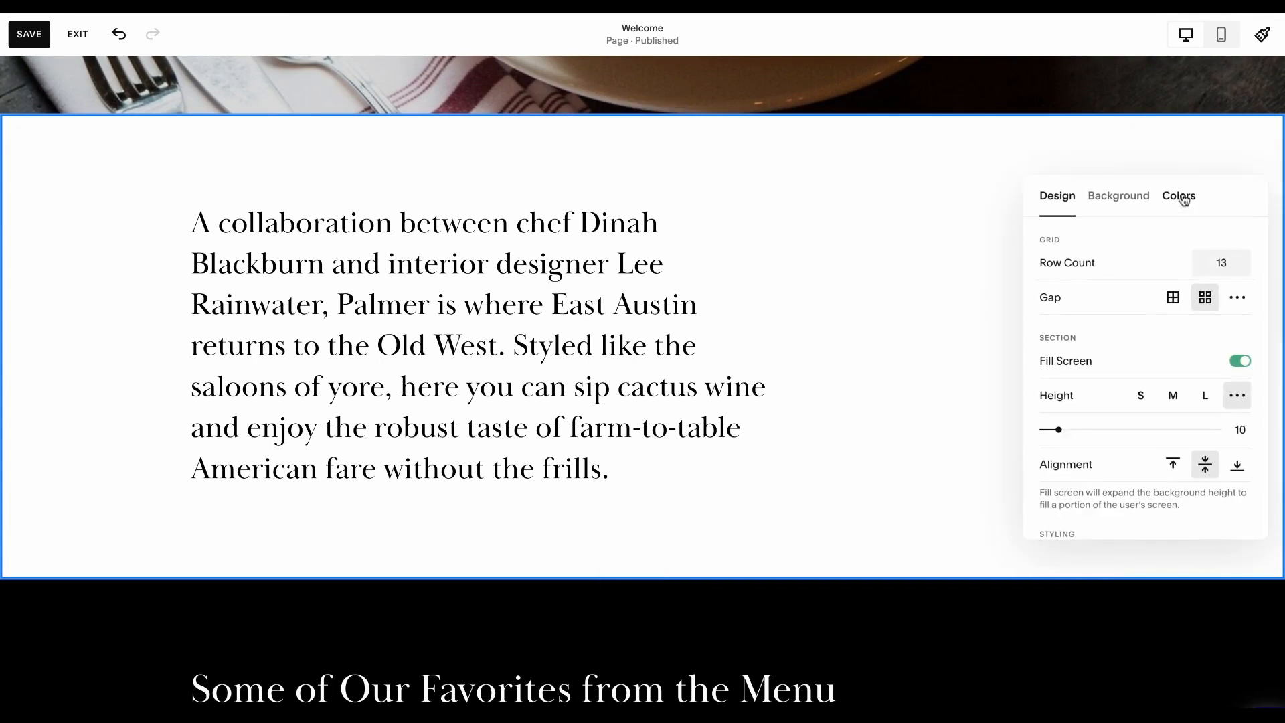
pyautogui.click(1179, 195)
pyautogui.scroll(-1, 1164, 404)
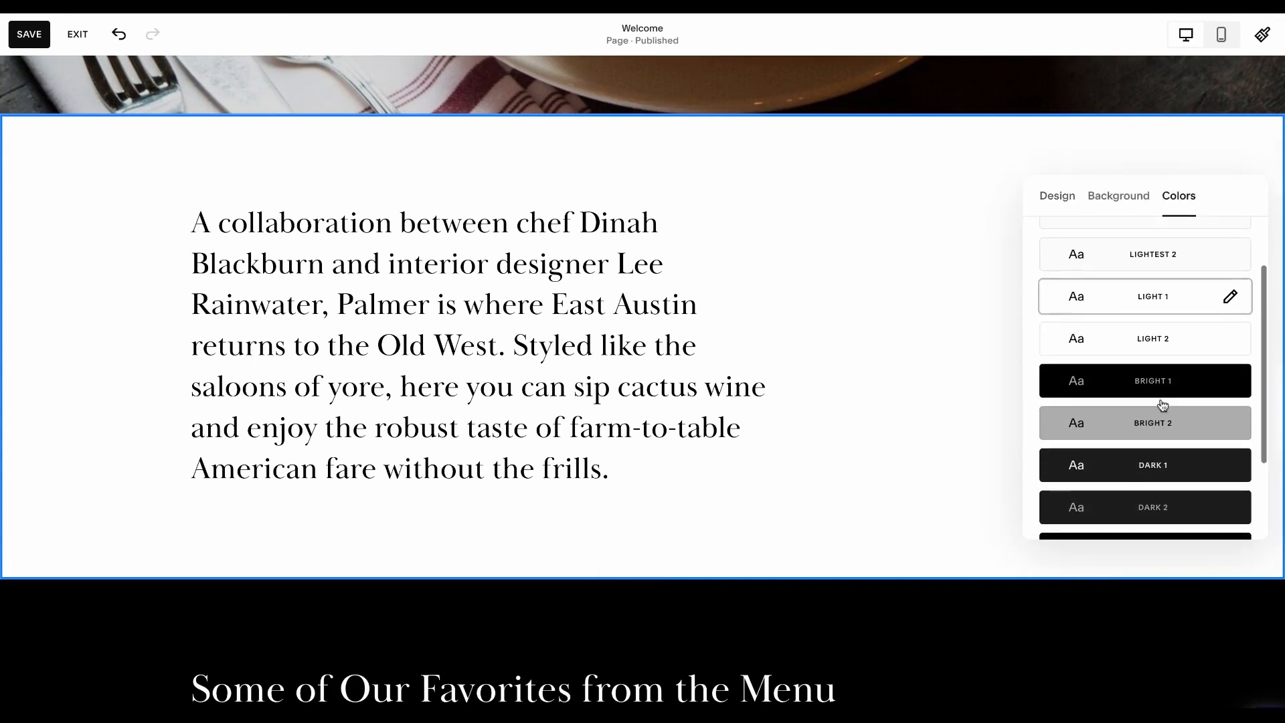
# Step: Try the Bright 2, Dark 1 and Darkest 1 color themes on the introduction section and settle on Lightest 1
pyautogui.click(1165, 393)
pyautogui.click(1173, 420)
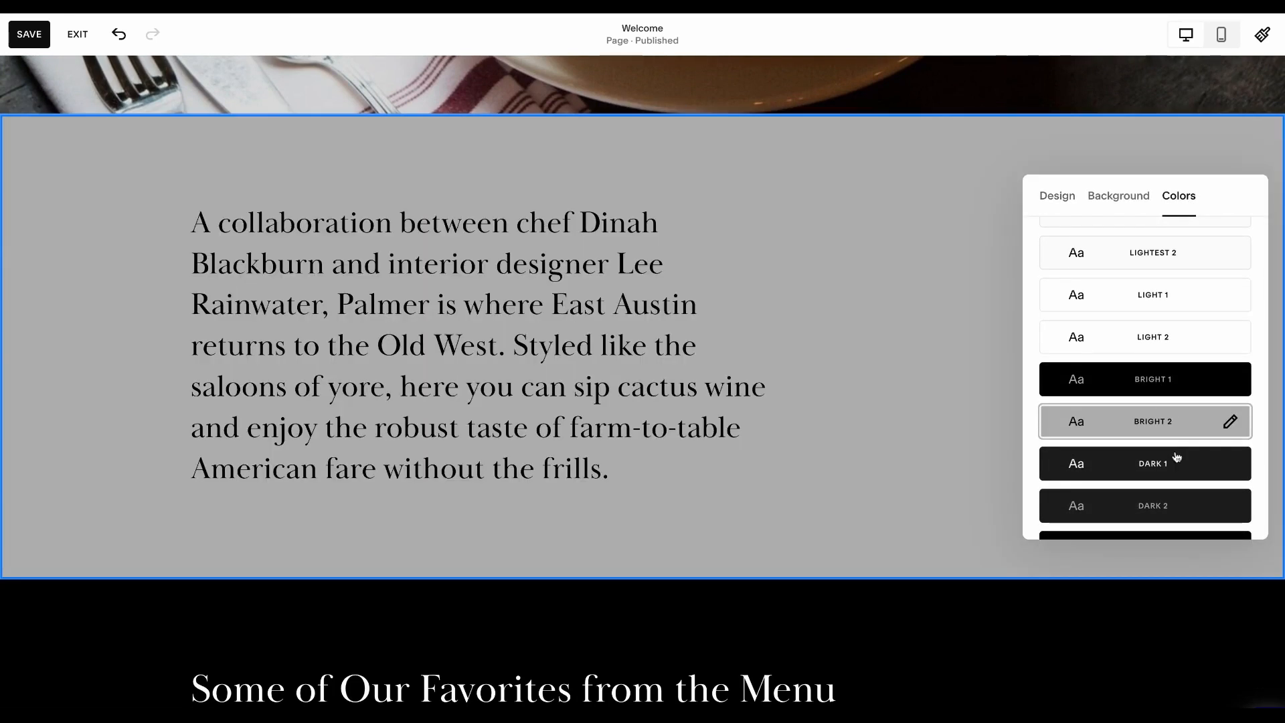
pyautogui.click(1178, 467)
pyautogui.scroll(-2, 1177, 466)
pyautogui.click(1179, 434)
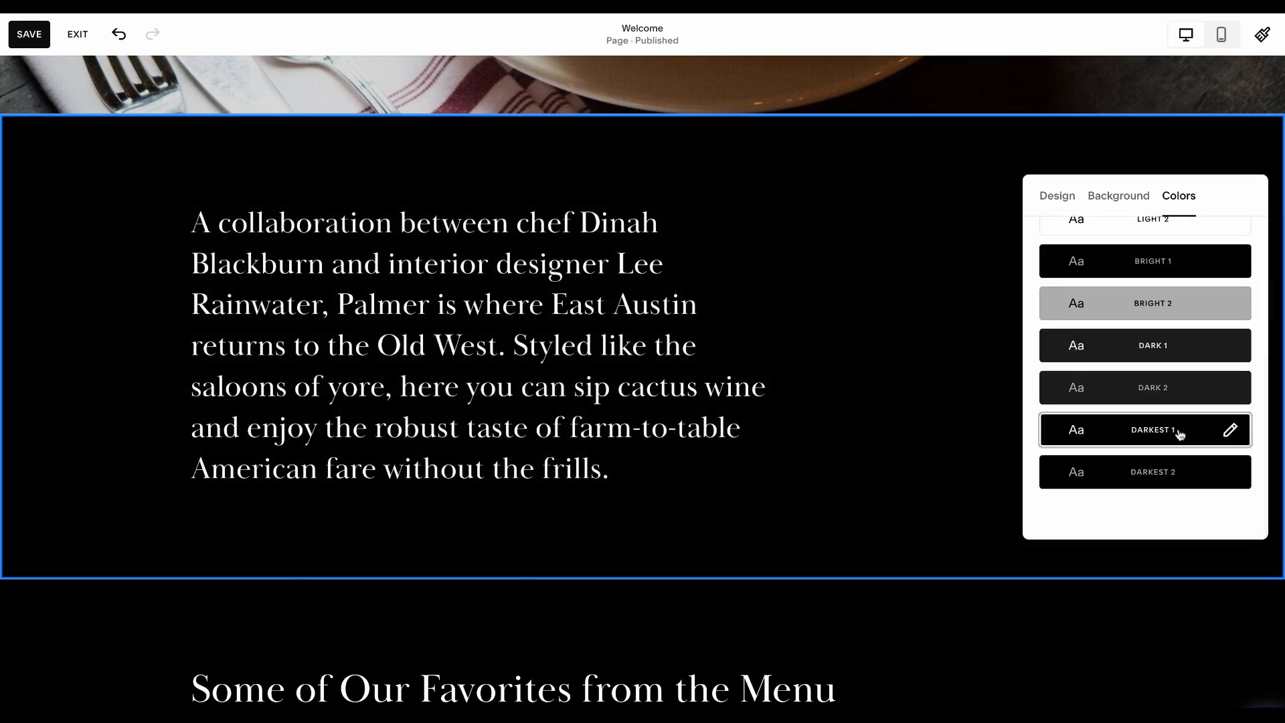
pyautogui.scroll(3, 1161, 328)
pyautogui.click(1157, 293)
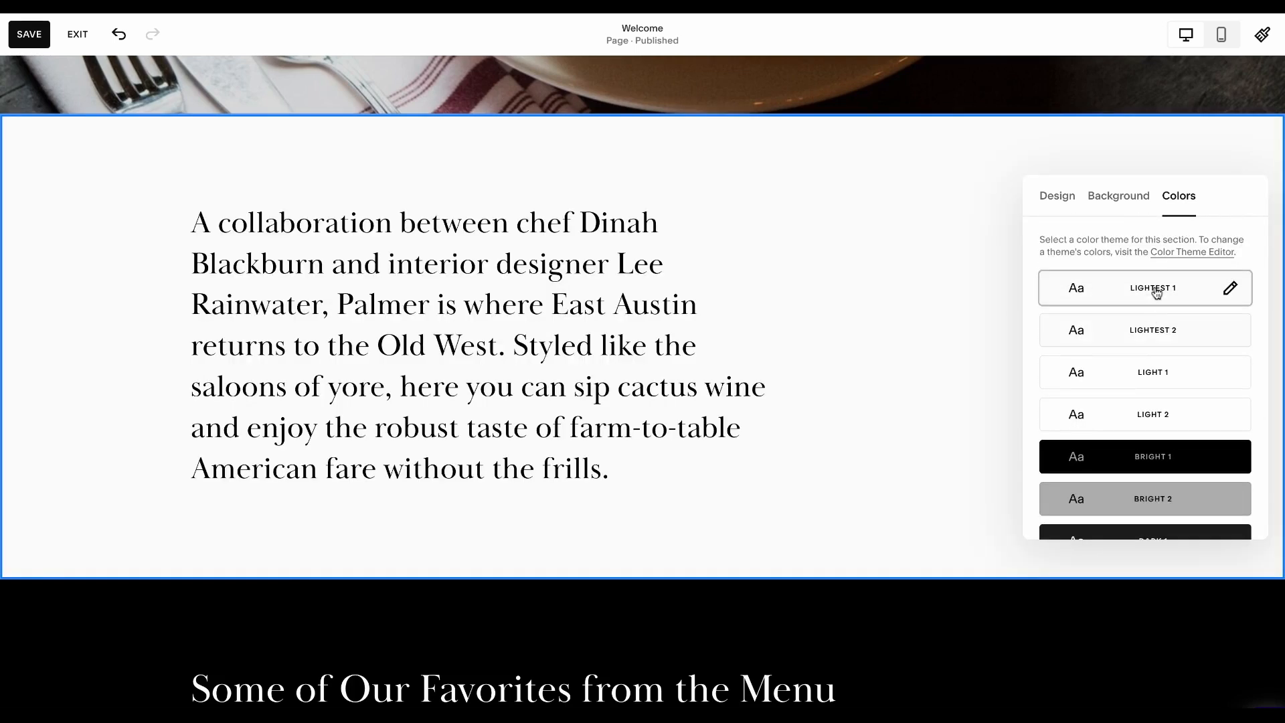
pyautogui.click(924, 234)
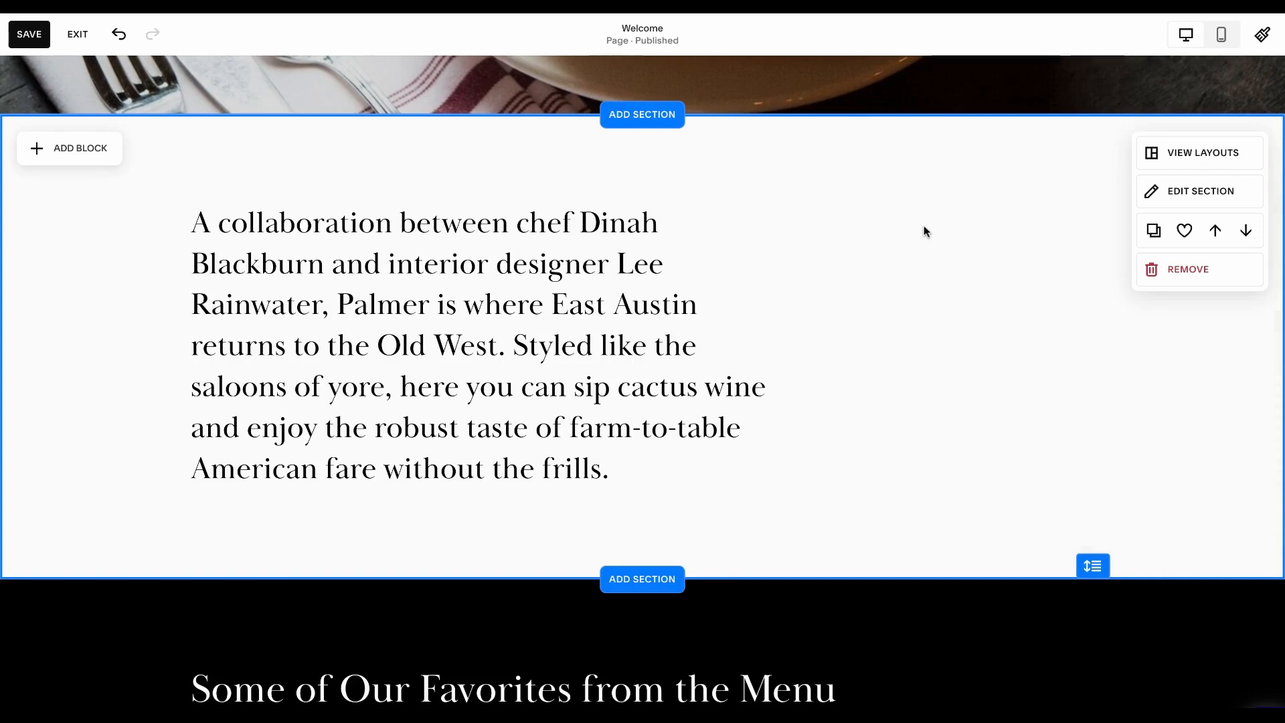
# Step: Try the Bright 2 color theme on the menu favorites section and change it to Lightest 1
pyautogui.scroll(-2, 927, 238)
pyautogui.scroll(1, 927, 239)
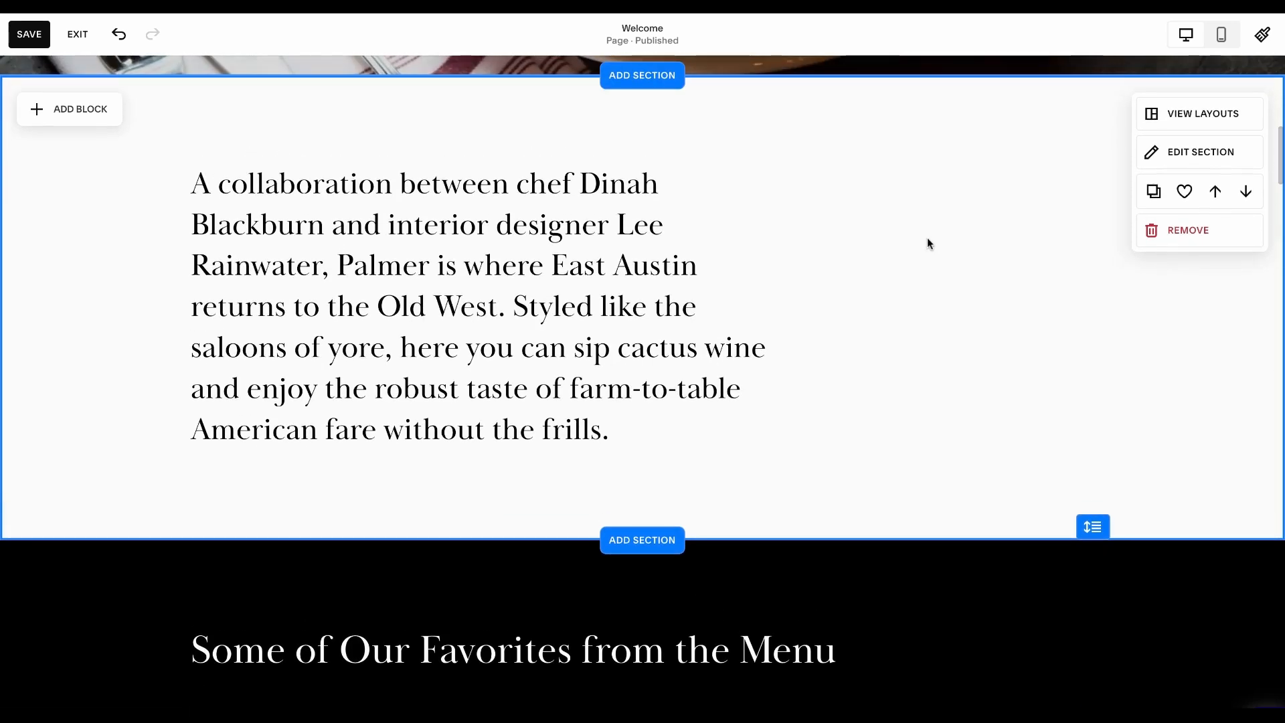
pyautogui.scroll(-5, 926, 237)
pyautogui.click(1141, 376)
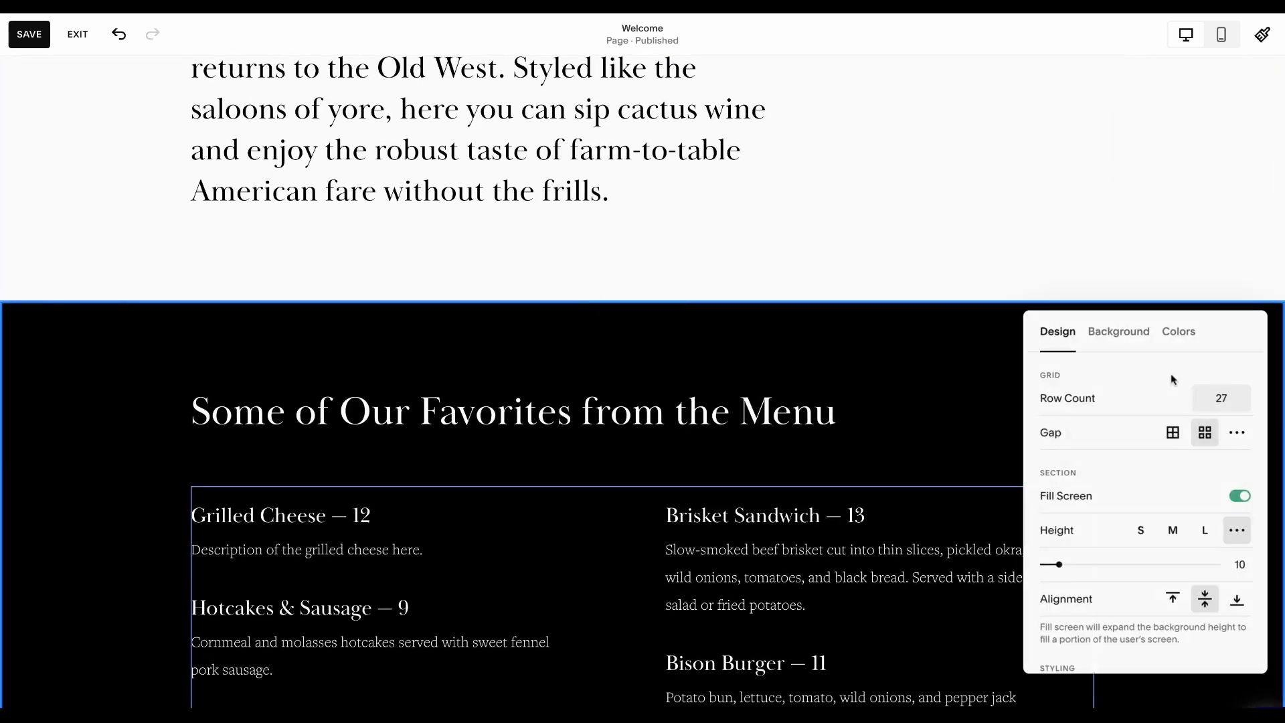
pyautogui.click(1177, 331)
pyautogui.scroll(-2, 1176, 509)
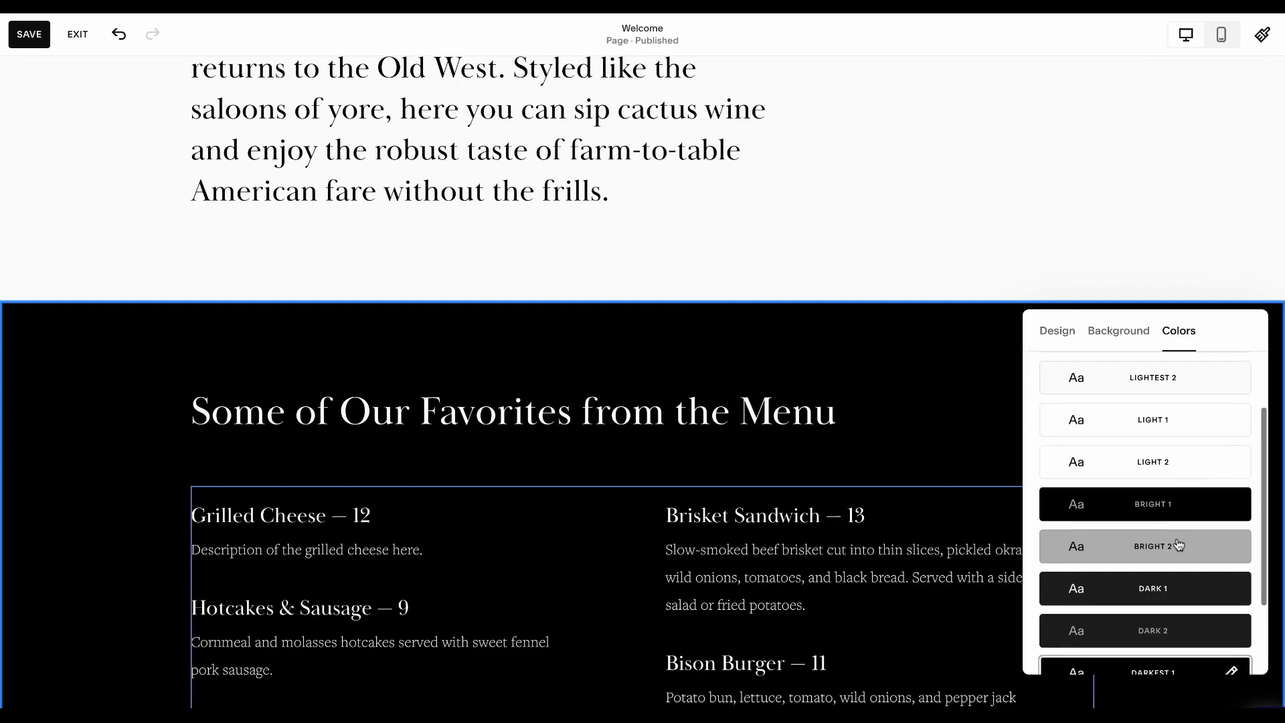
pyautogui.click(1178, 545)
pyautogui.scroll(-2, 1178, 549)
pyautogui.scroll(4, 1176, 559)
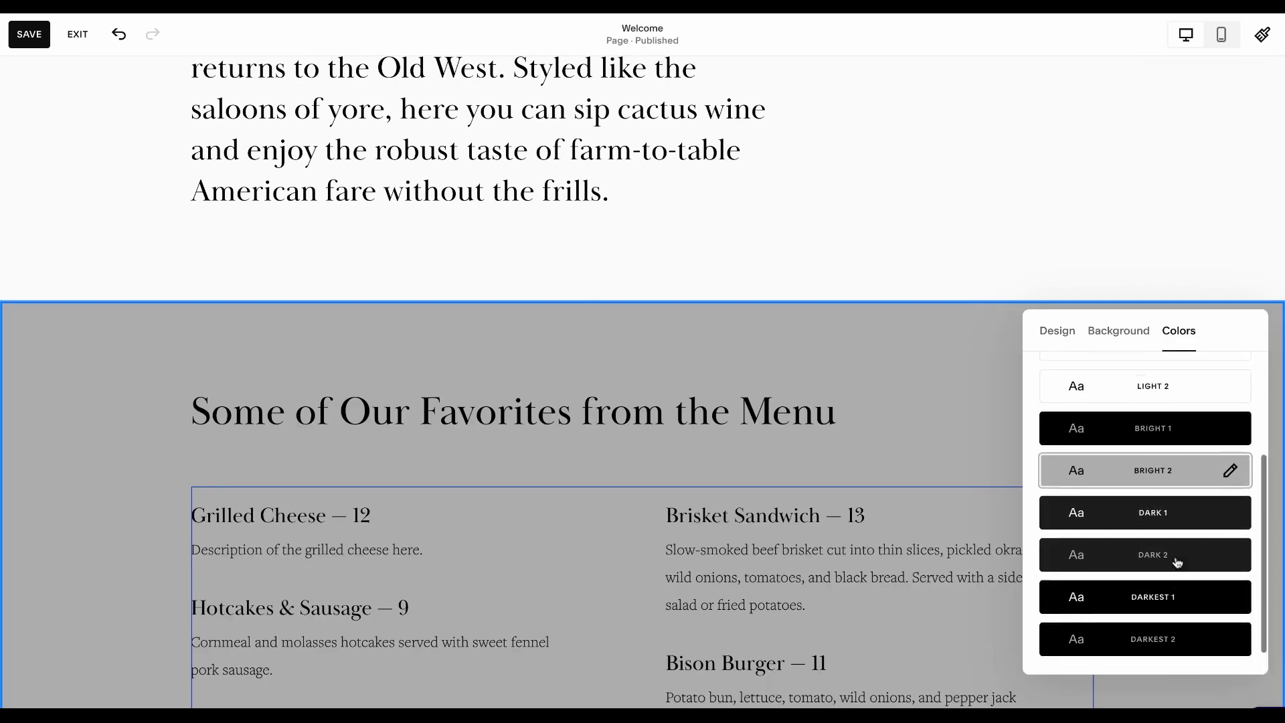
pyautogui.click(1169, 423)
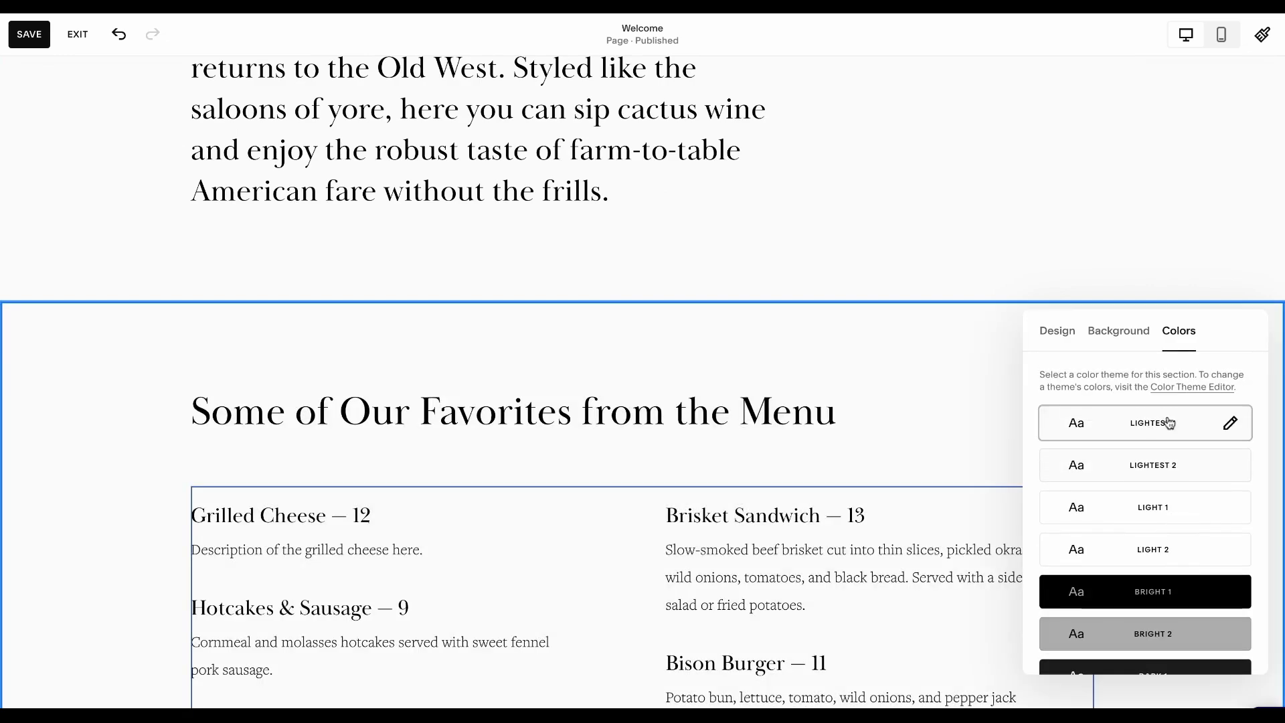
pyautogui.click(975, 352)
pyautogui.scroll(-15, 975, 352)
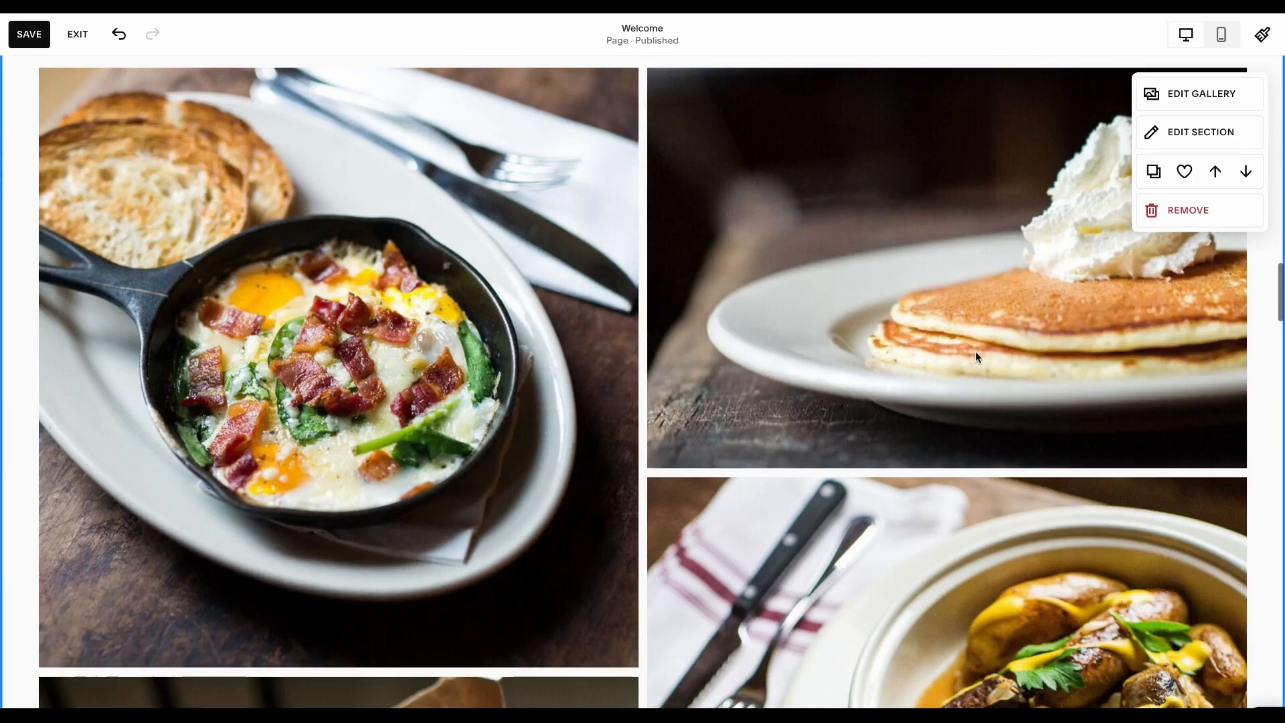
pyautogui.scroll(-20, 974, 351)
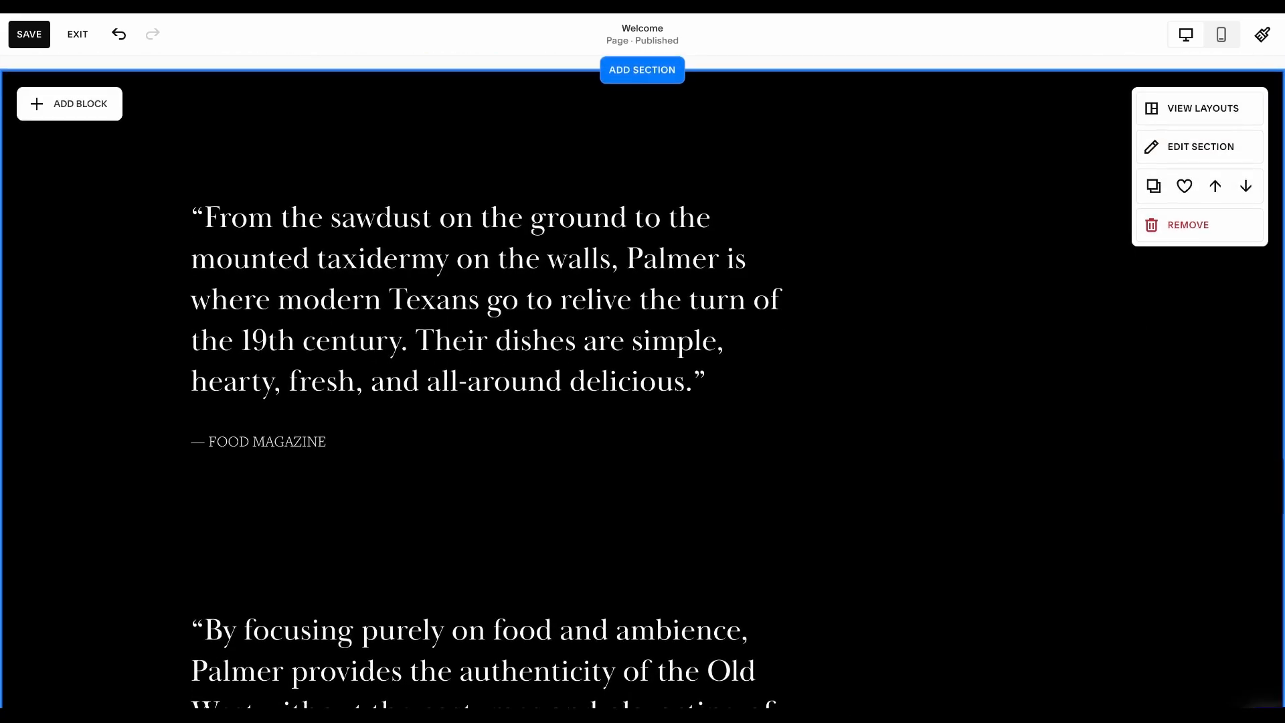
pyautogui.click(1155, 147)
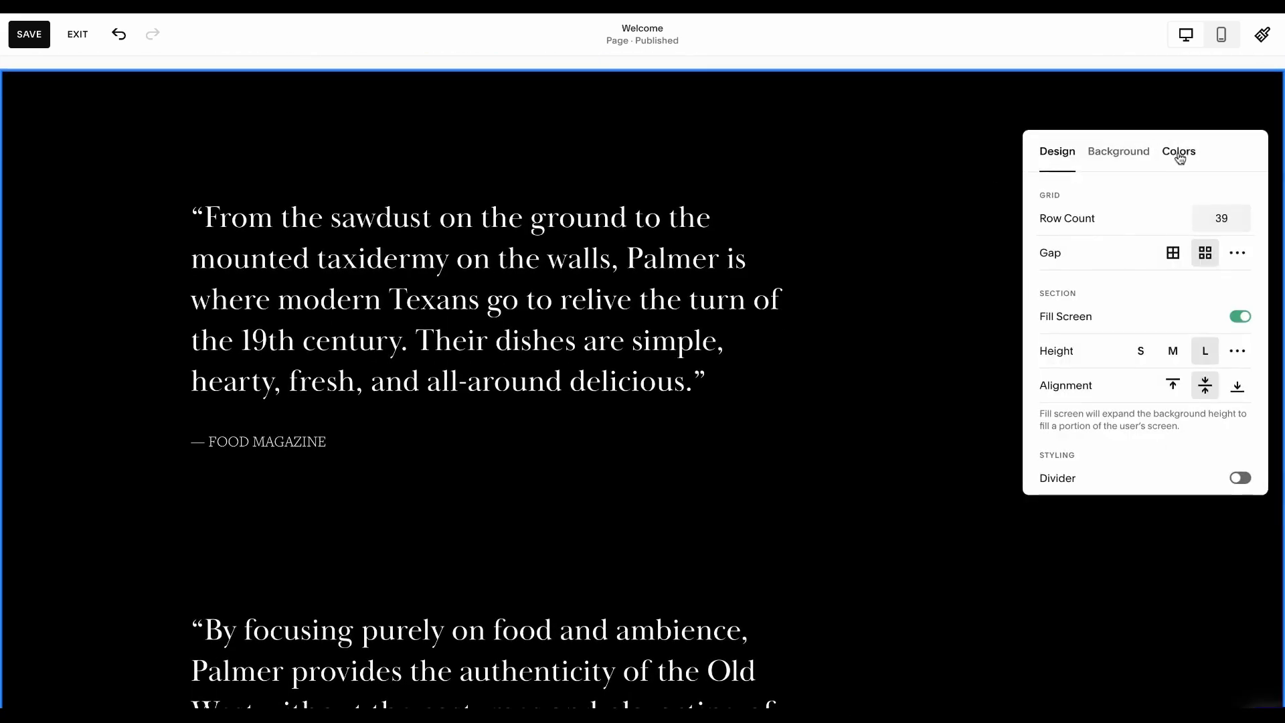
pyautogui.click(897, 135)
# Step: Apply the Bright 1 color theme to the menu favorites section, then save the Welcome page and exit editing
pyautogui.scroll(20, 897, 135)
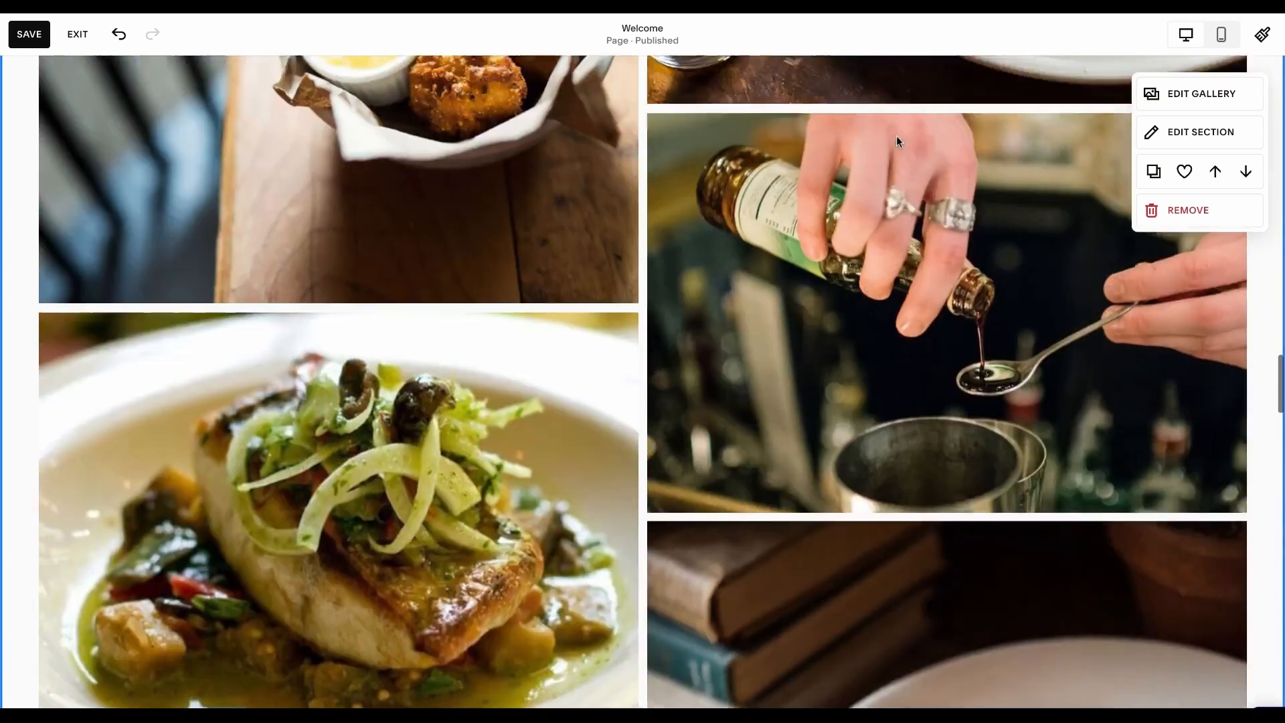
pyautogui.scroll(10, 897, 135)
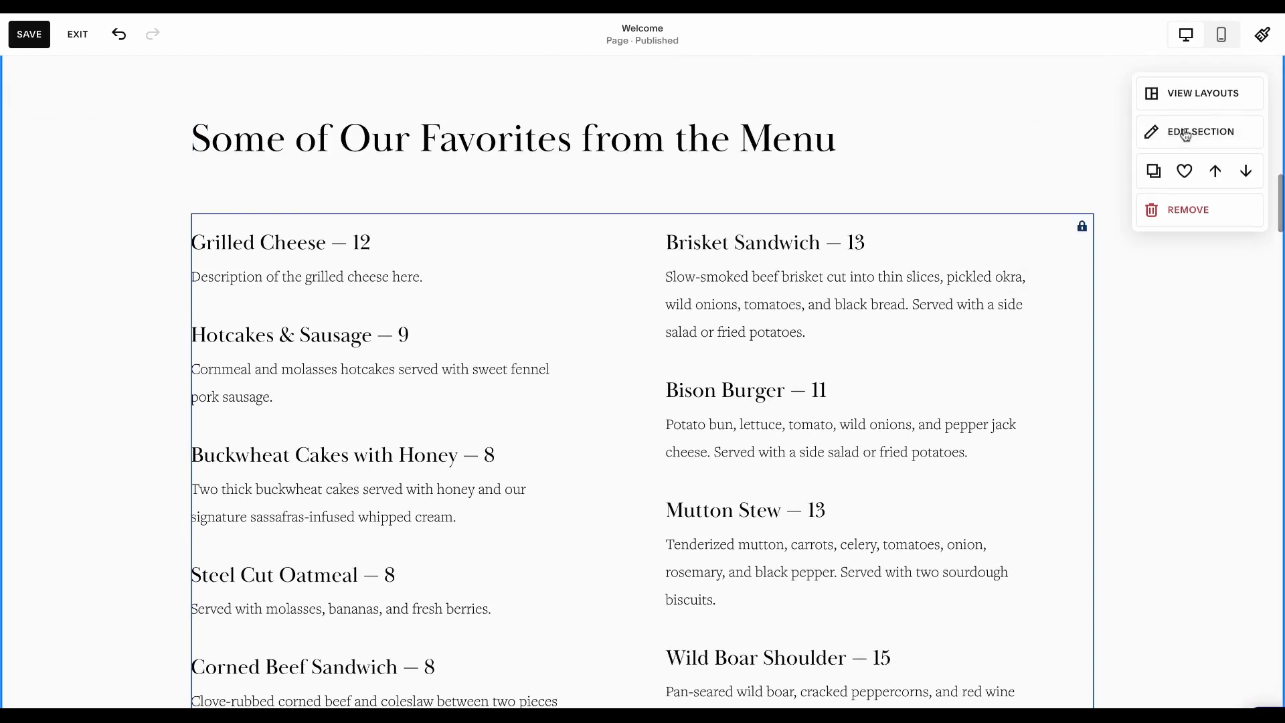
pyautogui.click(1171, 133)
pyautogui.click(1180, 140)
pyautogui.click(1181, 404)
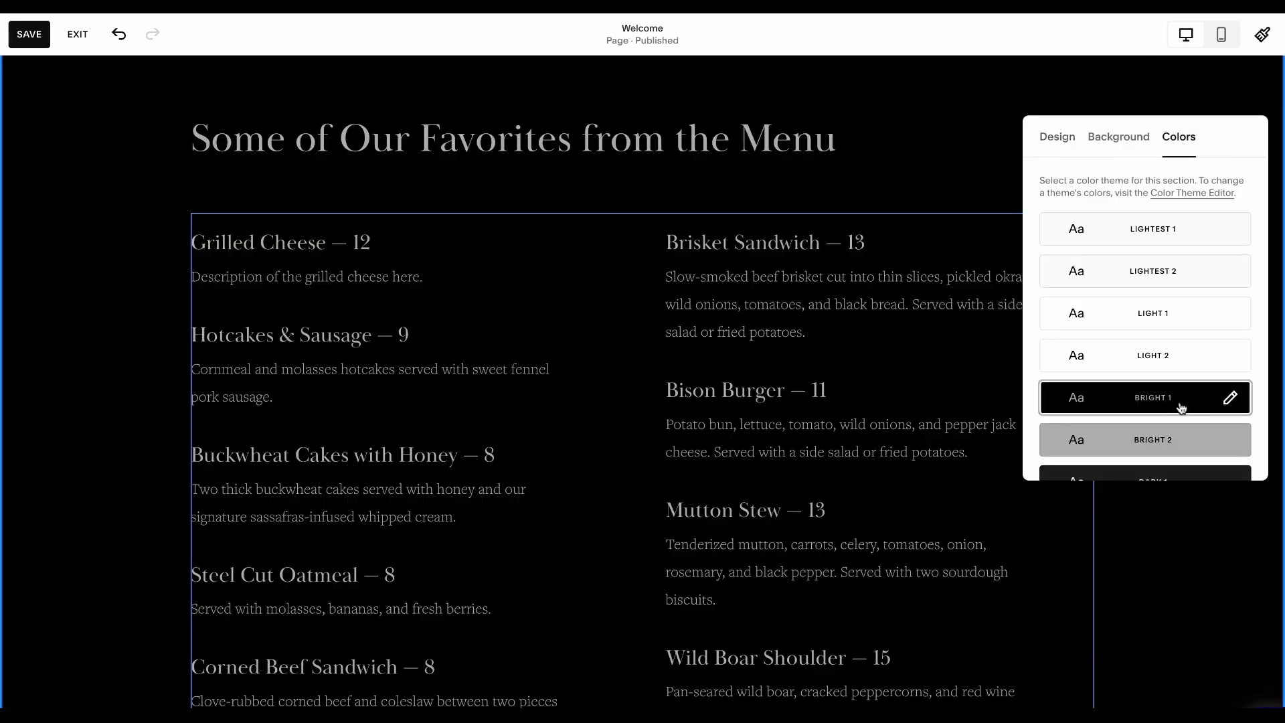
pyautogui.click(147, 311)
pyautogui.scroll(2, 146, 310)
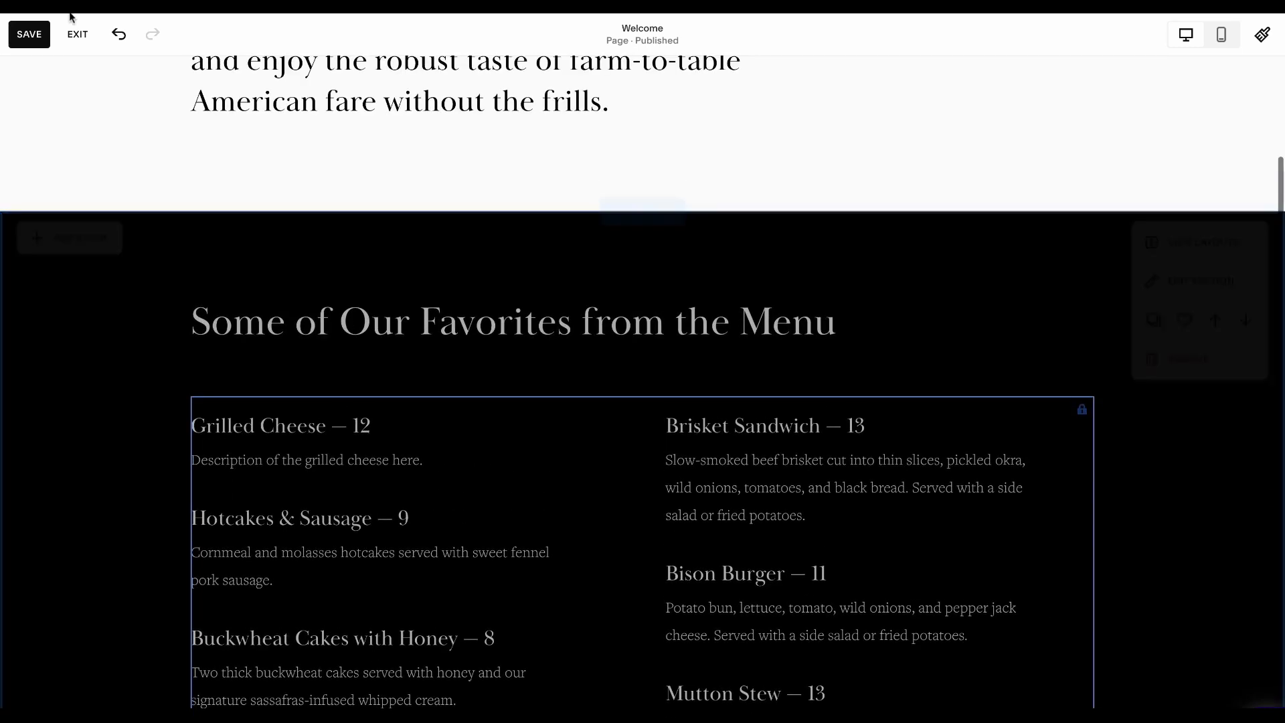
pyautogui.click(27, 37)
pyautogui.click(71, 45)
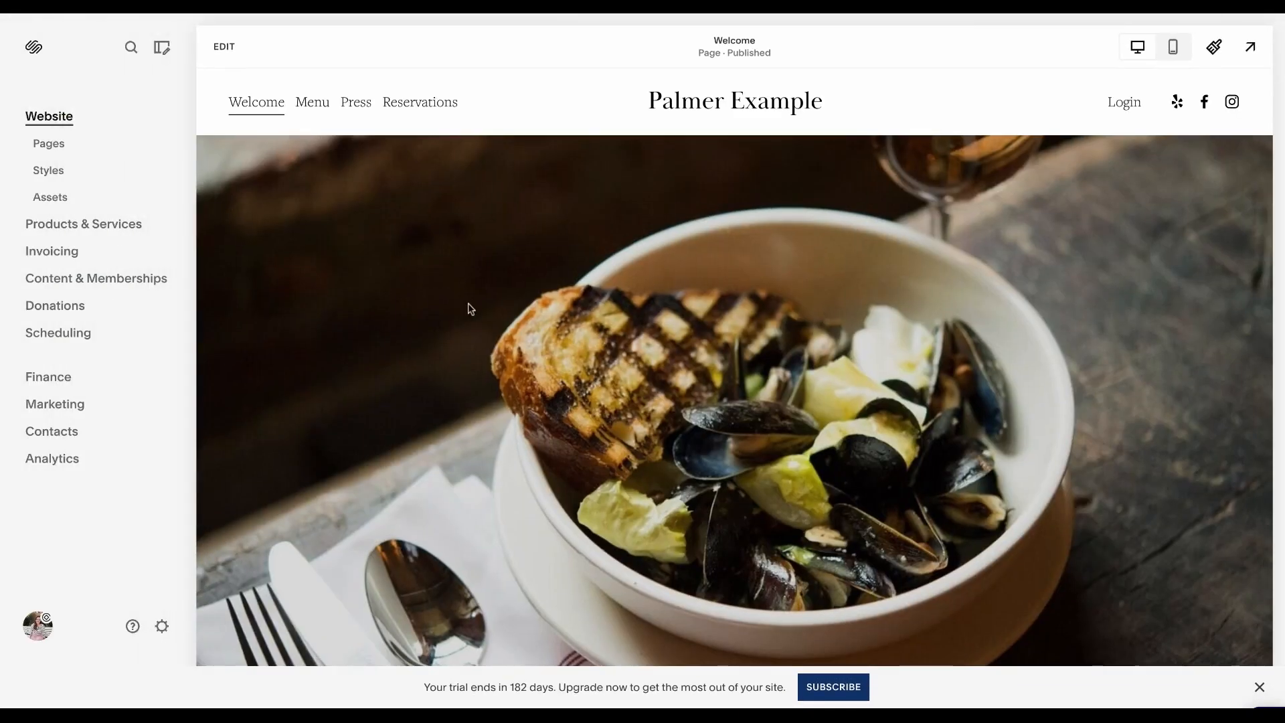
# Step: Open the Menu page for editing and apply the Darkest 1 color theme to its Our Menu section
pyautogui.click(311, 109)
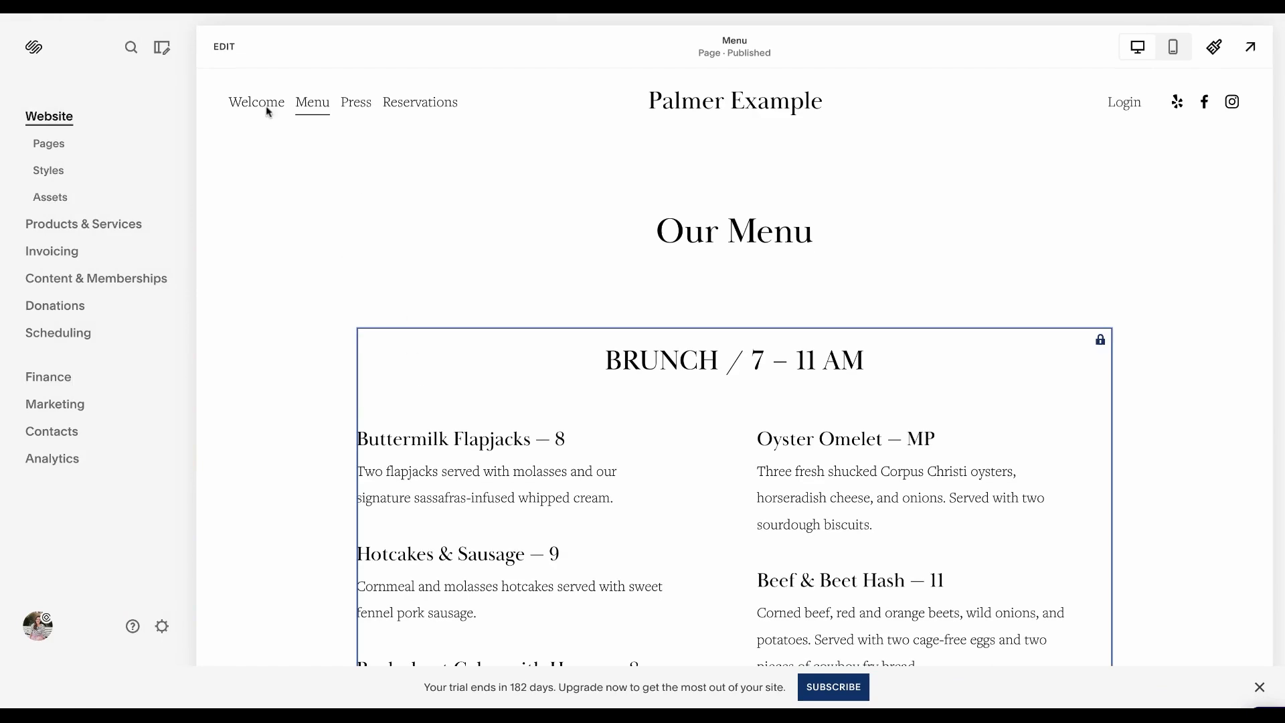
pyautogui.click(221, 48)
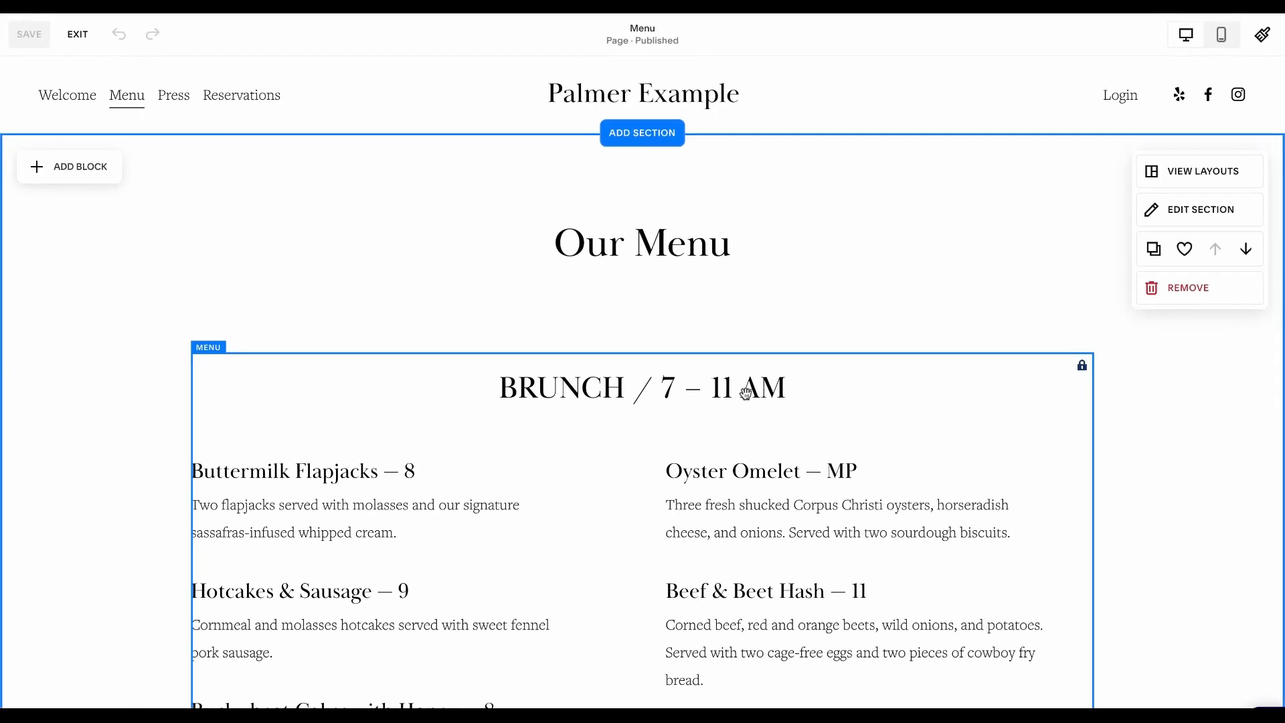
pyautogui.scroll(-10, 746, 393)
pyautogui.click(1181, 127)
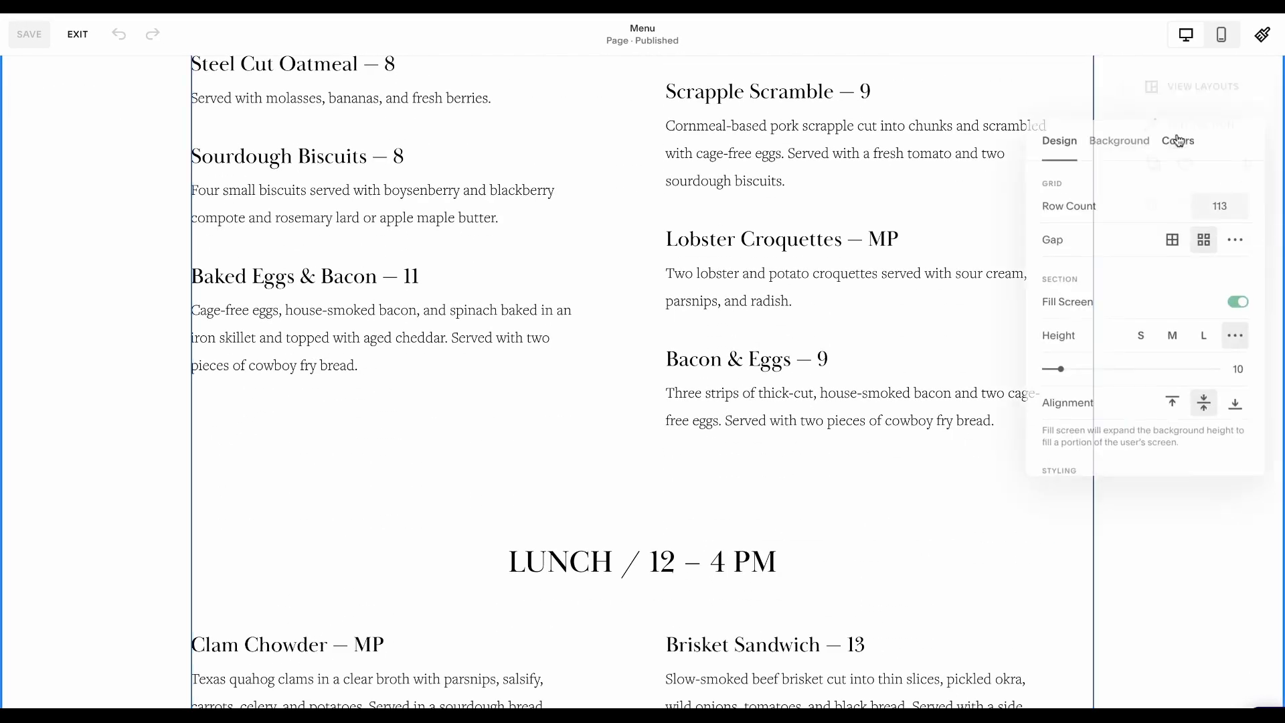
pyautogui.click(1179, 140)
pyautogui.scroll(-2, 1168, 365)
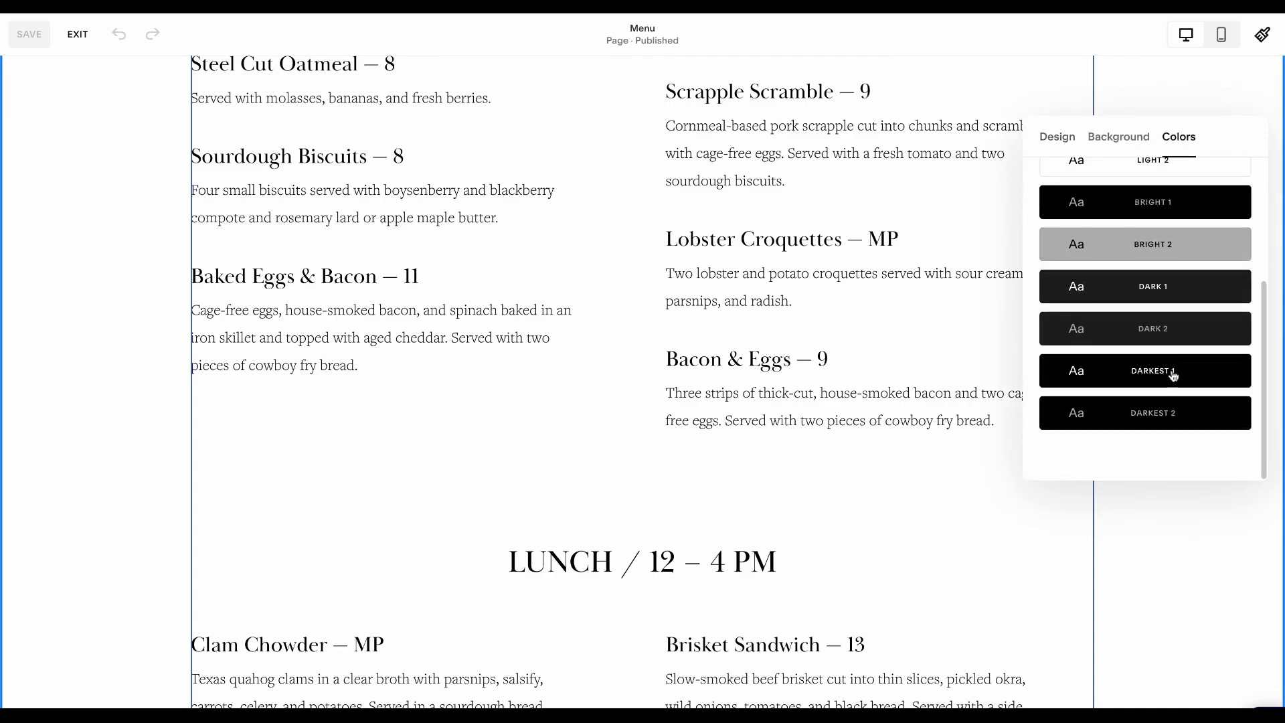
pyautogui.click(1173, 376)
# Step: Check the recolored Menu page down to the drinks list, save it and exit editing
pyautogui.scroll(-8, 1184, 600)
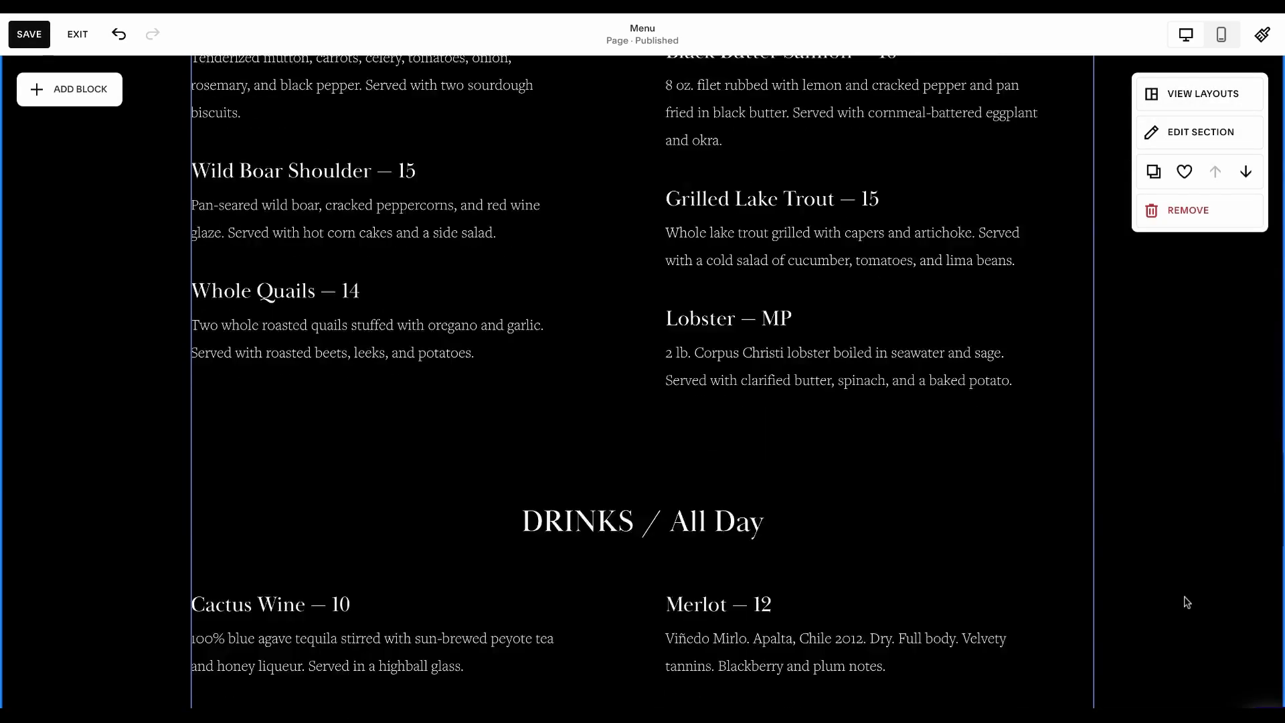
pyautogui.scroll(-2, 1186, 602)
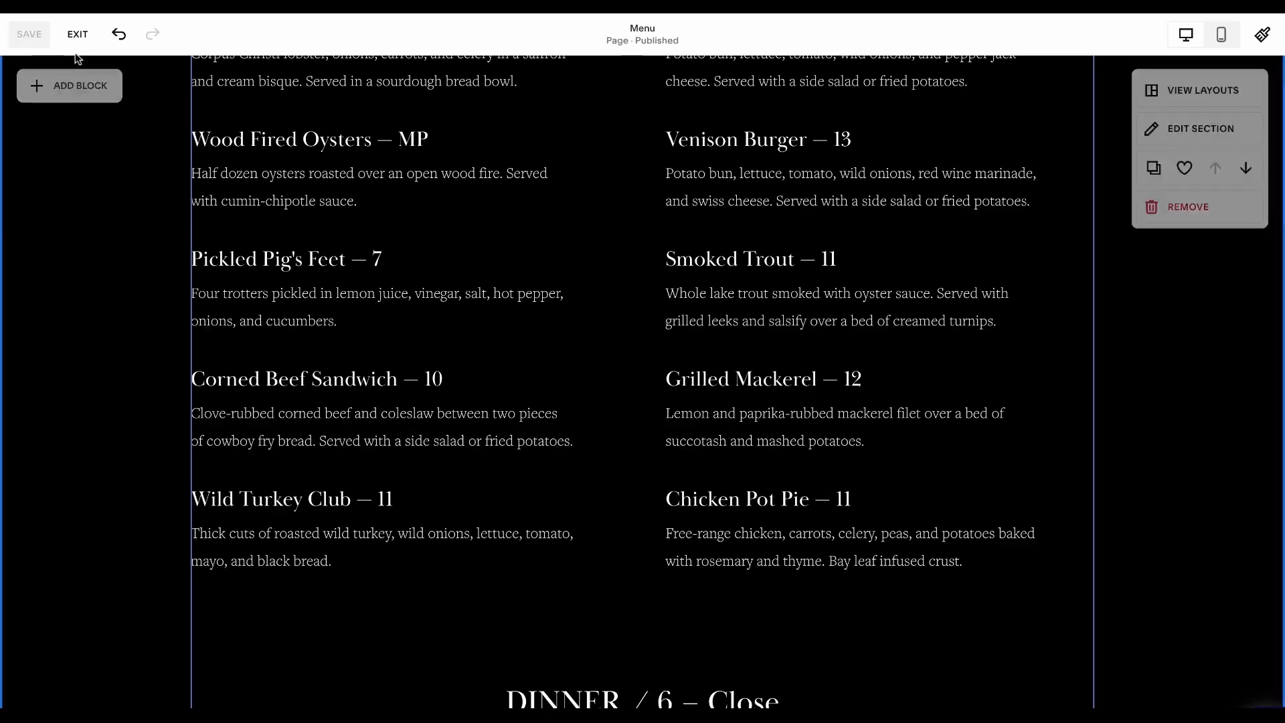
pyautogui.click(77, 34)
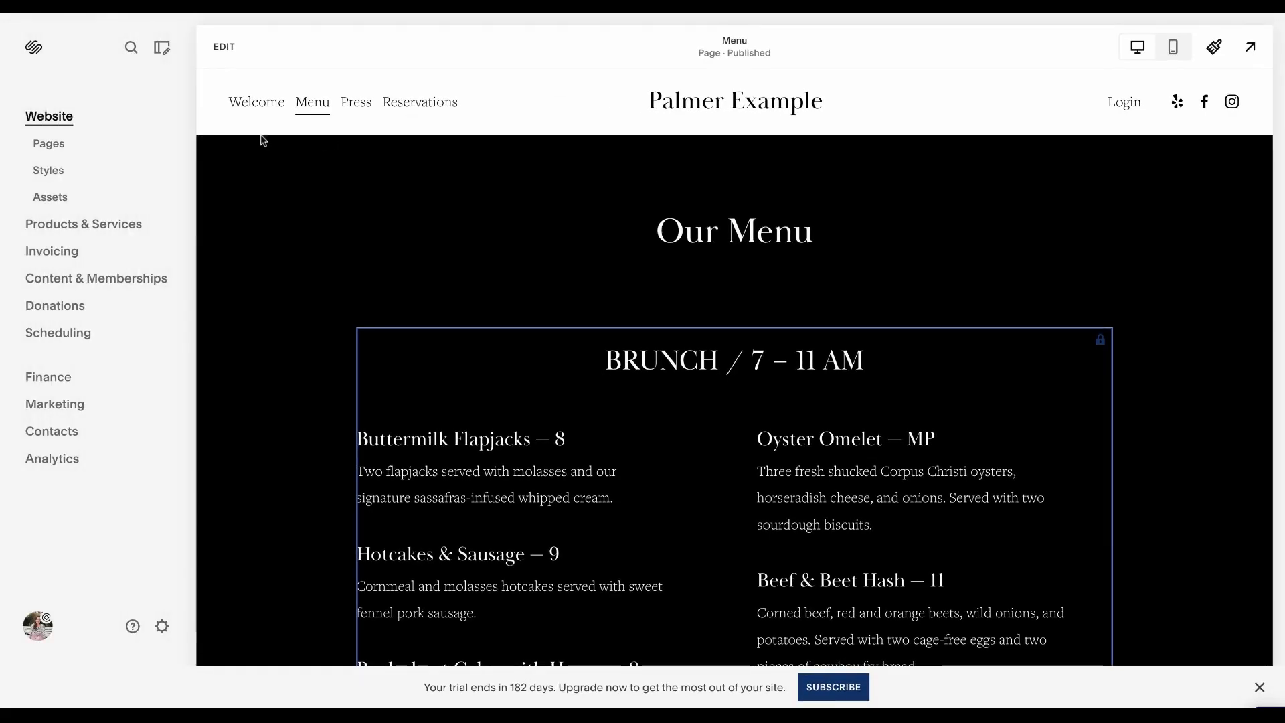
# Step: Return to the Welcome page and look over the site's list of pages
pyautogui.click(245, 108)
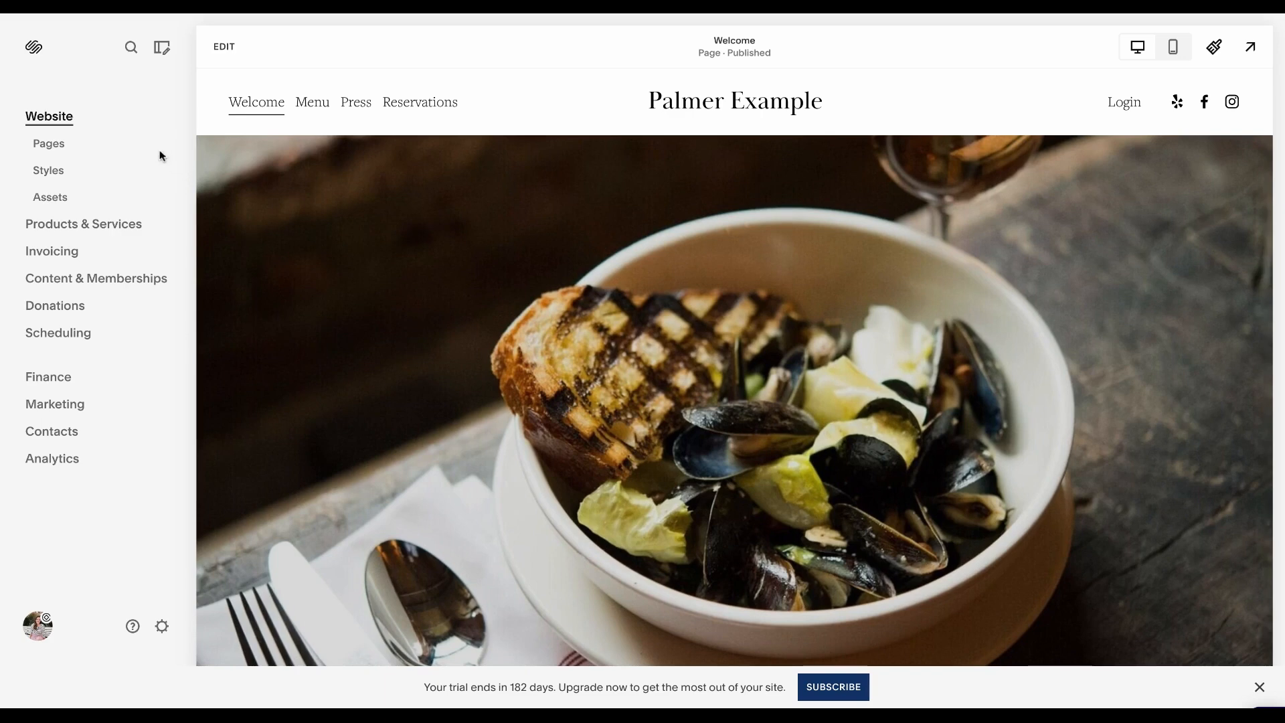
pyautogui.click(48, 143)
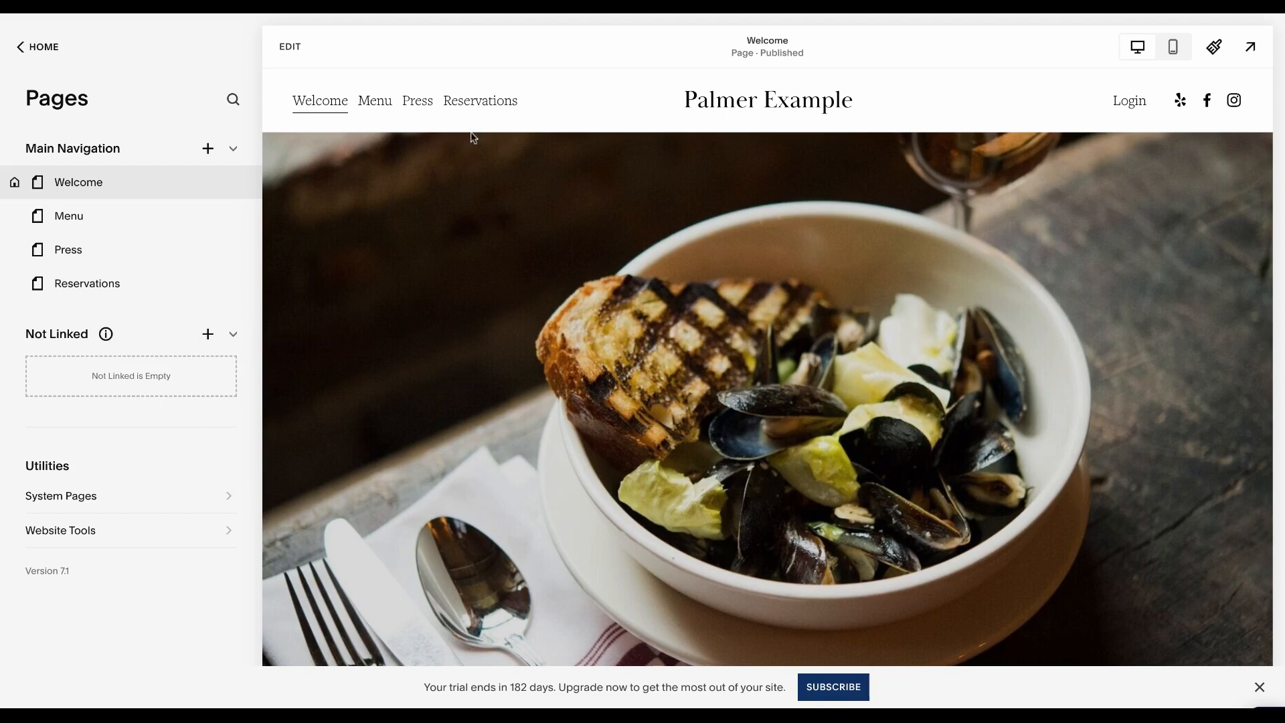
pyautogui.click(56, 59)
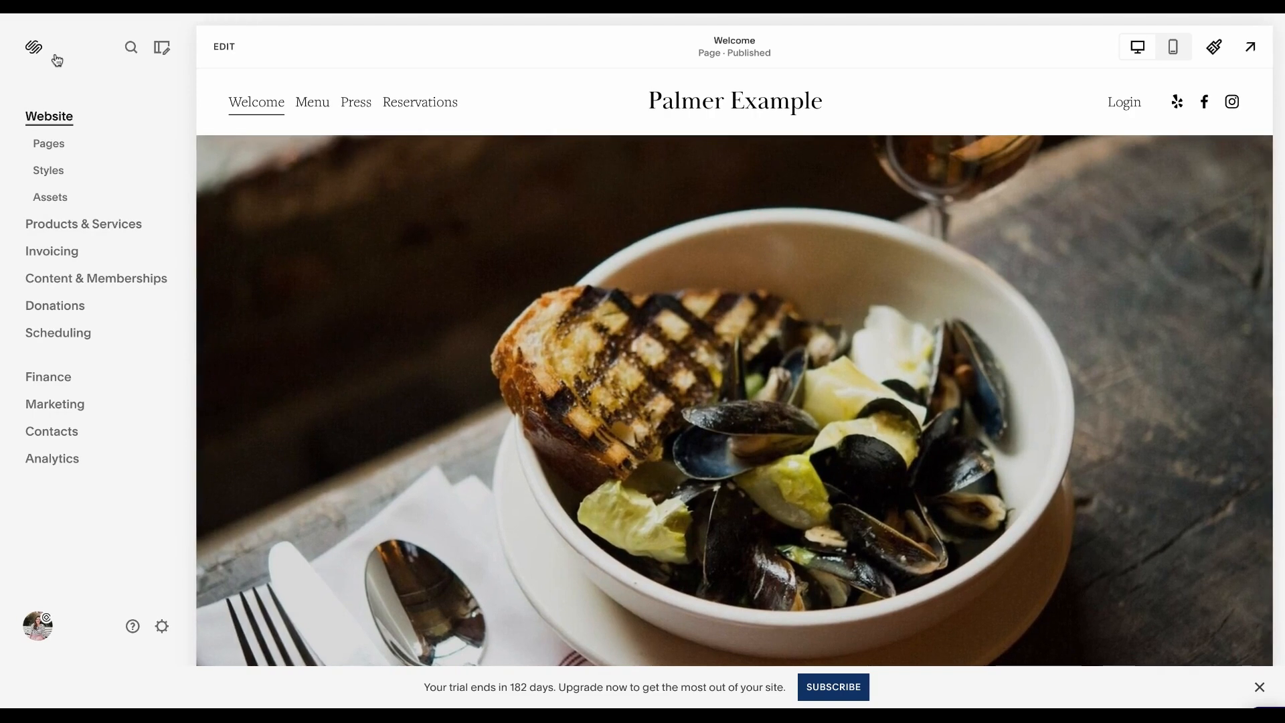
# Step: Open the website's domain settings under Domains & Email to view the options for getting or connecting a domain
pyautogui.click(162, 628)
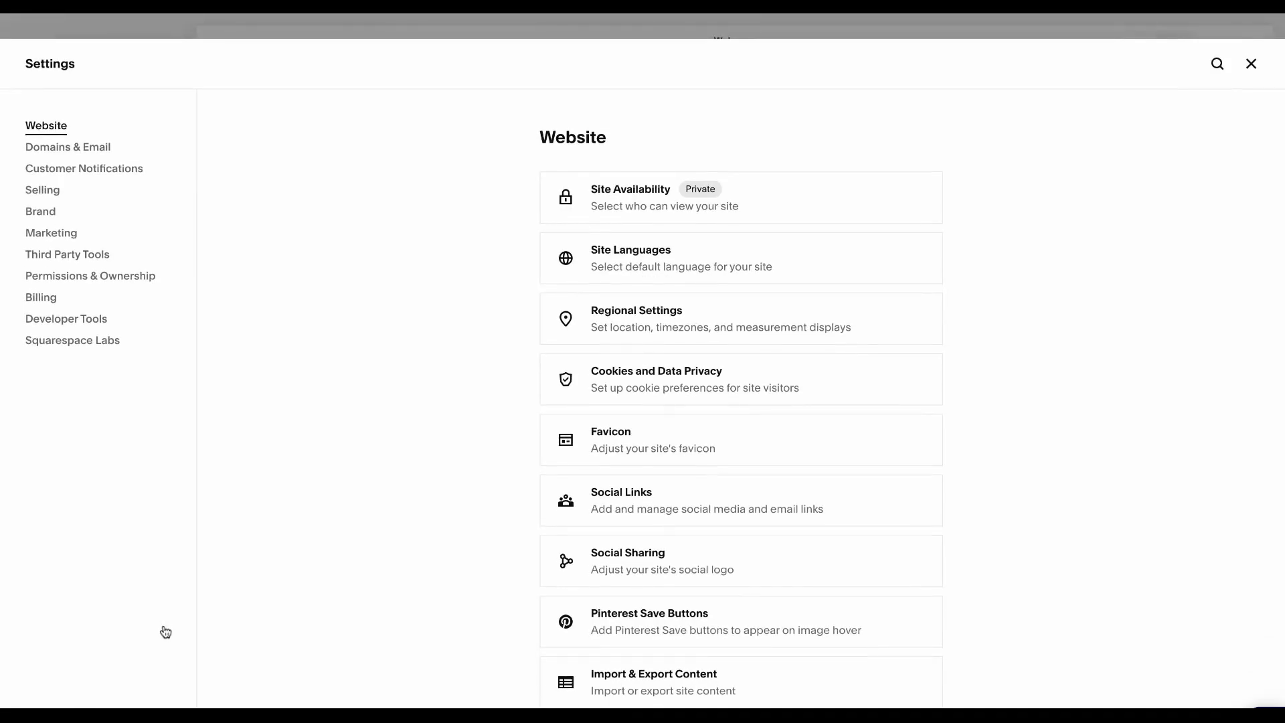
pyautogui.click(100, 149)
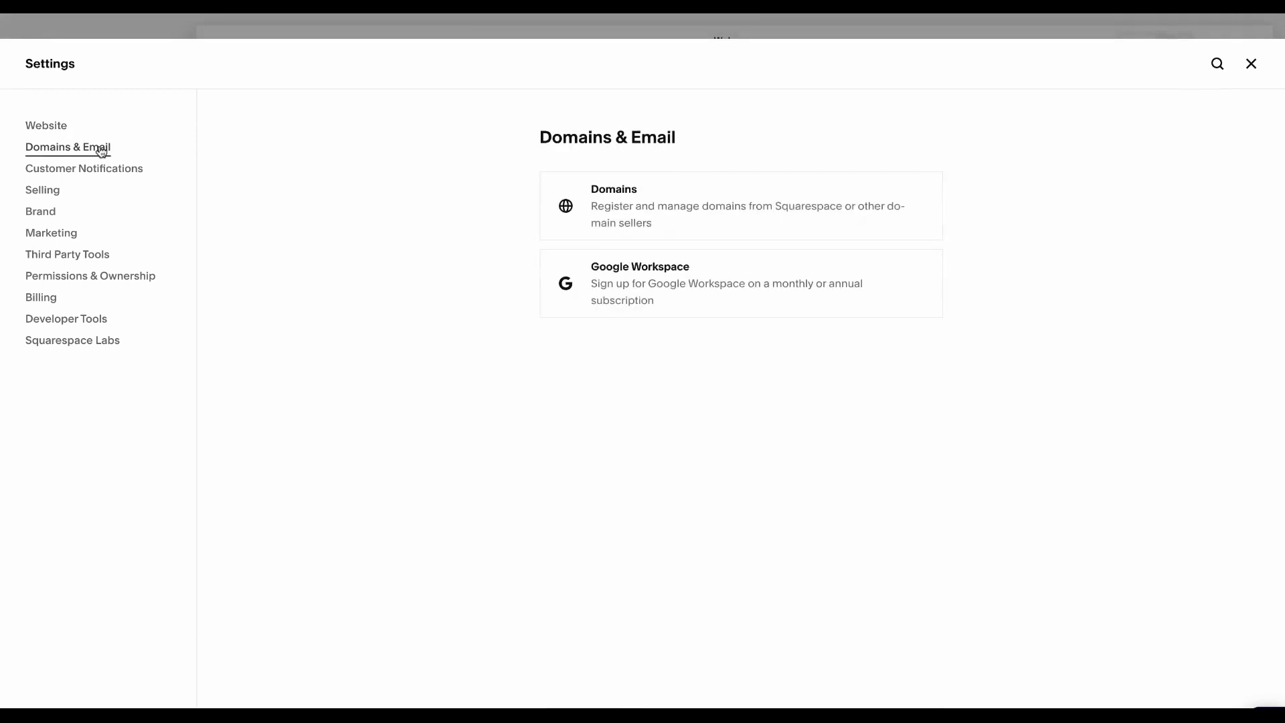
pyautogui.click(689, 210)
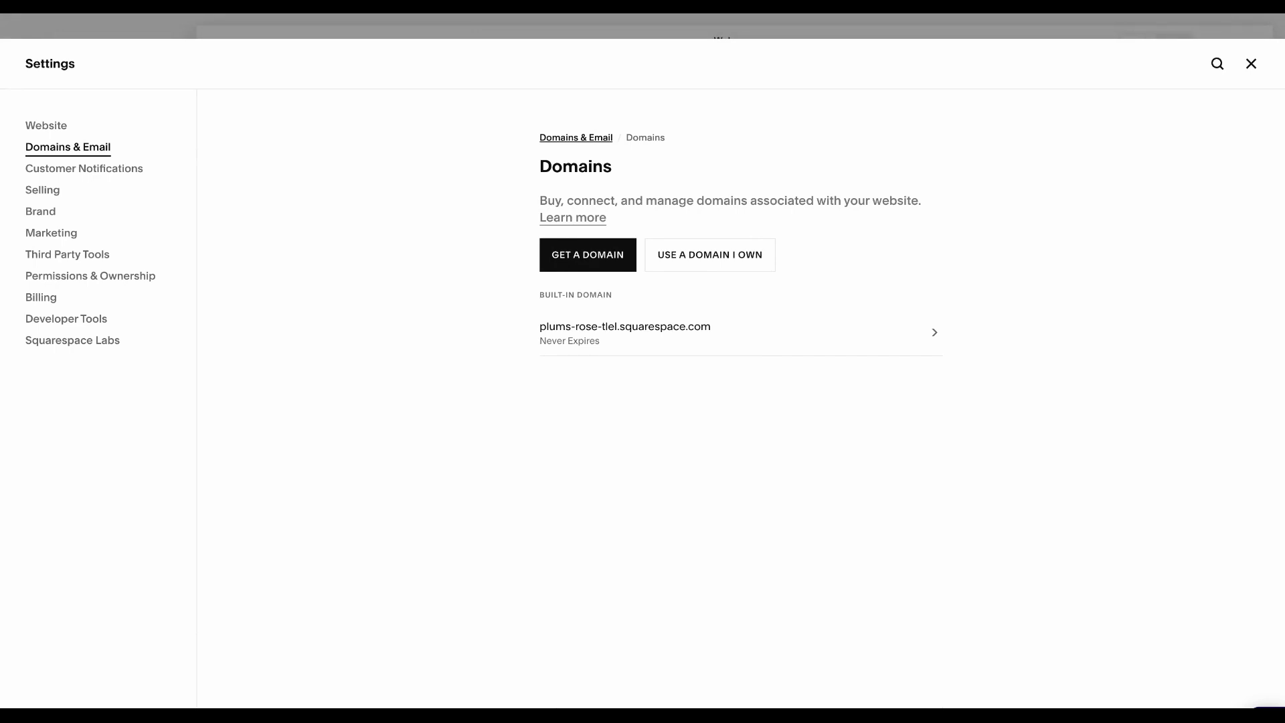
# Step: Change the built-in domain's Site ID to palmer-example, save it and confirm the change
pyautogui.click(589, 345)
pyautogui.click(639, 355)
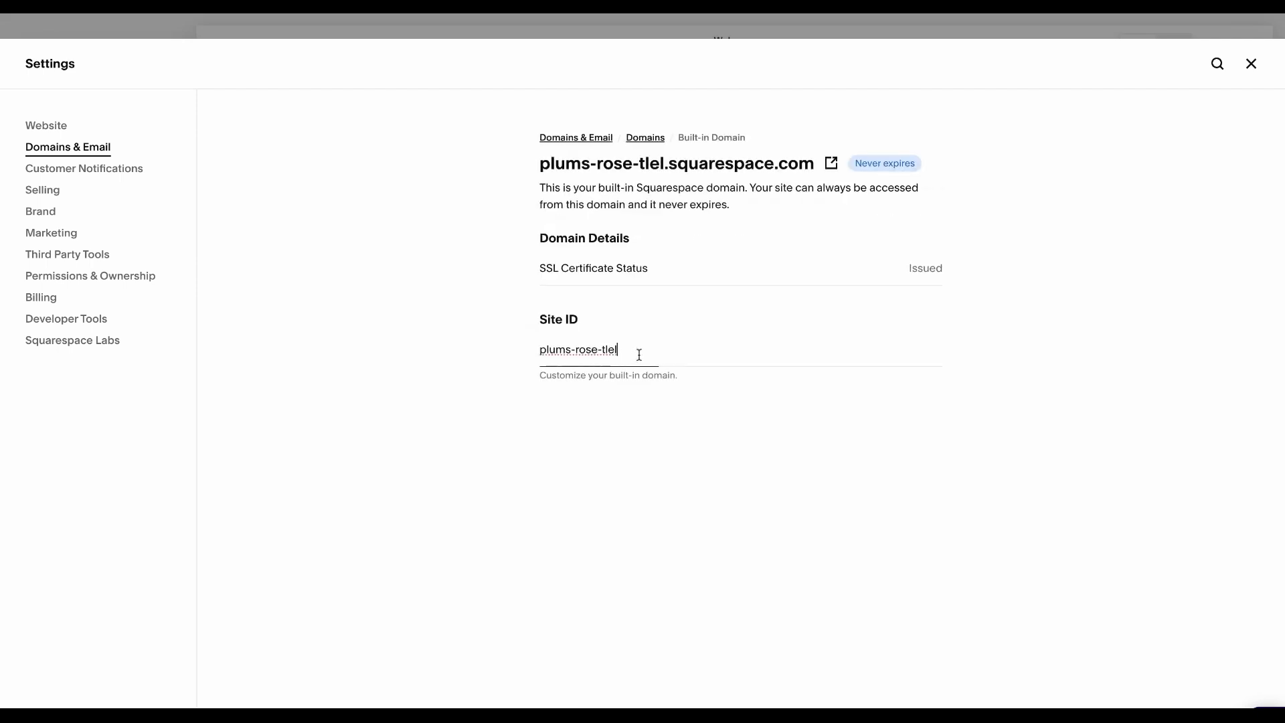
pyautogui.moveTo(639, 354); pyautogui.dragTo(523, 348)
pyautogui.write('palmer')
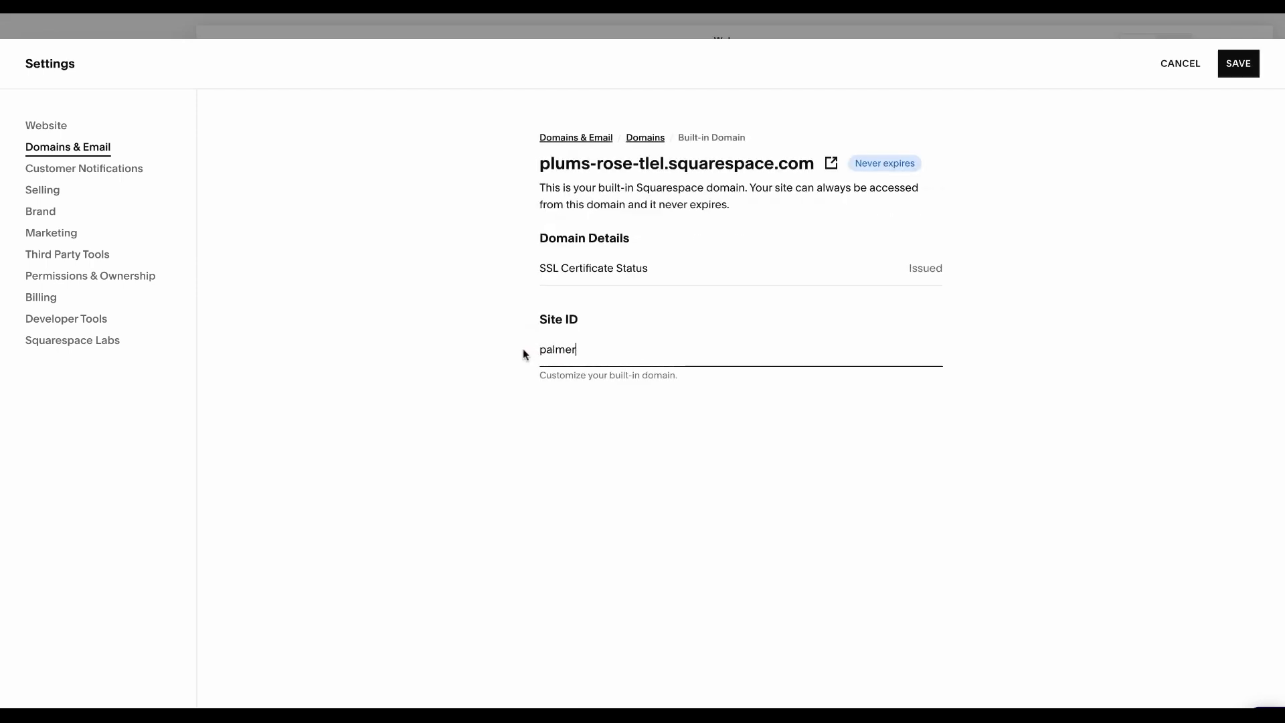
pyautogui.write('example')
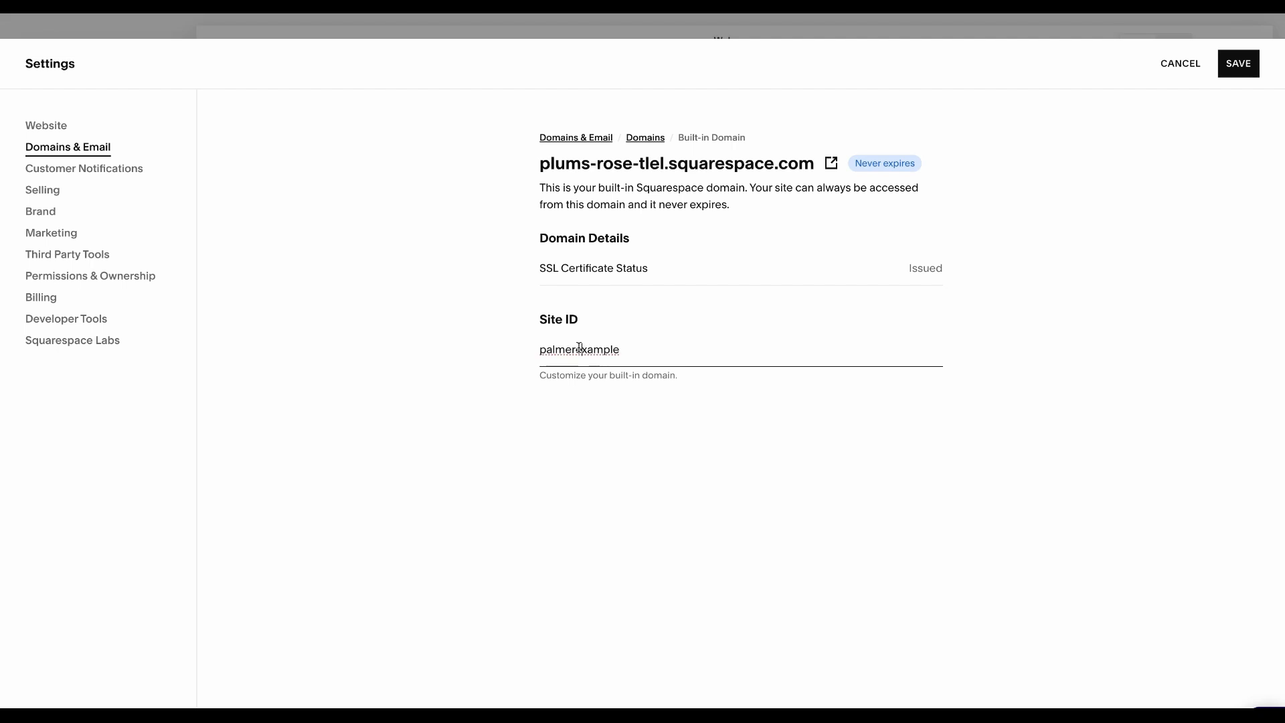
pyautogui.click(1238, 63)
pyautogui.click(722, 409)
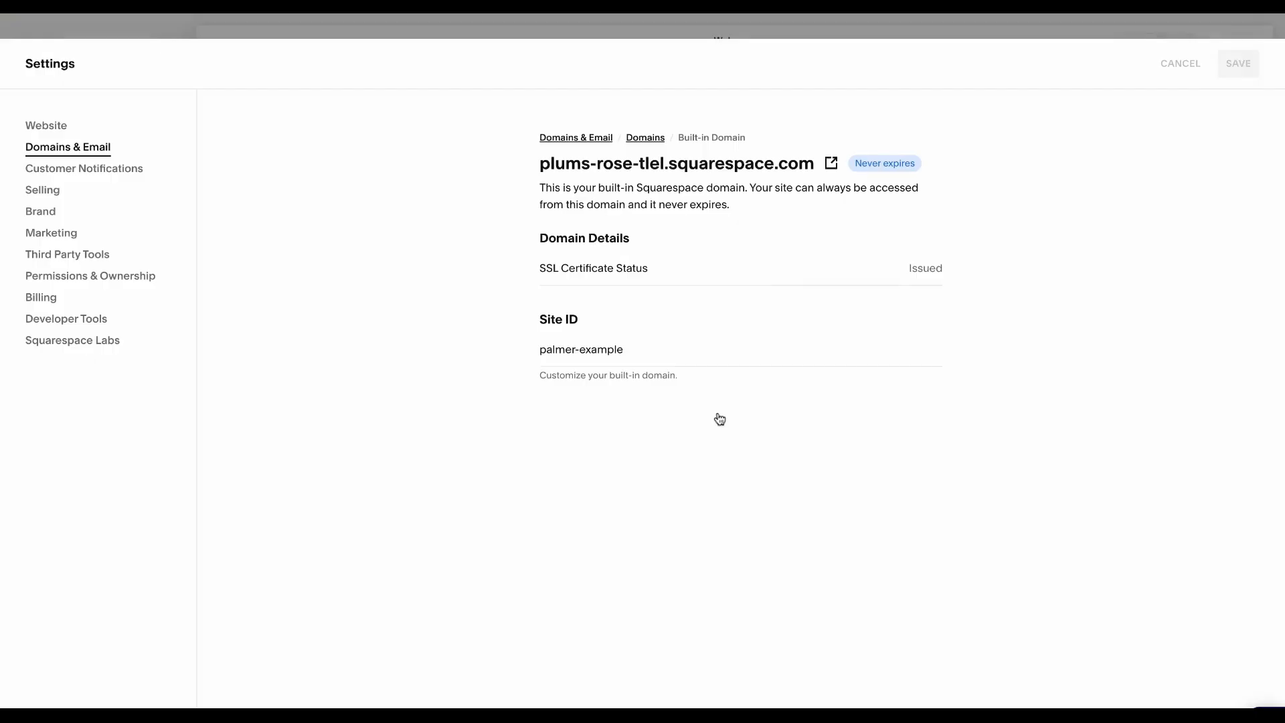
# Step: Open the site's Permissions & Ownership settings to view the options for inviting contributors and transferring ownership
pyautogui.click(166, 635)
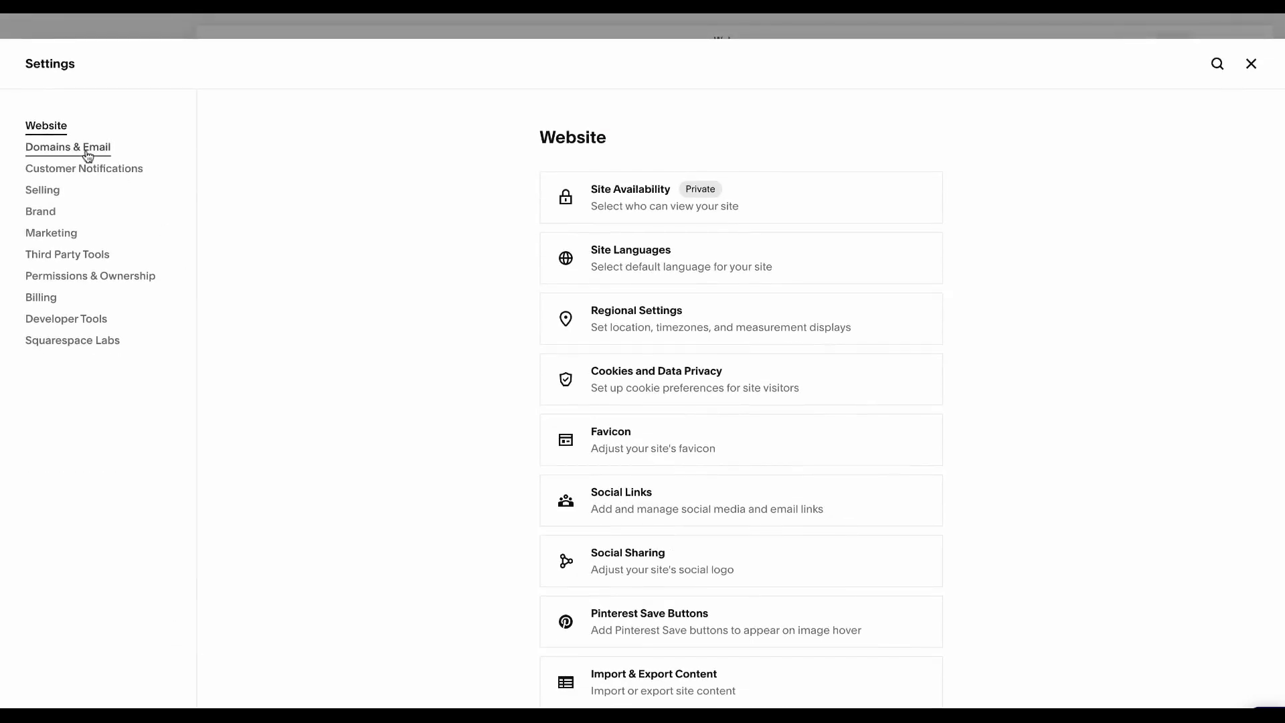
pyautogui.click(130, 278)
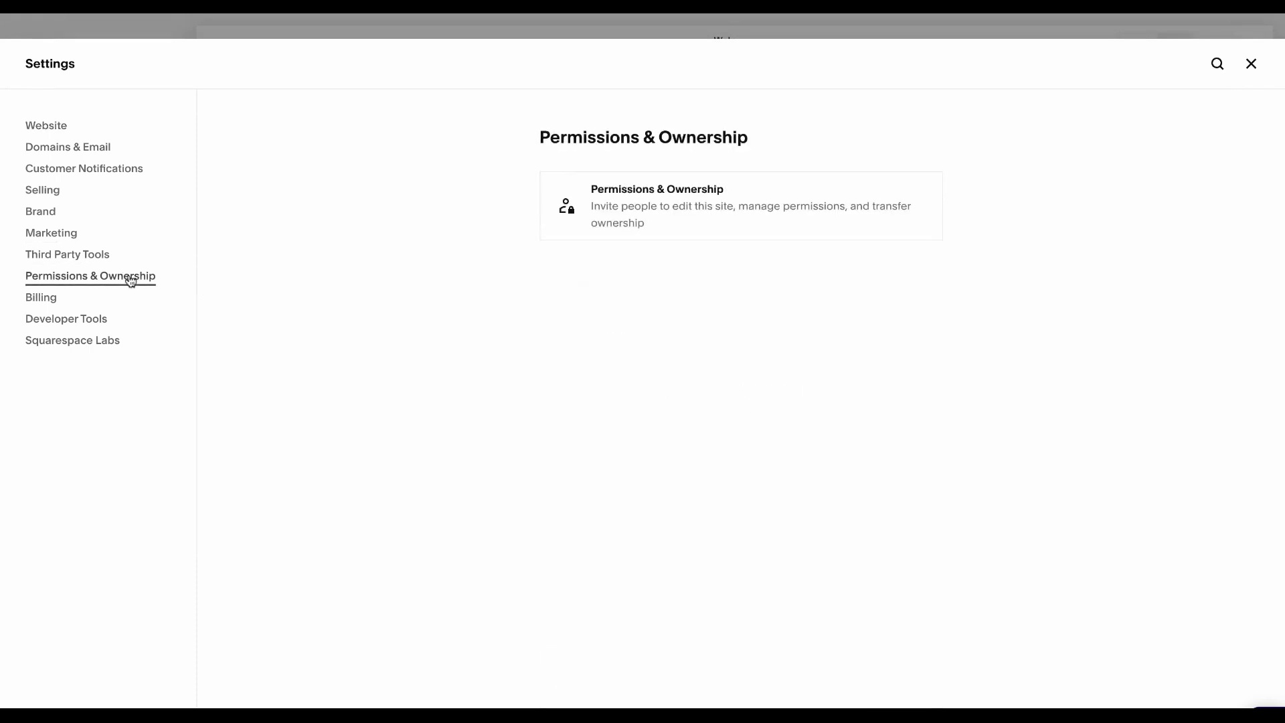
pyautogui.click(626, 237)
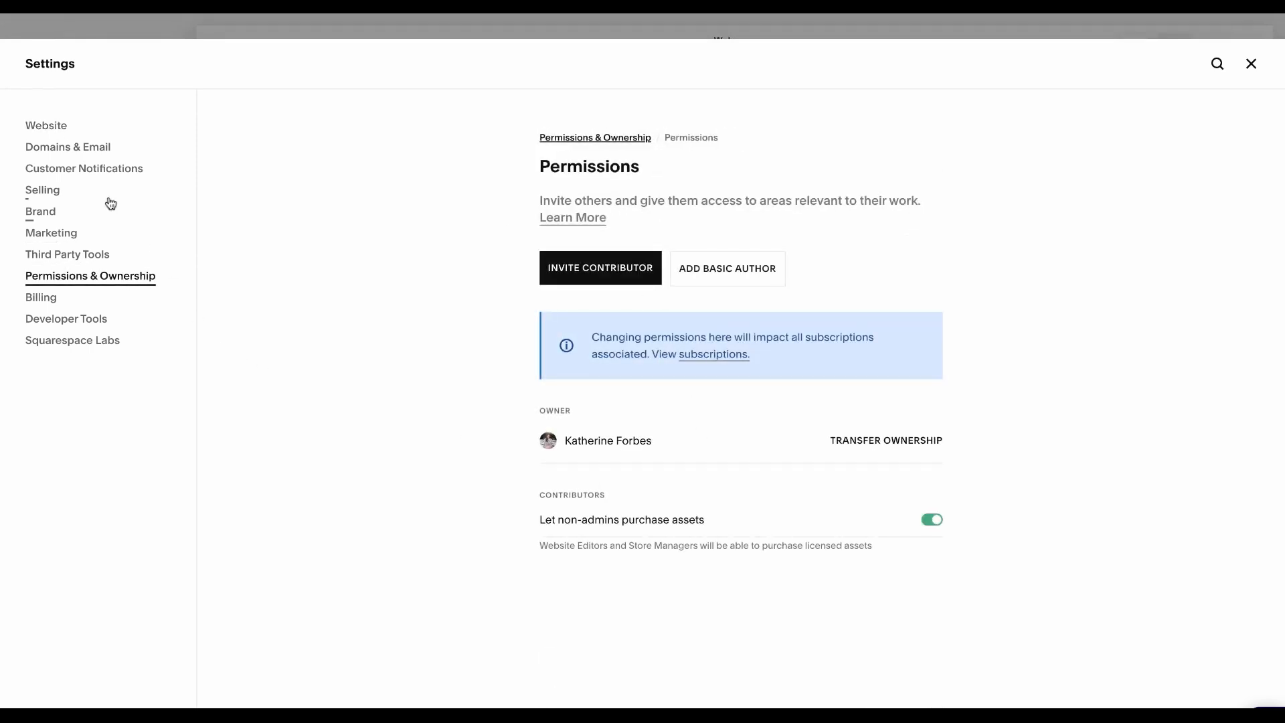
# Step: Review the Website settings, including the Social Sharing logo option, and close the settings
pyautogui.click(47, 132)
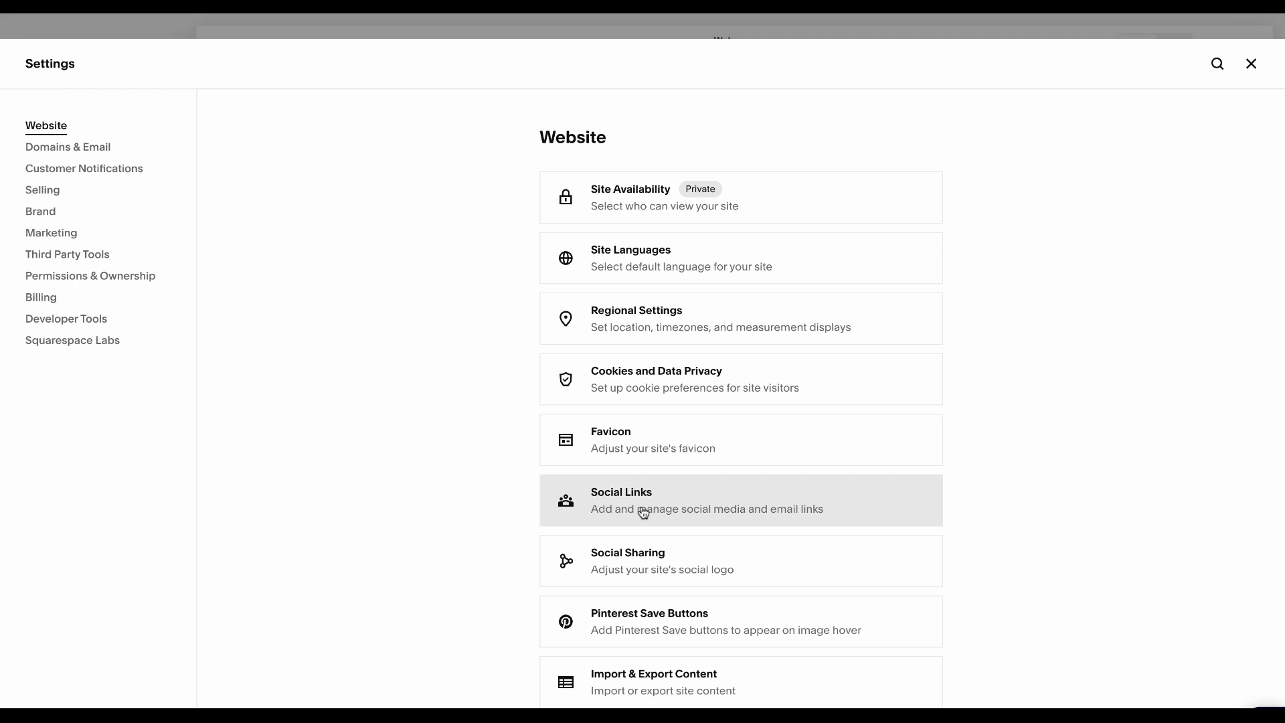
pyautogui.click(654, 580)
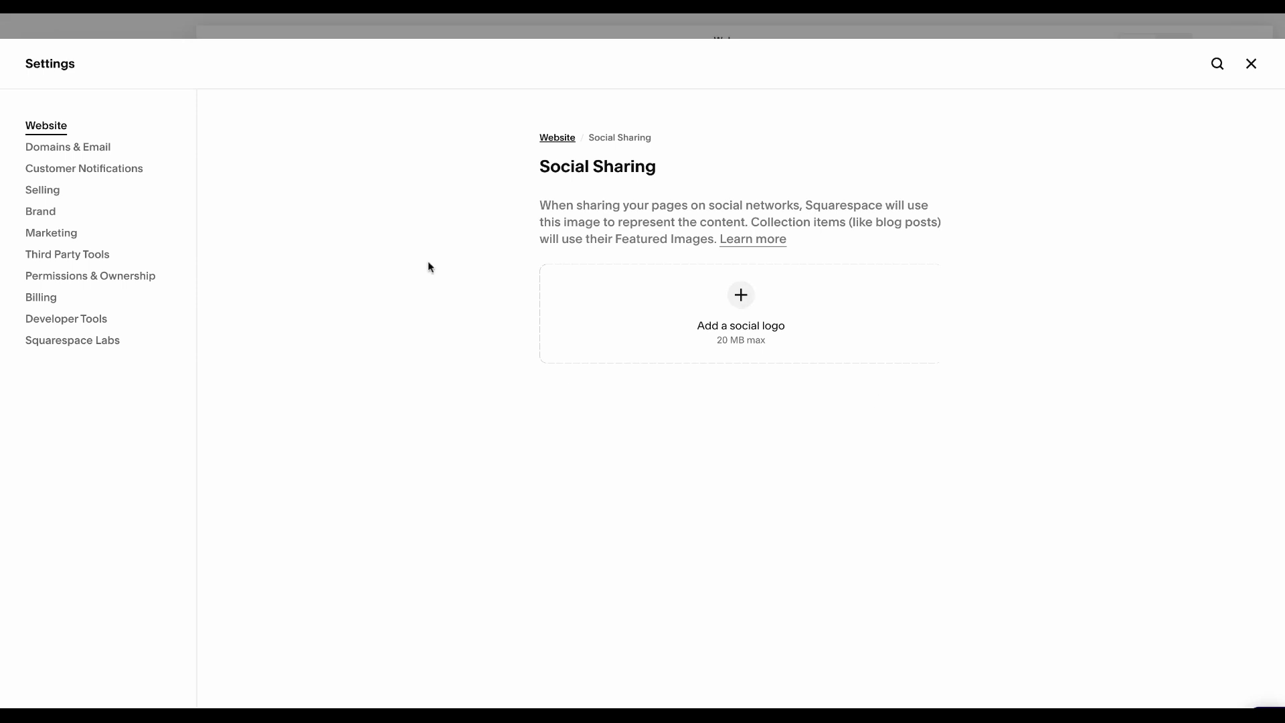
pyautogui.click(563, 137)
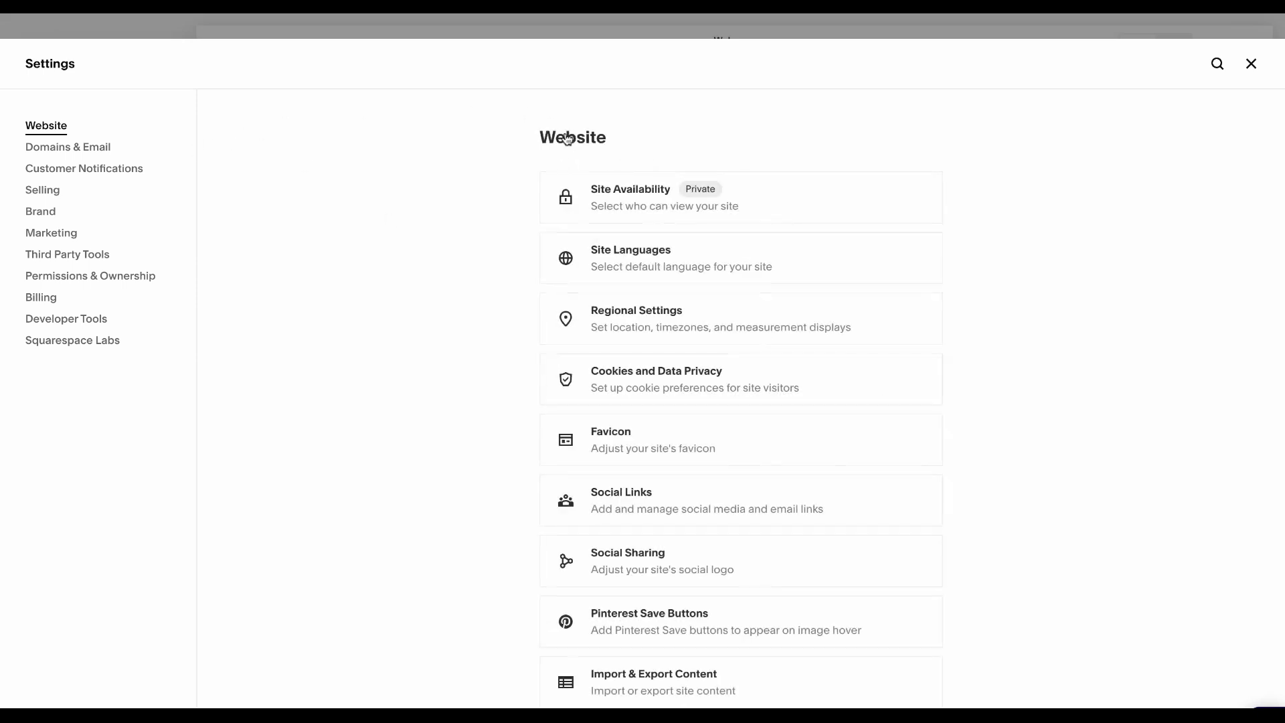
pyautogui.scroll(-3, 812, 450)
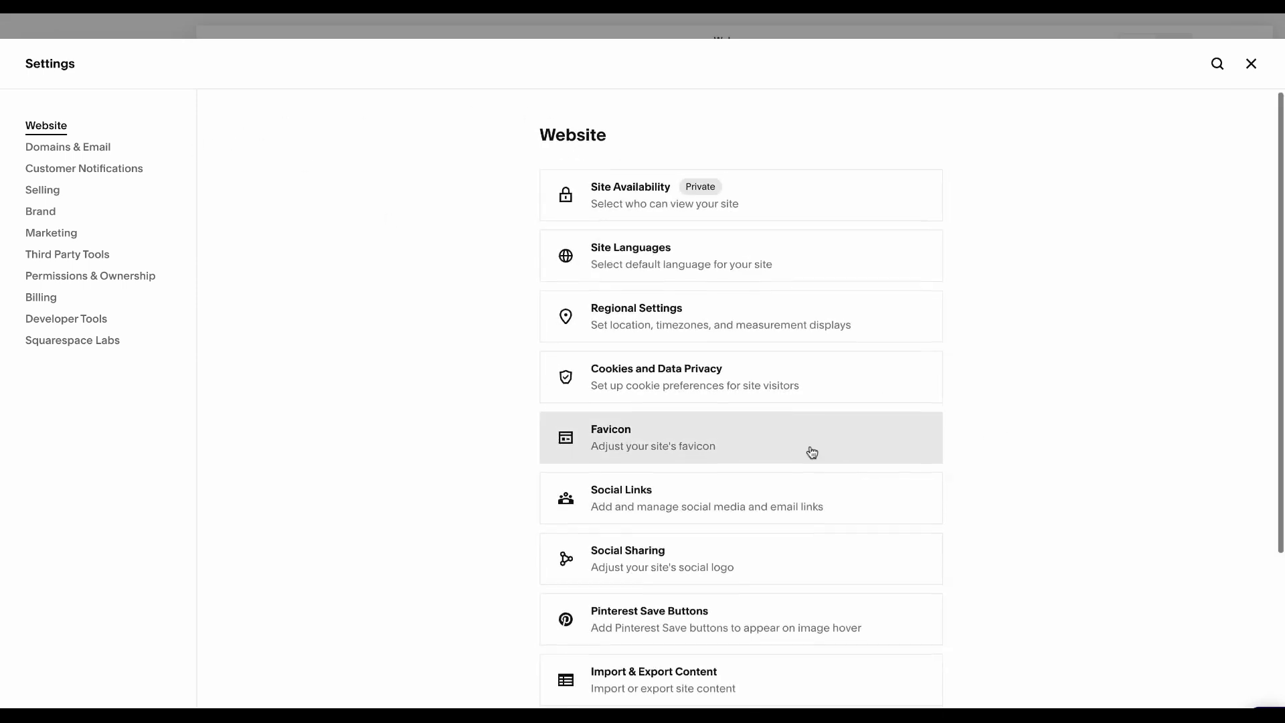
pyautogui.scroll(3, 812, 453)
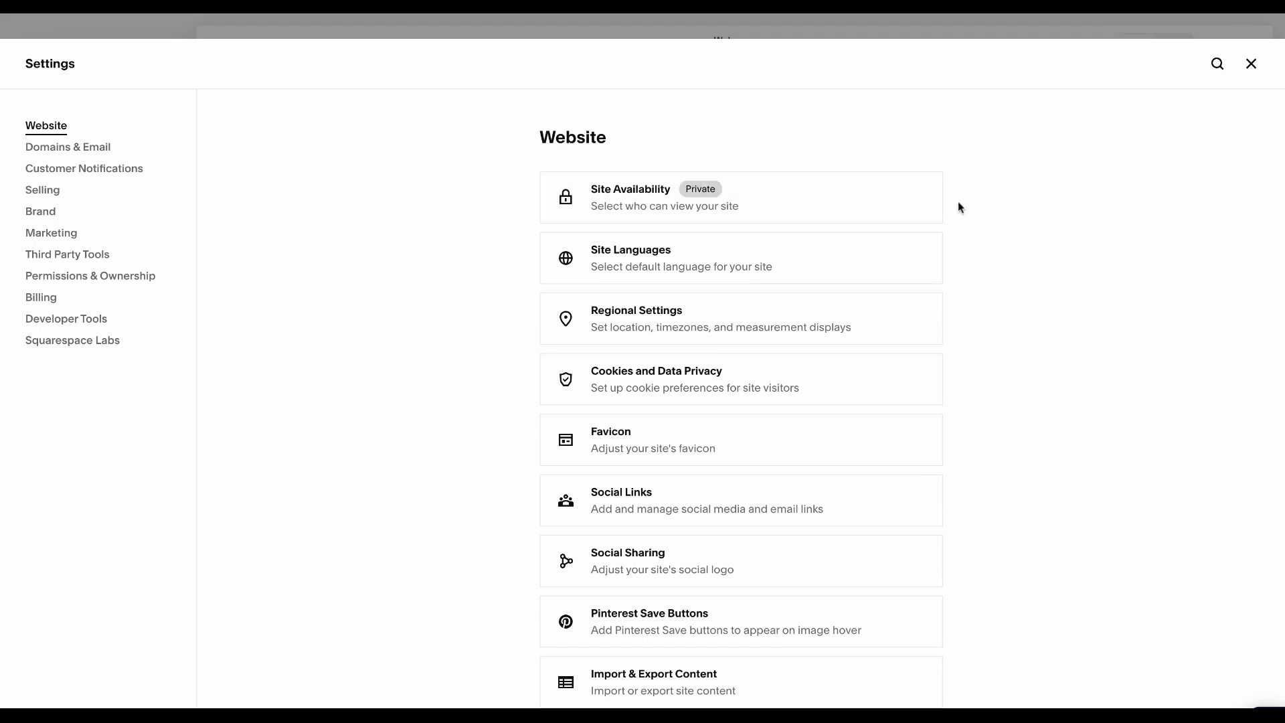
pyautogui.click(1252, 63)
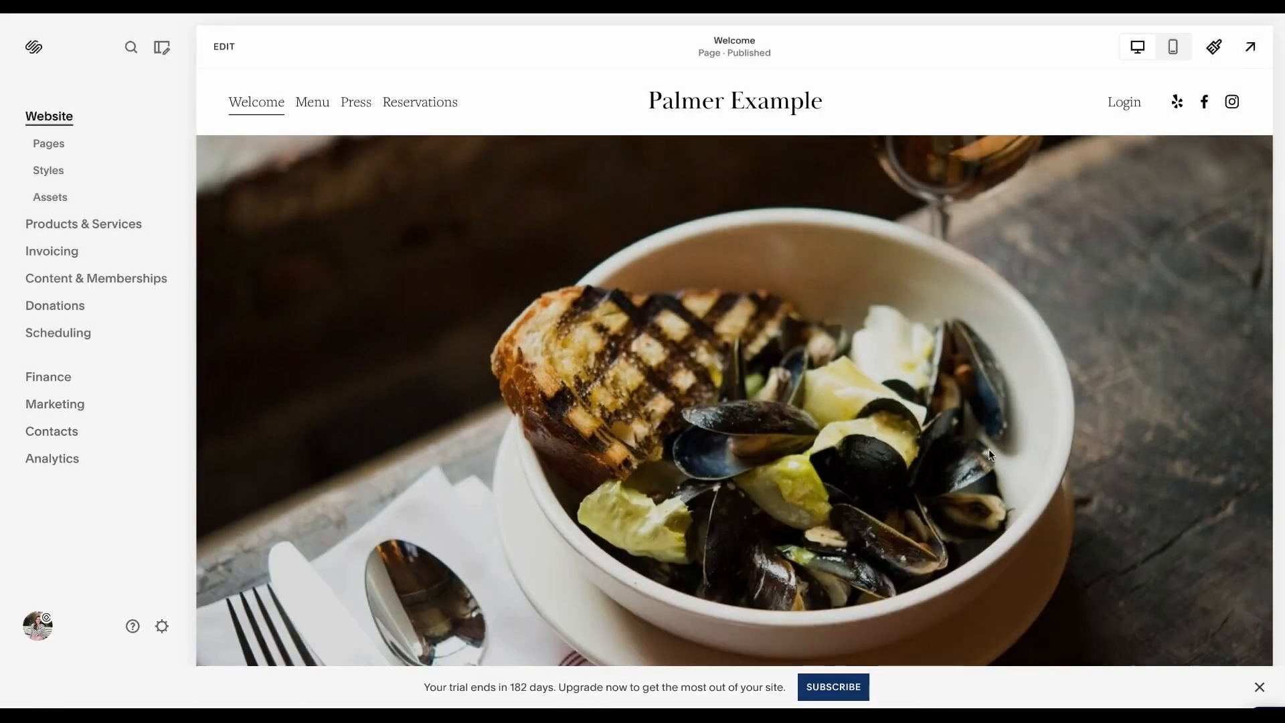
# Step: Open the subscription plans, compare their prices and features, examine the Circle Member discount note and close the plan selection
pyautogui.click(828, 685)
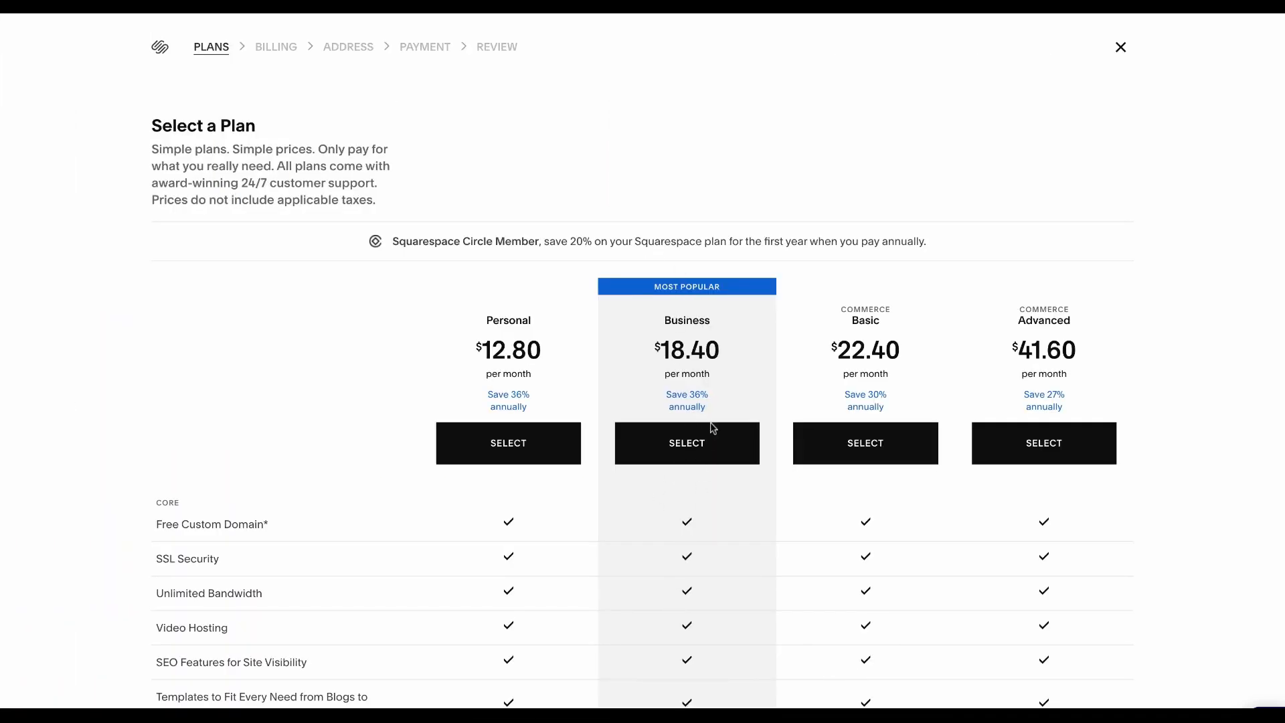
pyautogui.scroll(-2, 713, 425)
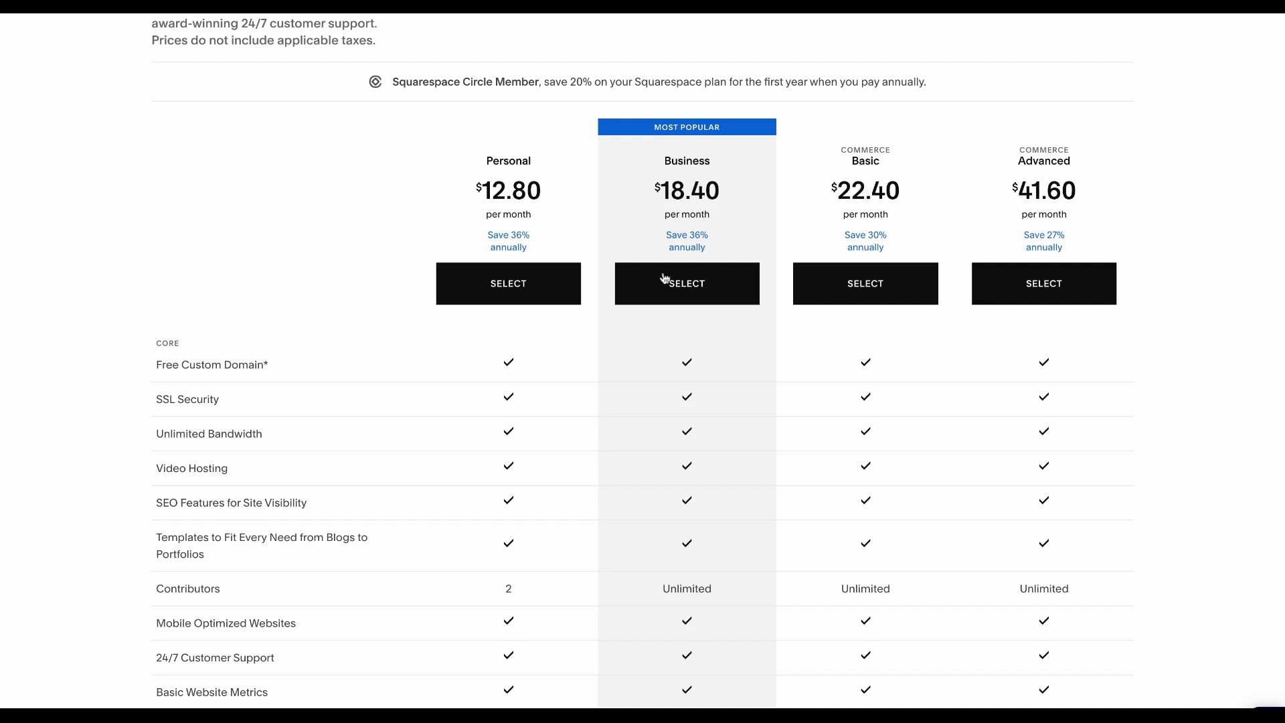
pyautogui.scroll(2, 675, 254)
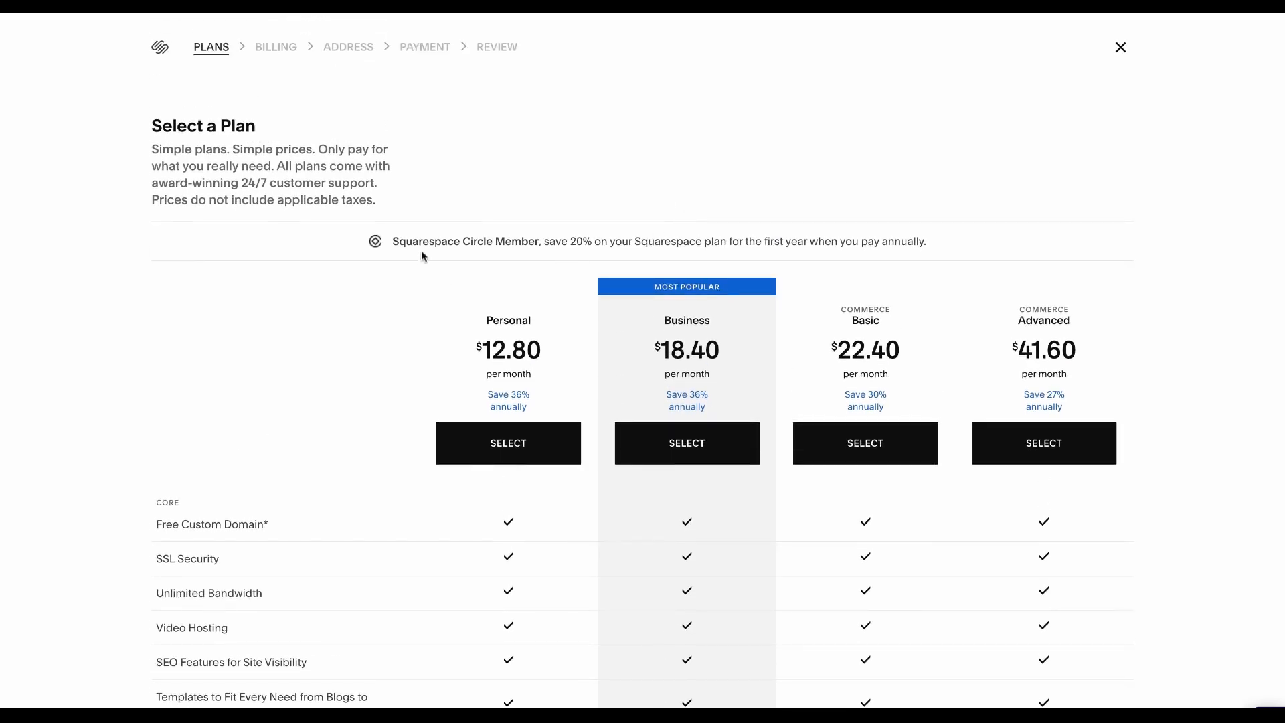
pyautogui.moveTo(394, 242); pyautogui.dragTo(862, 261)
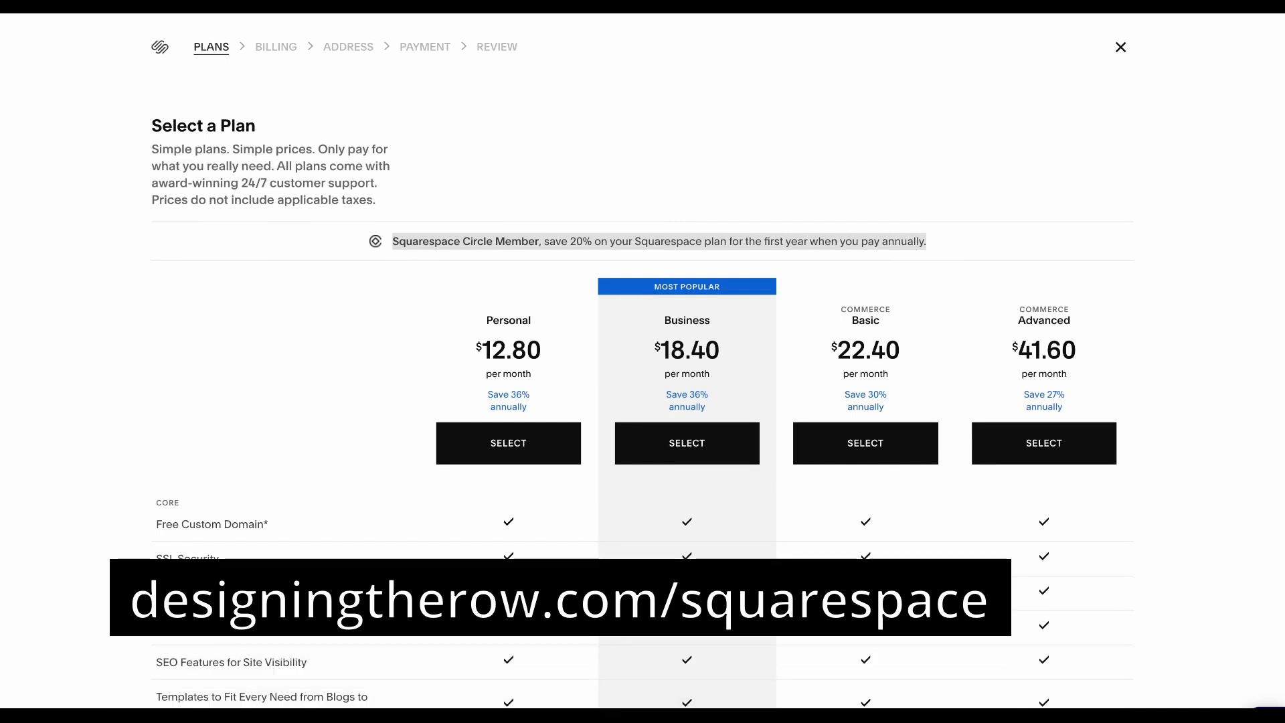
pyautogui.click(623, 246)
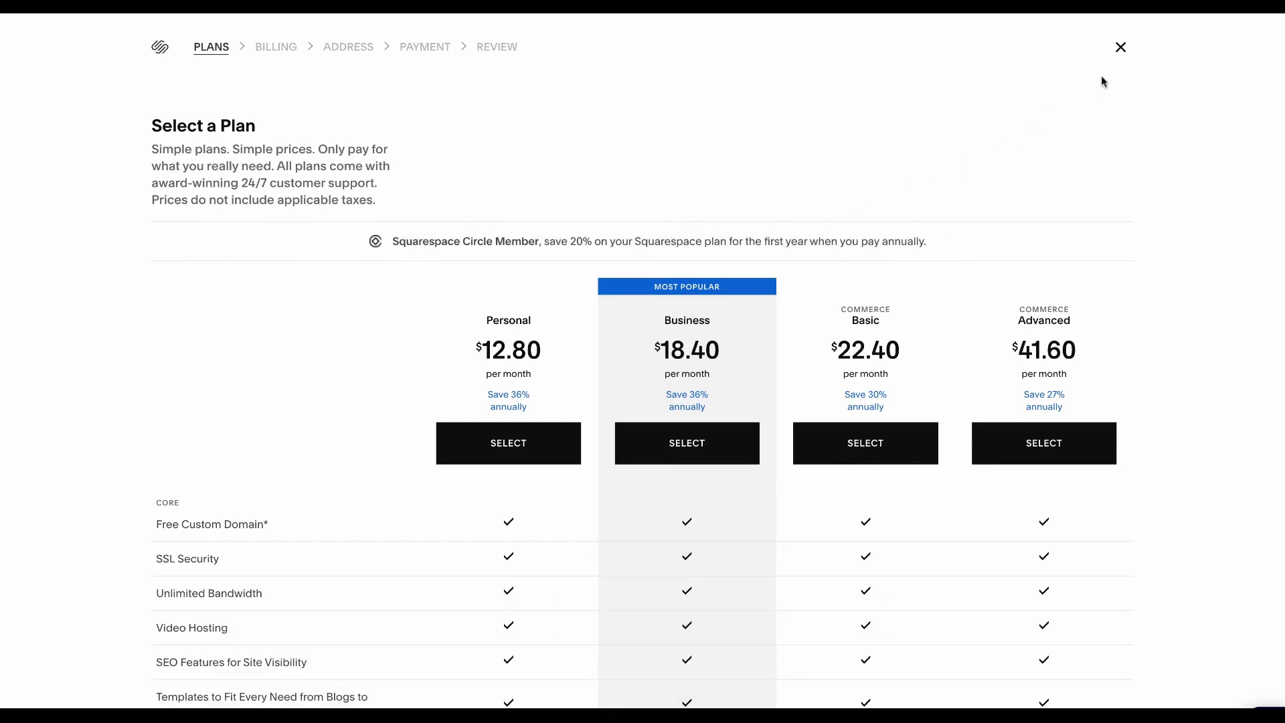
pyautogui.click(1120, 48)
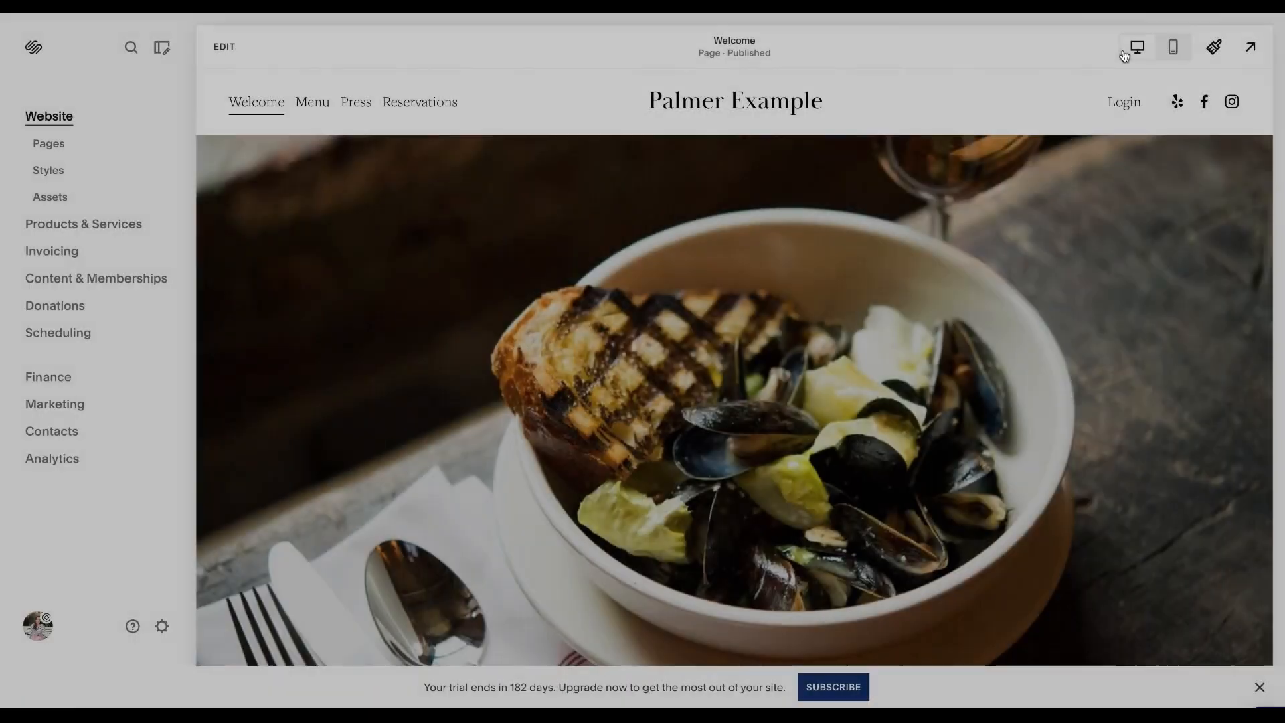